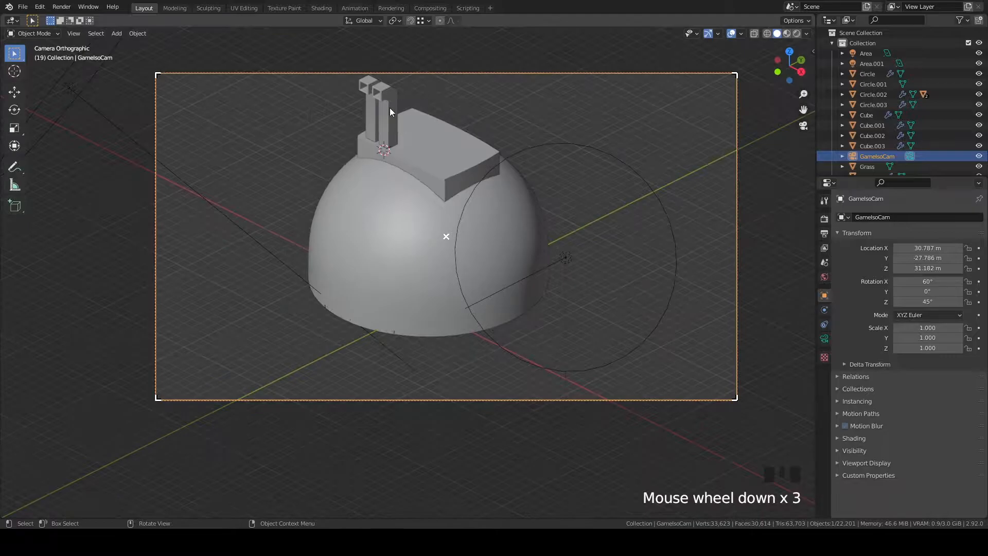
Scale all geometry of the twin pipes on the roof block down to about 0.758
{"action": "scroll", "coordinate": [520, 119], "scroll_direction": "down", "scroll_amount": 2}
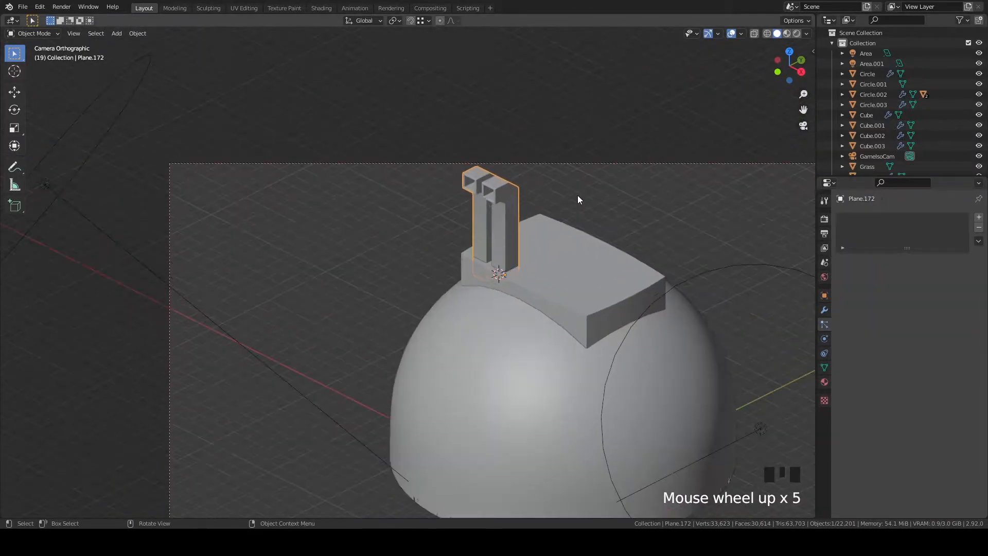
{"action": "scroll", "coordinate": [607, 223], "scroll_direction": "down", "scroll_amount": 2}
{"action": "key", "text": "a"}
{"action": "scroll", "coordinate": [607, 222], "scroll_direction": "up", "scroll_amount": 3}
{"action": "key", "text": "s"}
{"action": "left_click", "coordinate": [561, 191]}
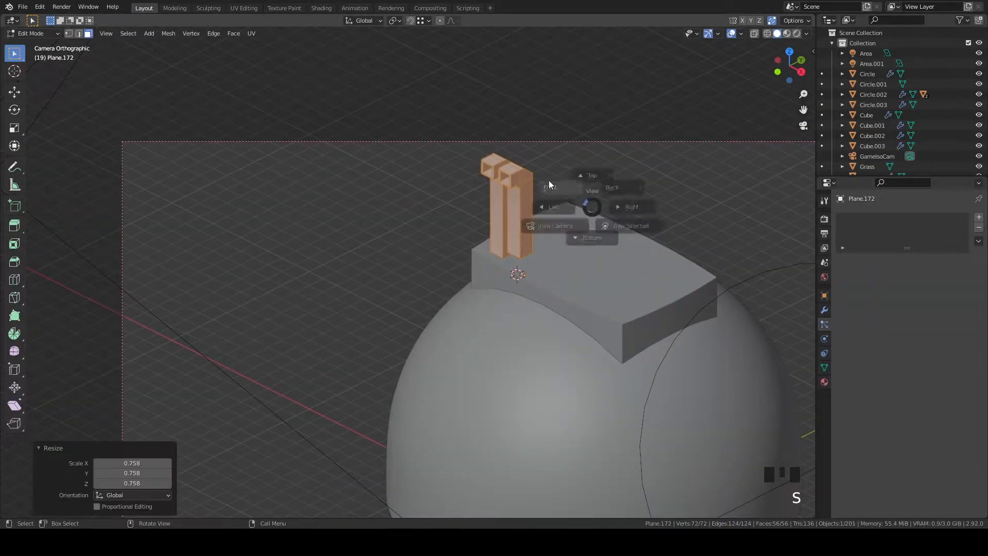
Level the bottom ends of both pipes by flattening their lower vertices along Z in the front wireframe view
{"action": "key", "text": "KP_1"}
{"action": "scroll", "coordinate": [556, 212], "scroll_direction": "down", "scroll_amount": 6}
{"action": "scroll", "coordinate": [542, 214], "scroll_direction": "up", "scroll_amount": 6}
{"action": "key", "text": "z"}
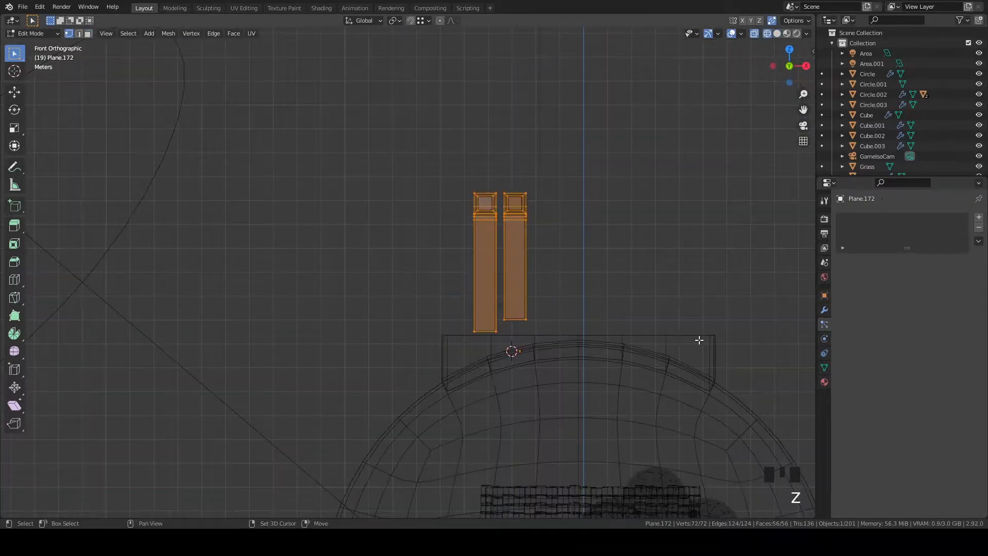
{"action": "middle_click_drag", "start_coordinate": [588, 309], "coordinate": [485, 271], "text": "shift"}
{"action": "left_click_drag", "start_coordinate": [359, 266], "coordinate": [458, 332]}
{"action": "key", "text": "s"}
{"action": "key", "text": "z"}
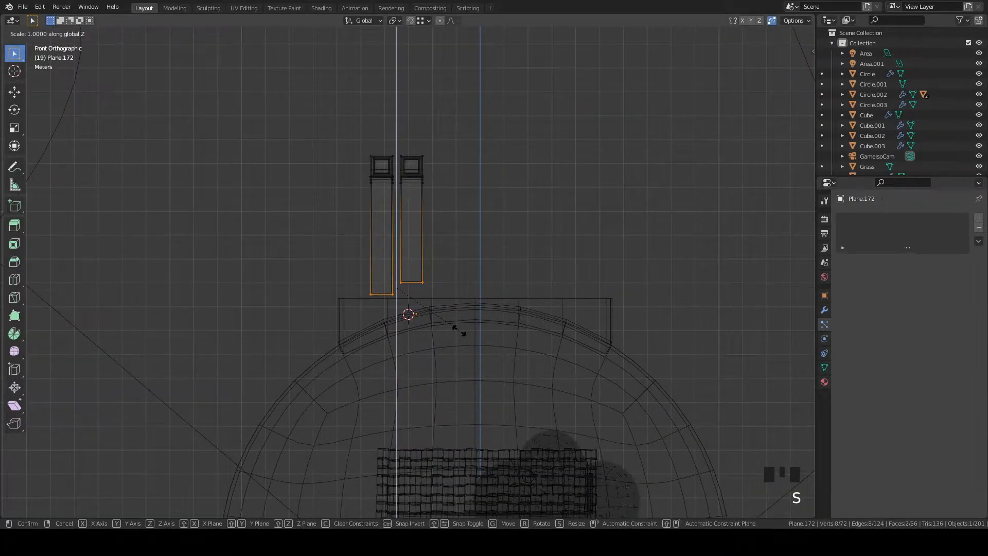
{"action": "key", "text": "Return"}
Lower both pipes about 0.46 m along Z so they stand on the roof block
{"action": "scroll", "coordinate": [445, 315], "scroll_direction": "up", "scroll_amount": 2}
{"action": "key", "text": "a"}
{"action": "scroll", "coordinate": [547, 210], "scroll_direction": "up", "scroll_amount": 1}
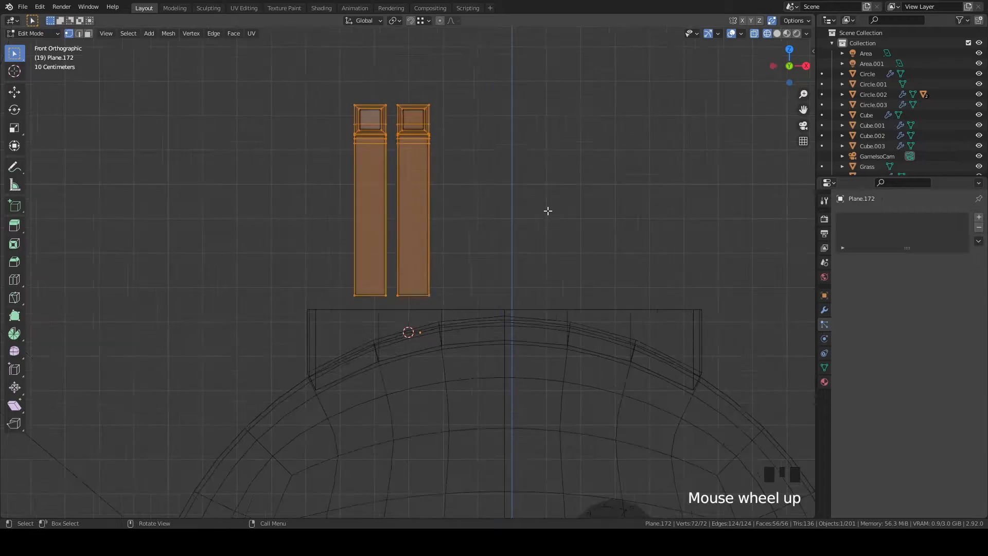
{"action": "key", "text": "g"}
{"action": "key", "text": "z"}
{"action": "left_click", "coordinate": [549, 331]}
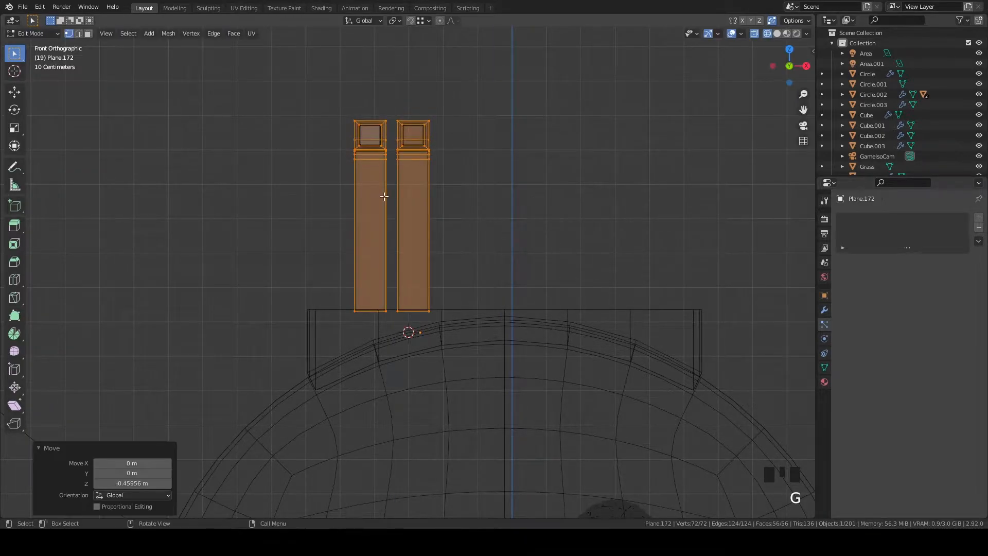
Widen the gap between the pipes by moving one about 0.3 m along X, and shift the pair along X
{"action": "left_click_drag", "start_coordinate": [389, 113], "coordinate": [527, 402]}
{"action": "key", "text": "g"}
{"action": "key", "text": "x"}
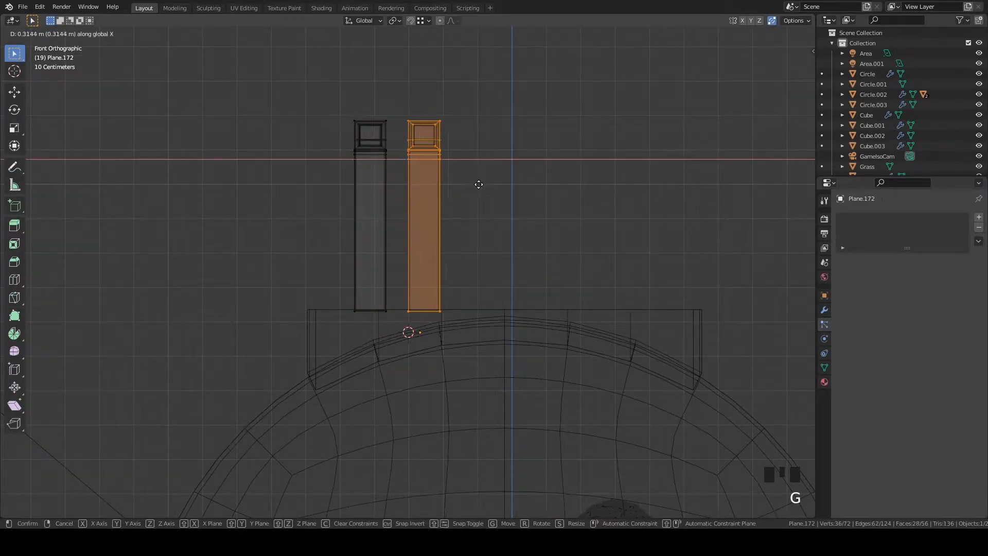
{"action": "left_click", "coordinate": [482, 186]}
{"action": "key", "text": "a"}
{"action": "key", "text": "g"}
{"action": "key", "text": "x"}
{"action": "left_click", "coordinate": [465, 185]}
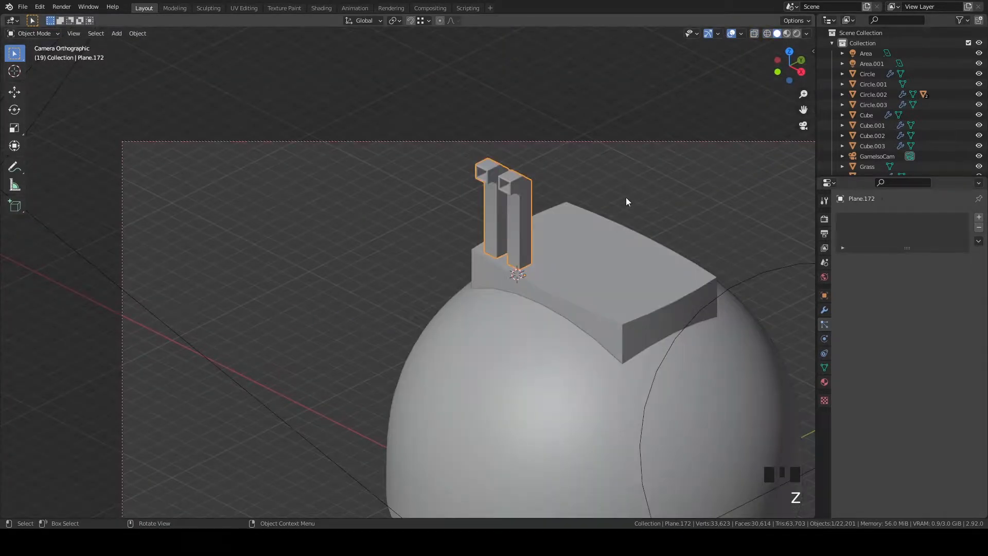
Reposition the pipes object horizontally on the roof block, with Z locked
{"action": "scroll", "coordinate": [627, 216], "scroll_direction": "down", "scroll_amount": 2}
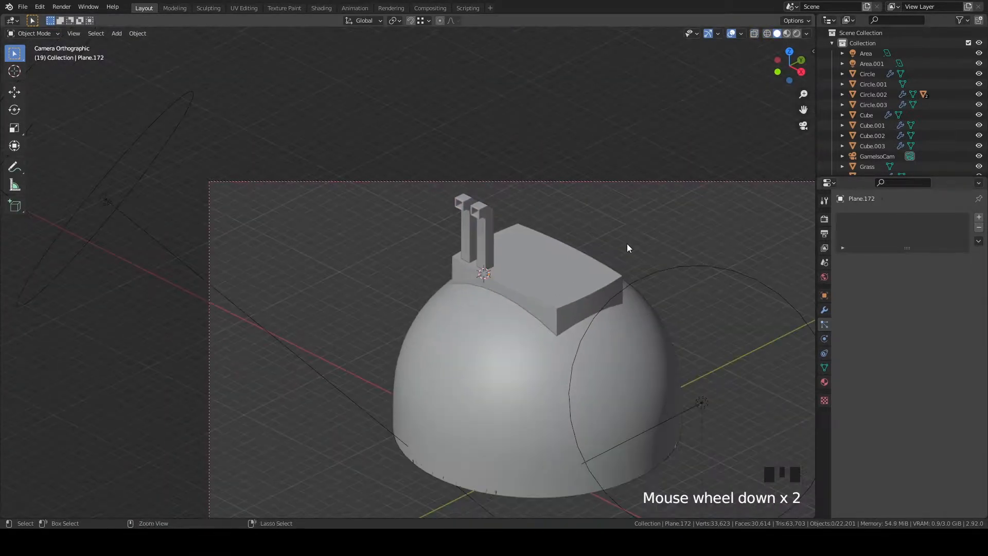
{"action": "scroll", "coordinate": [613, 241], "scroll_direction": "up", "scroll_amount": 4}
{"action": "left_click", "coordinate": [611, 208]}
{"action": "key", "text": "g"}
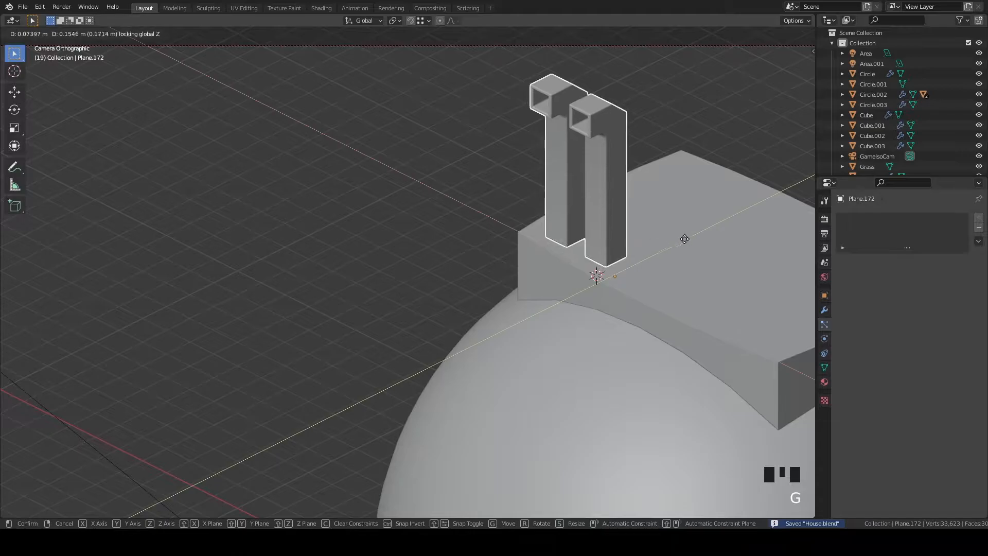
{"action": "left_click", "coordinate": [672, 276]}
Add a bevel modifier to the roof block with an amount of 0.015 m and show its shading settings
{"action": "middle_click_drag", "start_coordinate": [672, 276], "coordinate": [496, 266], "text": "shift"}
{"action": "left_click", "coordinate": [496, 262]}
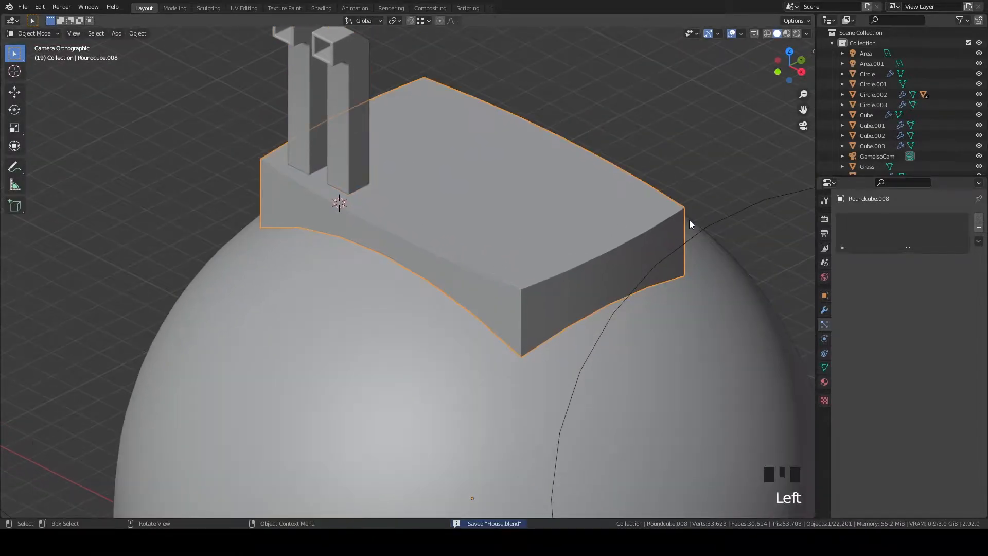
{"action": "key", "text": "alt+x"}
{"action": "left_click", "coordinate": [721, 249]}
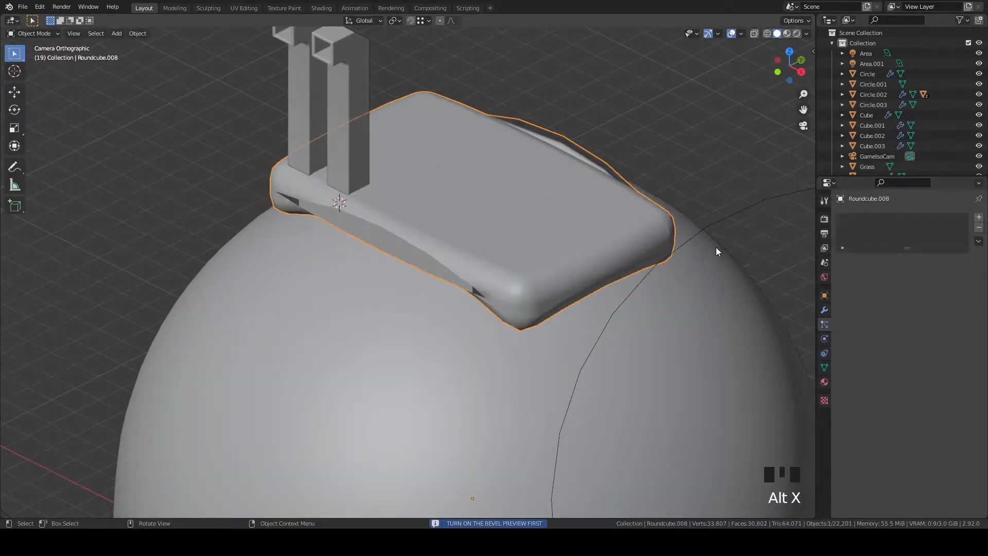
{"action": "scroll", "coordinate": [765, 273], "scroll_direction": "up", "scroll_amount": 1}
{"action": "middle_click_drag", "start_coordinate": [765, 271], "coordinate": [697, 271], "text": "shift"}
{"action": "left_click", "coordinate": [824, 310]}
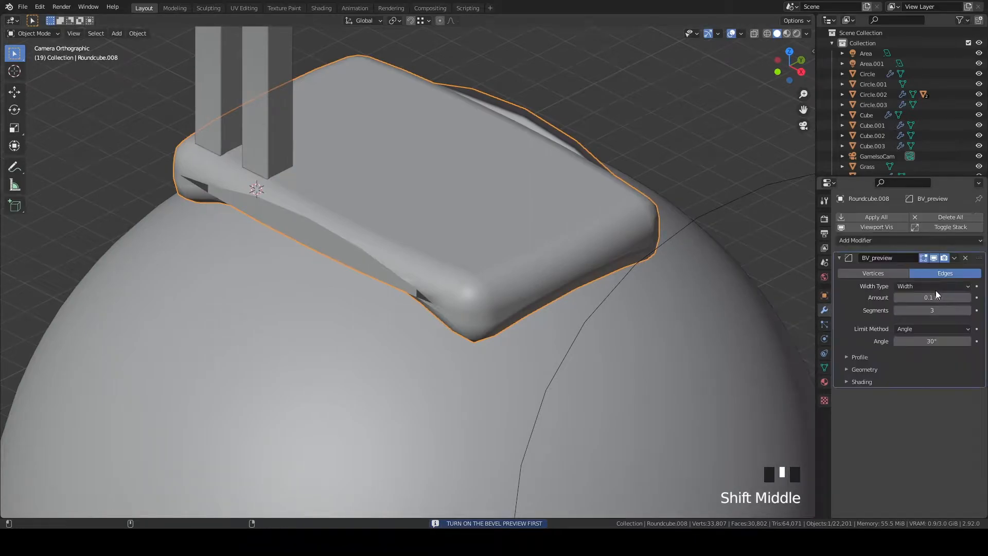
{"action": "left_click_drag", "start_coordinate": [931, 297], "coordinate": [907, 297], "text": "shift"}
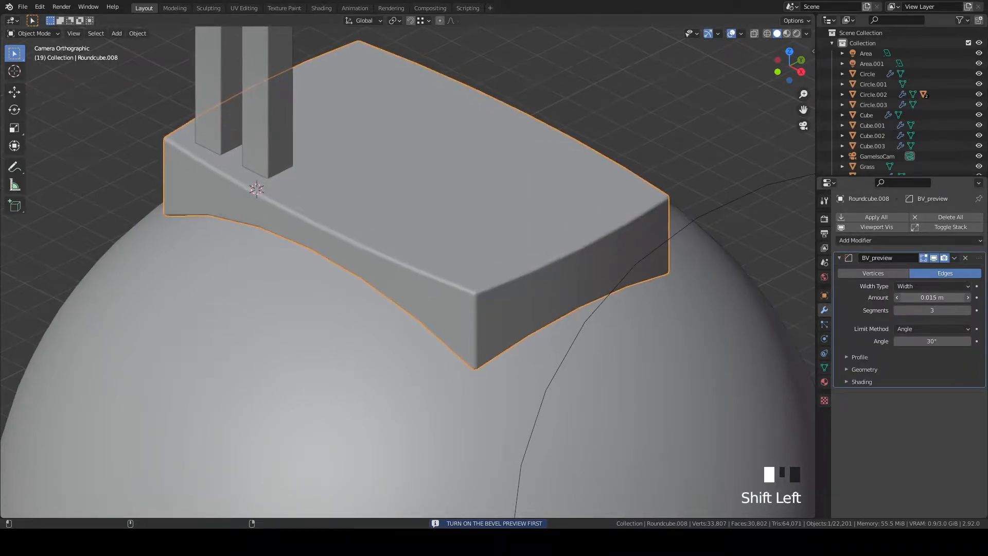
{"action": "left_click", "coordinate": [861, 381]}
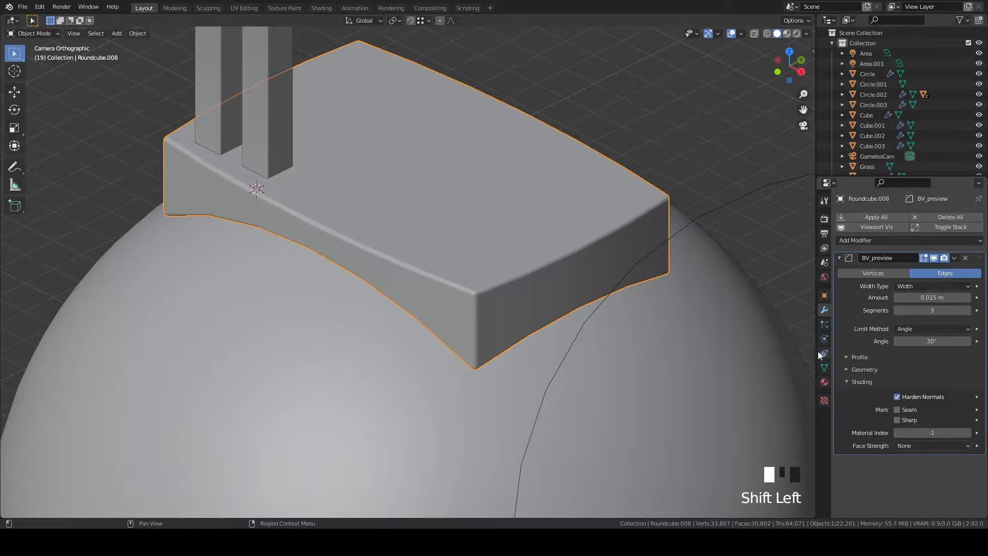
Move the roof block and the pipes together in the right wireframe view and return to solid shading
{"action": "scroll", "coordinate": [502, 185], "scroll_direction": "down", "scroll_amount": 3}
{"action": "middle_click_drag", "start_coordinate": [501, 184], "coordinate": [471, 166]}
{"action": "key", "text": "KP_3"}
{"action": "middle_click_drag", "start_coordinate": [572, 180], "coordinate": [547, 240], "text": "shift"}
{"action": "scroll", "coordinate": [548, 240], "scroll_direction": "up", "scroll_amount": 4}
{"action": "key", "text": "z"}
{"action": "left_click", "coordinate": [377, 92], "text": "shift"}
{"action": "scroll", "coordinate": [377, 92], "scroll_direction": "down", "scroll_amount": 3}
{"action": "key", "text": "g"}
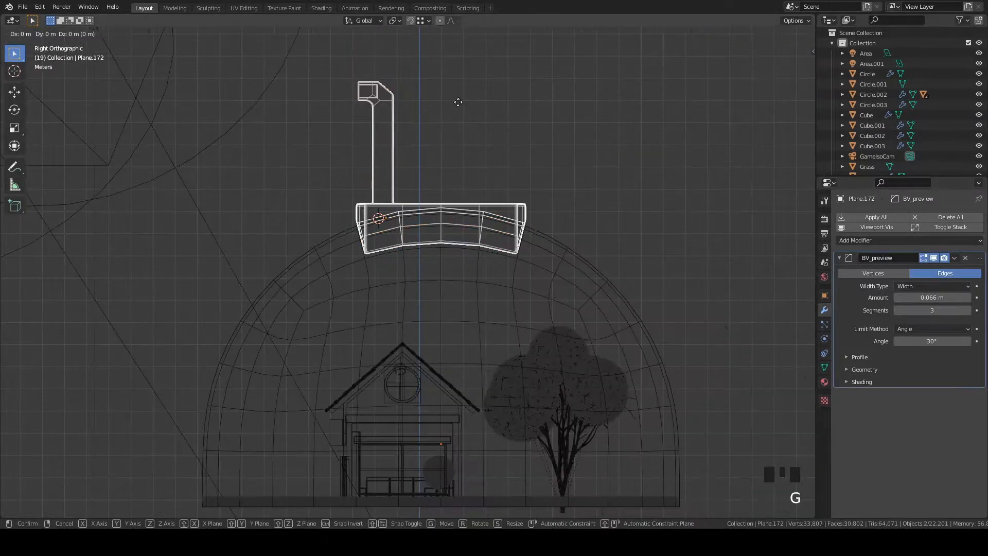
{"action": "left_click", "coordinate": [452, 126]}
{"action": "key", "text": "z"}
{"action": "left_click", "coordinate": [637, 127]}
Save the file and return to the camera view with the whole dome in frame
{"action": "scroll", "coordinate": [544, 137], "scroll_direction": "down", "scroll_amount": 2}
{"action": "middle_click_drag", "start_coordinate": [545, 136], "coordinate": [628, 161]}
{"action": "key", "text": "ctrl+s"}
{"action": "middle_click_drag", "start_coordinate": [448, 192], "coordinate": [342, 222]}
{"action": "key", "text": "Tab"}
{"action": "key", "text": "Tab"}
{"action": "key", "text": "grave"}
{"action": "scroll", "coordinate": [492, 277], "scroll_direction": "down", "scroll_amount": 5}
{"action": "middle_click_drag", "start_coordinate": [393, 415], "coordinate": [381, 390], "text": "shift"}
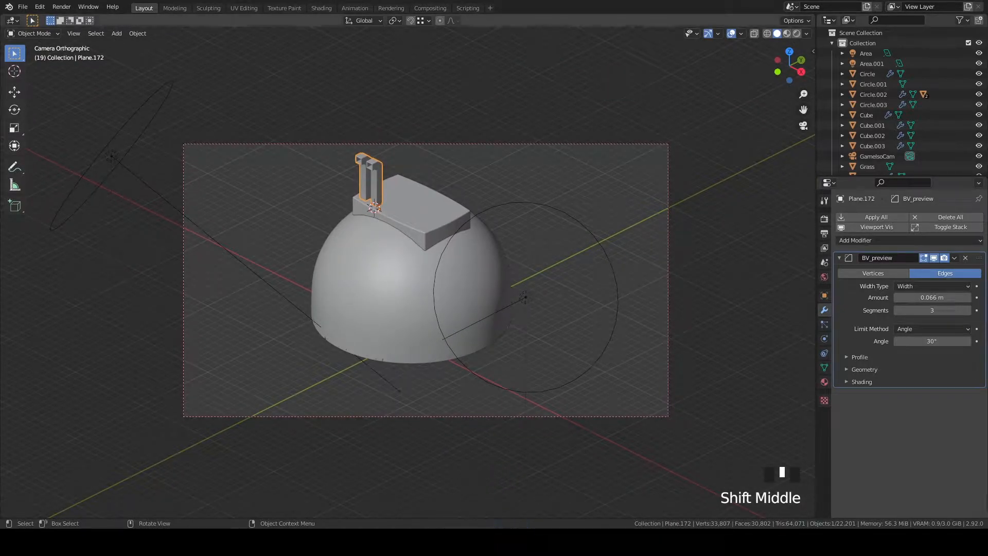
Reduce the roof block's bevel amount to 0.01 m
{"action": "scroll", "coordinate": [433, 197], "scroll_direction": "up", "scroll_amount": 3}
{"action": "mouse_move", "coordinate": [433, 197]}
{"action": "middle_mouse_down", "text": "shift"}
{"action": "mouse_move", "coordinate": [428, 180]}
{"action": "mouse_move", "coordinate": [427, 194]}
{"action": "middle_mouse_up", "text": "shift"}
{"action": "scroll", "coordinate": [427, 193], "scroll_direction": "up", "scroll_amount": 4}
{"action": "left_click", "coordinate": [427, 194]}
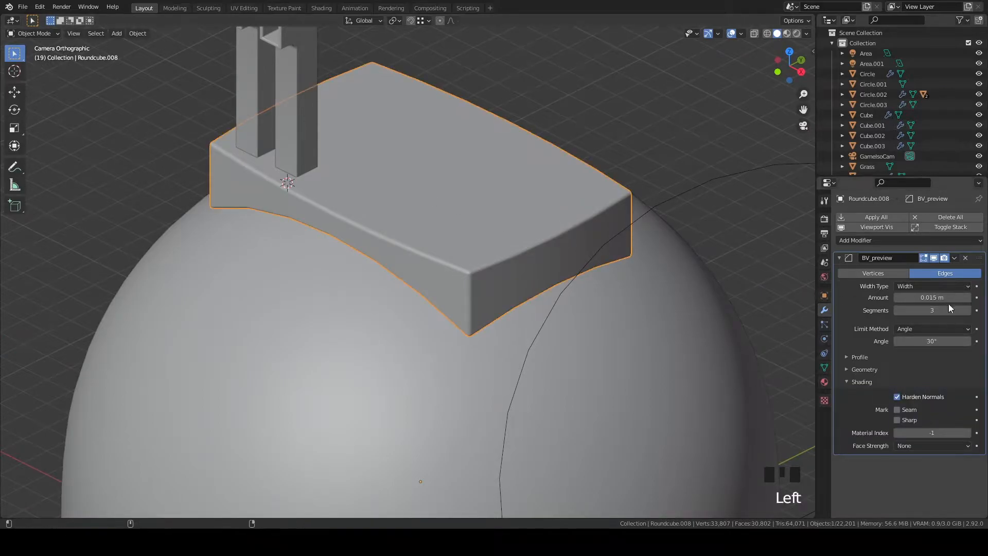
{"action": "left_click_drag", "start_coordinate": [949, 298], "coordinate": [934, 298], "text": "shift"}
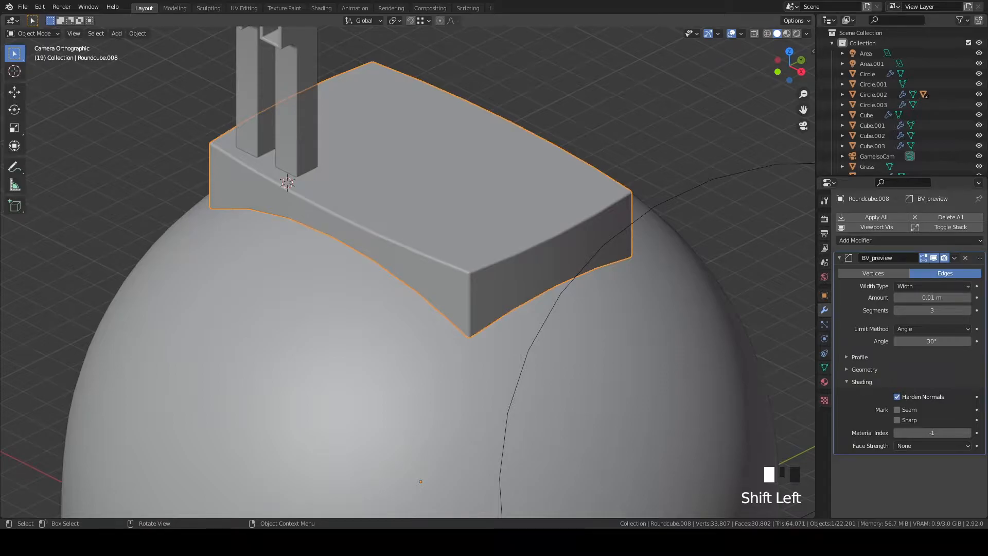
{"action": "left_click", "coordinate": [694, 203]}
Snap the 3D cursor to the centre of the roof block's top faces
{"action": "left_click", "coordinate": [492, 230]}
{"action": "scroll", "coordinate": [493, 230], "scroll_direction": "up", "scroll_amount": 2}
{"action": "middle_click_drag", "start_coordinate": [493, 230], "coordinate": [507, 211], "text": "shift"}
{"action": "scroll", "coordinate": [576, 334], "scroll_direction": "up", "scroll_amount": 2}
{"action": "scroll", "coordinate": [536, 286], "scroll_direction": "up", "scroll_amount": 6}
{"action": "right_click", "coordinate": [507, 207]}
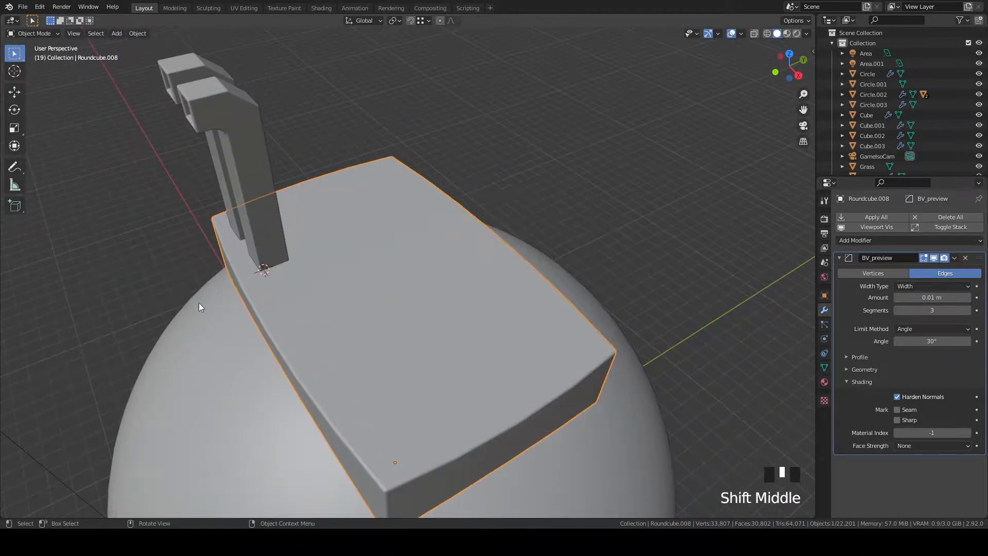
{"action": "key", "text": "Tab"}
{"action": "key", "text": "shift+s"}
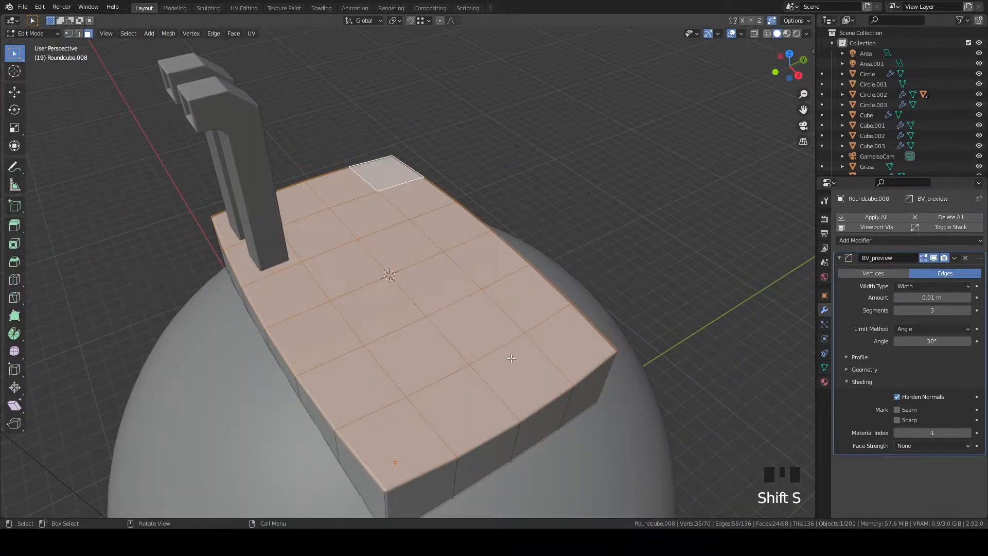
Add a mesh circle with 32 vertices and a 1 m radius at the 3D cursor
{"action": "key", "text": "Tab"}
{"action": "key", "text": "shift+a"}
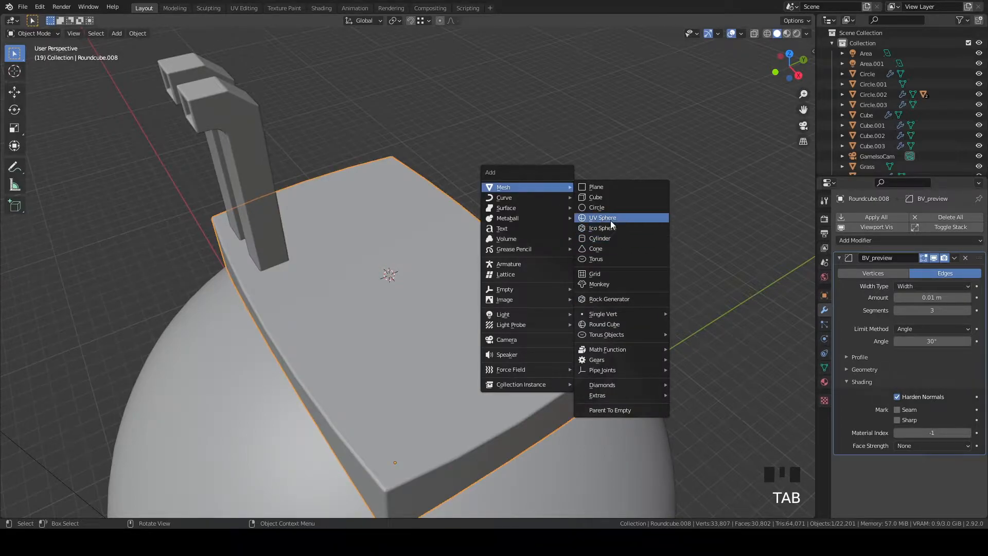
{"action": "left_click", "coordinate": [607, 208]}
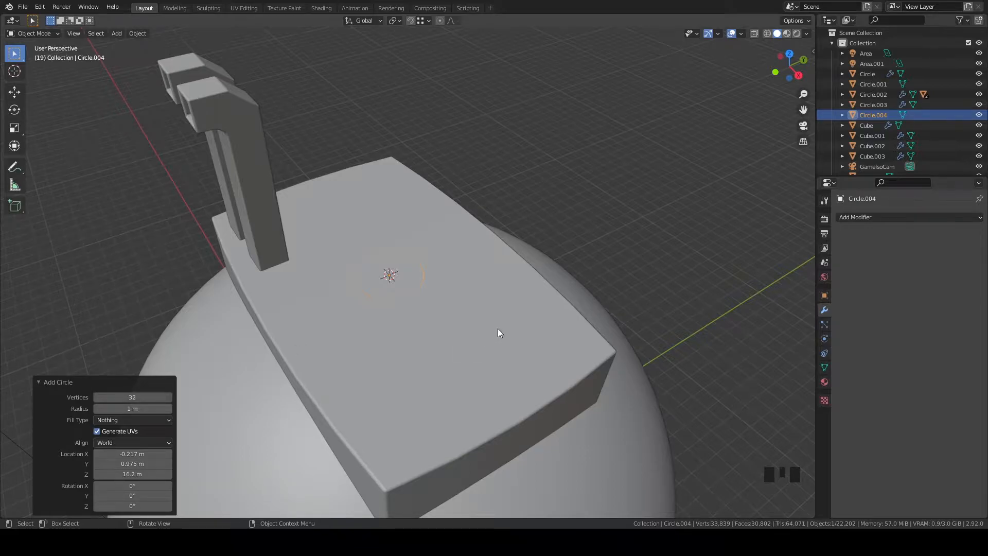
Raise the circle object well above the top of the roof block
{"action": "scroll", "coordinate": [470, 309], "scroll_direction": "up", "scroll_amount": 1}
{"action": "key", "text": "Tab"}
{"action": "scroll", "coordinate": [521, 312], "scroll_direction": "up", "scroll_amount": 5}
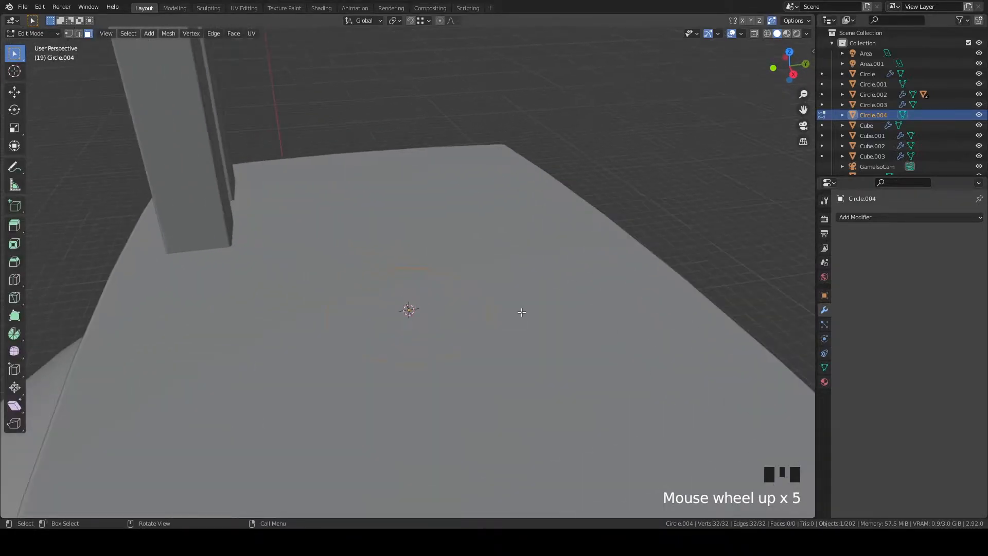
{"action": "scroll", "coordinate": [522, 312], "scroll_direction": "down", "scroll_amount": 4}
{"action": "key", "text": "Tab"}
{"action": "key", "text": "g"}
{"action": "left_click", "coordinate": [539, 180]}
Enlarge the circle's geometry to more than 1.5 times its size in Edit Mode
{"action": "key", "text": "Tab"}
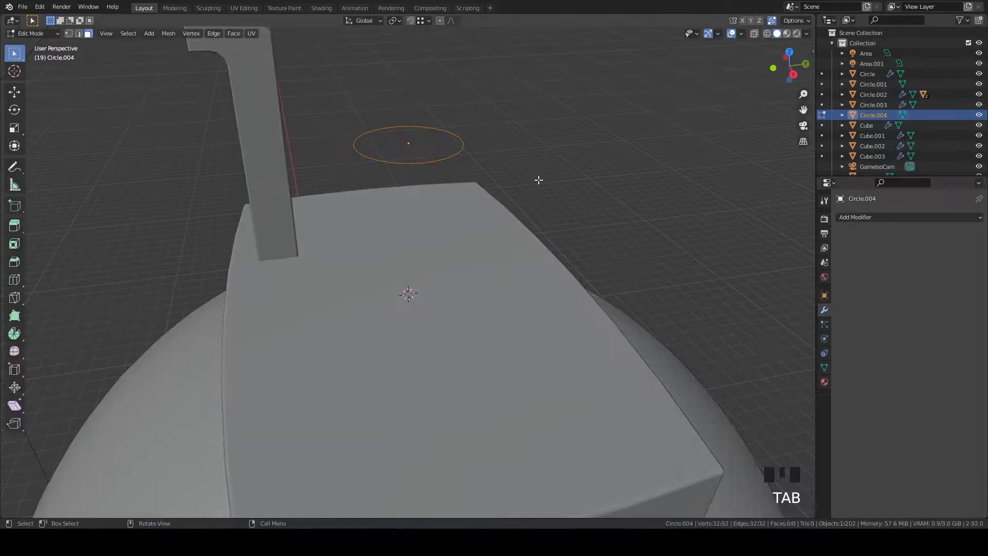
{"action": "middle_click_drag", "start_coordinate": [535, 198], "coordinate": [554, 280], "text": "shift"}
{"action": "scroll", "coordinate": [566, 283], "scroll_direction": "down", "scroll_amount": 2}
{"action": "key", "text": "s"}
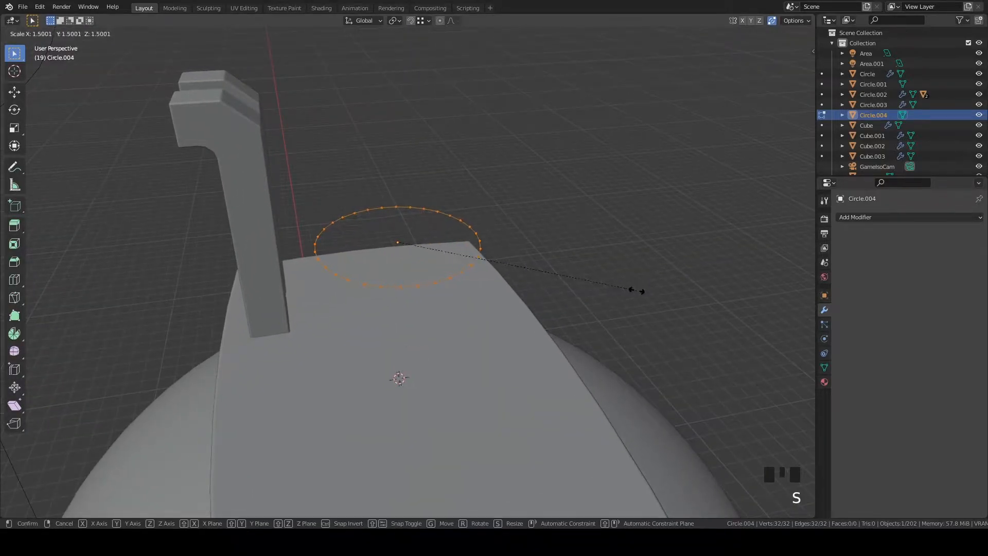
{"action": "left_click", "coordinate": [674, 301]}
Extrude the circle's edge about 0.3 m downward and shrink the lower ring to form a shallow dish
{"action": "key", "text": "e"}
{"action": "left_click", "coordinate": [625, 282]}
{"action": "key", "text": "s"}
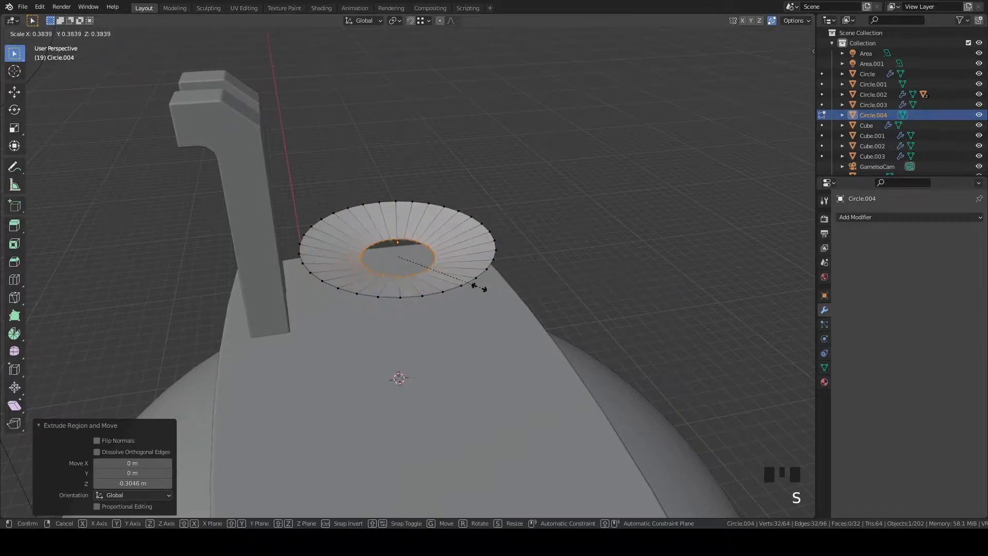
{"action": "right_click", "coordinate": [452, 292]}
{"action": "key", "text": "s"}
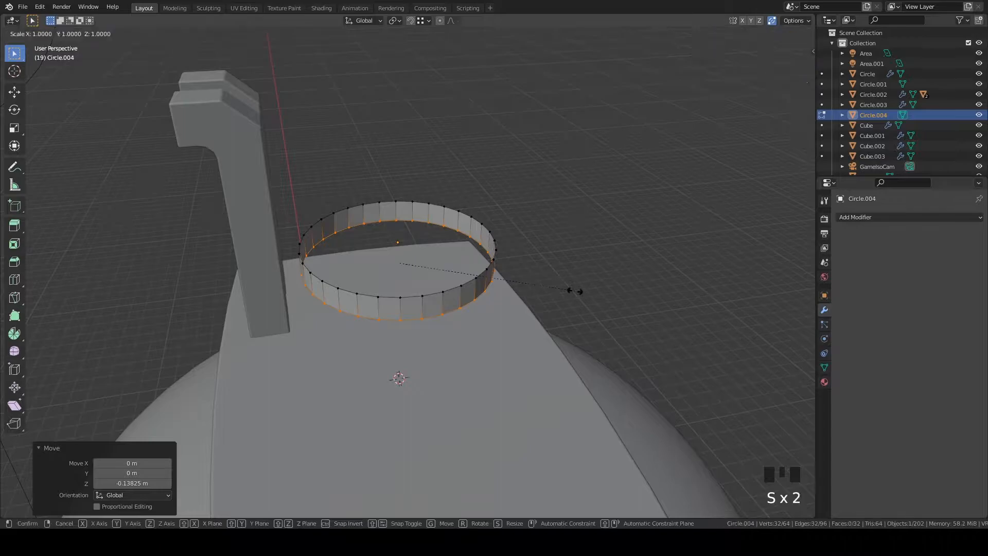
{"action": "left_click", "coordinate": [416, 278]}
{"action": "key", "text": "g"}
{"action": "left_click", "coordinate": [434, 286]}
Fine-tune the size and height of the dish's lower ring in the right side view
{"action": "key", "text": "grave"}
{"action": "left_click", "coordinate": [706, 283]}
{"action": "scroll", "coordinate": [583, 316], "scroll_direction": "up", "scroll_amount": 3}
{"action": "key", "text": "s"}
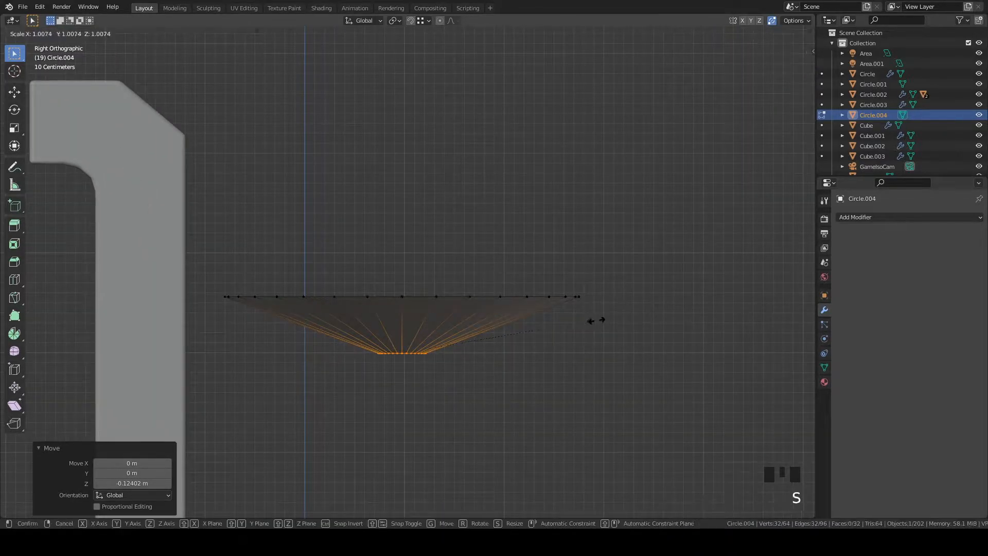
{"action": "left_click", "coordinate": [605, 323]}
{"action": "key", "text": "g"}
{"action": "key", "text": "z"}
{"action": "left_click", "coordinate": [604, 320]}
Close the dish's lower ring with a face
{"action": "scroll", "coordinate": [604, 320], "scroll_direction": "down", "scroll_amount": 3}
{"action": "middle_click_drag", "start_coordinate": [604, 320], "coordinate": [586, 362]}
{"action": "scroll", "coordinate": [586, 362], "scroll_direction": "up", "scroll_amount": 4}
{"action": "key", "text": "f"}
Thicken the dish by extruding all its faces about 0.12 m along the normal
{"action": "middle_click_drag", "start_coordinate": [597, 246], "coordinate": [627, 323], "text": "shift"}
{"action": "key", "text": "a"}
{"action": "key", "text": "e"}
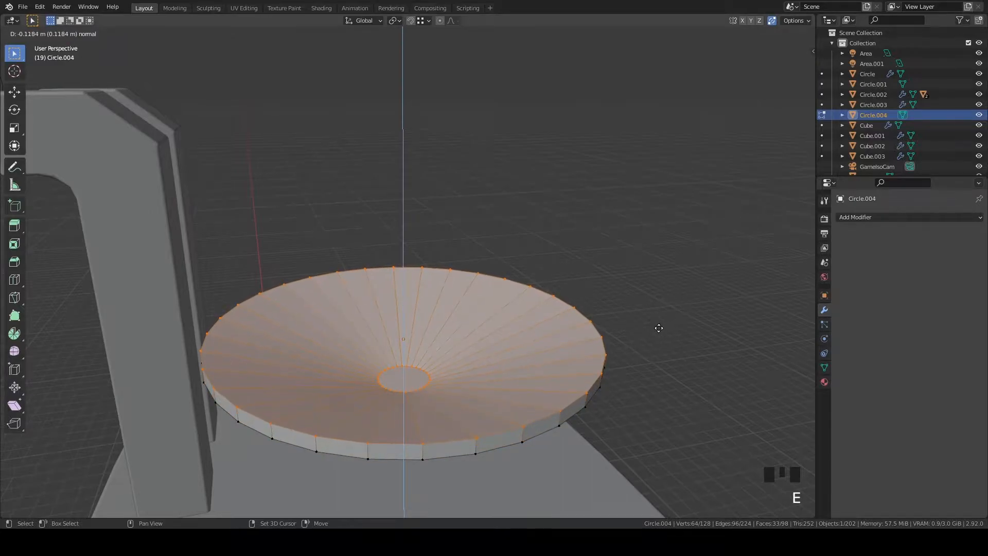
{"action": "left_click", "coordinate": [658, 327]}
{"action": "key", "text": "s"}
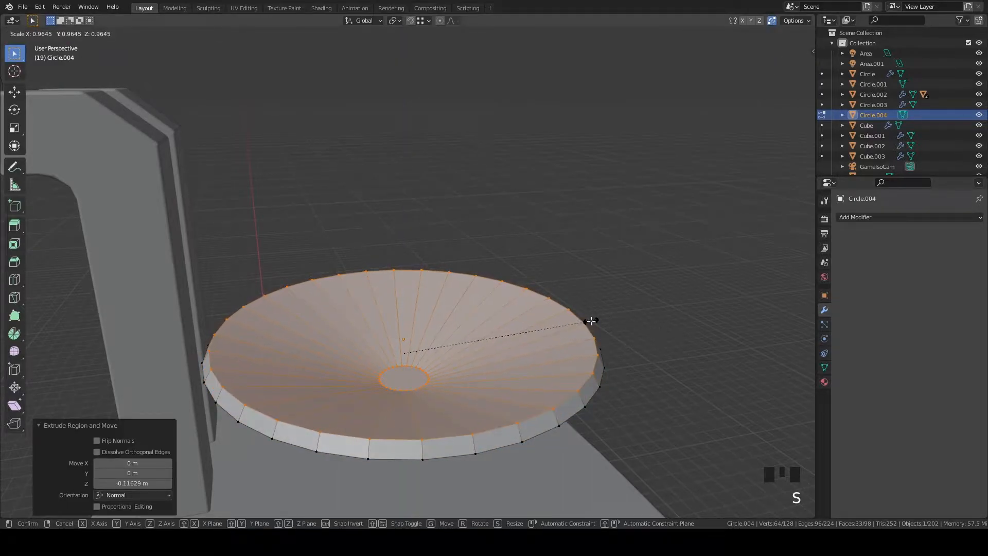
{"action": "right_click", "coordinate": [596, 321]}
Extrude the dish's round centre face about 0.1 m upward into a small hub
{"action": "key", "text": "3"}
{"action": "left_click", "coordinate": [408, 375]}
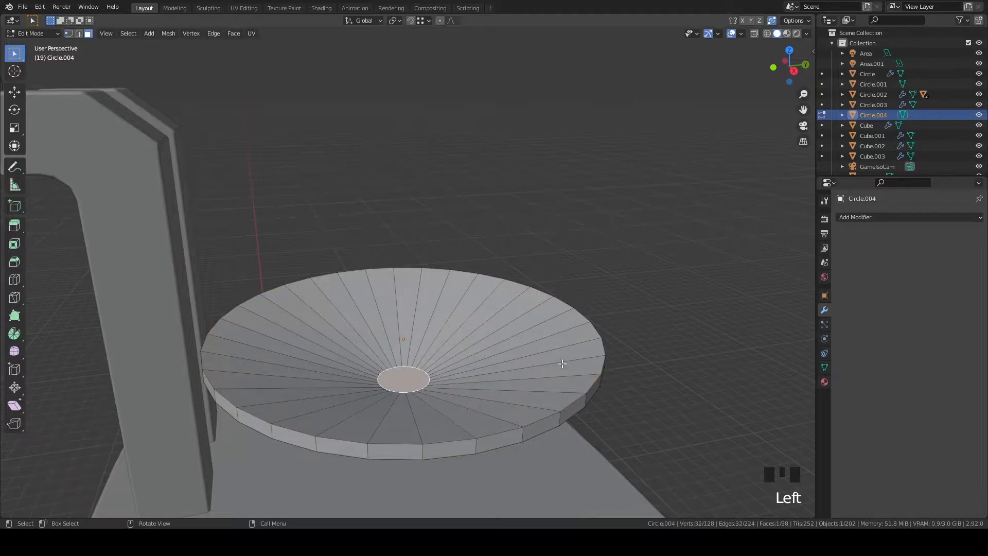
{"action": "key", "text": "e"}
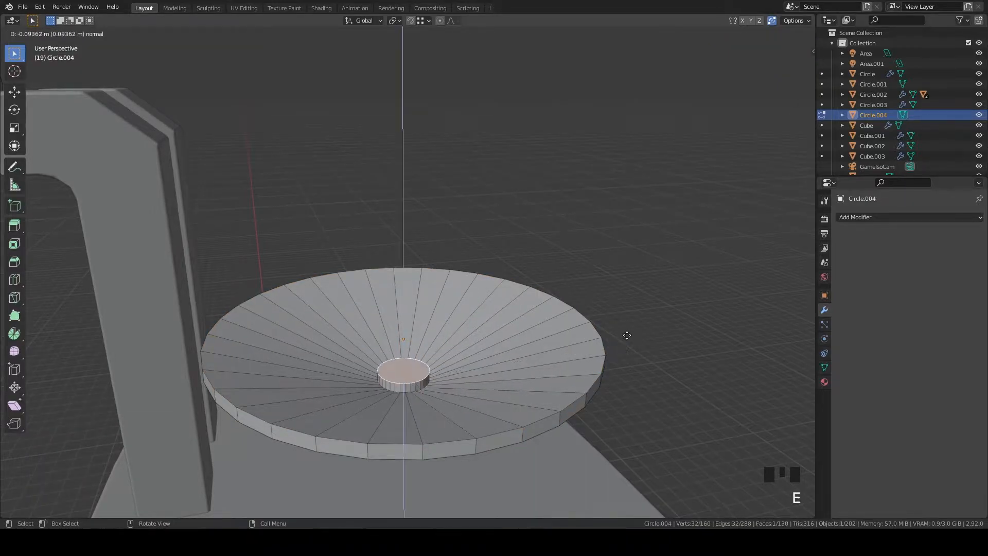
{"action": "left_click", "coordinate": [625, 335]}
Bevel the hub's top edge with one segment and a width of about 0.069 m
{"action": "key", "text": "grave"}
{"action": "scroll", "coordinate": [624, 360], "scroll_direction": "down", "scroll_amount": 4}
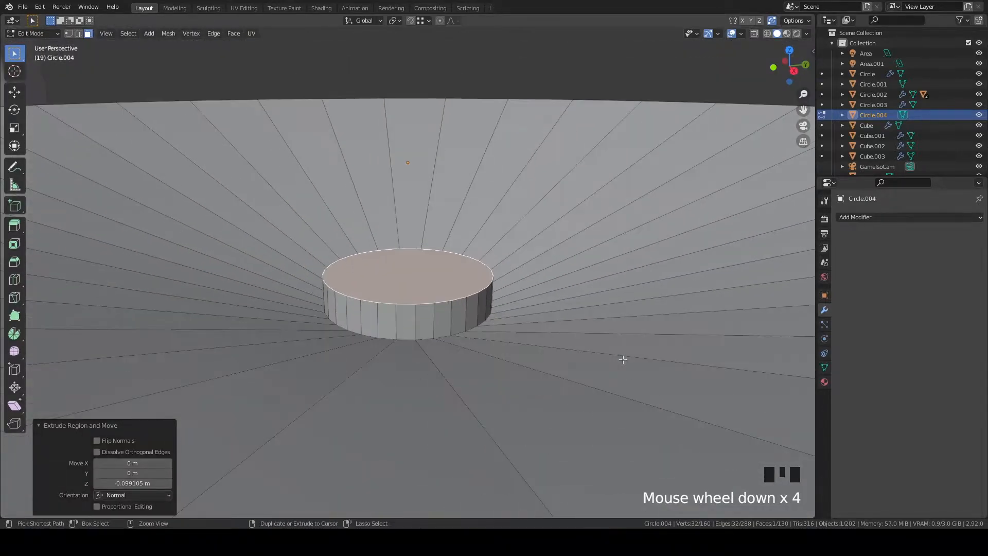
{"action": "key", "text": "ctrl+b"}
{"action": "left_click", "coordinate": [651, 359]}
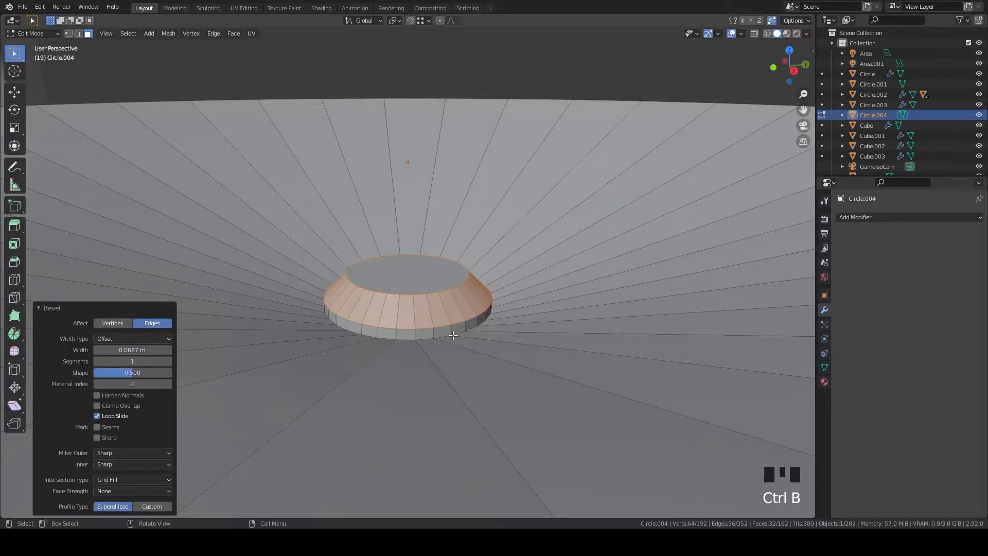
Bevel the bottom edge loop of the hub where it meets the dish
{"action": "left_click", "coordinate": [457, 336]}
{"action": "key", "text": "2"}
{"action": "left_click", "coordinate": [563, 354], "text": "alt"}
{"action": "scroll", "coordinate": [564, 354], "scroll_direction": "up", "scroll_amount": 1}
{"action": "key", "text": "ctrl+b"}
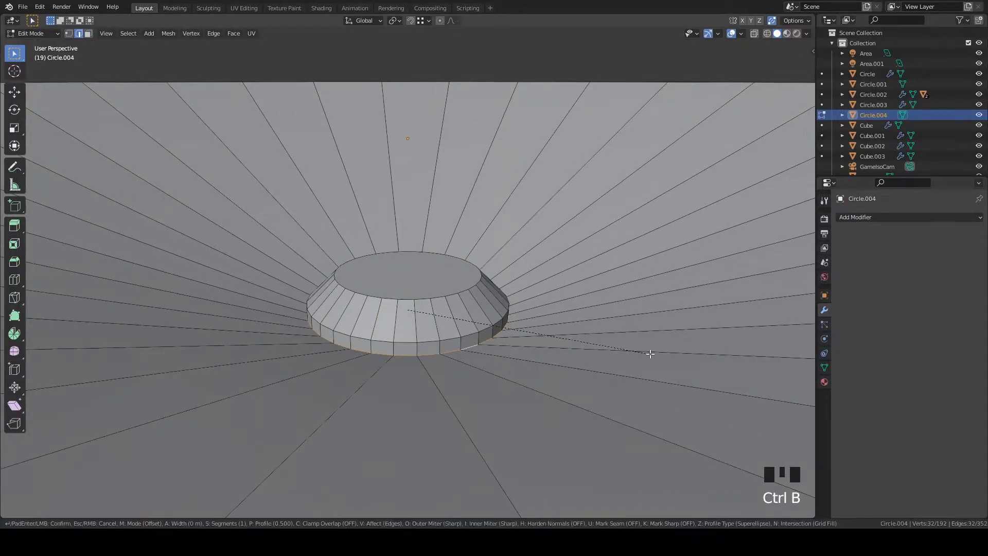
{"action": "left_click", "coordinate": [657, 355]}
{"action": "key", "text": "Tab"}
Shade the dish smooth and enable Auto Smooth at 30°
{"action": "scroll", "coordinate": [514, 308], "scroll_direction": "down", "scroll_amount": 11}
{"action": "middle_click_drag", "start_coordinate": [514, 303], "coordinate": [592, 288]}
{"action": "right_click", "coordinate": [491, 261]}
{"action": "left_click", "coordinate": [490, 261]}
{"action": "scroll", "coordinate": [509, 261], "scroll_direction": "down", "scroll_amount": 2}
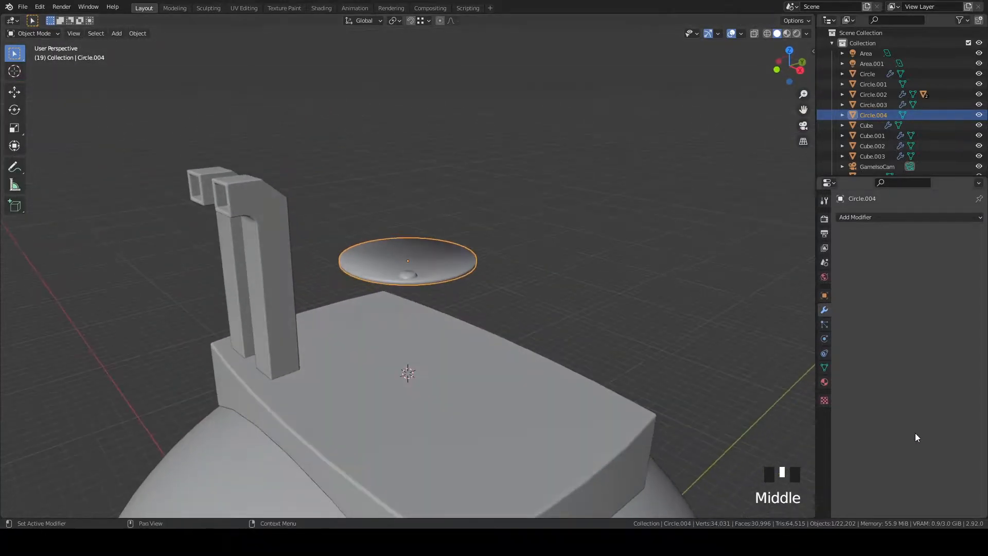
{"action": "left_click", "coordinate": [825, 368]}
{"action": "left_click", "coordinate": [896, 409]}
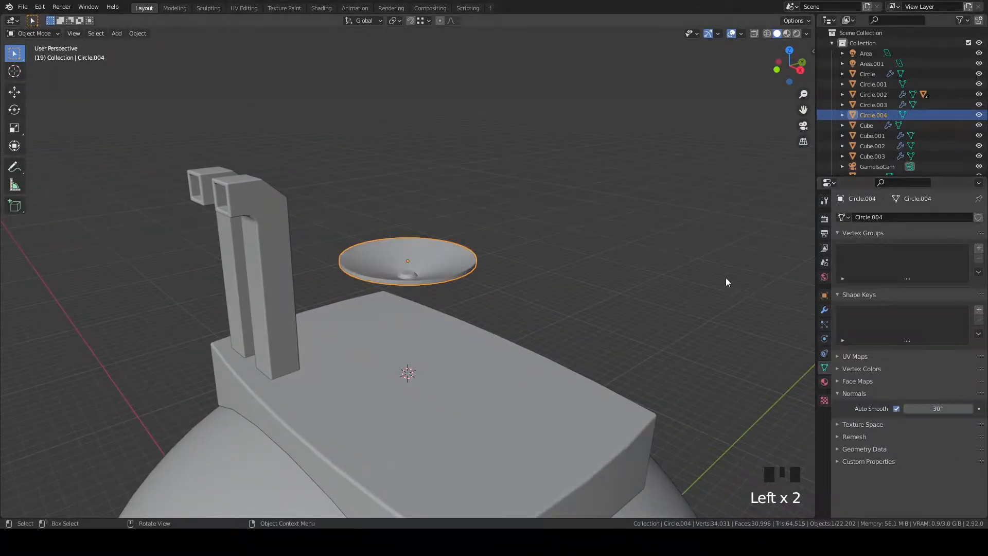
Stretch the whole dish mesh vertically by a Z scale of about 1.129
{"action": "key", "text": "grave"}
{"action": "middle_click_drag", "start_coordinate": [583, 184], "coordinate": [533, 357], "text": "shift"}
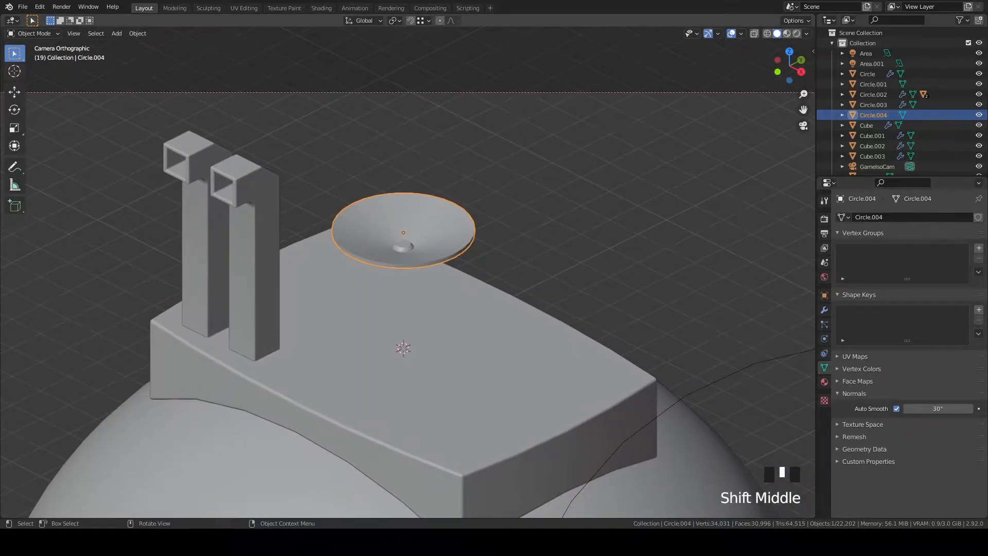
{"action": "scroll", "coordinate": [472, 183], "scroll_direction": "up", "scroll_amount": 4}
{"action": "scroll", "coordinate": [584, 189], "scroll_direction": "down", "scroll_amount": 1}
{"action": "key", "text": "Tab"}
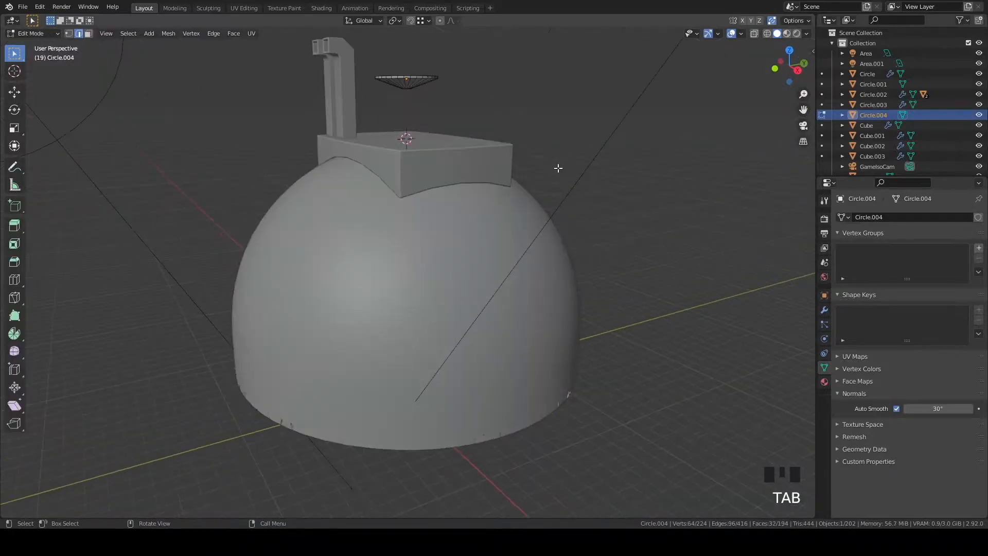
{"action": "scroll", "coordinate": [466, 86], "scroll_direction": "up", "scroll_amount": 1}
{"action": "key", "text": "grave"}
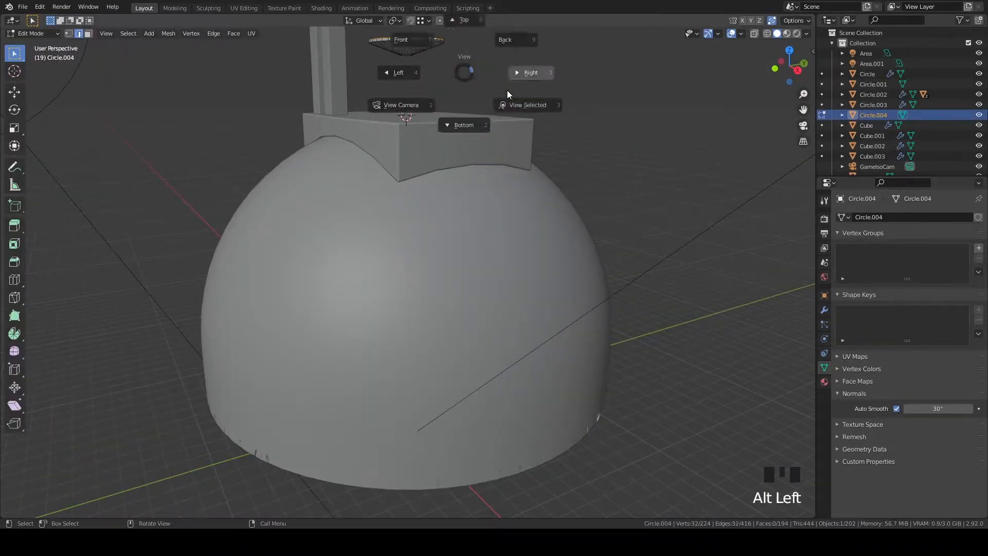
{"action": "middle_click_drag", "start_coordinate": [610, 191], "coordinate": [595, 243]}
{"action": "key", "text": "a"}
{"action": "key", "text": "grave"}
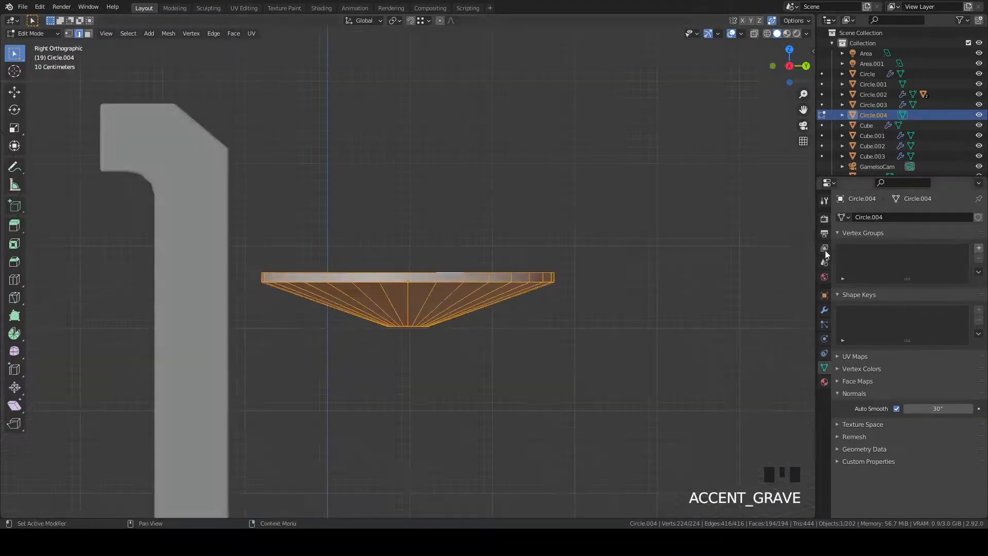
{"action": "key", "text": "alt+z"}
{"action": "key", "text": "s"}
{"action": "left_click", "coordinate": [683, 266]}
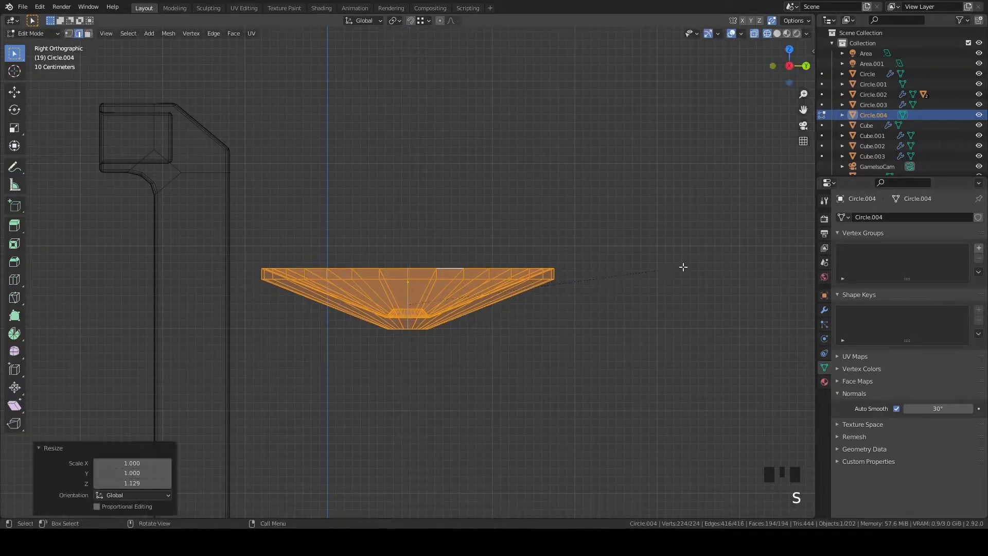
Lower the hub and the dish's inner shell geometry around it by about 0.052 m along Z
{"action": "scroll", "coordinate": [663, 284], "scroll_direction": "up", "scroll_amount": 6}
{"action": "left_click_drag", "start_coordinate": [507, 415], "coordinate": [506, 413]}
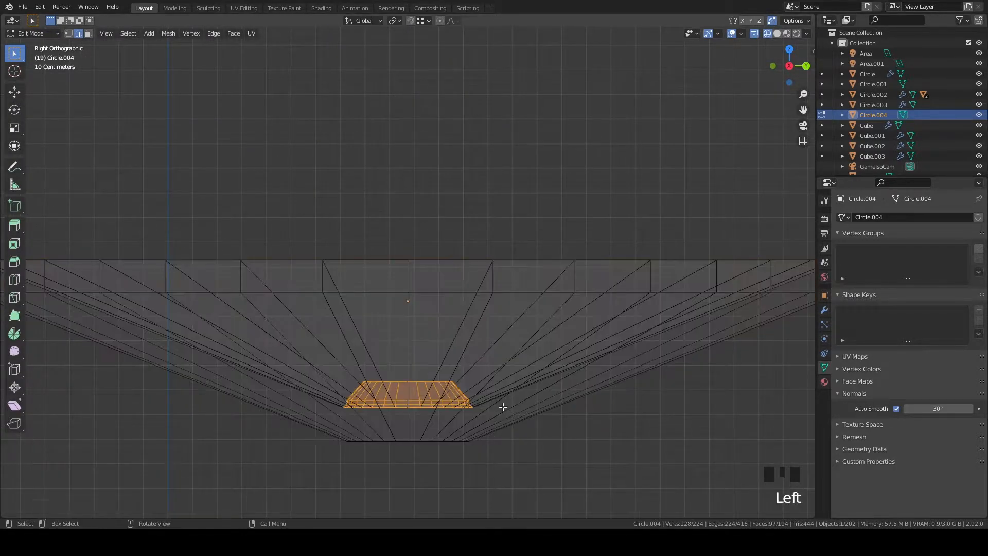
{"action": "key", "text": "g"}
{"action": "key", "text": "z"}
{"action": "left_click", "coordinate": [488, 402]}
{"action": "key", "text": "alt+z"}
{"action": "scroll", "coordinate": [532, 302], "scroll_direction": "down", "scroll_amount": 7}
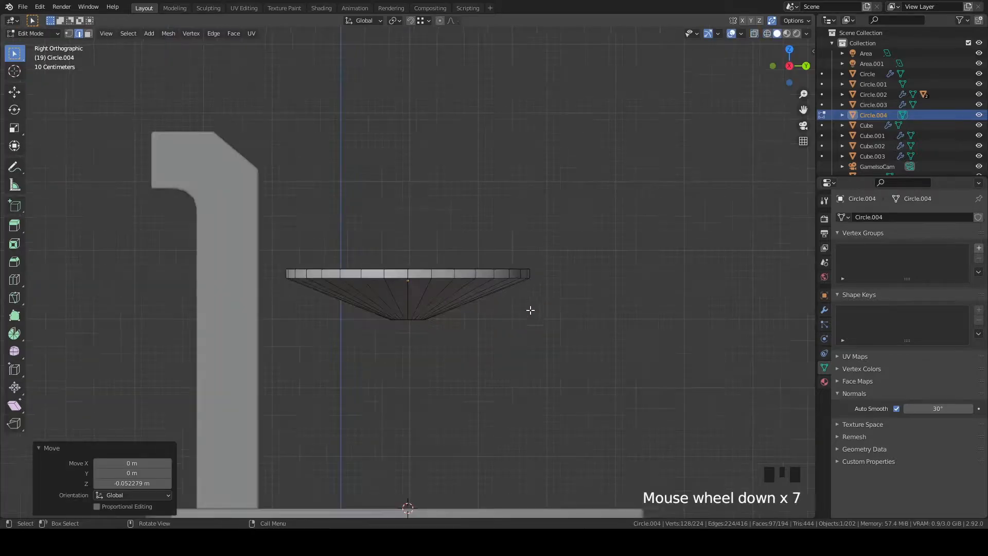
Bevel the upper outer edge loop of the dish's rim with one segment
{"action": "middle_click_drag", "start_coordinate": [532, 302], "coordinate": [525, 349]}
{"action": "scroll", "coordinate": [568, 373], "scroll_direction": "up", "scroll_amount": 3}
{"action": "left_click", "coordinate": [552, 381], "text": "alt"}
{"action": "middle_click_drag", "start_coordinate": [639, 341], "coordinate": [669, 332]}
{"action": "scroll", "coordinate": [669, 331], "scroll_direction": "up", "scroll_amount": 2}
{"action": "key", "text": "ctrl+b"}
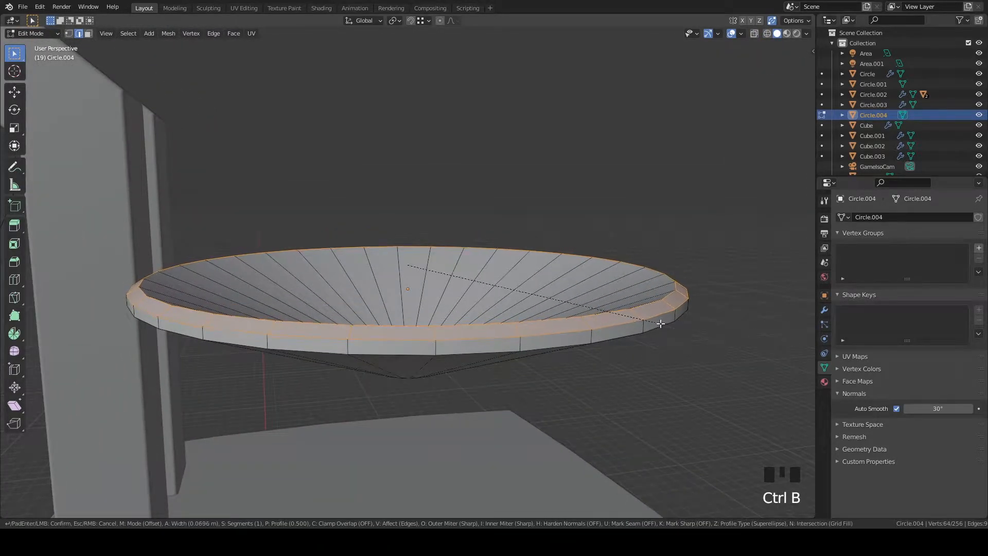
{"action": "left_click", "coordinate": [618, 311]}
{"action": "middle_click_drag", "start_coordinate": [618, 311], "coordinate": [599, 272]}
{"action": "scroll", "coordinate": [598, 272], "scroll_direction": "up", "scroll_amount": 2}
{"action": "key", "text": "3"}
{"action": "left_click", "coordinate": [412, 375]}
{"action": "key", "text": "Tab"}
{"action": "scroll", "coordinate": [483, 275], "scroll_direction": "down", "scroll_amount": 5}
Lower the dish by about 1.55 m along Z towards the roof block
{"action": "key", "text": "grave"}
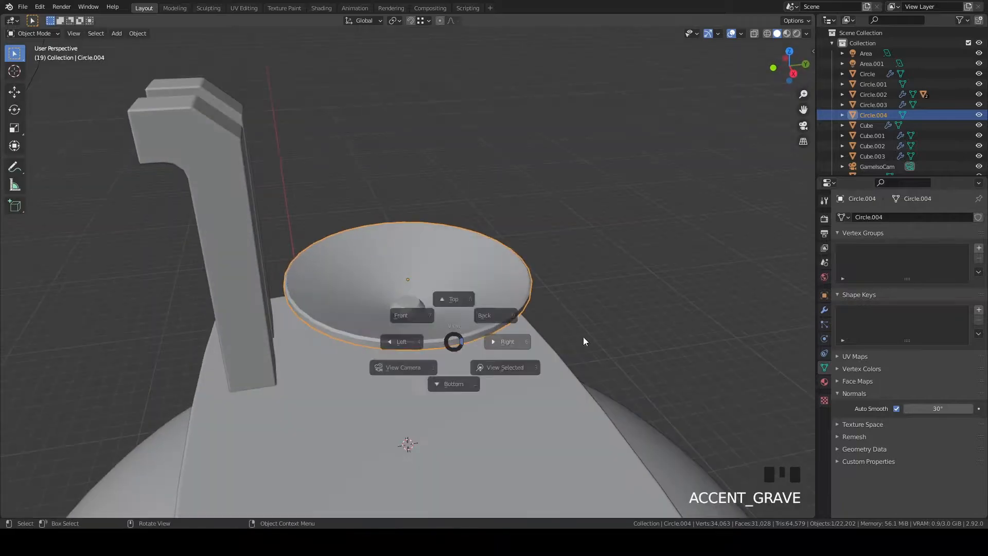
{"action": "scroll", "coordinate": [511, 323], "scroll_direction": "down", "scroll_amount": 3}
{"action": "key", "text": "g"}
{"action": "key", "text": "z"}
{"action": "left_click", "coordinate": [516, 357]}
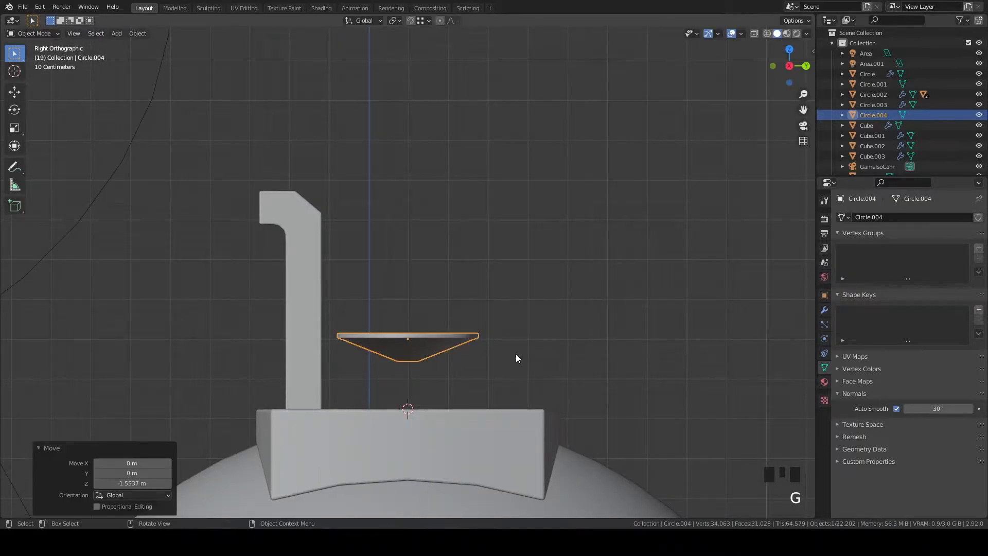
Enlarge the entire dish mesh slightly in Edit Mode
{"action": "key", "text": "s"}
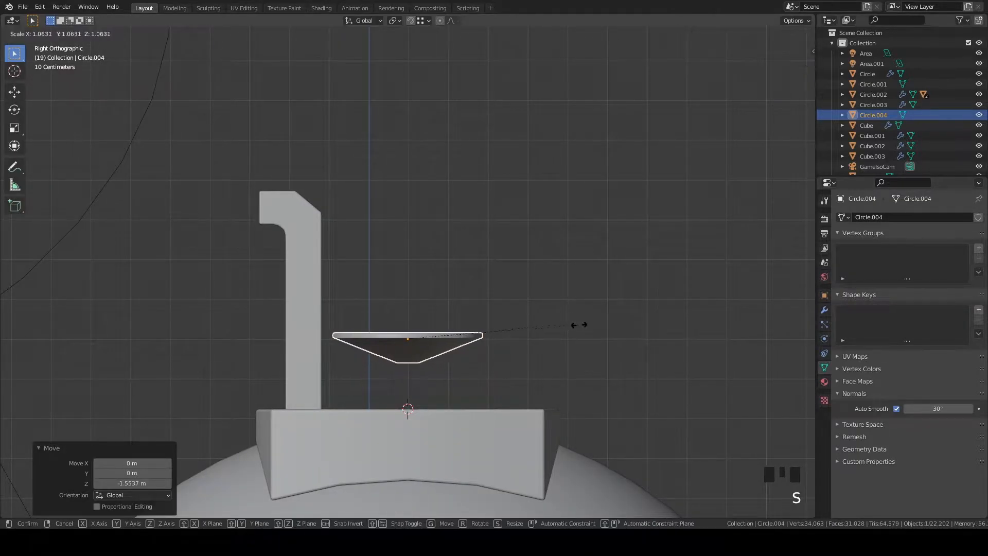
{"action": "key", "text": "Escape"}
{"action": "key", "text": "Tab"}
{"action": "key", "text": "a"}
{"action": "key", "text": "s"}
{"action": "left_click", "coordinate": [610, 331]}
Tilt the dish with its pipe-side rim raised and shift it about 0.21 m along Y
{"action": "key", "text": "r"}
{"action": "left_click", "coordinate": [615, 366]}
{"action": "key", "text": "g"}
{"action": "left_click", "coordinate": [617, 371]}
{"action": "key", "text": "g"}
{"action": "key", "text": "y"}
{"action": "left_click", "coordinate": [626, 375]}
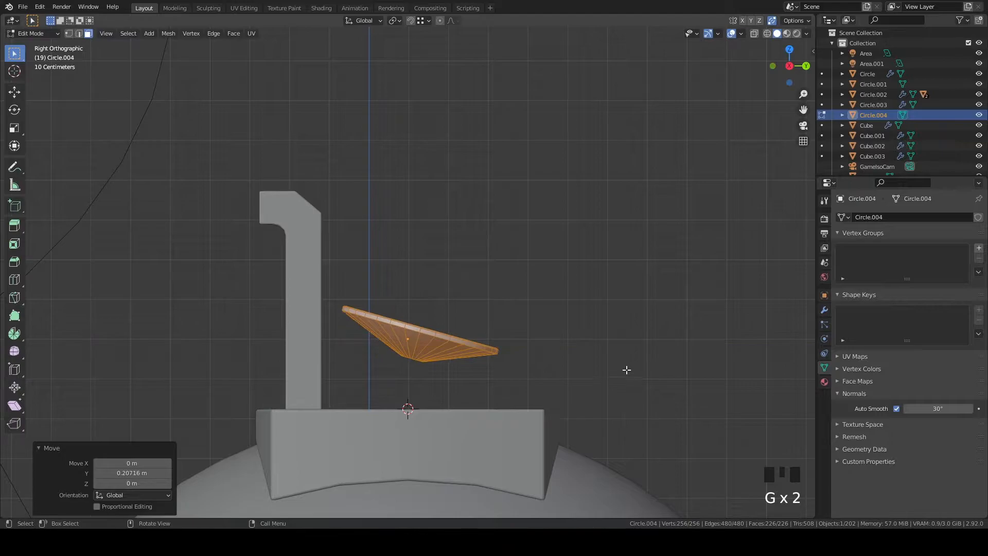
Select the round top face of the hub in the dish's centre
{"action": "middle_click_drag", "start_coordinate": [561, 311], "coordinate": [607, 329]}
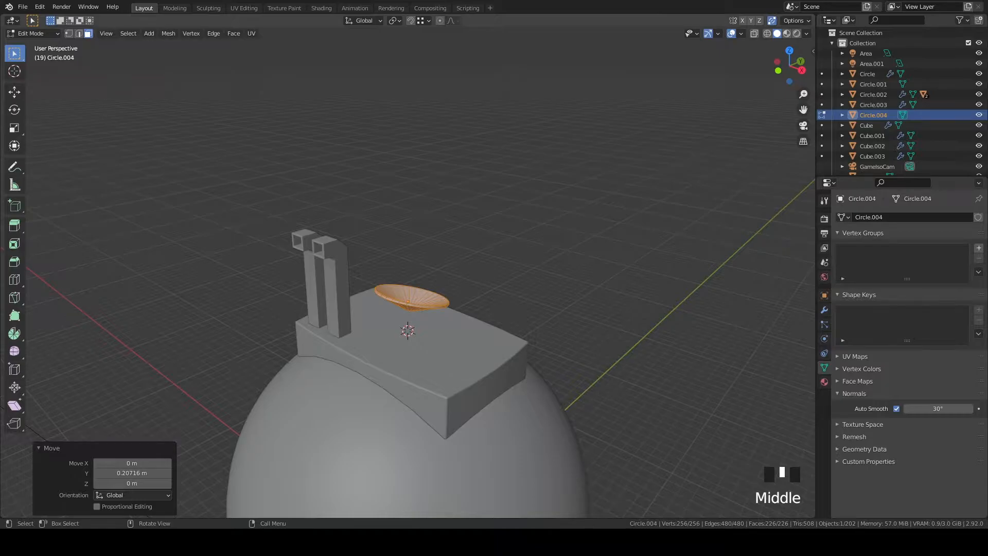
{"action": "middle_click_drag", "start_coordinate": [608, 322], "coordinate": [415, 370]}
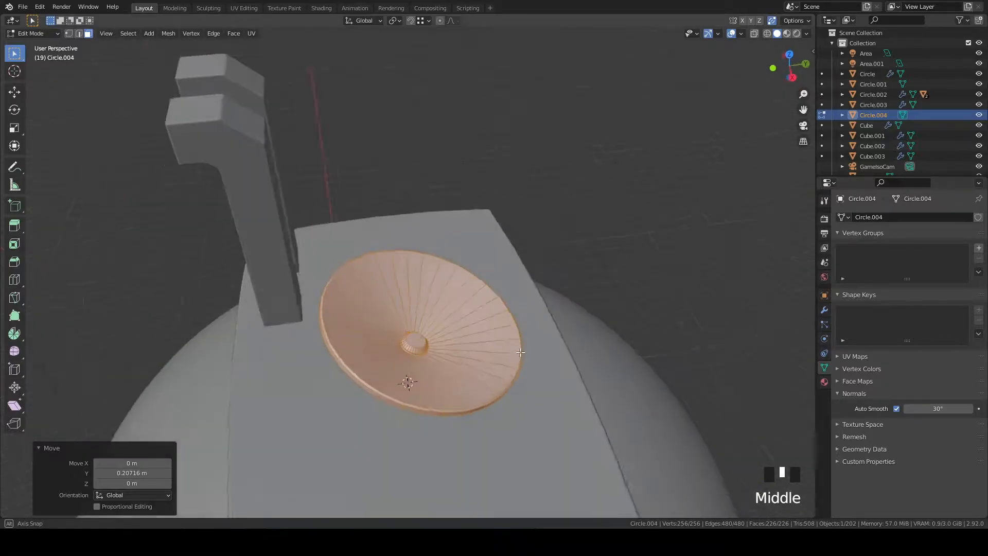
{"action": "scroll", "coordinate": [415, 370], "scroll_direction": "up", "scroll_amount": 2}
{"action": "left_click", "coordinate": [415, 360]}
{"action": "key", "text": "KP_Decimal"}
{"action": "middle_click_drag", "start_coordinate": [528, 343], "coordinate": [532, 334]}
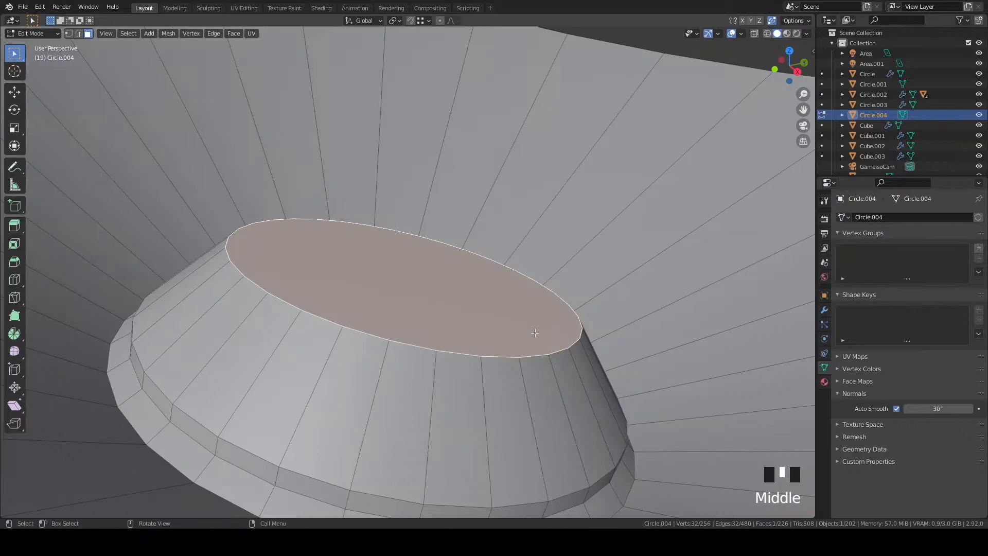
{"action": "scroll", "coordinate": [531, 334], "scroll_direction": "down", "scroll_amount": 2}
{"action": "key", "text": "ctrl+KP_Add"}
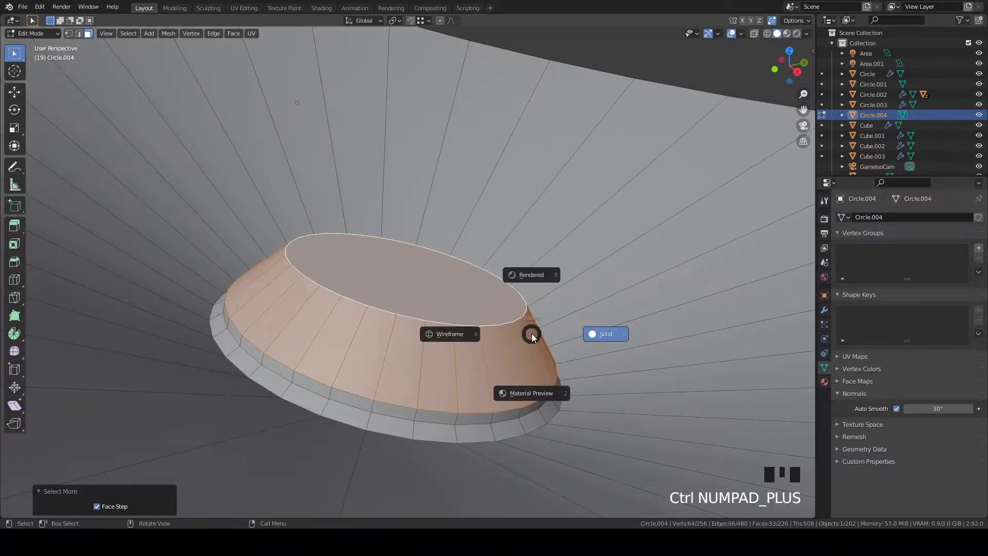
{"action": "key", "text": "g"}
{"action": "key", "text": "z"}
{"action": "right_click", "coordinate": [520, 324]}
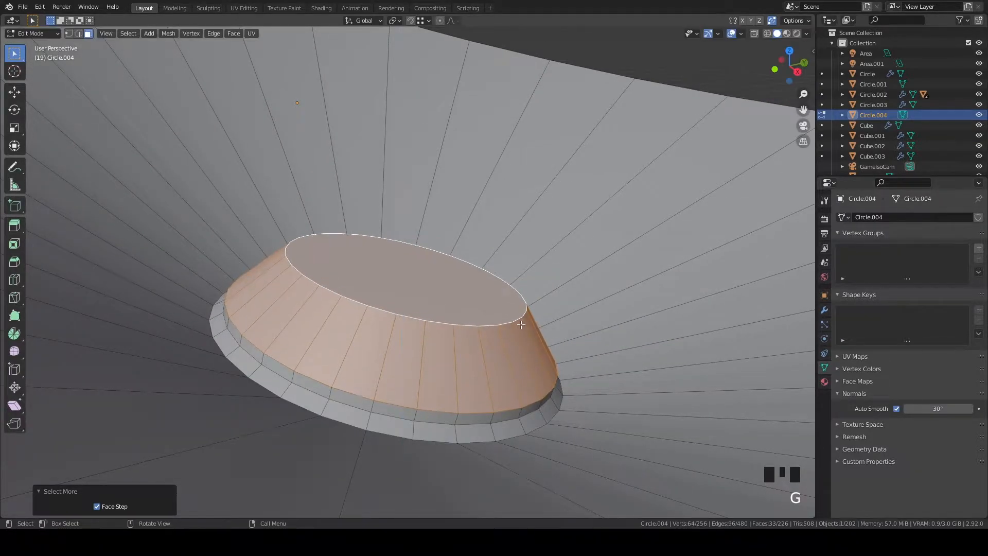
{"action": "key", "text": "g"}
{"action": "key", "text": "g"}
Inset the hub's top face by about 0.044 m and extrude it outward into a small raised disc
{"action": "left_click", "coordinate": [485, 300]}
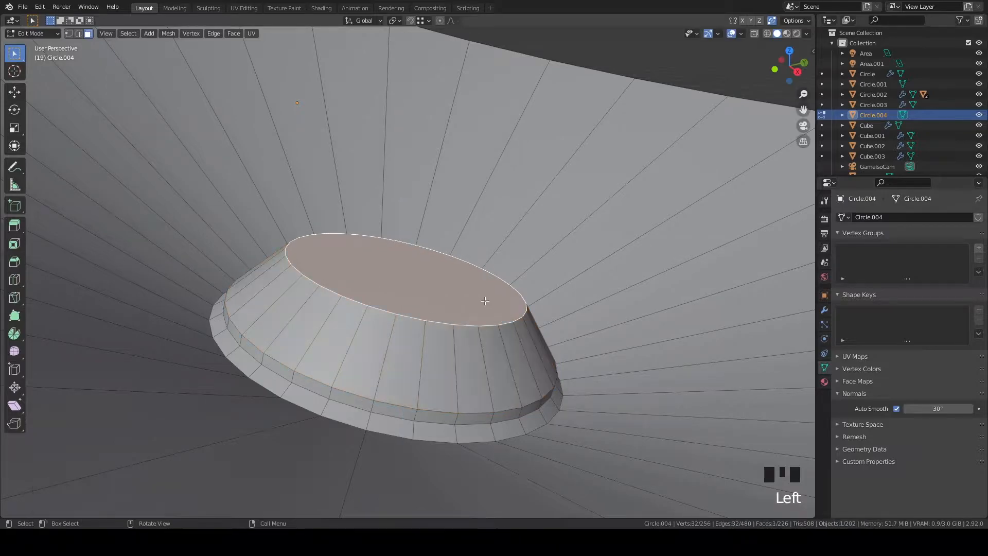
{"action": "middle_click_drag", "start_coordinate": [631, 298], "coordinate": [612, 302]}
{"action": "key", "text": "i"}
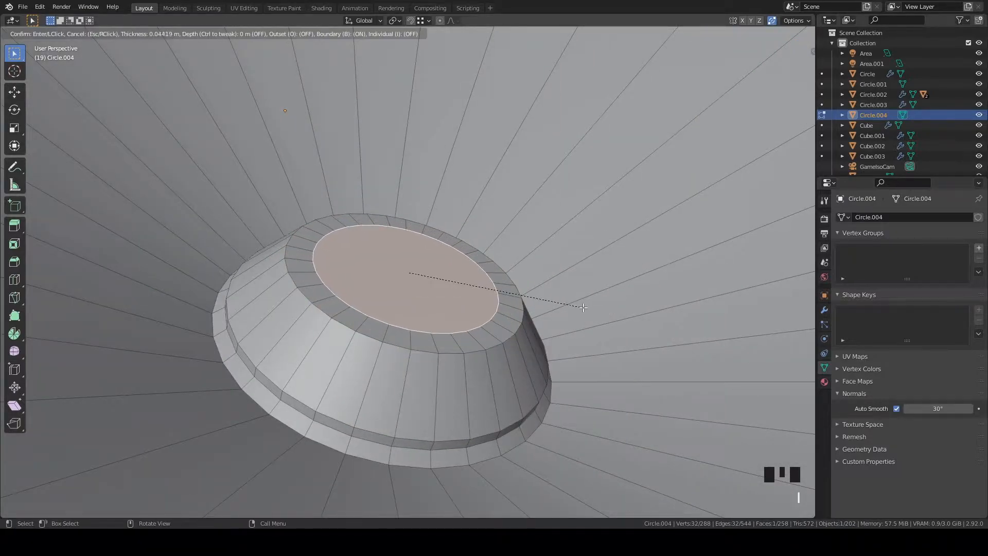
{"action": "left_click", "coordinate": [582, 307]}
{"action": "key", "text": "e"}
{"action": "left_click", "coordinate": [611, 286]}
{"action": "key", "text": "Tab"}
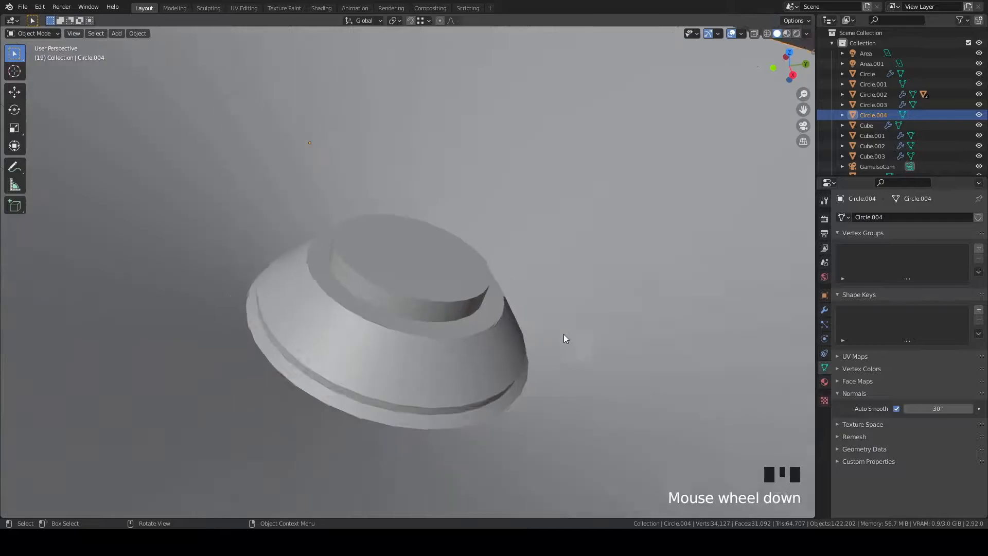
Examine the dish's underside and the finished hub from several angles
{"action": "scroll", "coordinate": [549, 341], "scroll_direction": "down", "scroll_amount": 13}
{"action": "middle_click_drag", "start_coordinate": [569, 261], "coordinate": [511, 283]}
{"action": "key", "text": "Tab"}
{"action": "scroll", "coordinate": [465, 288], "scroll_direction": "up", "scroll_amount": 5}
{"action": "left_click", "coordinate": [404, 294]}
{"action": "middle_click_drag", "start_coordinate": [403, 293], "coordinate": [417, 290]}
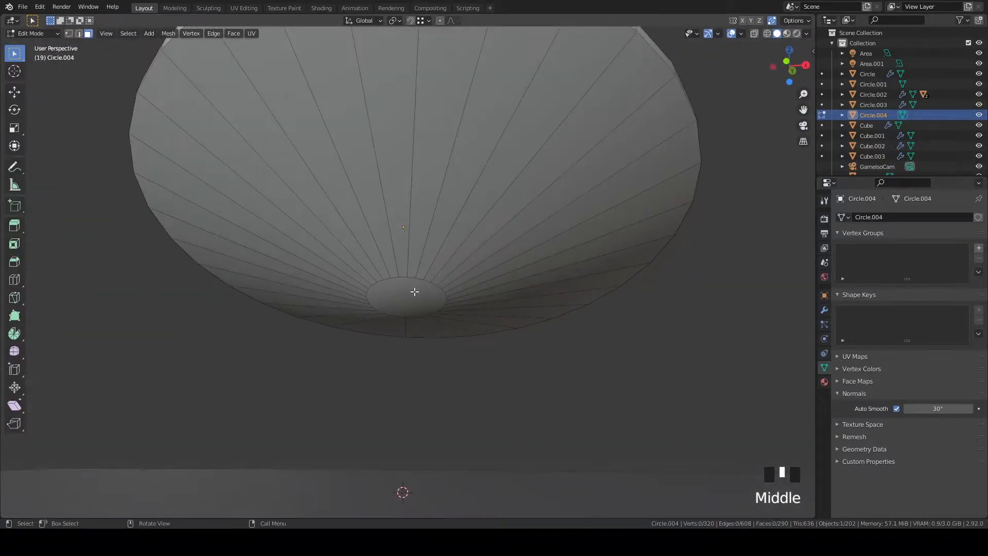
{"action": "left_click", "coordinate": [417, 290]}
{"action": "key", "text": "Tab"}
{"action": "scroll", "coordinate": [572, 302], "scroll_direction": "down", "scroll_amount": 3}
{"action": "middle_click_drag", "start_coordinate": [573, 302], "coordinate": [440, 378]}
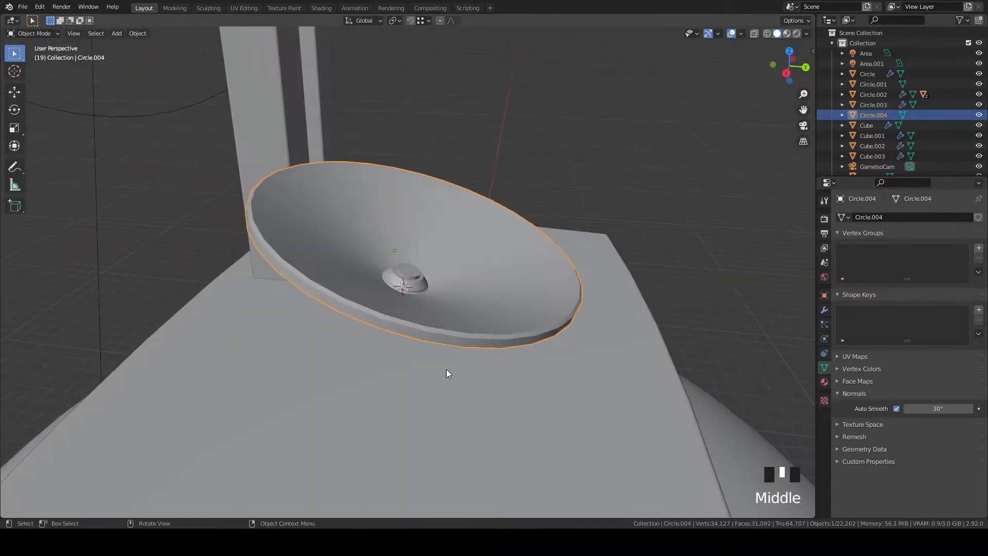
Add a cube mesh beneath the dish and open it for editing
{"action": "key", "text": "shift+a"}
{"action": "mouse_move", "coordinate": [500, 260]}
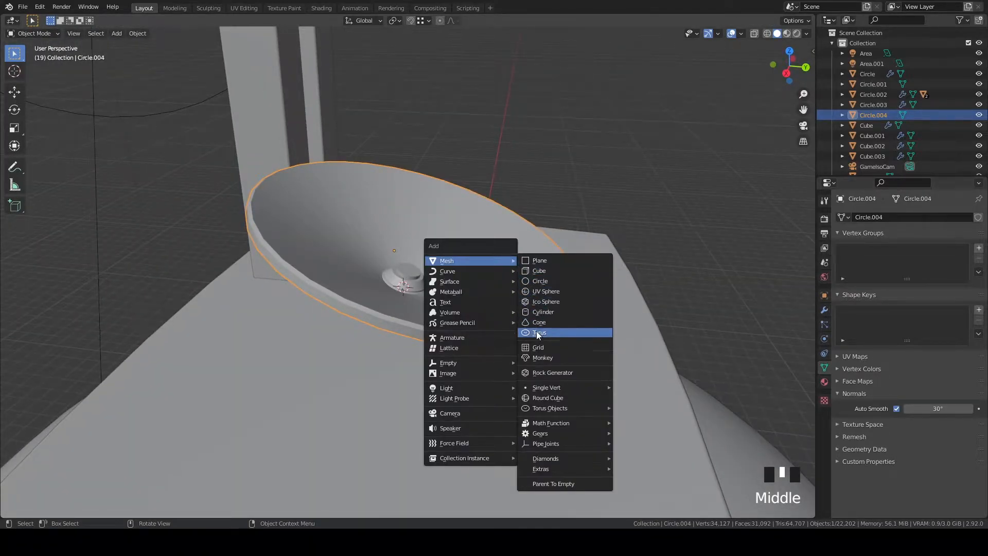
{"action": "left_click", "coordinate": [534, 272]}
{"action": "middle_click_drag", "start_coordinate": [491, 323], "coordinate": [492, 296]}
{"action": "key", "text": "Tab"}
Shrink the cube to a small block, working in a wireframe side view
{"action": "key", "text": "grave"}
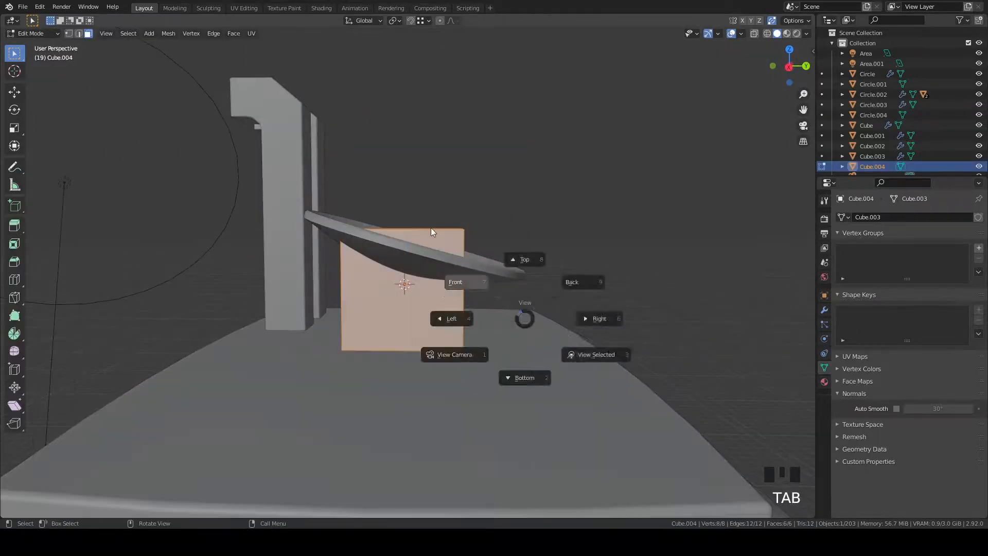
{"action": "key", "text": "z"}
{"action": "key", "text": "grave"}
{"action": "key", "text": "z"}
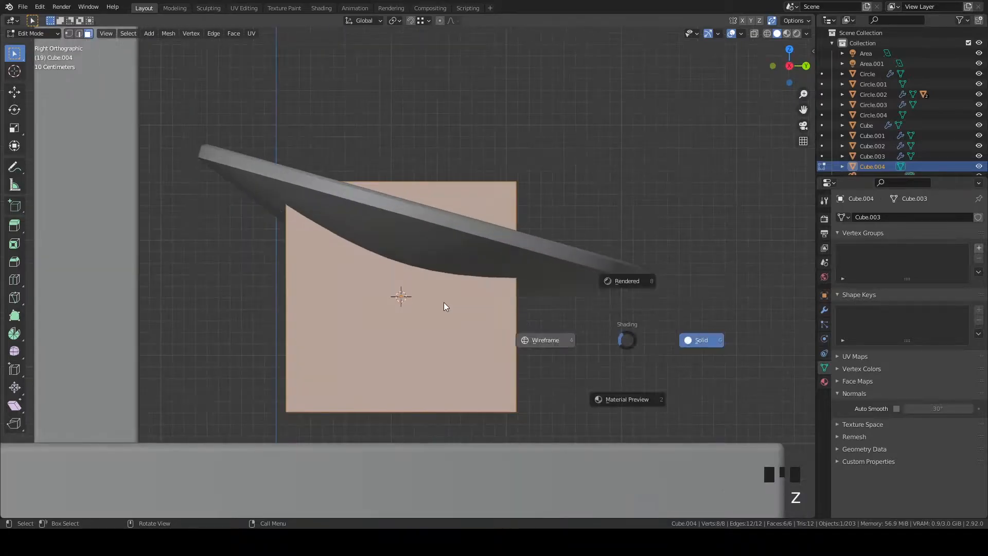
{"action": "left_click", "coordinate": [461, 309]}
{"action": "key", "text": "s"}
{"action": "left_click", "coordinate": [426, 311]}
Move the small block straight down so it rests on the roof block's top surface
{"action": "scroll", "coordinate": [484, 302], "scroll_direction": "up", "scroll_amount": 3}
{"action": "key", "text": "g"}
{"action": "left_click", "coordinate": [456, 462]}
{"action": "scroll", "coordinate": [456, 461], "scroll_direction": "down", "scroll_amount": 5}
{"action": "key", "text": "g"}
{"action": "left_click", "coordinate": [465, 368]}
{"action": "scroll", "coordinate": [609, 416], "scroll_direction": "up", "scroll_amount": 3}
{"action": "key", "text": "g"}
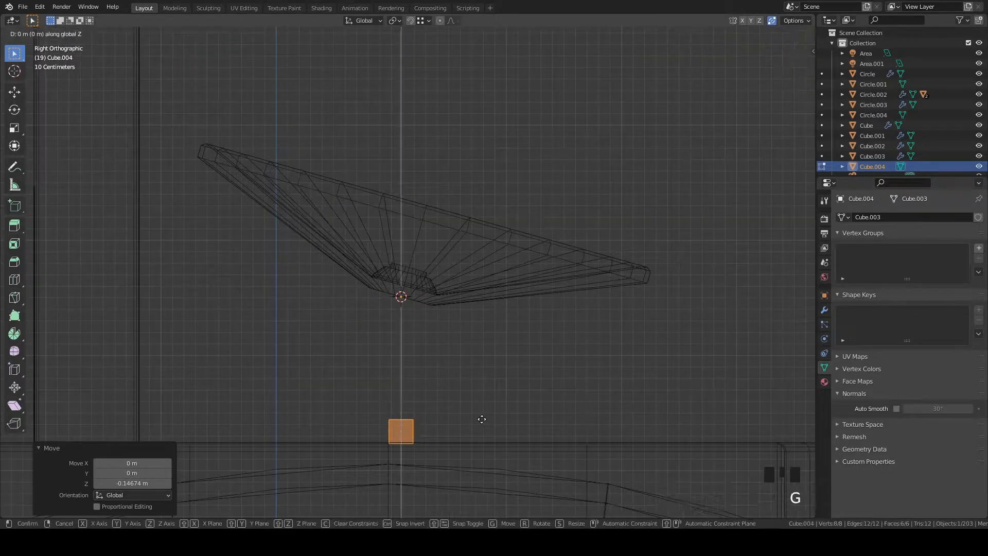
Scale the block to 0.759 in X and Y and move it about 0.946 m along negative Y
{"action": "key", "text": "s"}
{"action": "key", "text": "shift+z"}
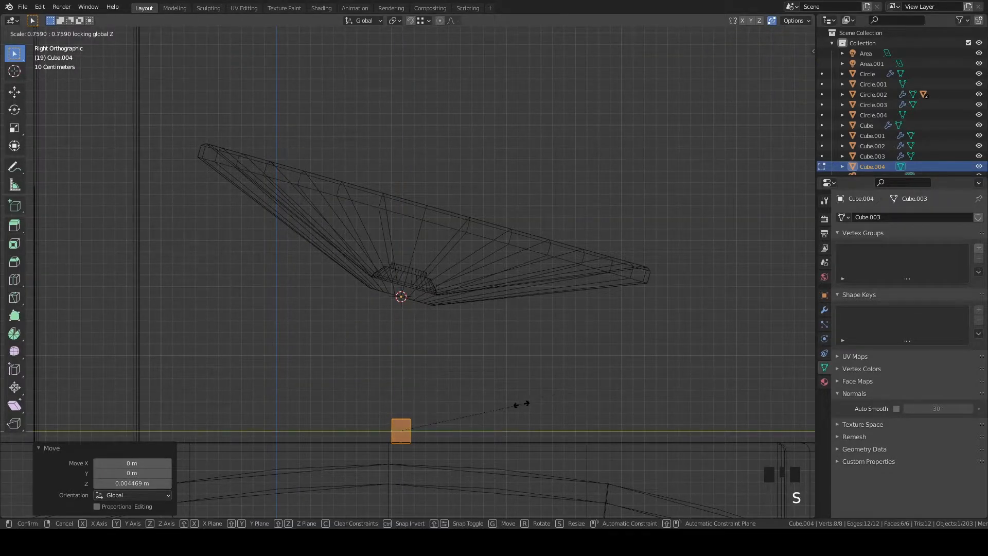
{"action": "left_click", "coordinate": [521, 403]}
{"action": "scroll", "coordinate": [526, 400], "scroll_direction": "down", "scroll_amount": 3}
{"action": "key", "text": "g"}
{"action": "key", "text": "y"}
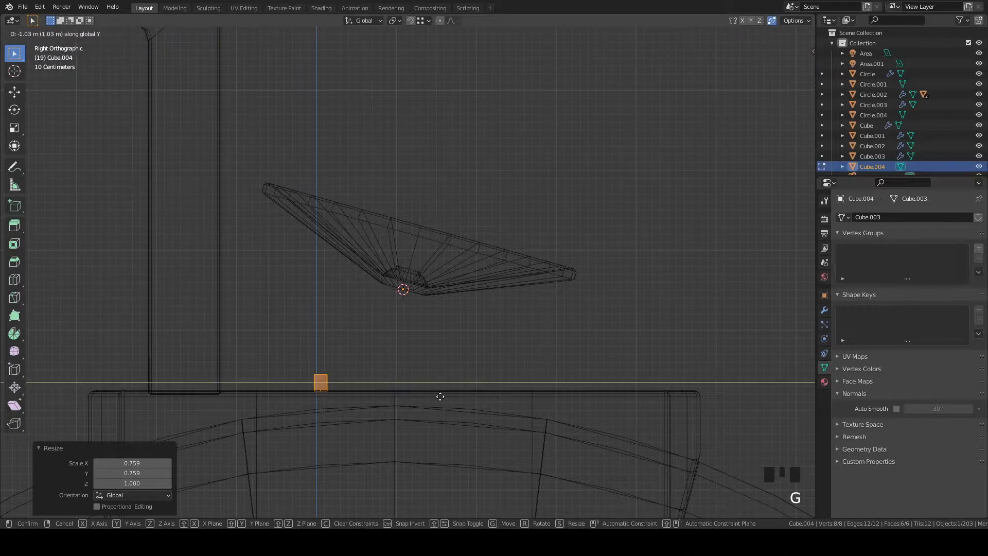
{"action": "left_click", "coordinate": [446, 400]}
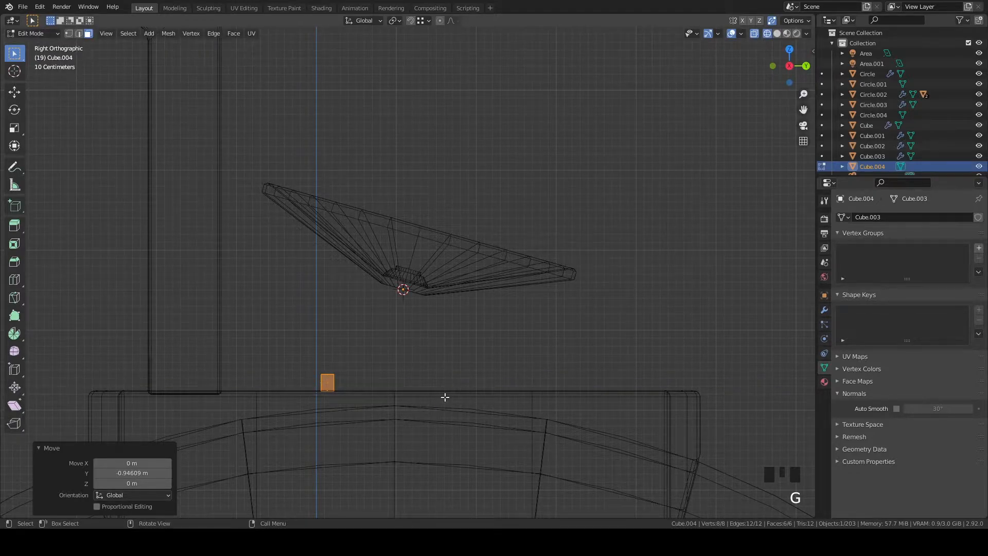
{"action": "middle_click_drag", "start_coordinate": [456, 353], "coordinate": [489, 319], "text": "shift"}
{"action": "scroll", "coordinate": [504, 296], "scroll_direction": "up", "scroll_amount": 4}
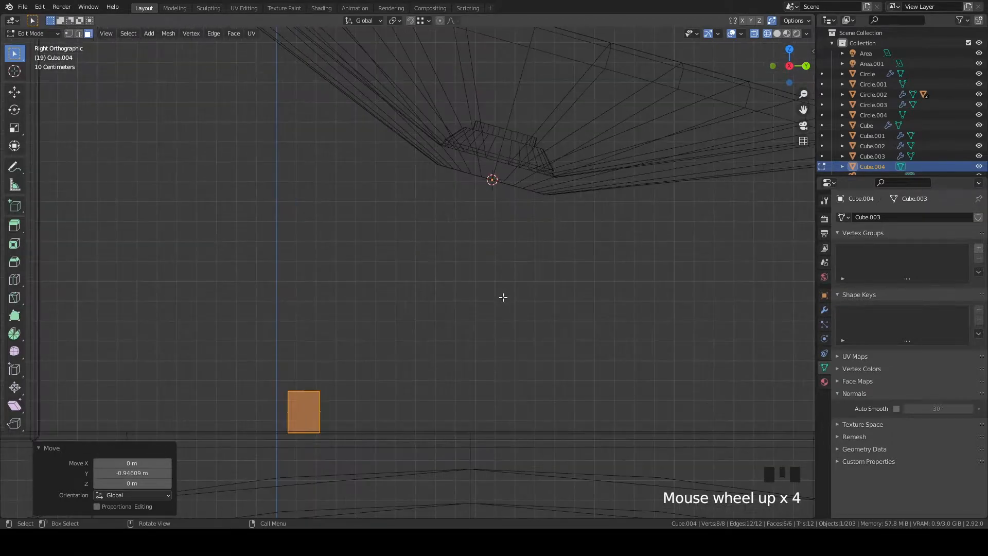
{"action": "scroll", "coordinate": [451, 335], "scroll_direction": "down", "scroll_amount": 2}
{"action": "key", "text": "1"}
{"action": "left_click_drag", "start_coordinate": [294, 331], "coordinate": [395, 364]}
{"action": "key", "text": "r"}
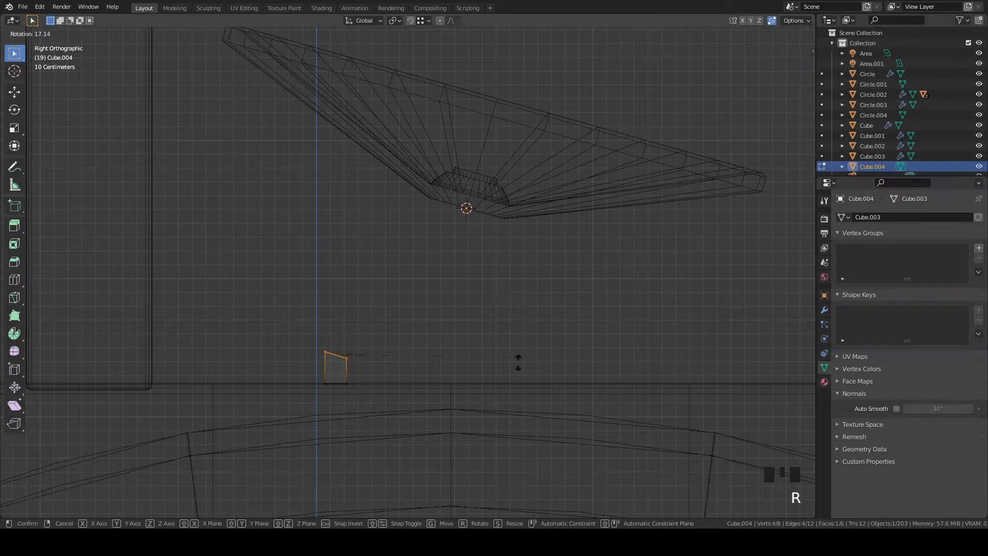
{"action": "right_click", "coordinate": [502, 399]}
{"action": "key", "text": "a"}
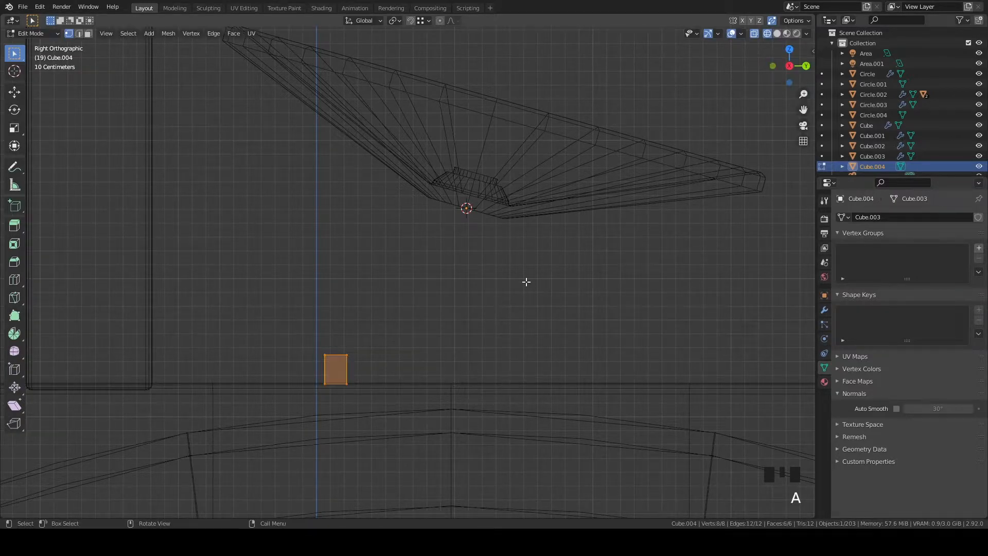
Rotate the small block 30° in the side view and shift it slightly along positive Y
{"action": "key", "text": "r"}
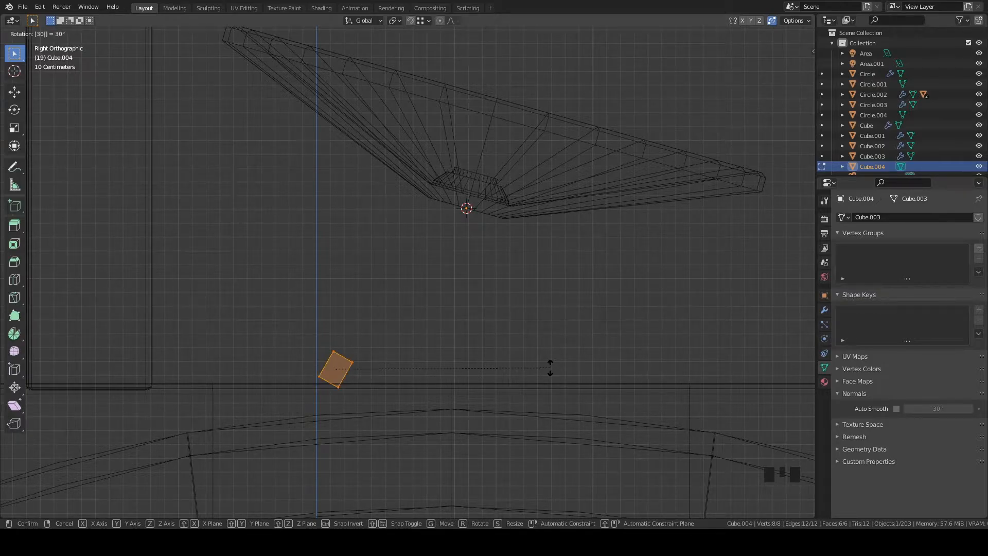
{"action": "left_click", "coordinate": [550, 367]}
{"action": "key", "text": "h"}
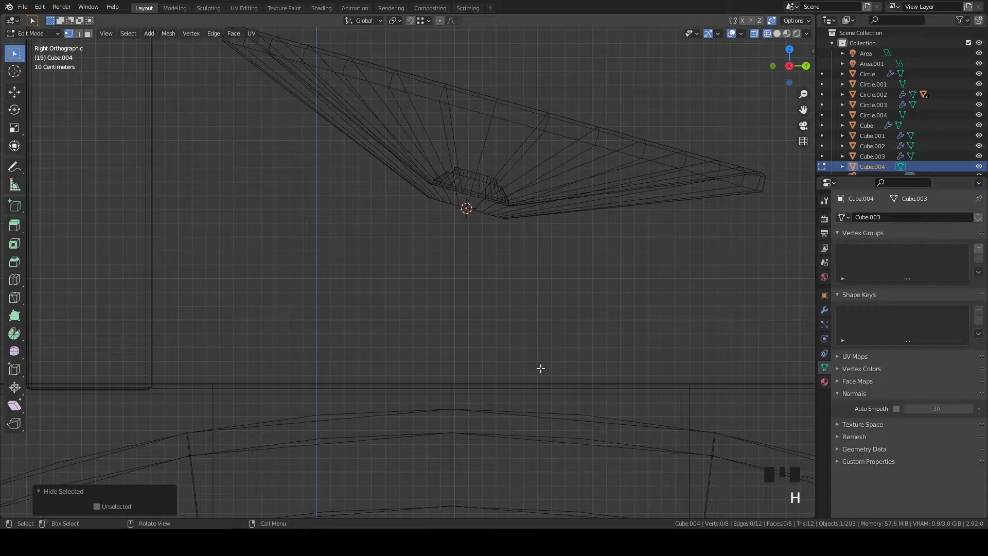
{"action": "key", "text": "ctrl+z"}
{"action": "key", "text": "g"}
{"action": "key", "text": "y"}
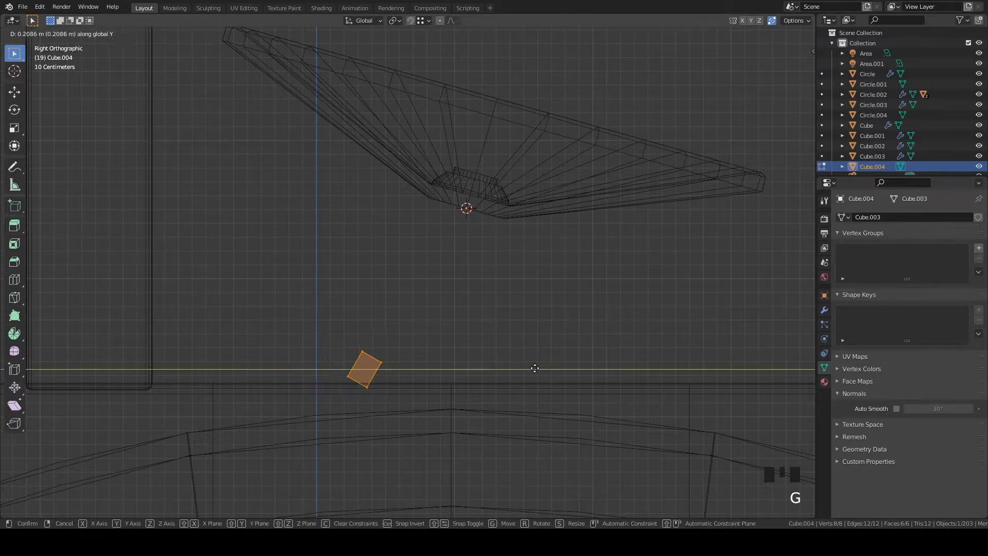
{"action": "left_click", "coordinate": [526, 371]}
Flatten the block's bottom vertices by scaling them to 0 along global Z, and select its top end
{"action": "left_click_drag", "start_coordinate": [303, 371], "coordinate": [406, 437]}
{"action": "key", "text": "s"}
{"action": "key", "text": "z"}
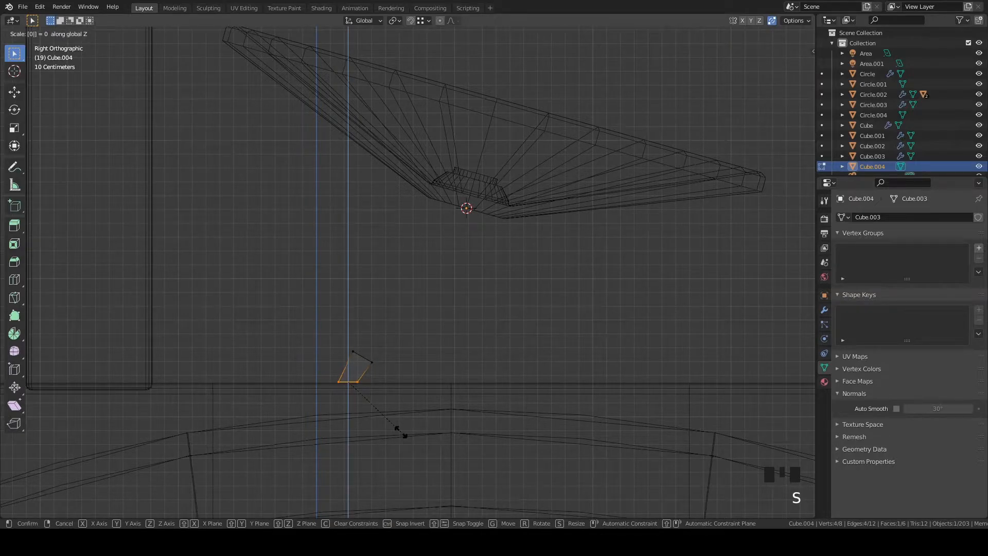
{"action": "left_click", "coordinate": [405, 436]}
{"action": "scroll", "coordinate": [342, 402], "scroll_direction": "up", "scroll_amount": 4}
{"action": "left_click_drag", "start_coordinate": [276, 386], "coordinate": [441, 479]}
{"action": "scroll", "coordinate": [430, 365], "scroll_direction": "down", "scroll_amount": 2}
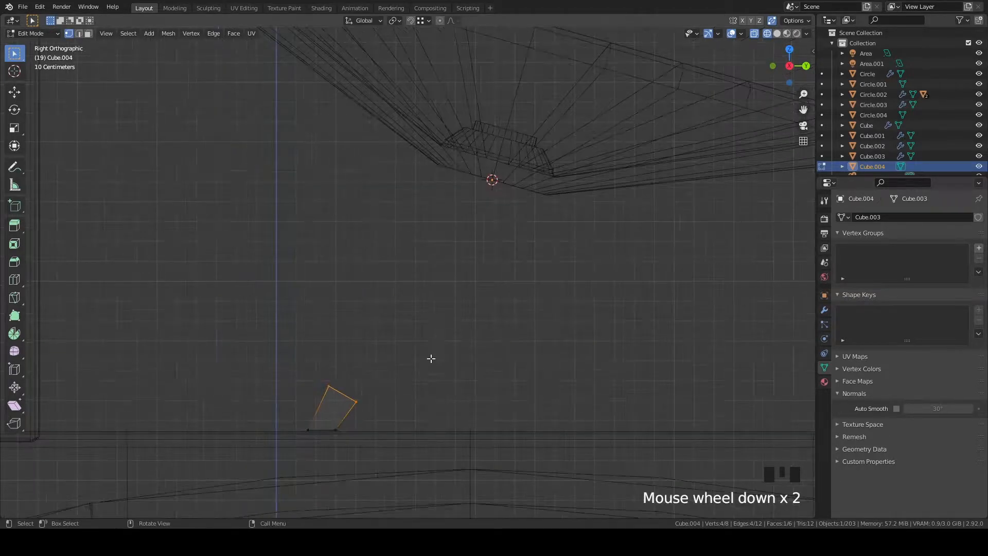
{"action": "key", "text": "g"}
{"action": "key", "text": "g"}
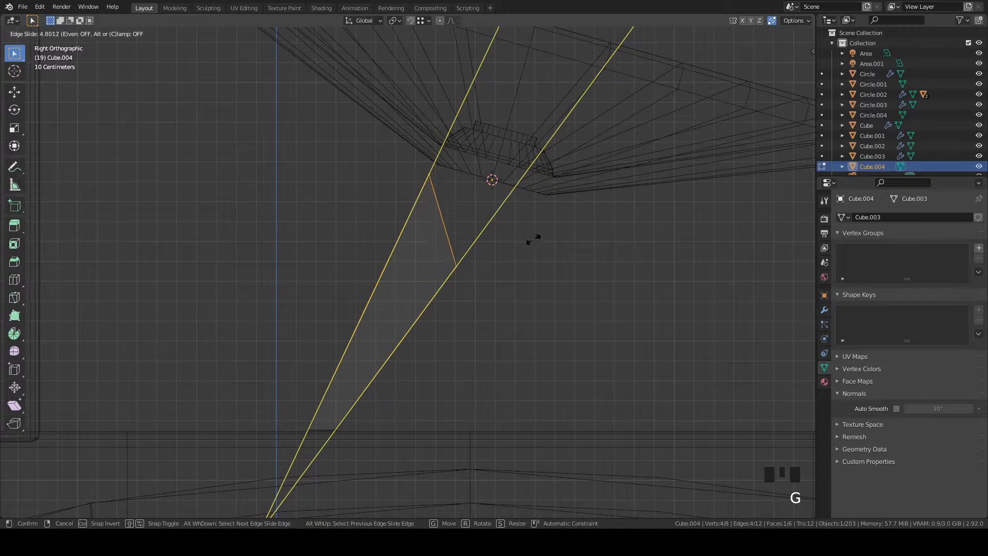
{"action": "right_click", "coordinate": [559, 225]}
{"action": "key", "text": "g"}
{"action": "key", "text": "g"}
{"action": "right_click", "coordinate": [509, 324]}
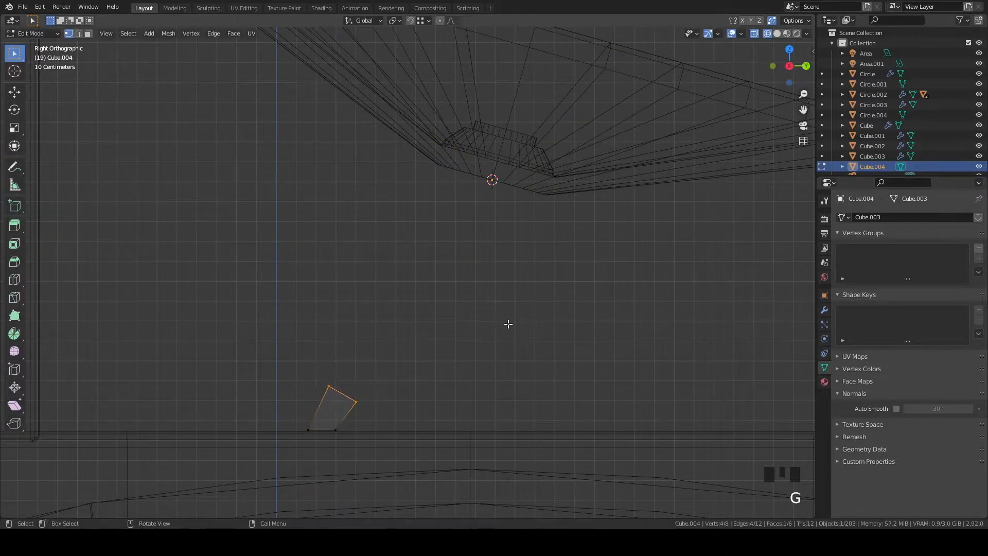
Create a transform orientation from the block's top face and move that face about 1.3026 m along its own Z up to the dish
{"action": "left_click", "coordinate": [392, 21]}
{"action": "left_click", "coordinate": [363, 21]}
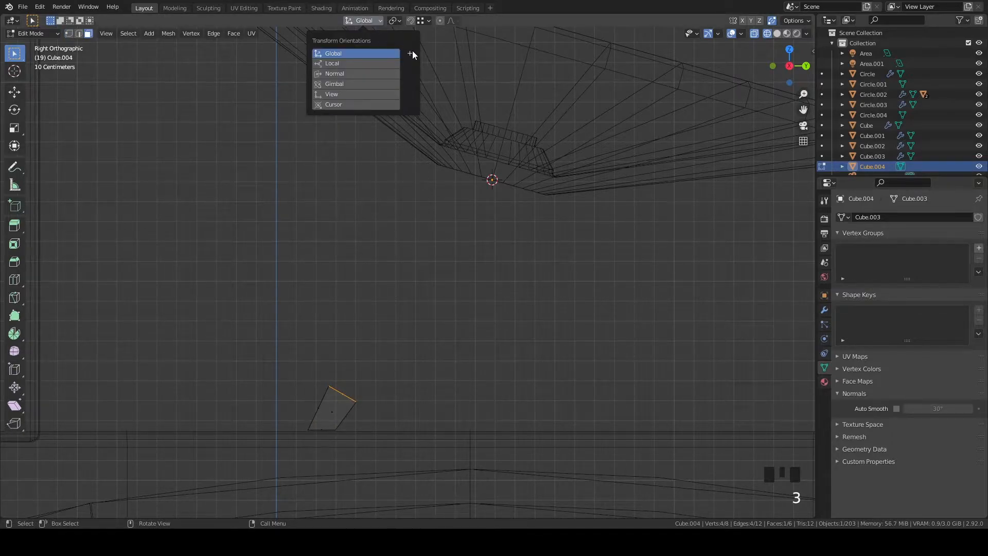
{"action": "left_click", "coordinate": [413, 43]}
{"action": "key", "text": "g"}
{"action": "key", "text": "z"}
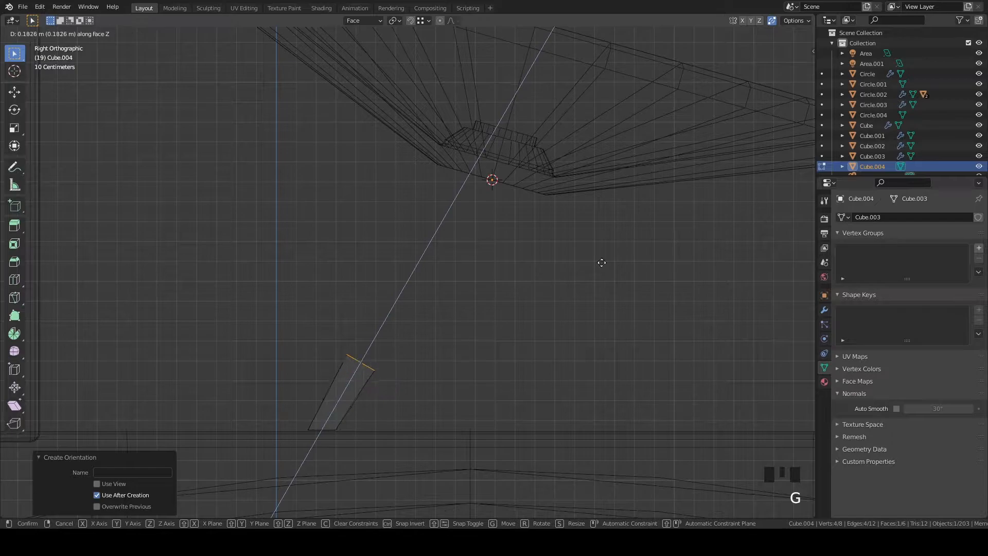
{"action": "left_click", "coordinate": [732, 104]}
{"action": "key", "text": "g"}
{"action": "key", "text": "z"}
{"action": "key", "text": "s"}
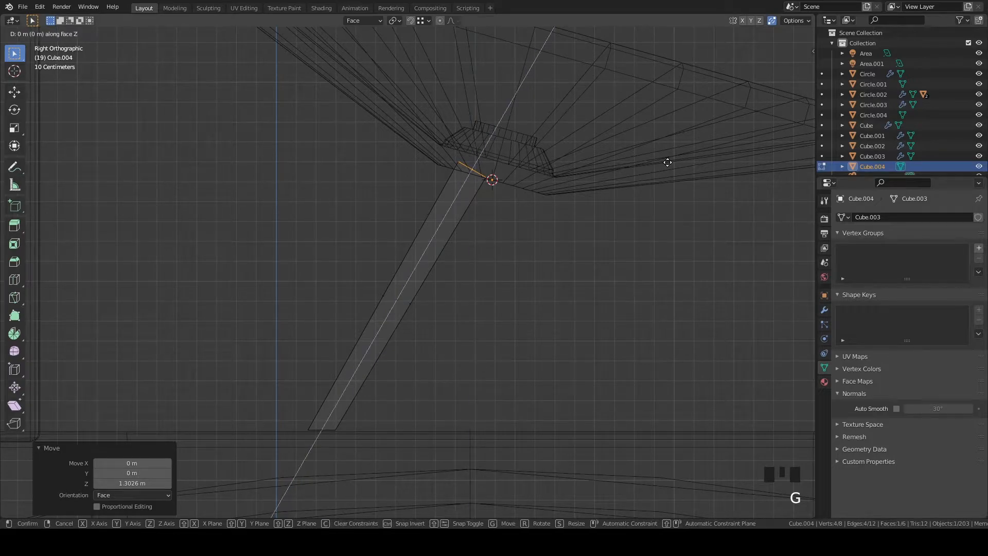
{"action": "key", "text": "z"}
{"action": "left_click", "coordinate": [607, 174]}
Duplicate the whole support leg in place
{"action": "scroll", "coordinate": [516, 308], "scroll_direction": "down", "scroll_amount": 1}
{"action": "key", "text": "a"}
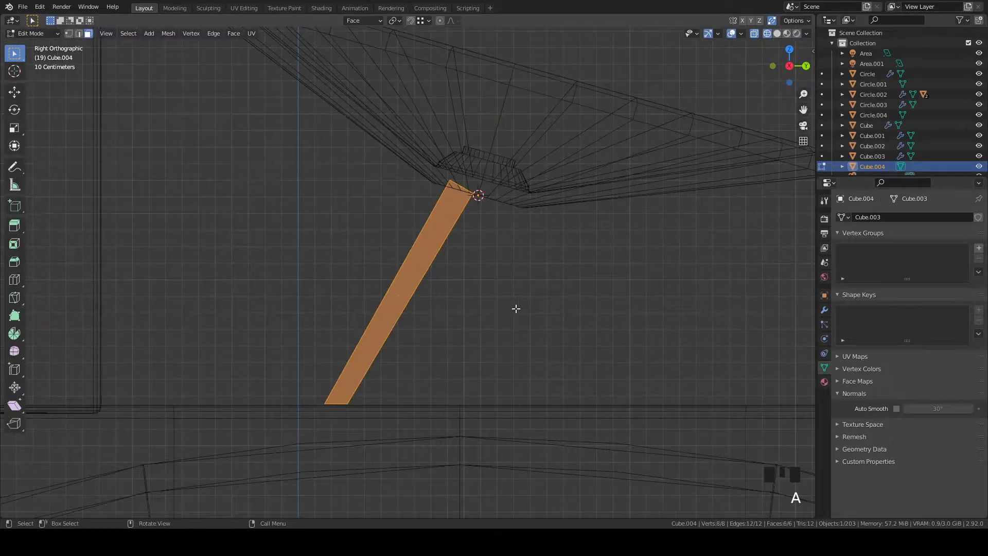
{"action": "middle_click_drag", "start_coordinate": [546, 331], "coordinate": [559, 290], "text": "shift"}
{"action": "key", "text": "shift+d"}
{"action": "right_click", "coordinate": [587, 308]}
Set the pivot point to the 3D cursor and the transform orientation back to Global
{"action": "key", "text": "r"}
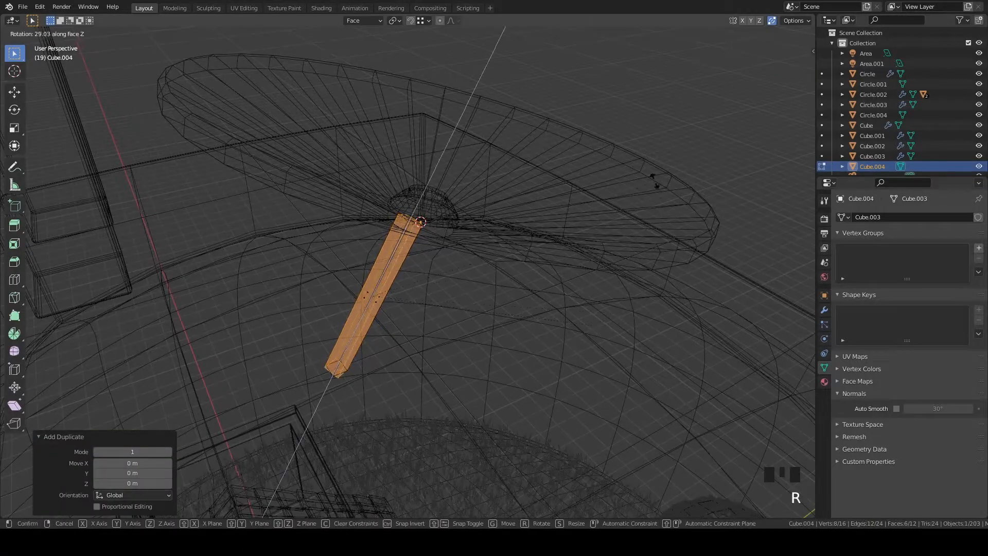
{"action": "right_click", "coordinate": [654, 181]}
{"action": "key", "text": "period"}
{"action": "left_click", "coordinate": [647, 314]}
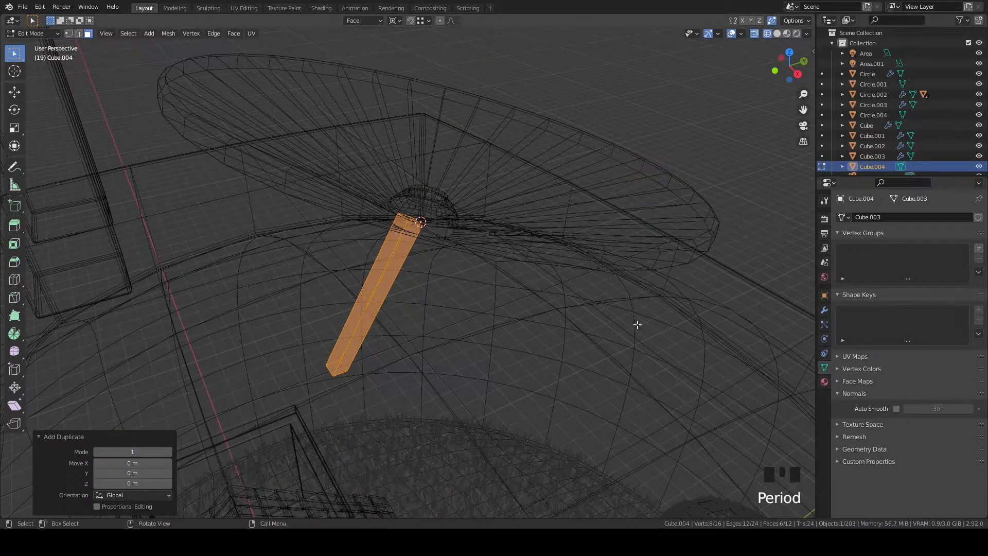
{"action": "key", "text": "r"}
{"action": "right_click", "coordinate": [571, 206]}
{"action": "left_click", "coordinate": [362, 20]}
{"action": "left_click", "coordinate": [355, 49]}
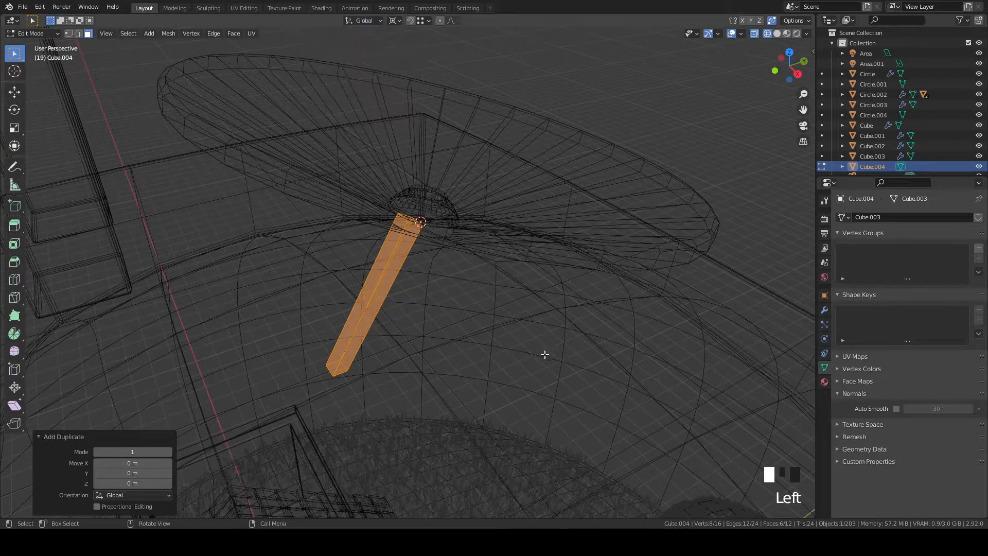
Rotate the duplicated leg 120° about global Z
{"action": "key", "text": "r"}
{"action": "key", "text": "z"}
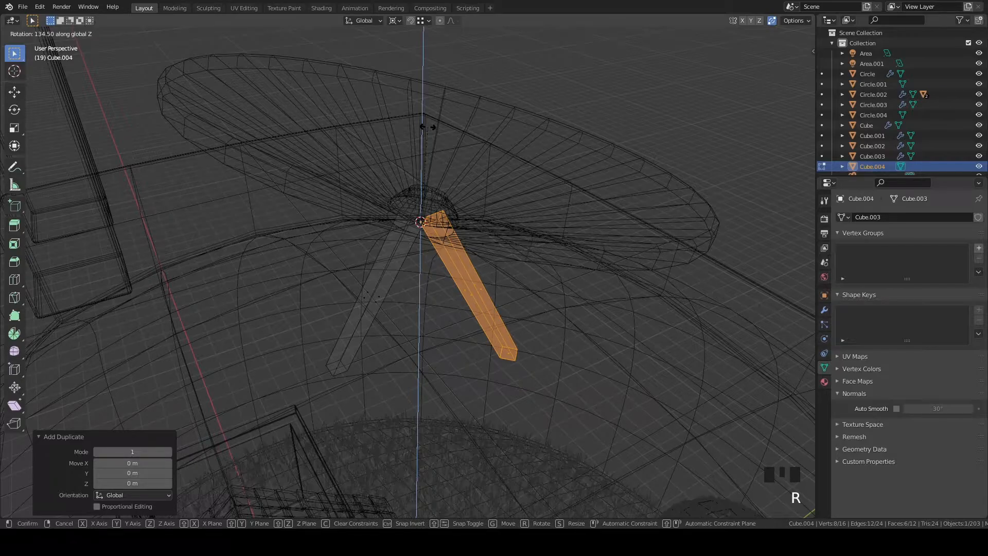
{"action": "type", "text": "120"}
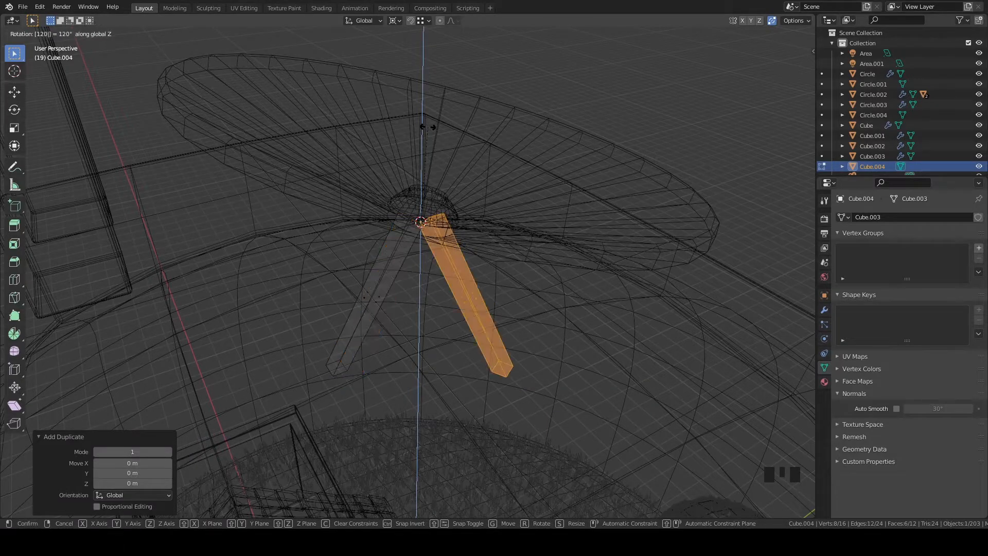
{"action": "key", "text": "Return"}
Duplicate the second leg, rotate the copy 120° about global Z, and return to object mode in solid shading
{"action": "middle_click_drag", "start_coordinate": [423, 123], "coordinate": [575, 271]}
{"action": "key", "text": "shift+d"}
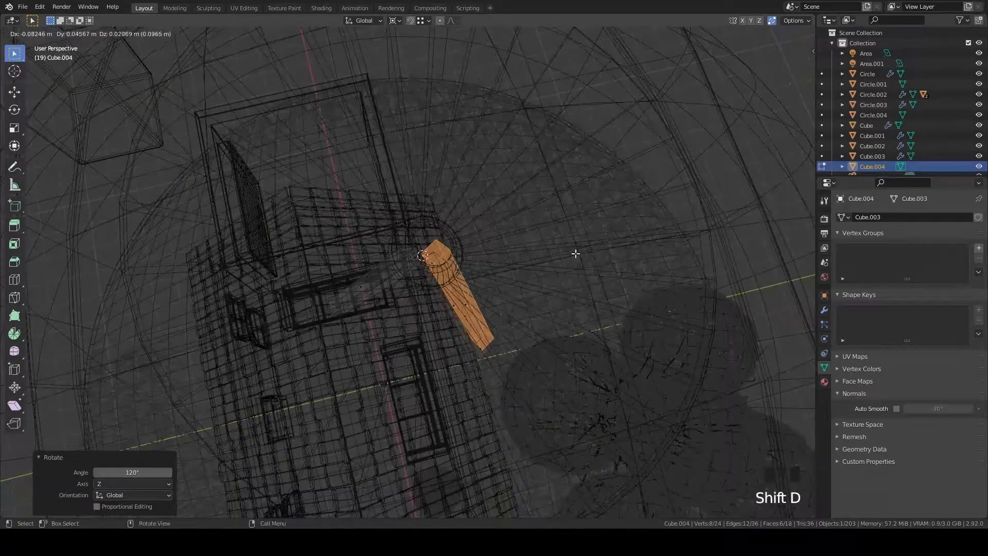
{"action": "type", "text": "r120"}
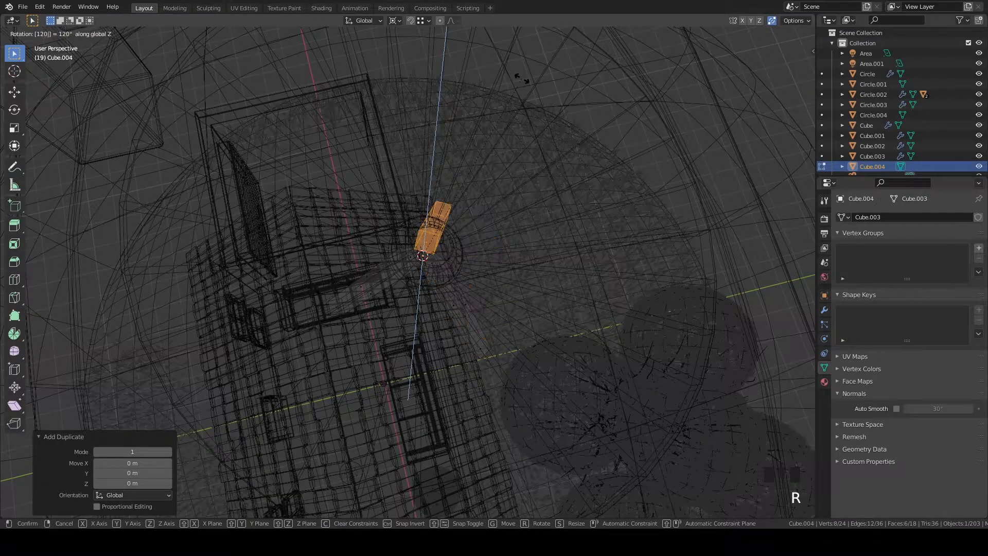
{"action": "key", "text": "Return"}
{"action": "key", "text": "z"}
{"action": "left_click", "coordinate": [659, 273]}
{"action": "mouse_move", "coordinate": [660, 273]}
{"action": "middle_mouse_down"}
{"action": "mouse_move", "coordinate": [598, 251]}
{"action": "mouse_move", "coordinate": [679, 234]}
{"action": "mouse_move", "coordinate": [662, 274]}
{"action": "middle_mouse_up"}
{"action": "key", "text": "Tab"}
Add a preview bevel modifier to the tripod and turn on Auto Smooth for its normals
{"action": "left_click", "coordinate": [655, 264]}
{"action": "left_click", "coordinate": [513, 282]}
{"action": "mouse_move", "coordinate": [513, 282]}
{"action": "middle_mouse_down"}
{"action": "mouse_move", "coordinate": [520, 242]}
{"action": "mouse_move", "coordinate": [547, 267]}
{"action": "middle_mouse_up"}
{"action": "key", "text": "q"}
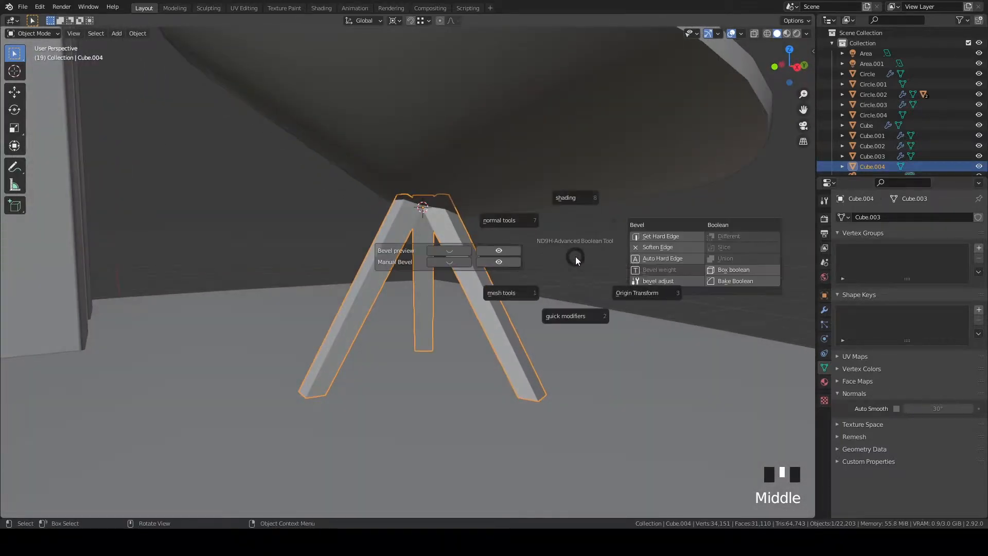
{"action": "left_click", "coordinate": [657, 280]}
{"action": "key", "text": "alt+x"}
{"action": "scroll", "coordinate": [661, 303], "scroll_direction": "up", "scroll_amount": 2}
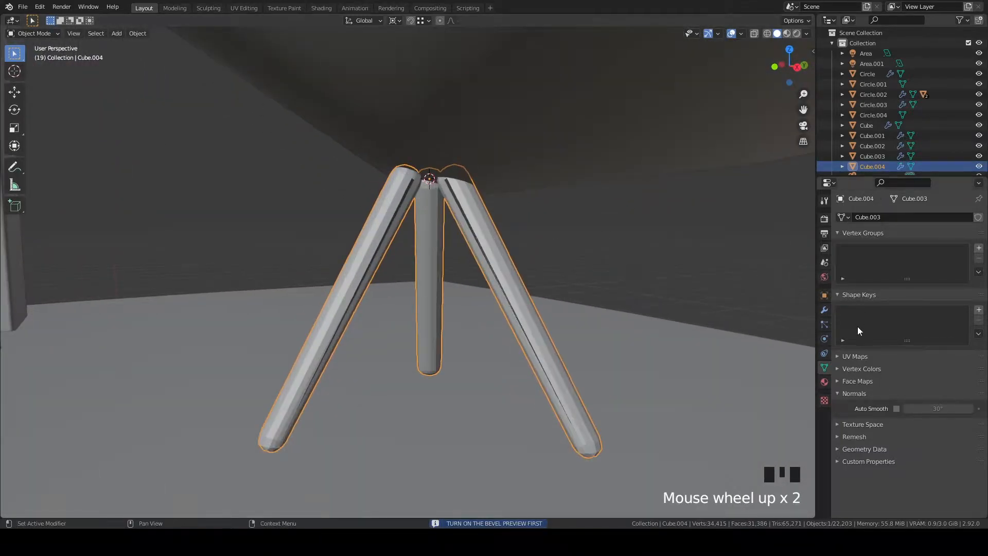
{"action": "left_click", "coordinate": [896, 409]}
Reduce the tripod's bevel amount to 0.02 m and check the dish from the scene camera
{"action": "left_click", "coordinate": [824, 309]}
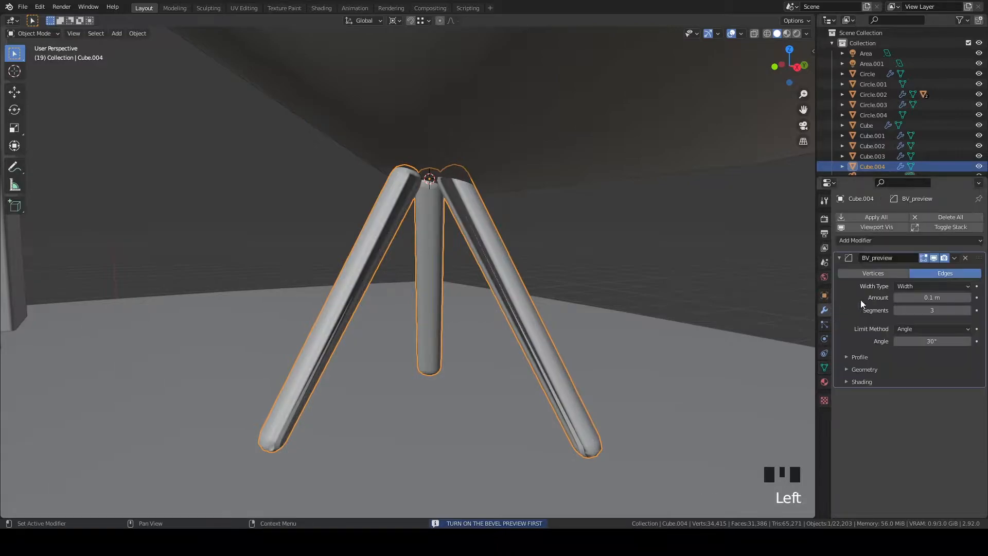
{"action": "left_click_drag", "start_coordinate": [942, 297], "coordinate": [908, 297], "text": "shift"}
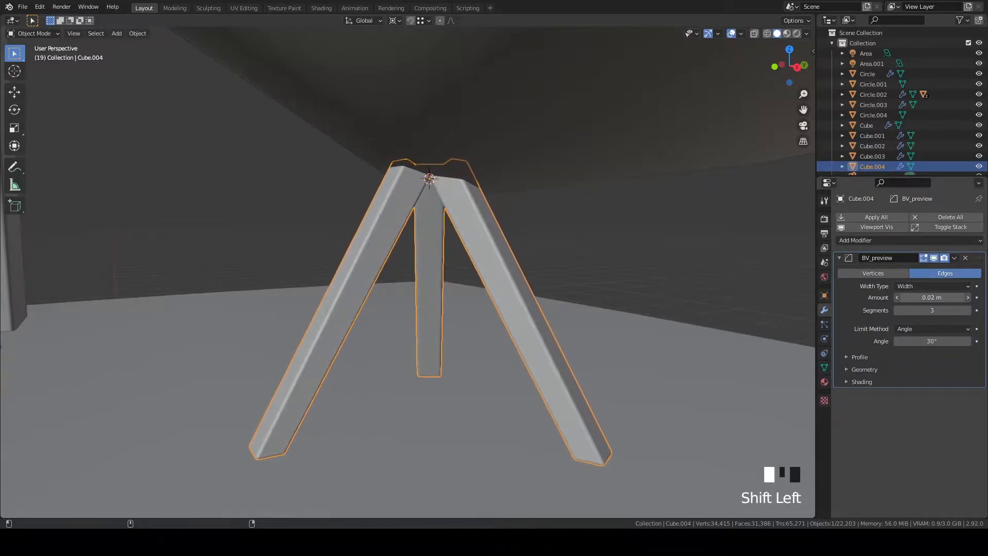
{"action": "scroll", "coordinate": [630, 234], "scroll_direction": "down", "scroll_amount": 3}
{"action": "middle_click_drag", "start_coordinate": [630, 233], "coordinate": [653, 227]}
{"action": "key", "text": "grave"}
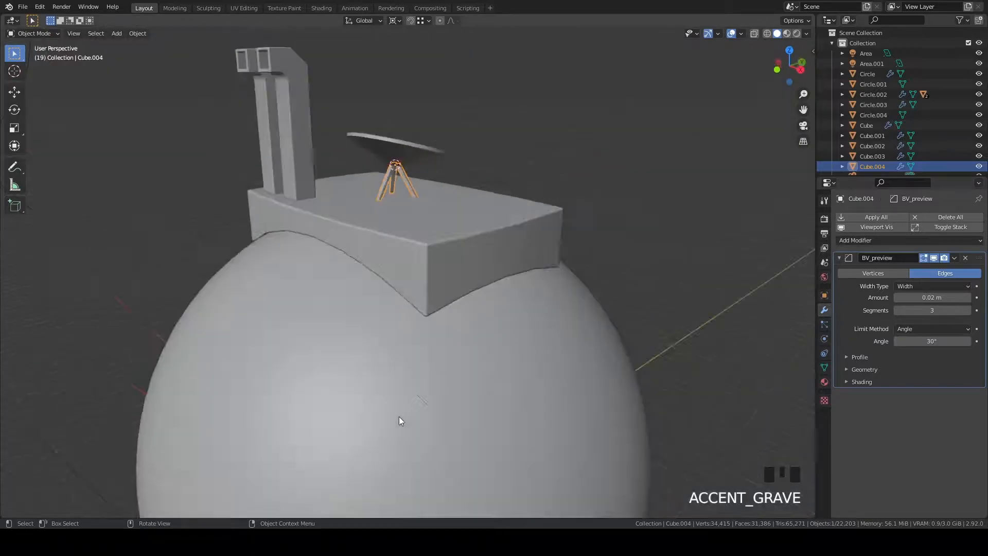
{"action": "left_click", "coordinate": [587, 310]}
{"action": "scroll", "coordinate": [514, 337], "scroll_direction": "down", "scroll_amount": 5}
{"action": "scroll", "coordinate": [514, 338], "scroll_direction": "up", "scroll_amount": 6}
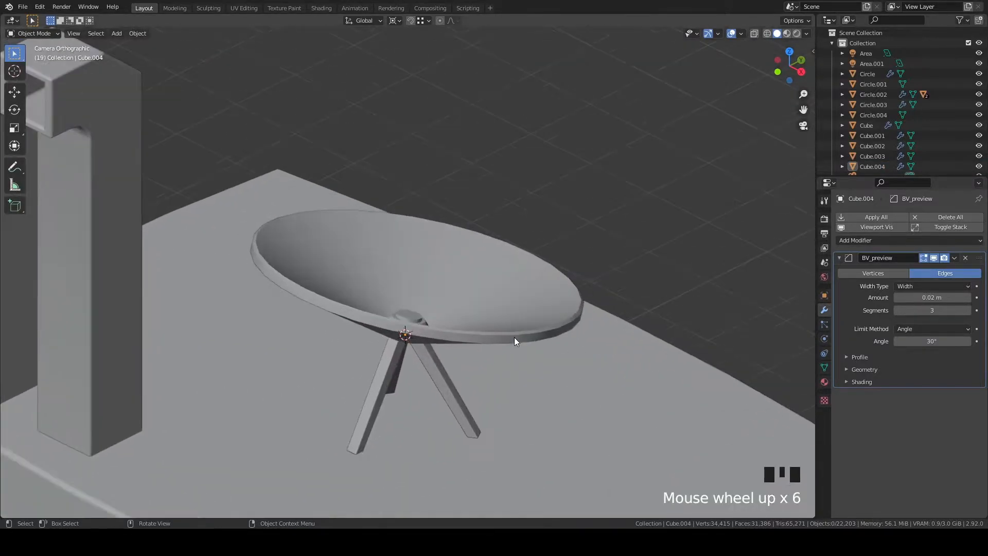
Inset the dish's underside centre face by about 0.1472 m and extrude it downward about 0.12 m as a short hub
{"action": "left_click", "coordinate": [422, 345]}
{"action": "middle_click_drag", "start_coordinate": [425, 351], "coordinate": [523, 418]}
{"action": "scroll", "coordinate": [517, 416], "scroll_direction": "up", "scroll_amount": 3}
{"action": "scroll", "coordinate": [526, 339], "scroll_direction": "up", "scroll_amount": 2}
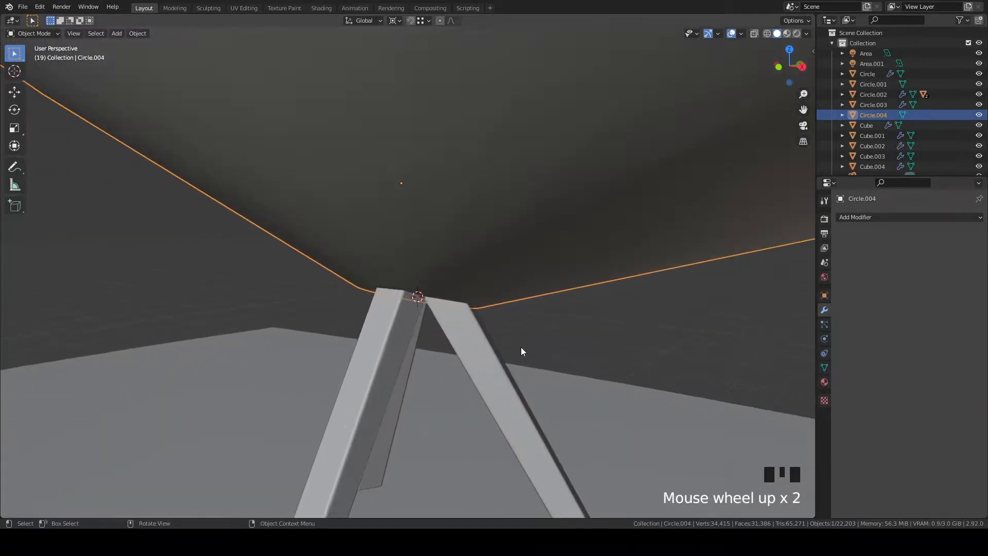
{"action": "middle_click_drag", "start_coordinate": [526, 340], "coordinate": [486, 320]}
{"action": "key", "text": "Tab"}
{"action": "key", "text": "i"}
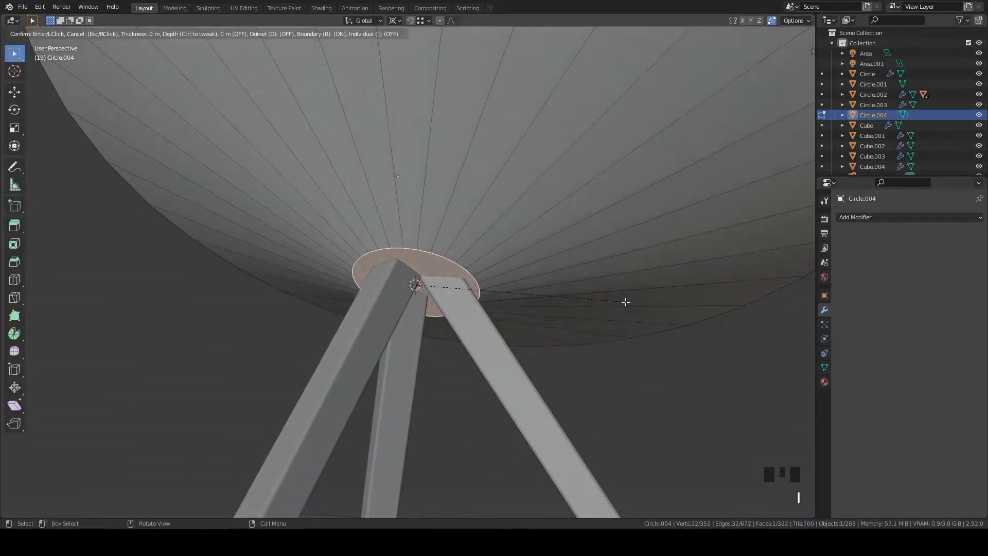
{"action": "left_click", "coordinate": [593, 300]}
{"action": "key", "text": "e"}
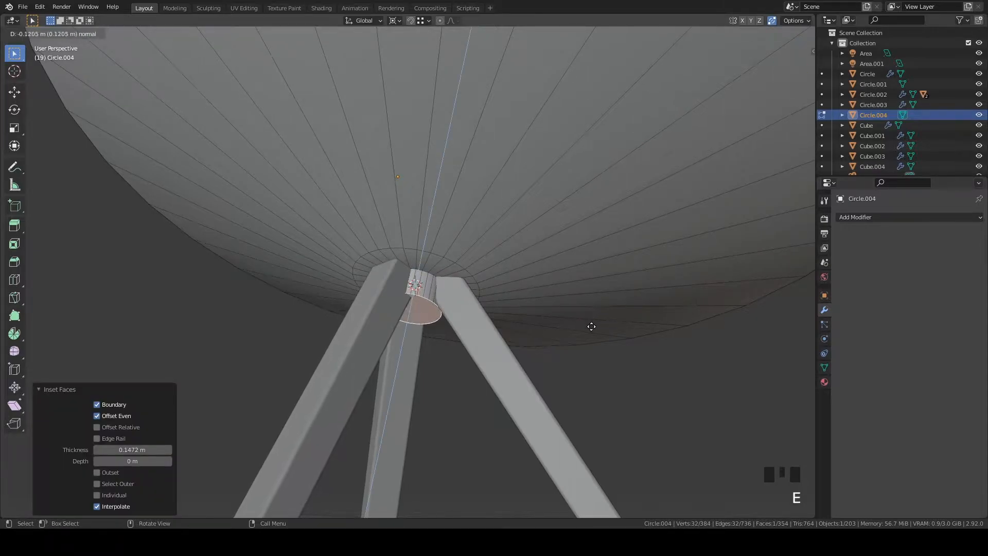
{"action": "left_click", "coordinate": [595, 325]}
Inset the end face of the short hub under the dish by about 0.05 m
{"action": "middle_click_drag", "start_coordinate": [556, 339], "coordinate": [545, 289], "text": "shift"}
{"action": "scroll", "coordinate": [578, 302], "scroll_direction": "up", "scroll_amount": 2}
{"action": "key", "text": "i"}
{"action": "left_click", "coordinate": [557, 299]}
{"action": "key", "text": "r"}
{"action": "right_click", "coordinate": [557, 278]}
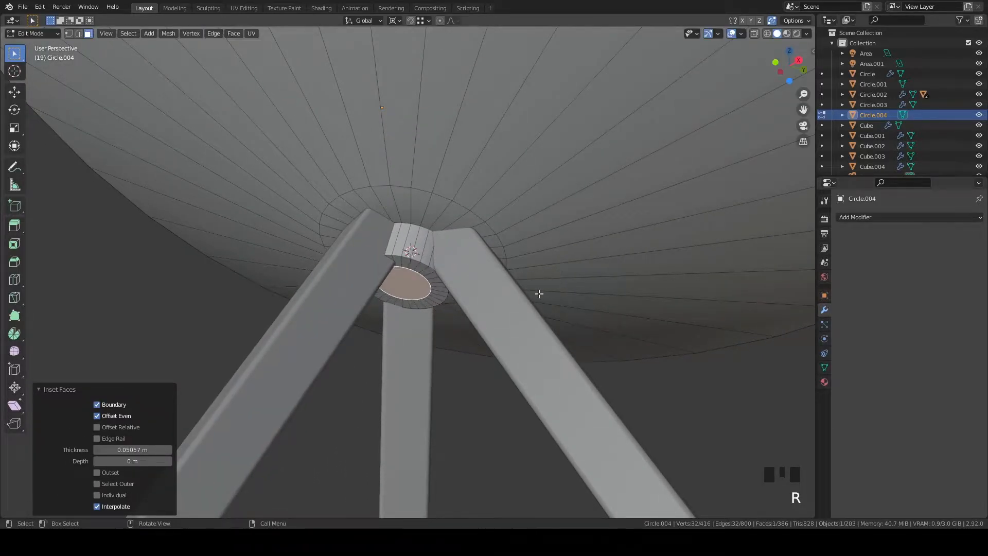
{"action": "key", "text": "ctrl+z"}
{"action": "key", "text": "Tab"}
{"action": "middle_click_drag", "start_coordinate": [542, 287], "coordinate": [497, 298]}
{"action": "key", "text": "Tab"}
{"action": "key", "text": "shift+s"}
{"action": "left_click", "coordinate": [544, 384]}
{"action": "key", "text": "Tab"}
{"action": "middle_click_drag", "start_coordinate": [544, 384], "coordinate": [498, 279]}
{"action": "key", "text": "shift+a"}
{"action": "mouse_move", "coordinate": [569, 189]}
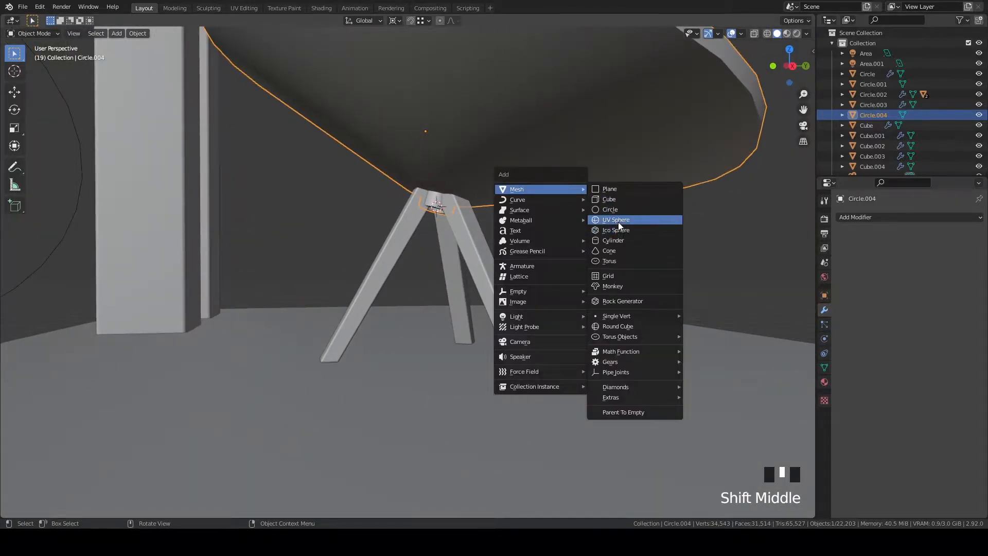
{"action": "mouse_move", "coordinate": [618, 316]}
{"action": "left_click", "coordinate": [691, 315]}
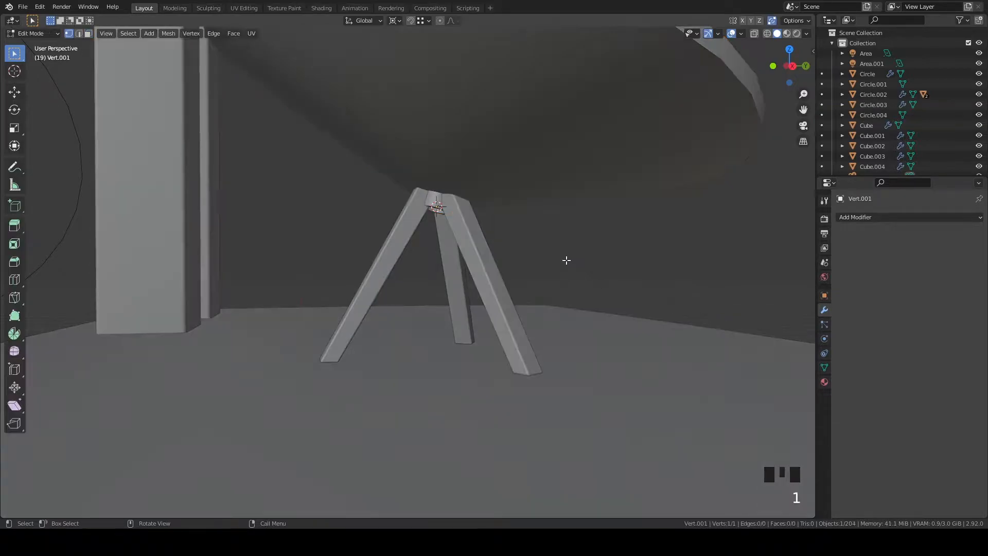
{"action": "scroll", "coordinate": [568, 261], "scroll_direction": "up", "scroll_amount": 3}
{"action": "key", "text": "Tab"}
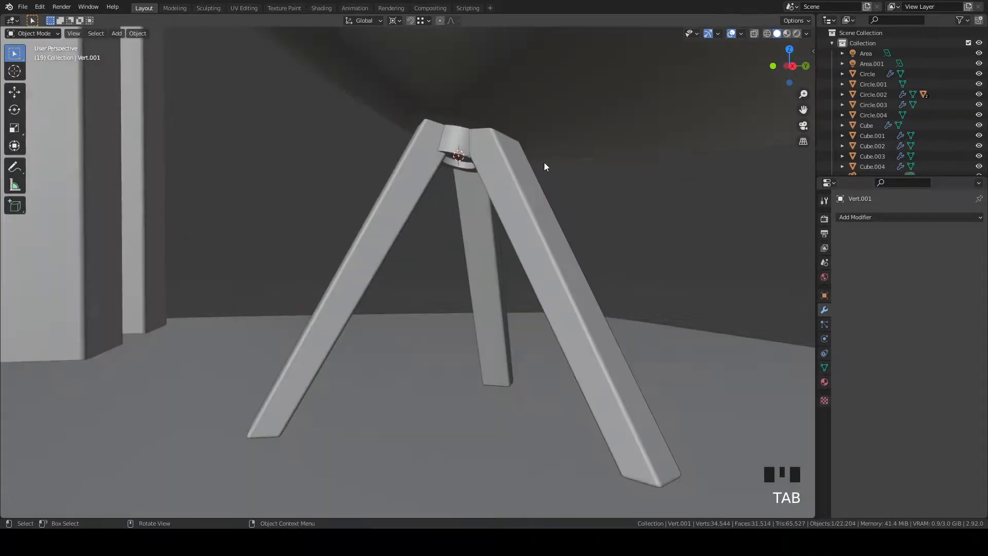
{"action": "key", "text": "Delete"}
Select the inner end face of the hub under the dish and snap the 3D cursor to it
{"action": "scroll", "coordinate": [484, 145], "scroll_direction": "up", "scroll_amount": 2}
{"action": "middle_click_drag", "start_coordinate": [483, 145], "coordinate": [483, 122]}
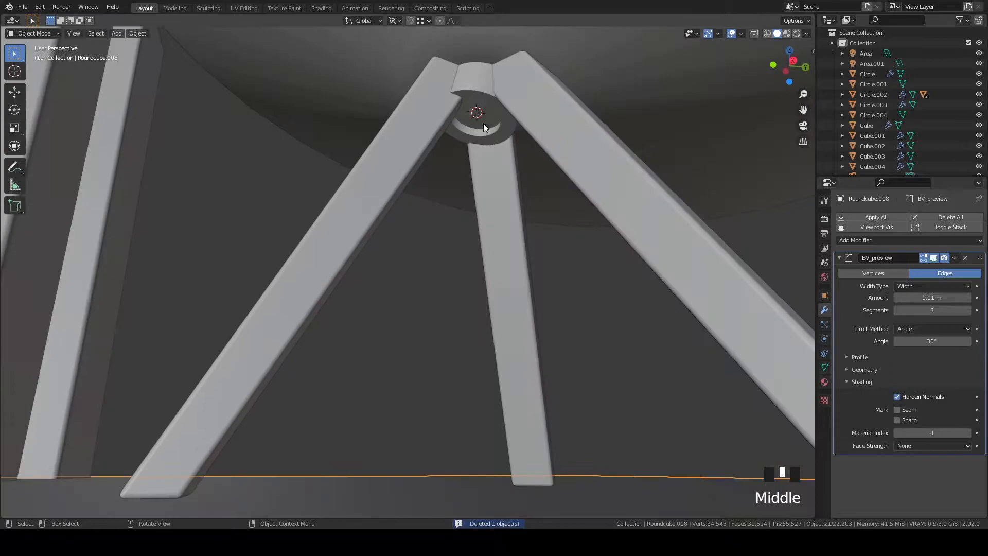
{"action": "left_click", "coordinate": [484, 123]}
{"action": "key", "text": "Tab"}
{"action": "left_click", "coordinate": [485, 119]}
{"action": "left_click", "coordinate": [483, 119]}
{"action": "key", "text": "shift+s"}
{"action": "key", "text": "Tab"}
Add a single-vertex mesh at the 3D cursor beneath the dish's hub and open it for editing
{"action": "key", "text": "shift+a"}
{"action": "mouse_move", "coordinate": [602, 112]}
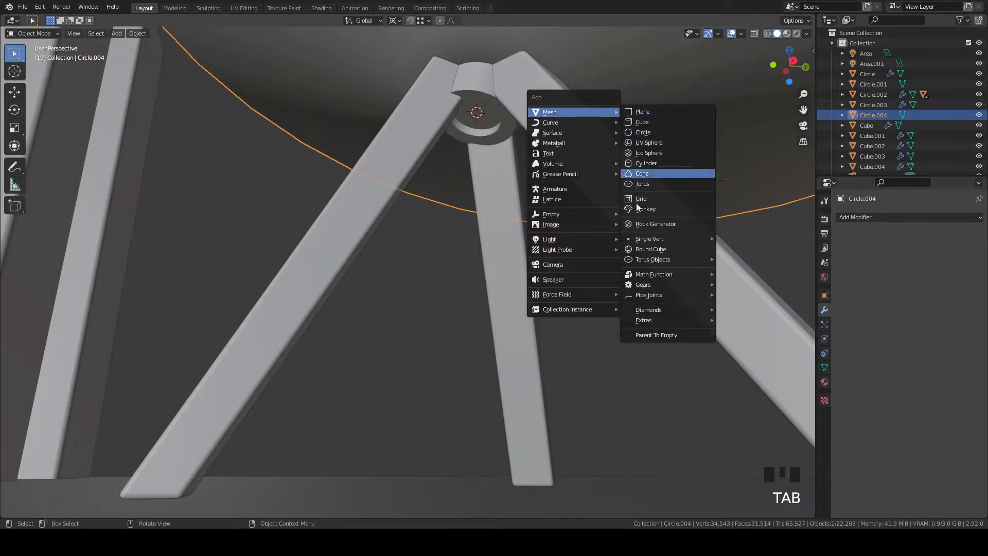
{"action": "mouse_move", "coordinate": [678, 242]}
{"action": "left_click", "coordinate": [741, 243]}
{"action": "middle_click_drag", "start_coordinate": [605, 202], "coordinate": [575, 225]}
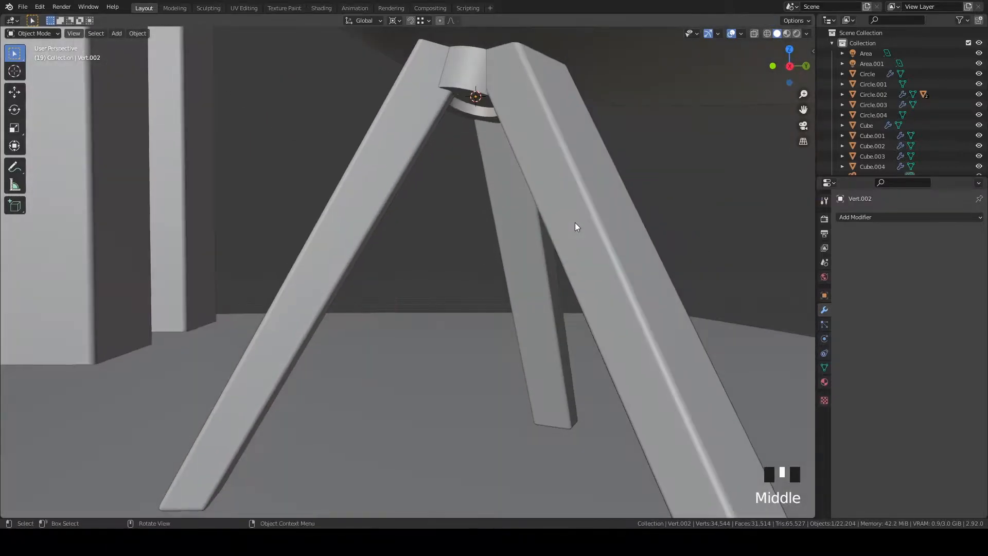
{"action": "key", "text": "Tab"}
{"action": "scroll", "coordinate": [547, 204], "scroll_direction": "down", "scroll_amount": 4}
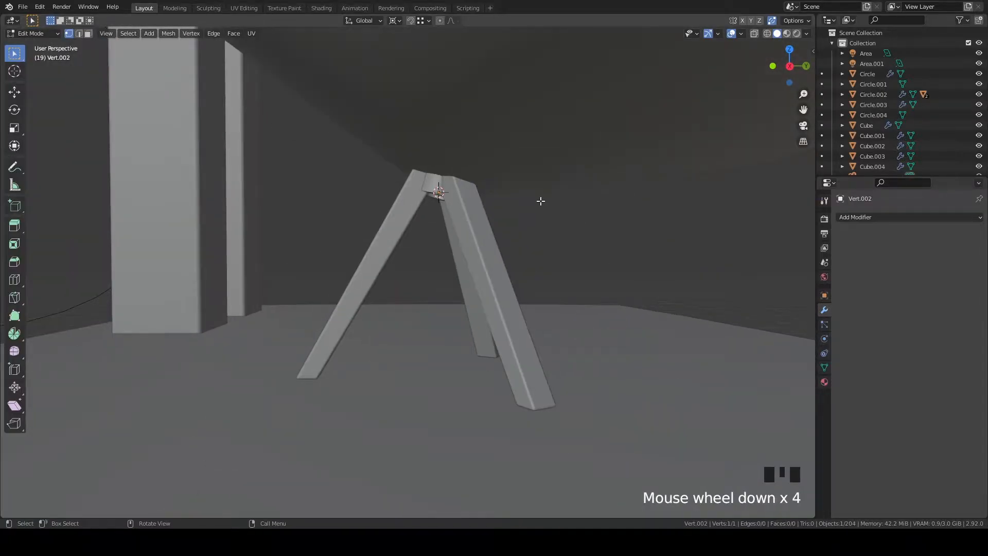
Extrude the vertex beneath the dish's hub straight down to the rooftop as a vertical line between the legs
{"action": "key", "text": "e"}
{"action": "left_click", "coordinate": [530, 378]}
{"action": "middle_click_drag", "start_coordinate": [530, 378], "coordinate": [591, 261]}
{"action": "key", "text": "g"}
{"action": "key", "text": "z"}
{"action": "left_click", "coordinate": [562, 352]}
Convert the vertical line to a curve and give it a round bevel depth of about 0.056 m
{"action": "key", "text": "Tab"}
{"action": "scroll", "coordinate": [541, 298], "scroll_direction": "up", "scroll_amount": 3}
{"action": "key", "text": "alt+c"}
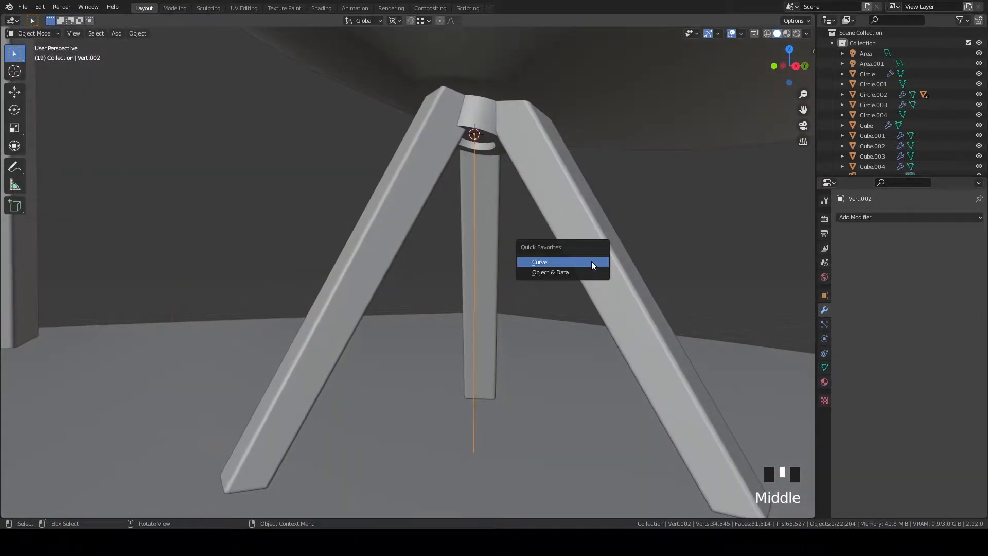
{"action": "left_click", "coordinate": [591, 261]}
{"action": "left_click", "coordinate": [824, 353]}
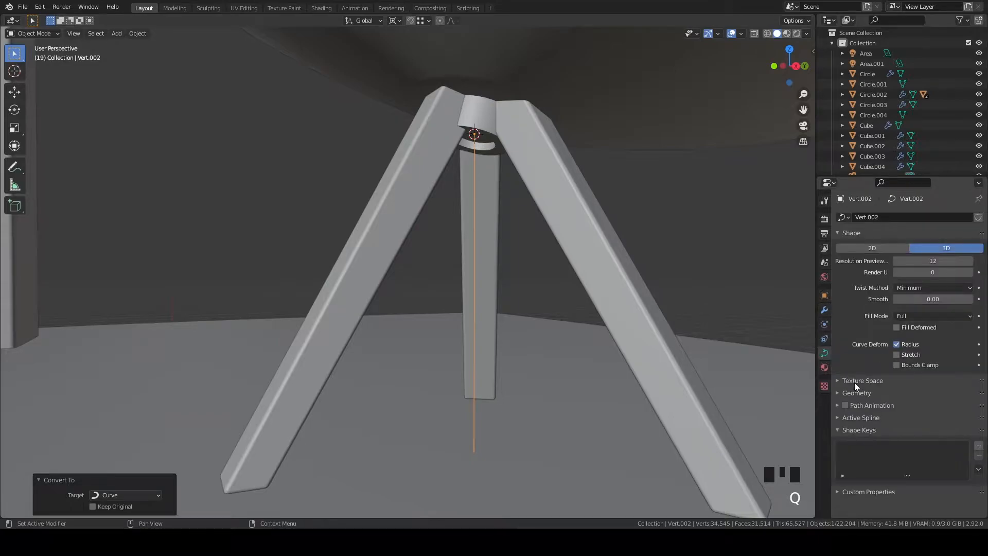
{"action": "left_click", "coordinate": [858, 397]}
{"action": "scroll", "coordinate": [875, 392], "scroll_direction": "down", "scroll_amount": 3}
{"action": "left_click_drag", "start_coordinate": [933, 424], "coordinate": [956, 424], "text": "shift"}
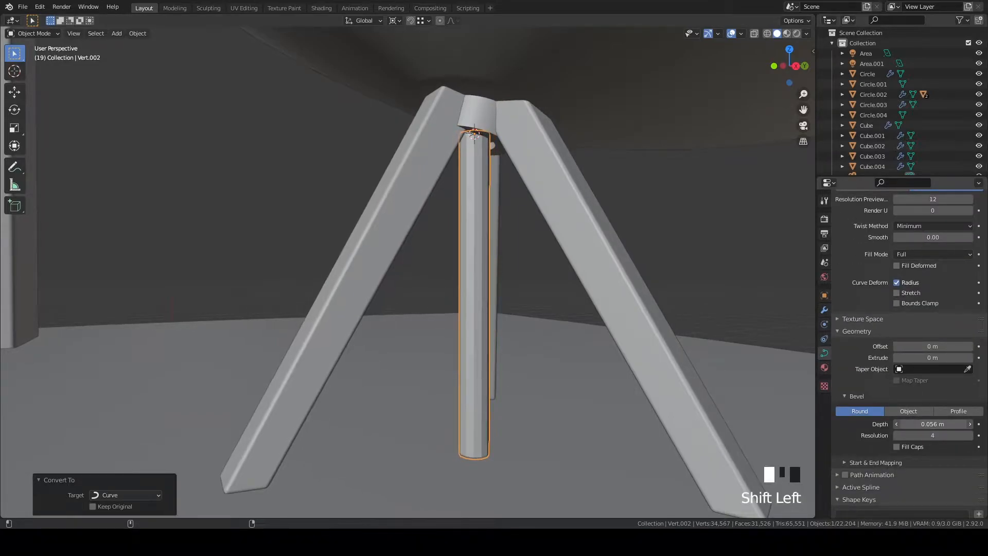
Shade the centre pole smooth and set its bevel depth to about 0.069 m
{"action": "right_click", "coordinate": [471, 286]}
{"action": "left_click", "coordinate": [536, 240]}
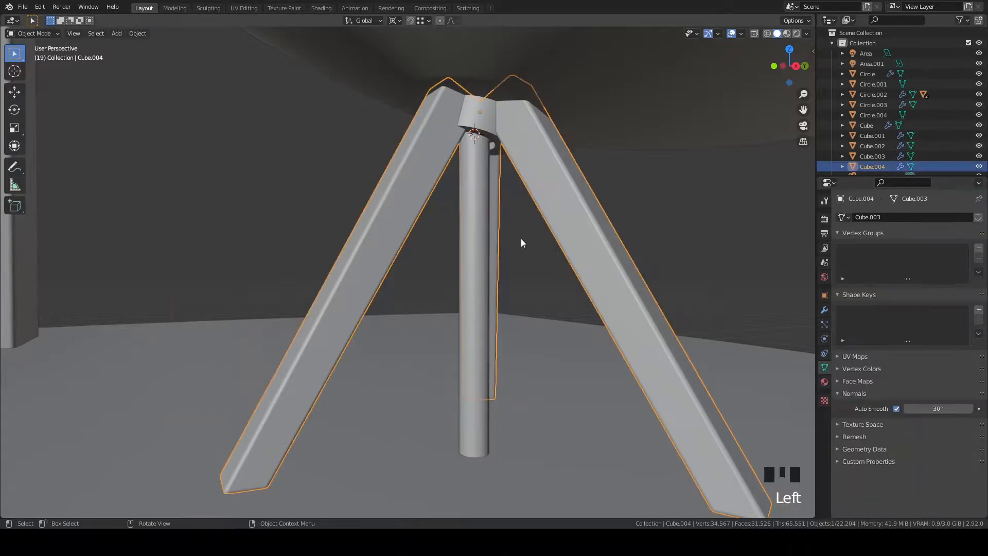
{"action": "scroll", "coordinate": [469, 216], "scroll_direction": "down", "scroll_amount": 2}
{"action": "left_click", "coordinate": [465, 216]}
{"action": "scroll", "coordinate": [522, 186], "scroll_direction": "up", "scroll_amount": 4}
{"action": "middle_click_drag", "start_coordinate": [523, 186], "coordinate": [592, 232]}
{"action": "left_click_drag", "start_coordinate": [941, 485], "coordinate": [957, 485], "text": "shift"}
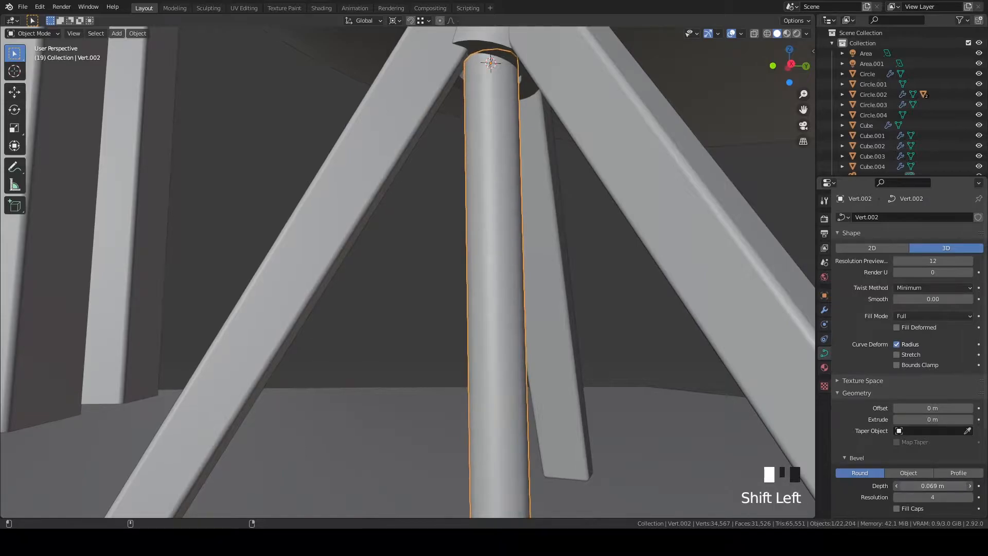
Convert the centre pole's curve into a mesh
{"action": "scroll", "coordinate": [606, 354], "scroll_direction": "down", "scroll_amount": 3}
{"action": "middle_click_drag", "start_coordinate": [606, 354], "coordinate": [623, 384]}
{"action": "scroll", "coordinate": [542, 390], "scroll_direction": "down", "scroll_amount": 7}
{"action": "scroll", "coordinate": [470, 374], "scroll_direction": "up", "scroll_amount": 4}
{"action": "left_click", "coordinate": [468, 377]}
{"action": "scroll", "coordinate": [473, 371], "scroll_direction": "up", "scroll_amount": 2}
{"action": "left_click", "coordinate": [478, 365]}
{"action": "key", "text": "q"}
{"action": "left_click", "coordinate": [517, 305]}
{"action": "left_click", "coordinate": [119, 496]}
{"action": "left_click", "coordinate": [134, 473]}
Add a horizontal edge loop around the centre pole just above its lower end
{"action": "key", "text": "Tab"}
{"action": "middle_click_drag", "start_coordinate": [493, 329], "coordinate": [514, 317], "text": "shift"}
{"action": "scroll", "coordinate": [495, 292], "scroll_direction": "up", "scroll_amount": 2}
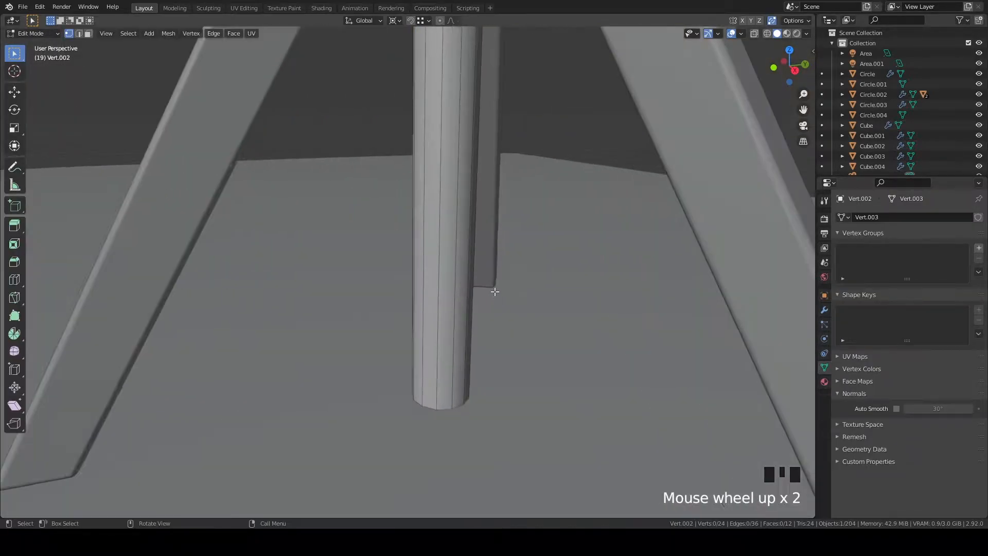
{"action": "key", "text": "ctrl+r"}
{"action": "left_click", "coordinate": [468, 396]}
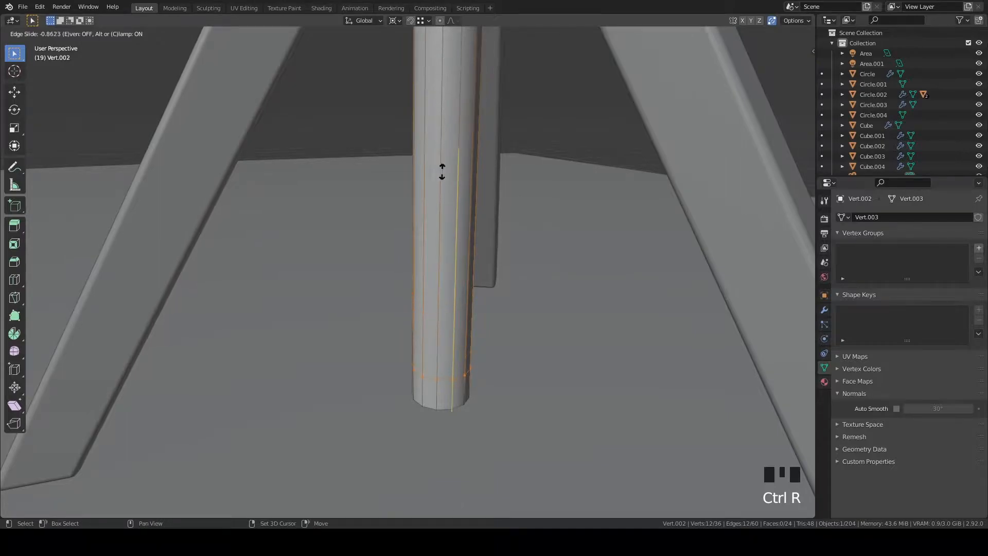
{"action": "left_click", "coordinate": [454, 263]}
Extrude the ring of faces at the pole's lower end outward along normals into a round foot flange
{"action": "key", "text": "3"}
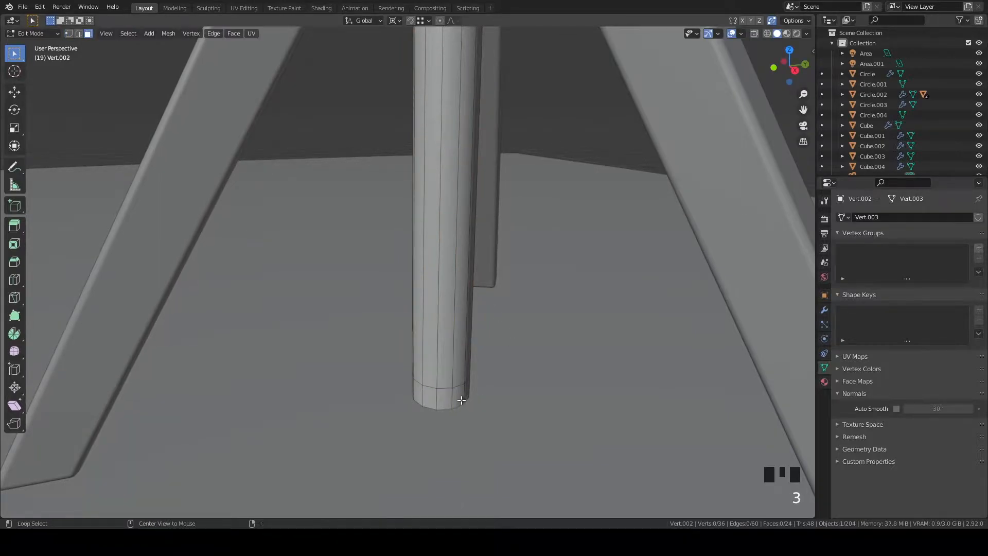
{"action": "left_click", "coordinate": [461, 400], "text": "alt"}
{"action": "key", "text": "alt+e"}
{"action": "left_click", "coordinate": [610, 349]}
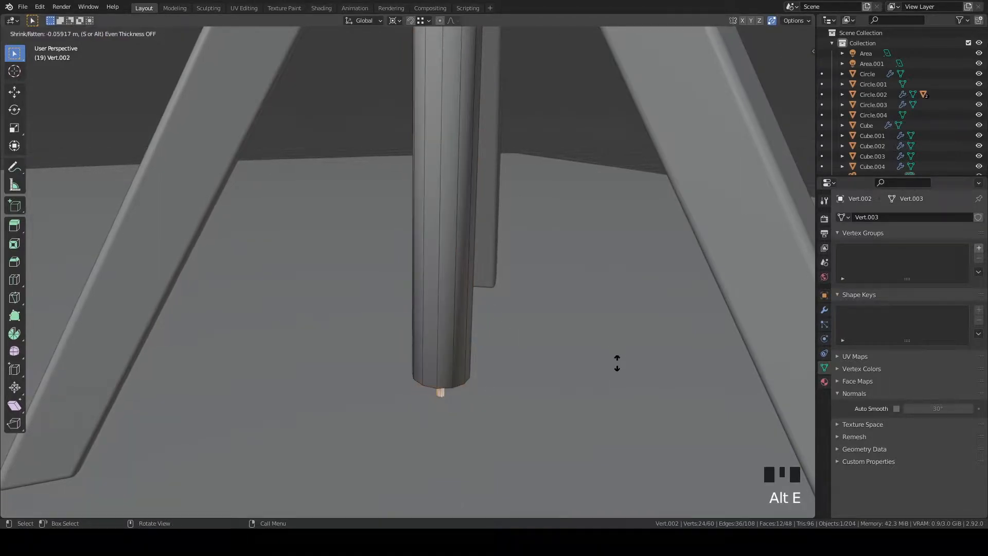
{"action": "left_click", "coordinate": [633, 384]}
Enable Auto Smooth on the centre pole and set its angle to about 34.1°
{"action": "key", "text": "Tab"}
{"action": "left_click", "coordinate": [896, 408]}
{"action": "key", "text": "grave"}
{"action": "scroll", "coordinate": [539, 358], "scroll_direction": "up", "scroll_amount": 6}
{"action": "left_click_drag", "start_coordinate": [938, 408], "coordinate": [941, 408]}
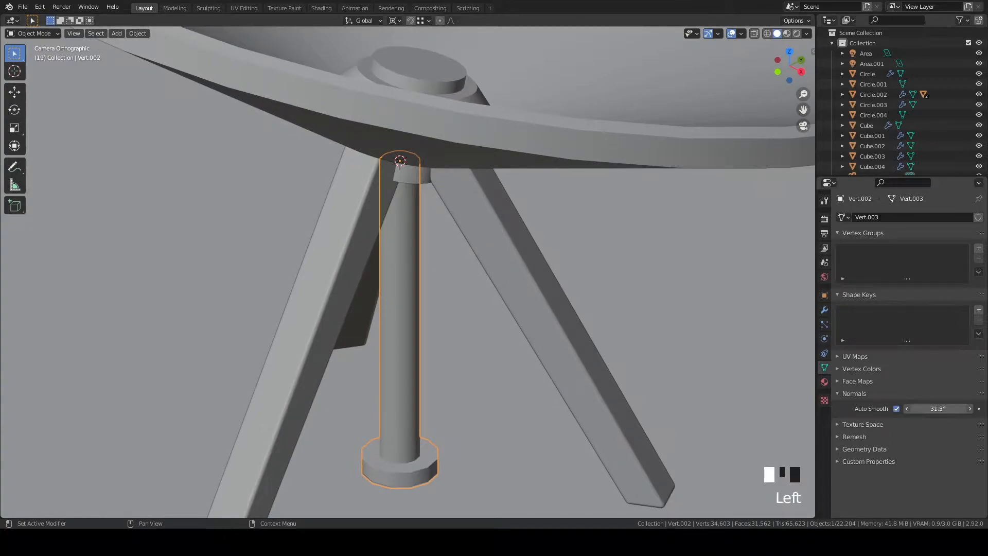
Scale the centre pole's shaft faces to about 0.84 in X and Y, leaving their height locked
{"action": "left_click", "coordinate": [517, 390]}
{"action": "scroll", "coordinate": [517, 390], "scroll_direction": "down", "scroll_amount": 11}
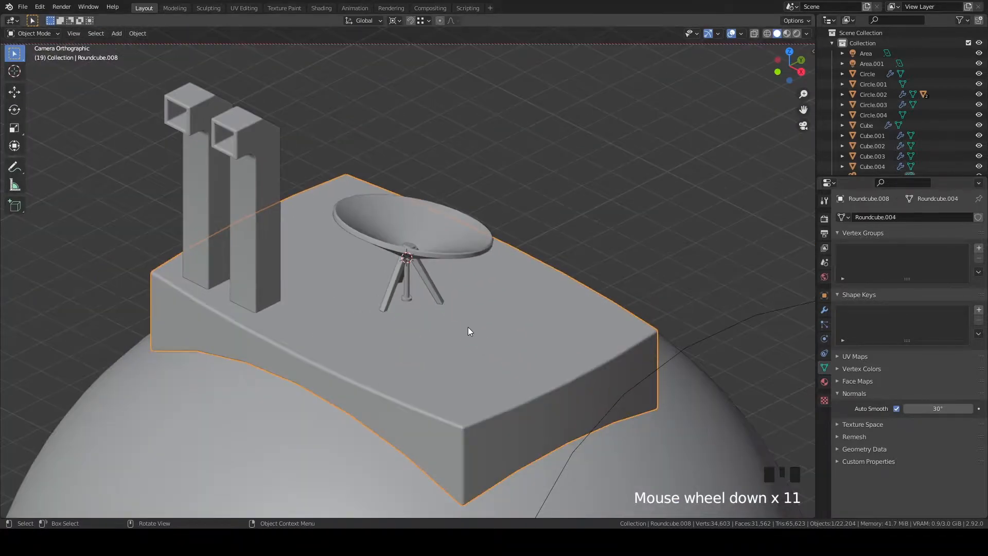
{"action": "scroll", "coordinate": [468, 326], "scroll_direction": "up", "scroll_amount": 10}
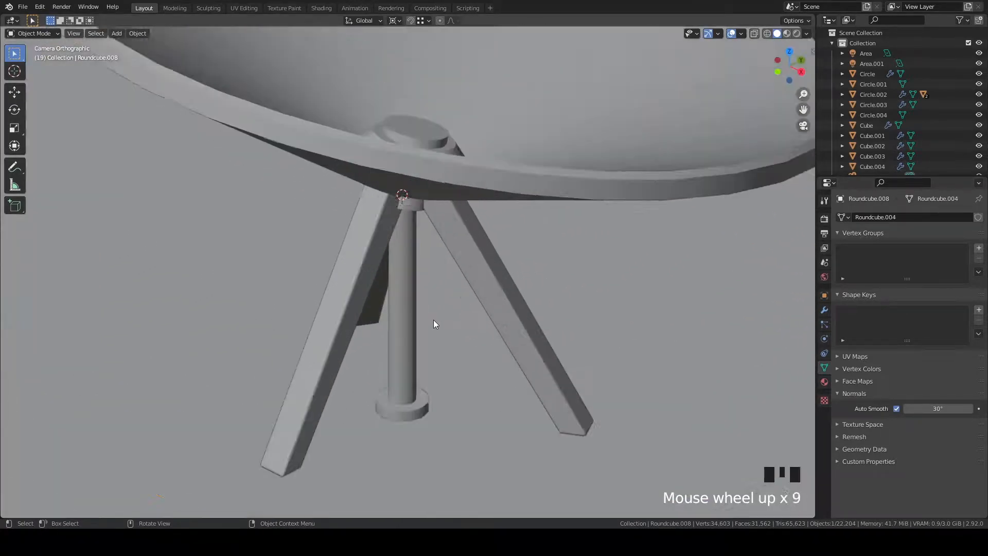
{"action": "left_click", "coordinate": [417, 316]}
{"action": "key", "text": "Tab"}
{"action": "left_click", "coordinate": [418, 316]}
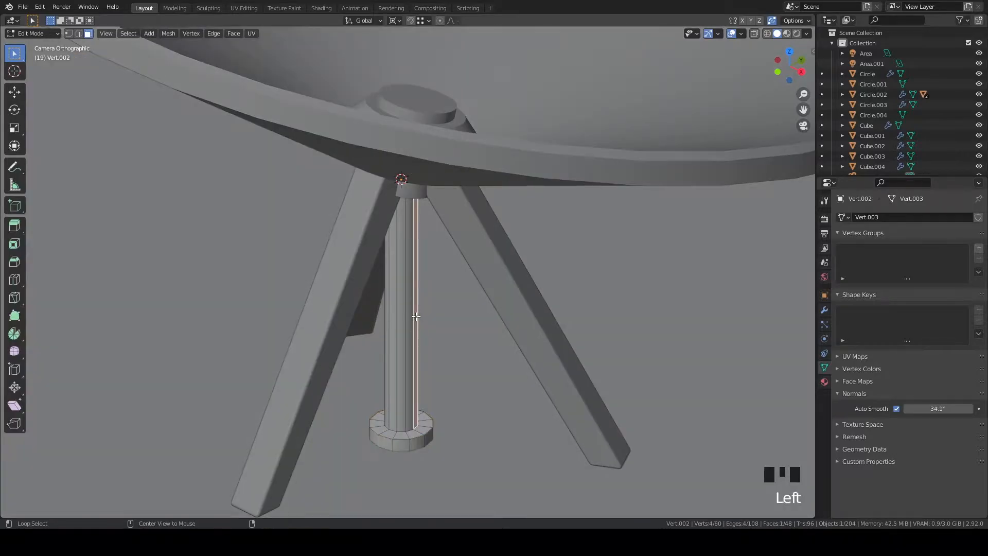
{"action": "left_click", "coordinate": [418, 317], "text": "alt"}
{"action": "key", "text": "s"}
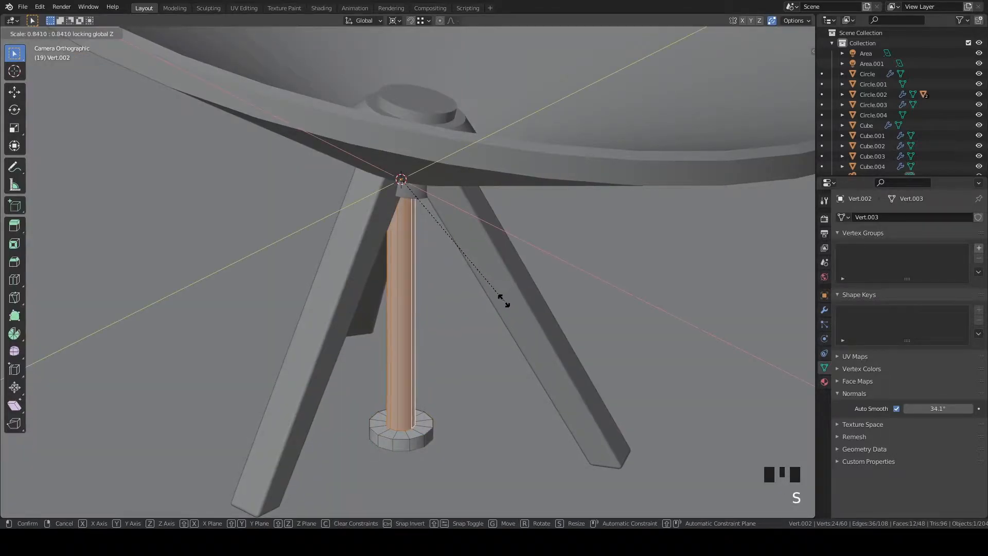
{"action": "left_click", "coordinate": [504, 297]}
{"action": "key", "text": "Tab"}
Save the House.blend file
{"action": "left_click", "coordinate": [479, 323]}
{"action": "scroll", "coordinate": [478, 322], "scroll_direction": "down", "scroll_amount": 12}
{"action": "key", "text": "ctrl+s"}
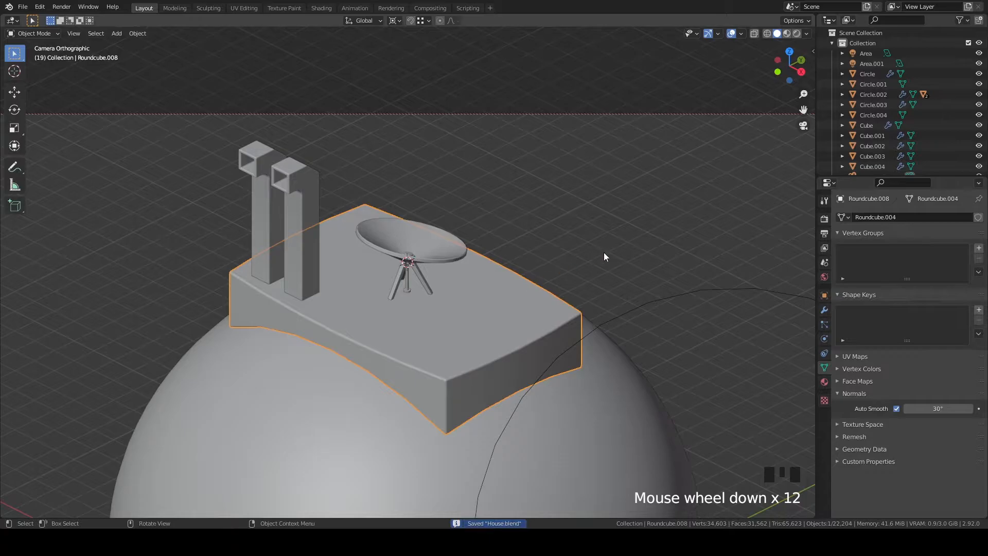
{"action": "left_click", "coordinate": [604, 253]}
{"action": "scroll", "coordinate": [586, 266], "scroll_direction": "down", "scroll_amount": 4}
{"action": "middle_click_drag", "start_coordinate": [587, 266], "coordinate": [545, 287], "text": "shift"}
{"action": "scroll", "coordinate": [546, 289], "scroll_direction": "up", "scroll_amount": 3}
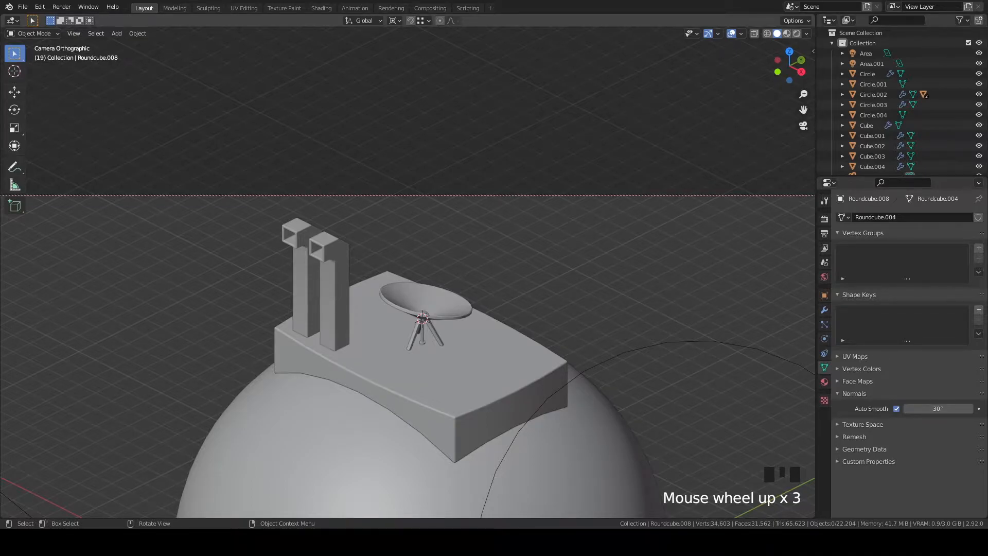
Select the far corner face on top of the roof block, beyond the dish, and snap the 3D cursor to it
{"action": "left_click", "coordinate": [535, 368]}
{"action": "middle_click_drag", "start_coordinate": [648, 324], "coordinate": [646, 270], "text": "shift"}
{"action": "scroll", "coordinate": [647, 270], "scroll_direction": "up", "scroll_amount": 5}
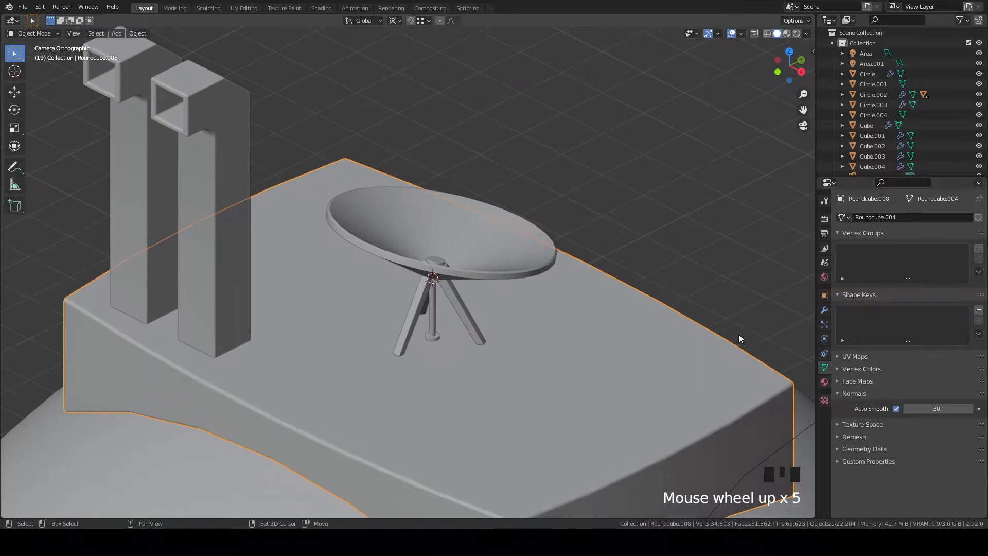
{"action": "middle_click_drag", "start_coordinate": [706, 383], "coordinate": [494, 241], "text": "shift"}
{"action": "key", "text": "Tab"}
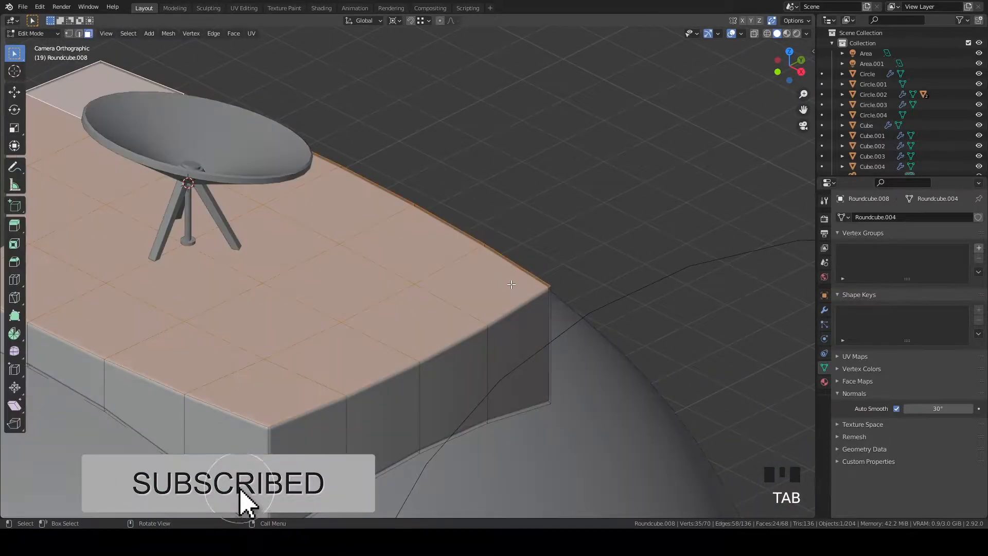
{"action": "left_click", "coordinate": [495, 284]}
{"action": "key", "text": "shift+s"}
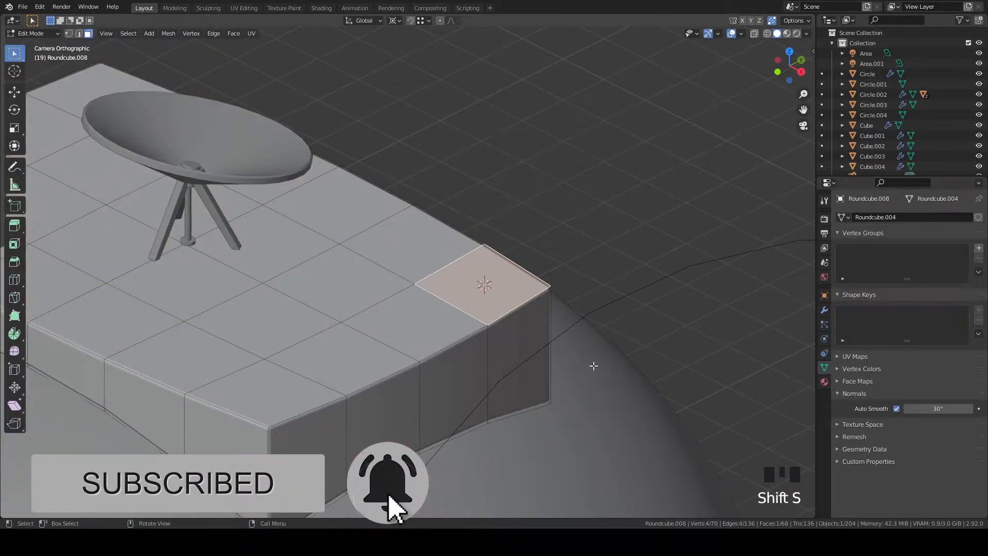
Add a plane at the 3D cursor on the roof block's corner and scale it to about 0.492
{"action": "key", "text": "Tab"}
{"action": "key", "text": "shift+a"}
{"action": "mouse_move", "coordinate": [637, 159]}
{"action": "left_click", "coordinate": [682, 158]}
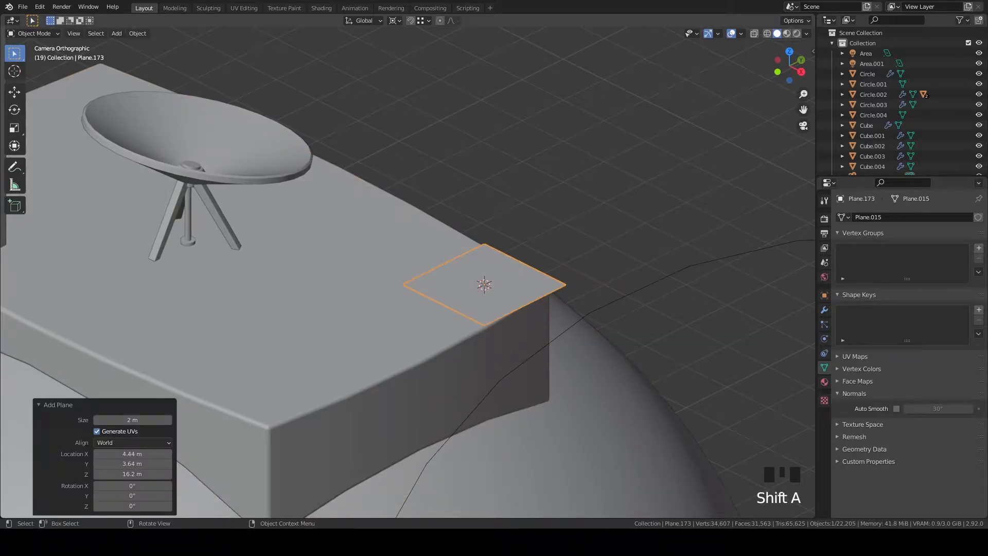
{"action": "scroll", "coordinate": [691, 201], "scroll_direction": "up", "scroll_amount": 1}
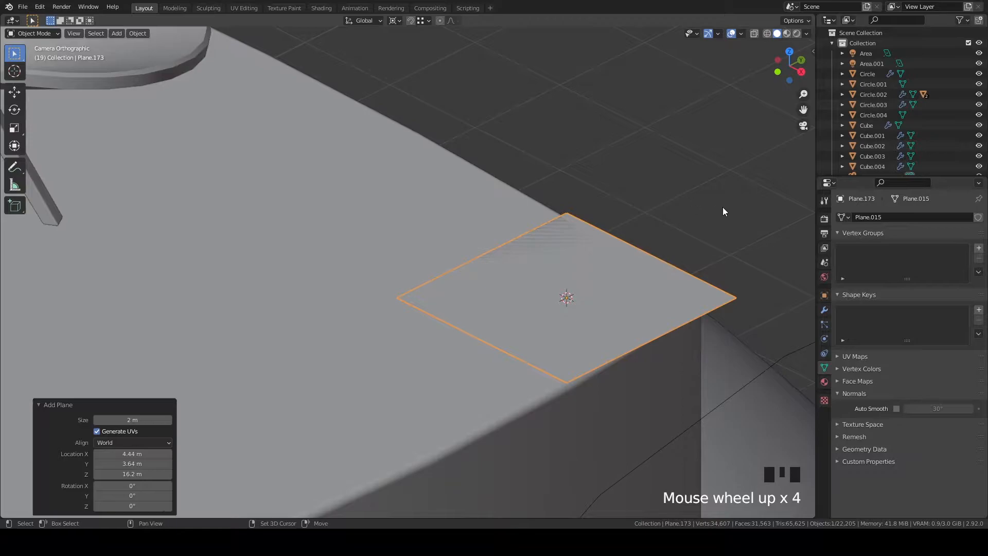
{"action": "middle_click_drag", "start_coordinate": [733, 214], "coordinate": [603, 210], "text": "shift"}
{"action": "key", "text": "Tab"}
{"action": "key", "text": "s"}
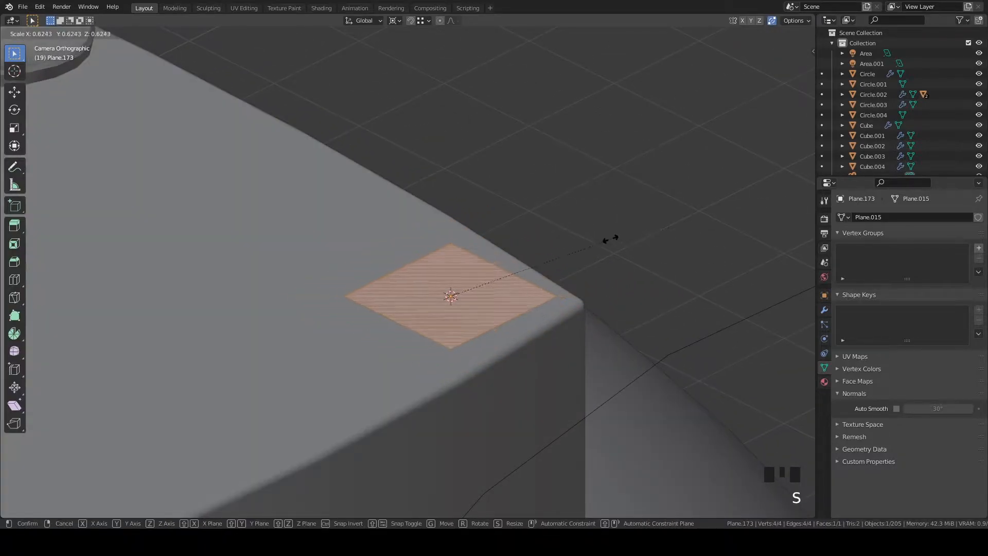
{"action": "left_click", "coordinate": [578, 260]}
Extrude the plane upward into a tall box and scale the box horizontally to about 1.06
{"action": "key", "text": "e"}
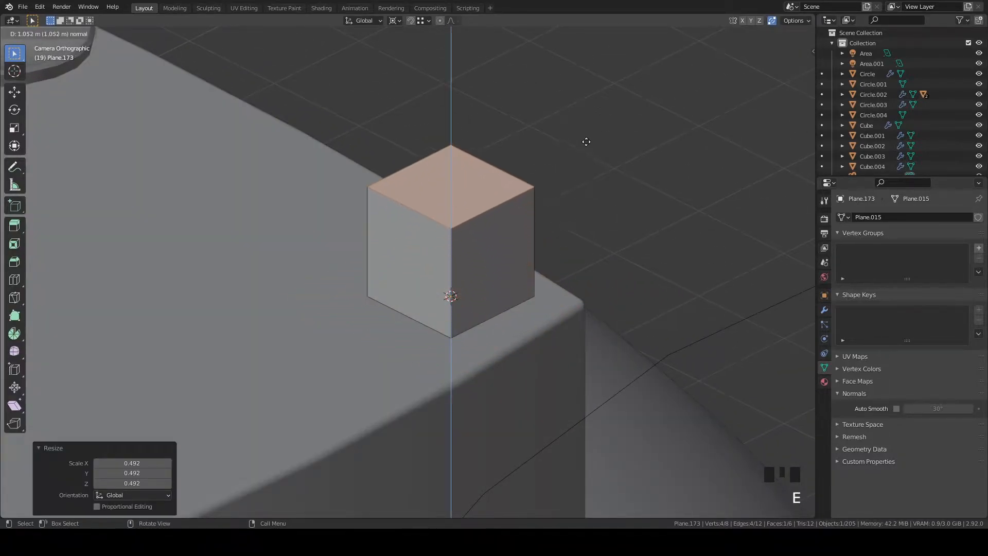
{"action": "left_click", "coordinate": [590, 103]}
{"action": "scroll", "coordinate": [597, 144], "scroll_direction": "down", "scroll_amount": 7}
{"action": "key", "text": "a"}
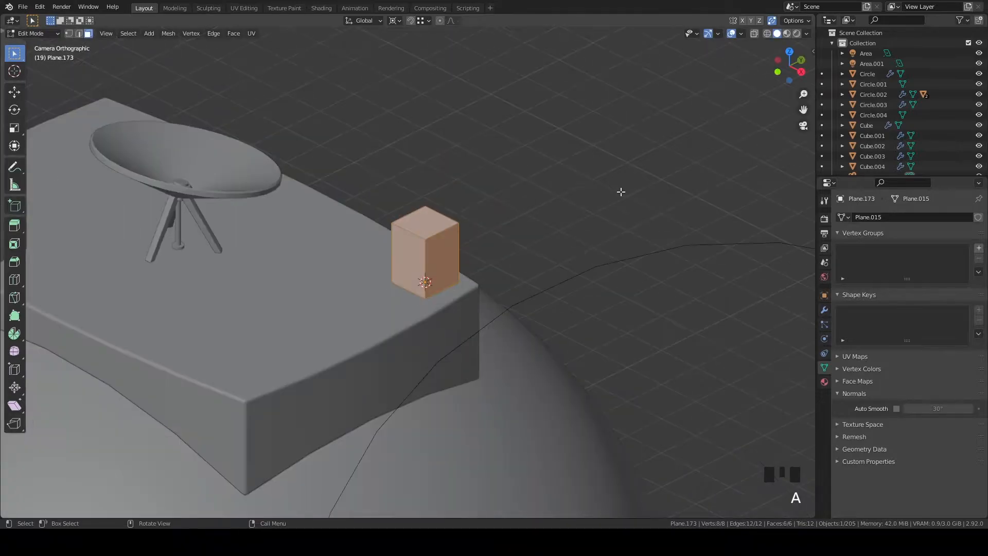
{"action": "key", "text": "s"}
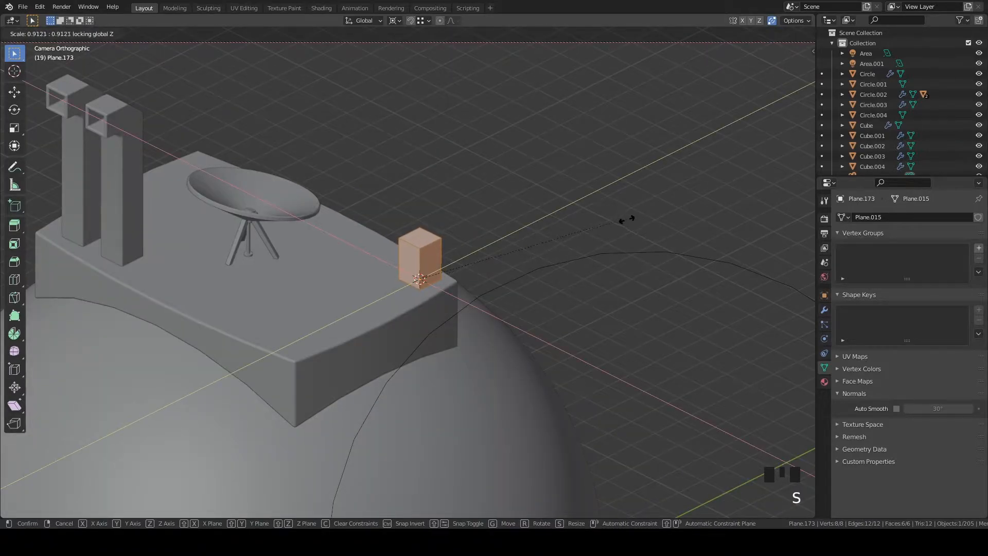
{"action": "scroll", "coordinate": [525, 249], "scroll_direction": "up", "scroll_amount": 4}
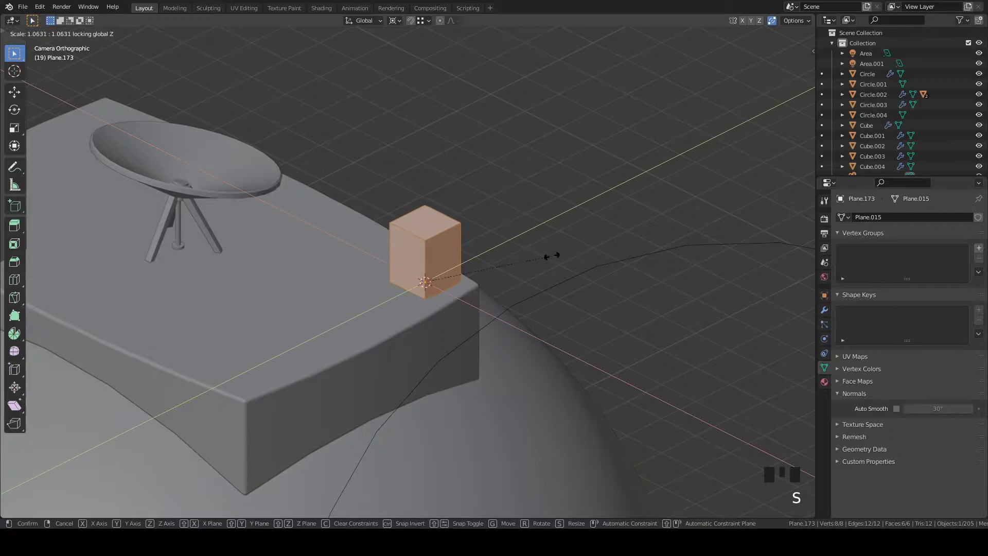
{"action": "left_click", "coordinate": [551, 256]}
Move the box horizontally a little way in from the roof block's corner
{"action": "key", "text": "Tab"}
{"action": "key", "text": "g"}
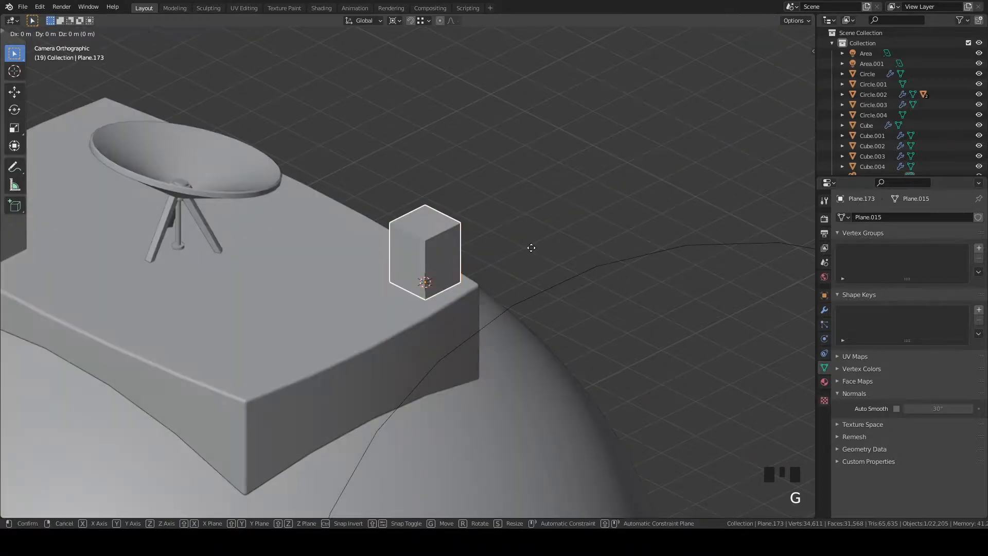
{"action": "key", "text": "shift+z"}
{"action": "left_click", "coordinate": [352, 273]}
Raise the box's top face by about 0.3 m along Z
{"action": "key", "text": "Tab"}
{"action": "left_click", "coordinate": [438, 231]}
{"action": "key", "text": "g"}
{"action": "key", "text": "z"}
{"action": "left_click", "coordinate": [446, 228]}
Try to rotate the box's top face 45° about the X axis, using Median Point as the pivot
{"action": "key", "text": "r"}
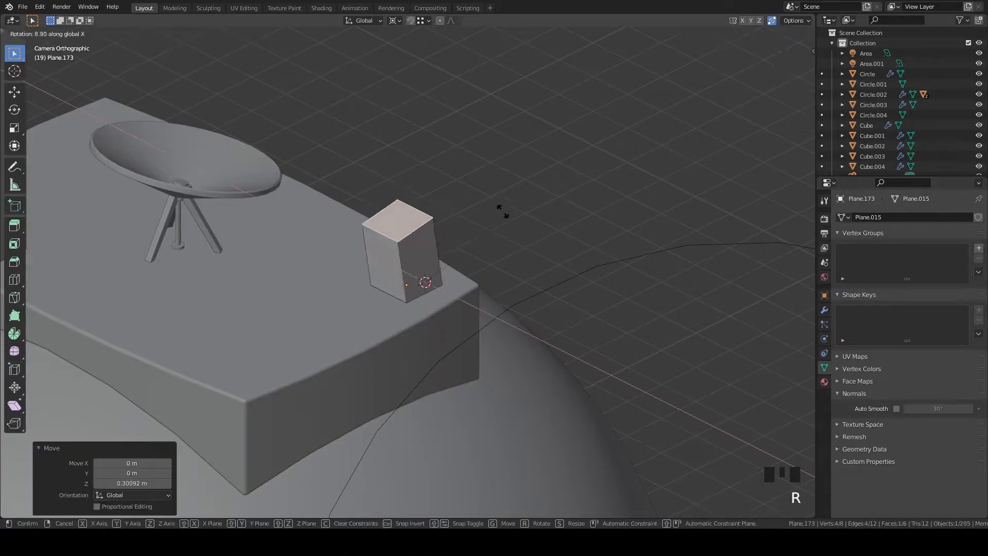
{"action": "right_click", "coordinate": [507, 202]}
{"action": "key", "text": "period"}
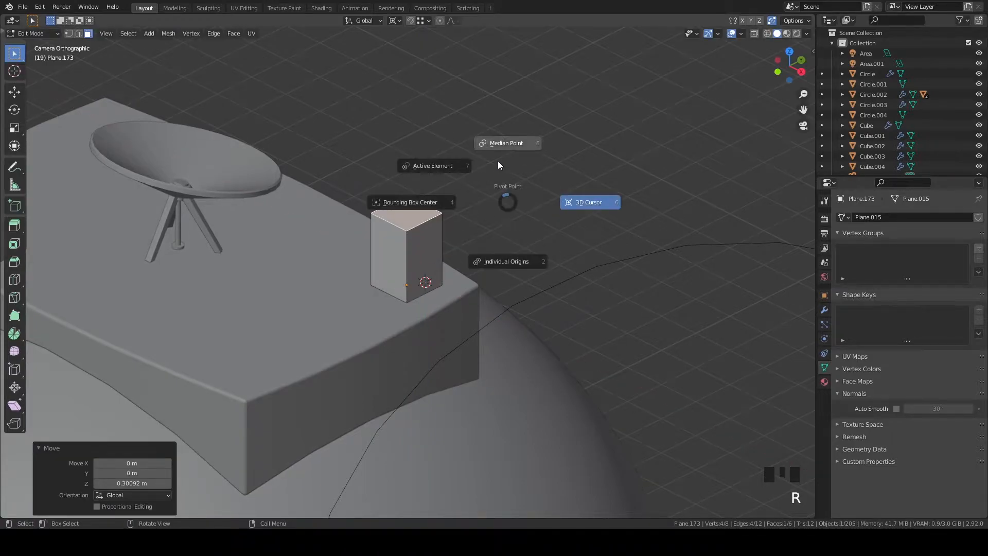
{"action": "left_click", "coordinate": [509, 133]}
{"action": "type", "text": "rx"}
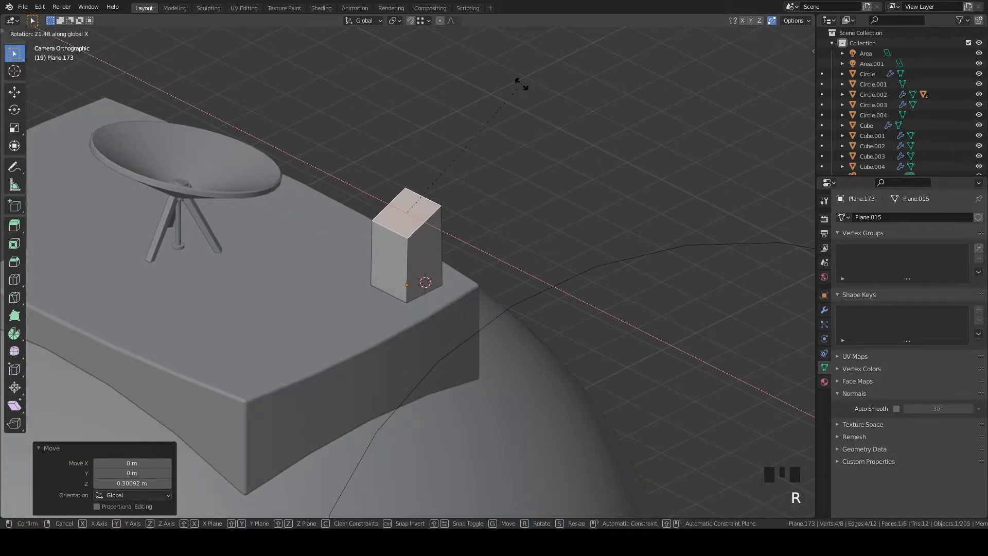
{"action": "type", "text": "45"}
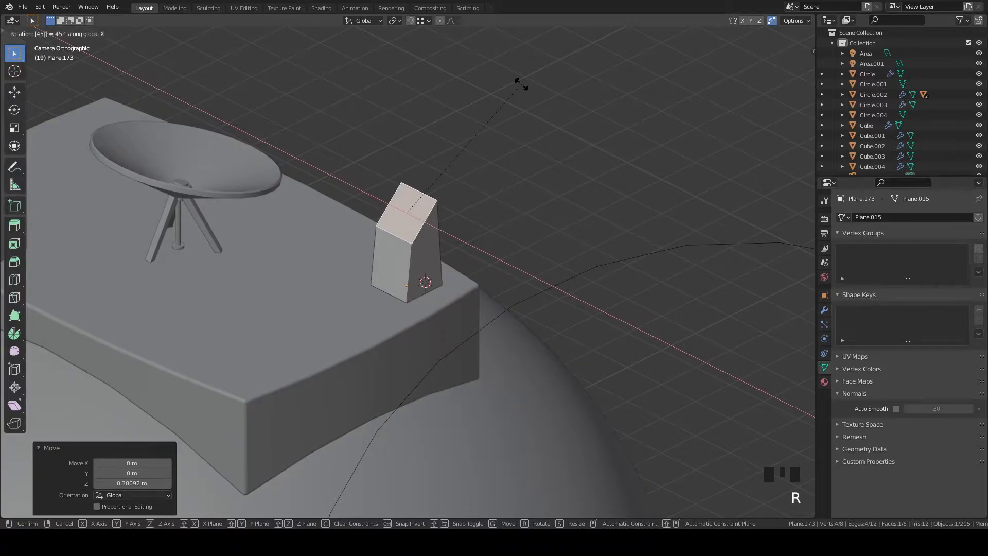
{"action": "key", "text": "BackSpace"}
In a right-side wireframe view, move the box's two top edges vertically so the top slopes down toward the dish, then return to solid shading
{"action": "key", "text": "grave"}
{"action": "middle_click_drag", "start_coordinate": [566, 360], "coordinate": [468, 280], "text": "shift"}
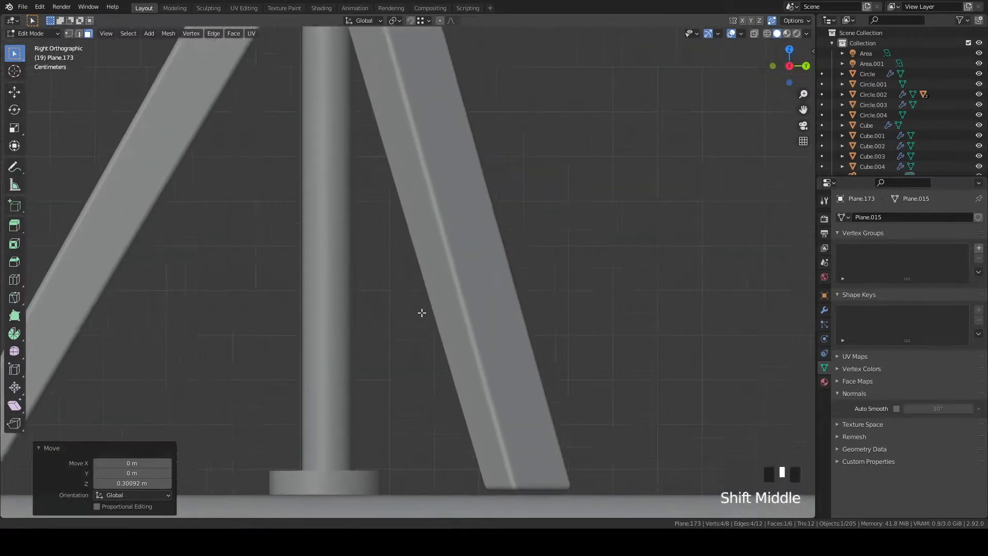
{"action": "scroll", "coordinate": [468, 279], "scroll_direction": "down", "scroll_amount": 8}
{"action": "key", "text": "1"}
{"action": "key", "text": "z"}
{"action": "left_click", "coordinate": [467, 250]}
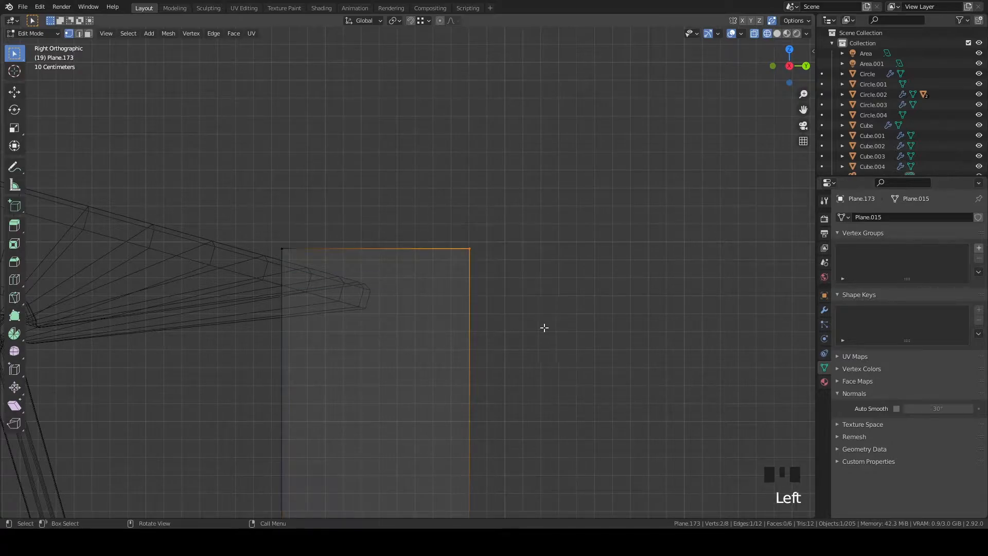
{"action": "key", "text": "g"}
{"action": "left_click", "coordinate": [532, 263]}
{"action": "left_click", "coordinate": [360, 268]}
{"action": "key", "text": "g"}
{"action": "left_click", "coordinate": [374, 289]}
{"action": "key", "text": "z"}
{"action": "left_click", "coordinate": [551, 282]}
Inset the corner box's slanted top face by about 0.106 m
{"action": "mouse_move", "coordinate": [551, 282]}
{"action": "middle_mouse_down"}
{"action": "mouse_move", "coordinate": [576, 304]}
{"action": "mouse_move", "coordinate": [551, 322]}
{"action": "middle_mouse_up"}
{"action": "key", "text": "a"}
{"action": "left_click", "coordinate": [478, 308]}
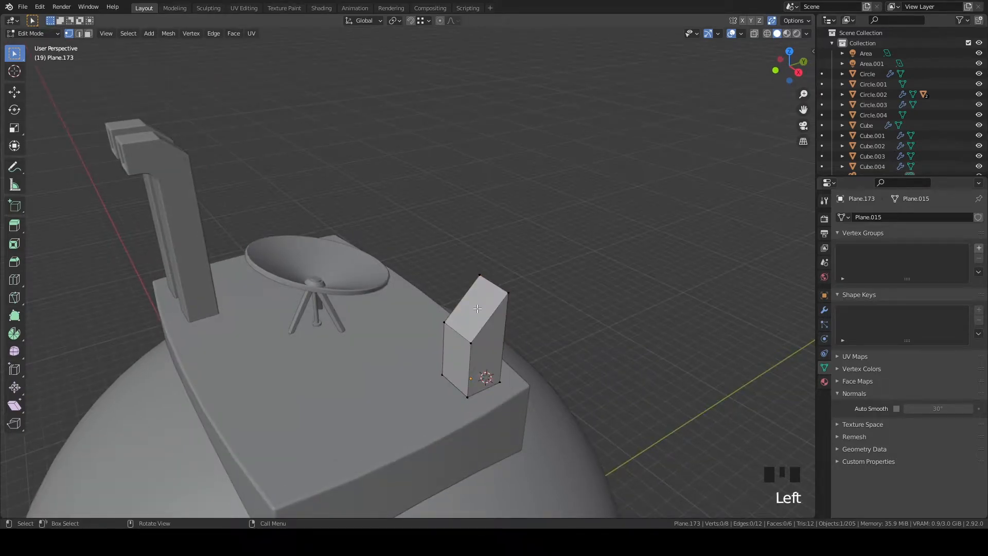
{"action": "key", "text": "3"}
{"action": "left_click", "coordinate": [480, 309]}
{"action": "scroll", "coordinate": [480, 308], "scroll_direction": "up", "scroll_amount": 3}
{"action": "middle_click_drag", "start_coordinate": [496, 309], "coordinate": [544, 294], "text": "shift"}
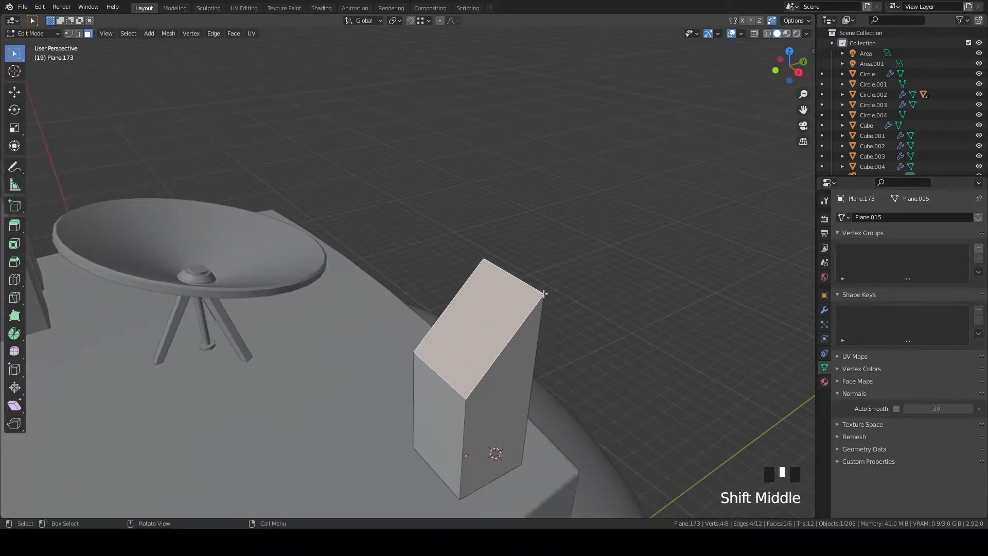
{"action": "key", "text": "i"}
{"action": "left_click", "coordinate": [624, 265]}
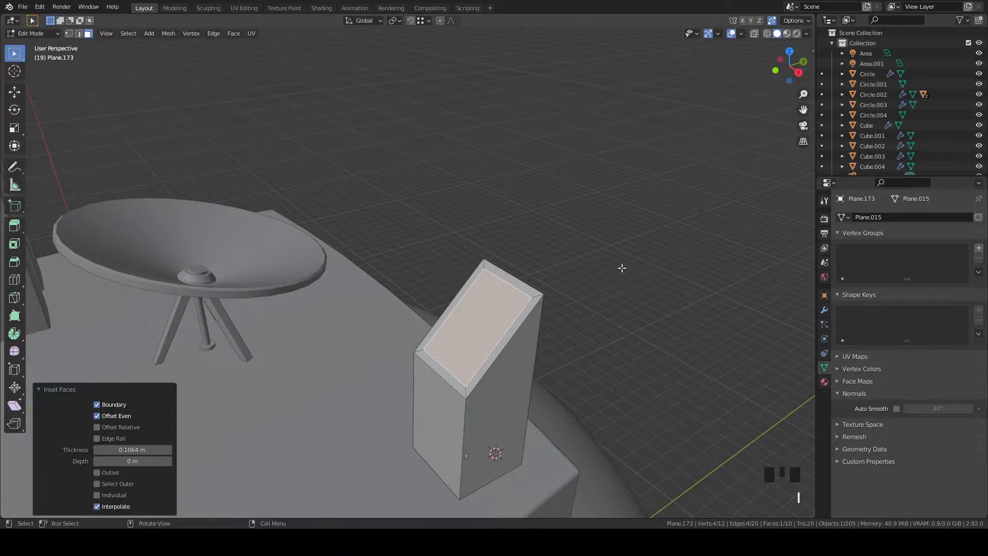
Extrude the inset face about 1.38 m down along Z and flatten it by scaling it to 0 along Z
{"action": "key", "text": "e"}
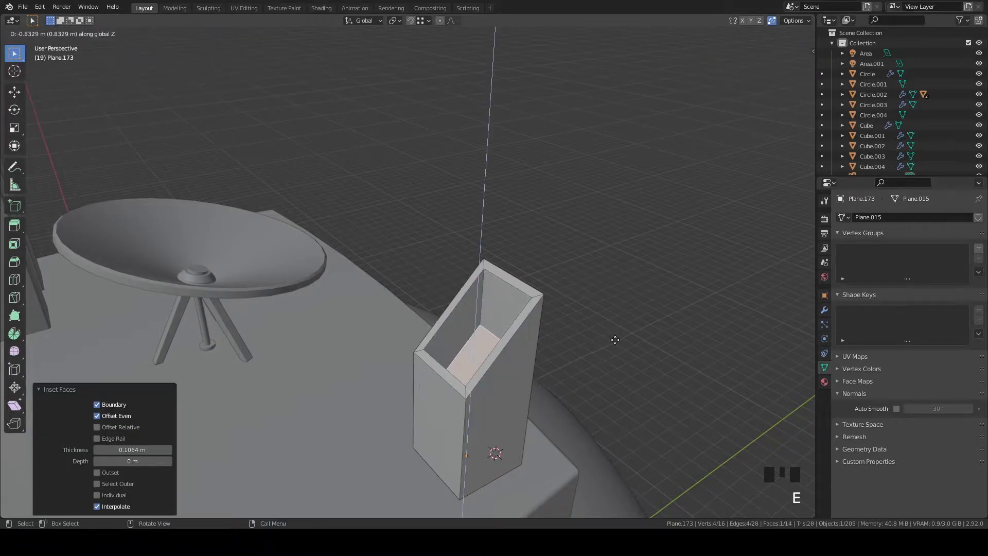
{"action": "left_click", "coordinate": [614, 339]}
{"action": "key", "text": "grave"}
{"action": "key", "text": "z"}
{"action": "key", "text": "s"}
{"action": "key", "text": "z"}
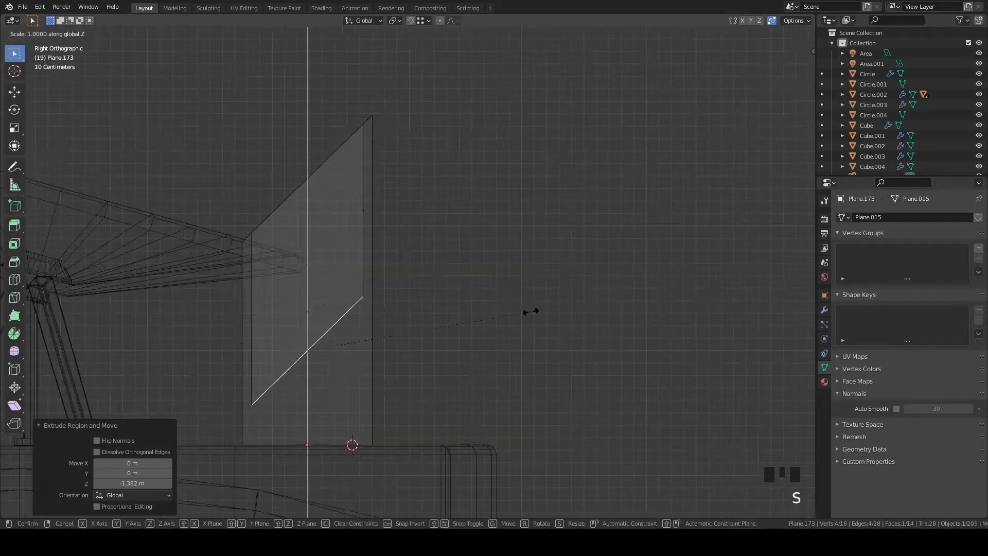
{"action": "key", "text": "0"}
{"action": "left_click", "coordinate": [528, 311]}
Lower the flattened inner floor along Z to just above the box's base, then return to solid shading
{"action": "key", "text": "g"}
{"action": "key", "text": "z"}
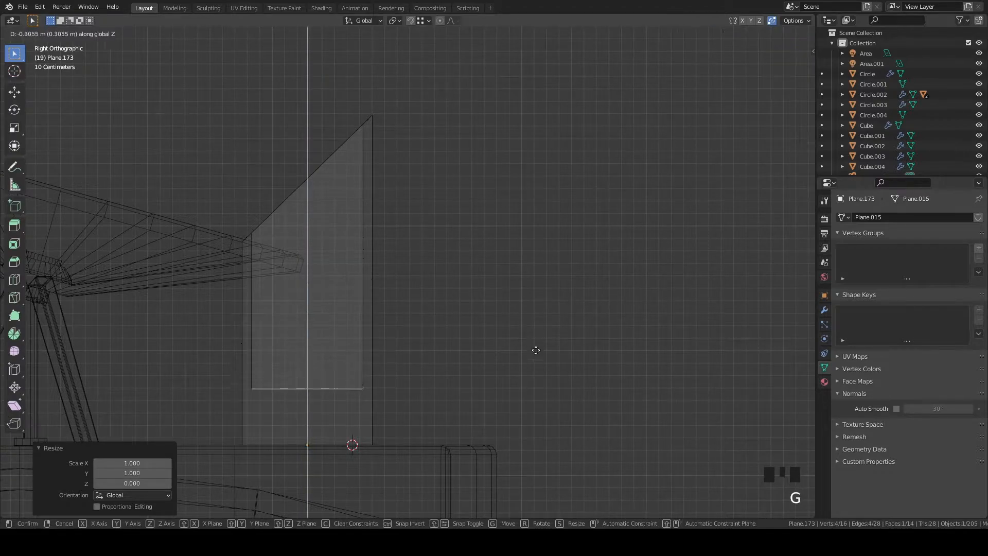
{"action": "left_click", "coordinate": [545, 391]}
{"action": "key", "text": "z"}
{"action": "left_click", "coordinate": [755, 391]}
{"action": "middle_click_drag", "start_coordinate": [754, 391], "coordinate": [464, 242]}
{"action": "key", "text": "Tab"}
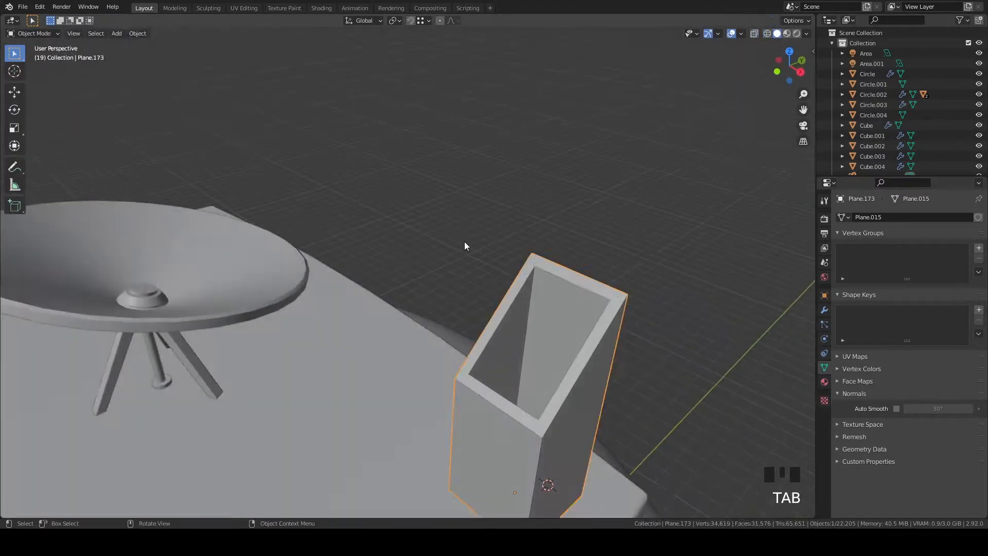
Scale the box's four inner walls horizontally to about 0.92 with Z locked to thicken the rim
{"action": "key", "text": "Tab"}
{"action": "left_click", "coordinate": [579, 331]}
{"action": "left_click", "coordinate": [566, 337], "text": "alt"}
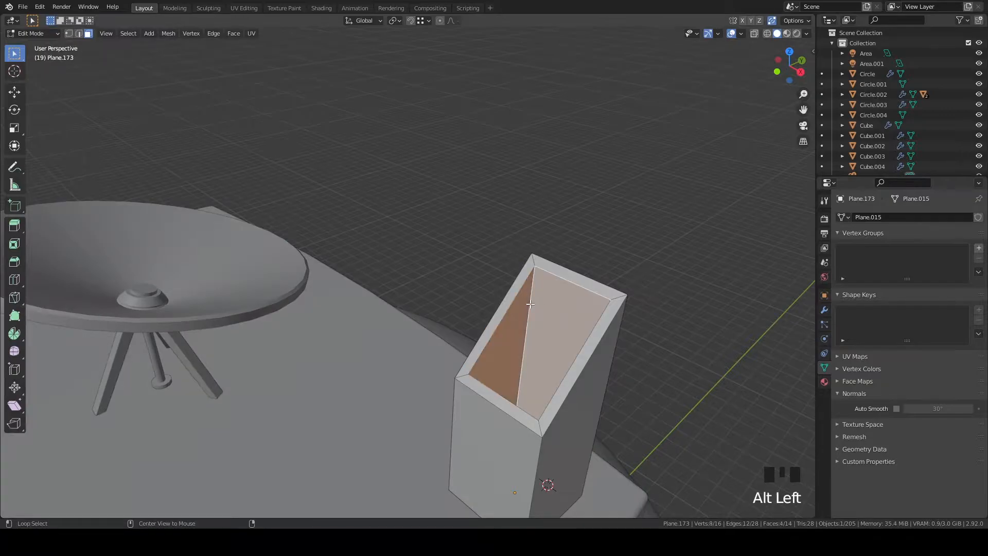
{"action": "key", "text": "s"}
{"action": "key", "text": "shift+z"}
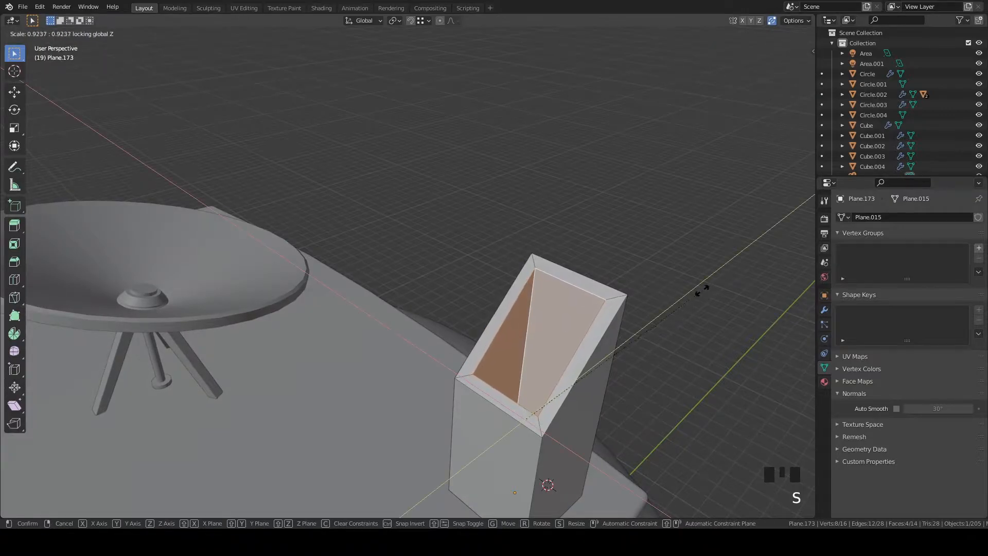
{"action": "left_click", "coordinate": [701, 290]}
{"action": "key", "text": "Tab"}
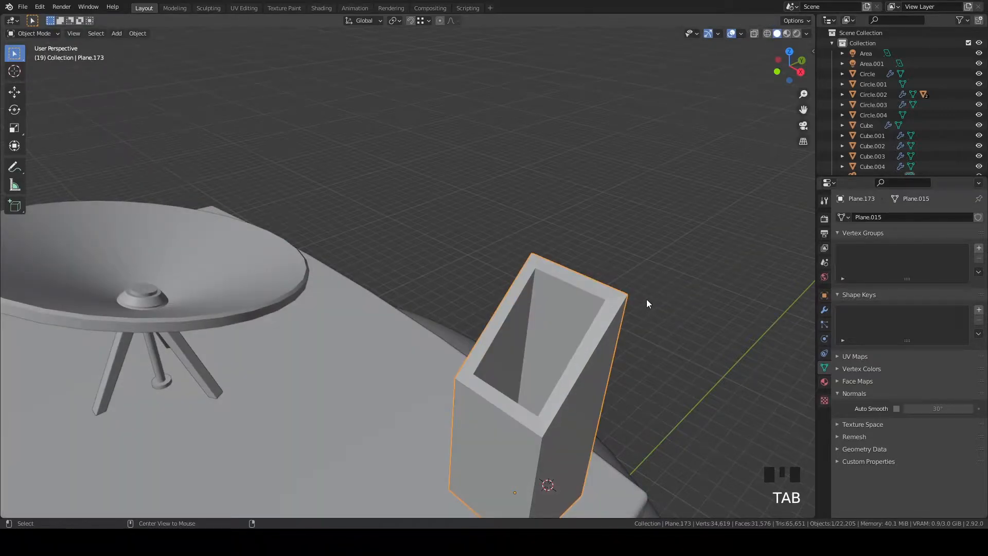
Add a bevel preview to the hollow box with an amount of 0.033 m and enable Auto Smooth
{"action": "key", "text": "alt+x"}
{"action": "left_click", "coordinate": [735, 324]}
{"action": "middle_click_drag", "start_coordinate": [653, 329], "coordinate": [545, 254], "text": "shift"}
{"action": "right_click", "coordinate": [518, 261]}
{"action": "left_click", "coordinate": [893, 408]}
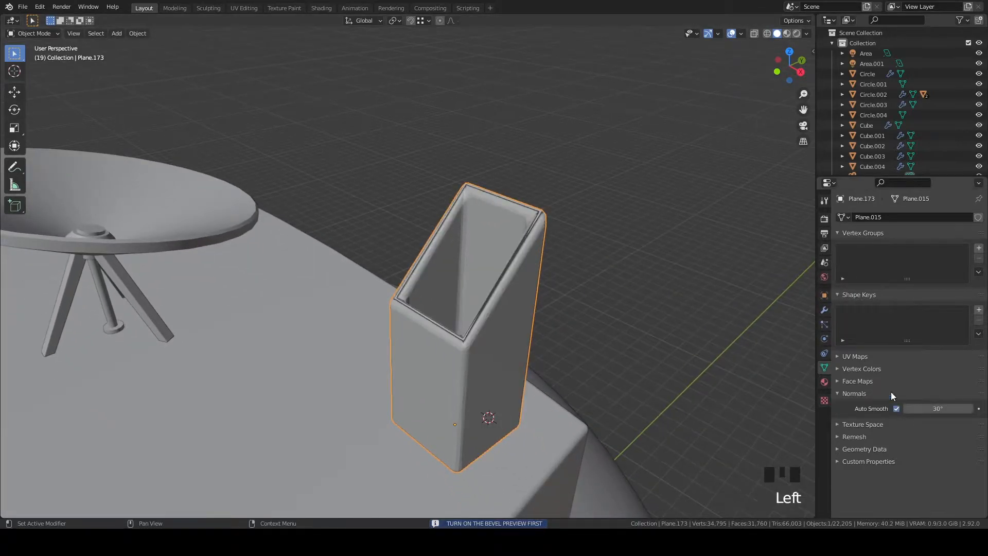
{"action": "left_click", "coordinate": [824, 307]}
{"action": "mouse_move", "coordinate": [928, 297]}
{"action": "left_mouse_down", "text": "shift"}
{"action": "mouse_move", "coordinate": [941, 297]}
{"action": "mouse_move", "coordinate": [932, 297]}
{"action": "left_mouse_up", "text": "shift"}
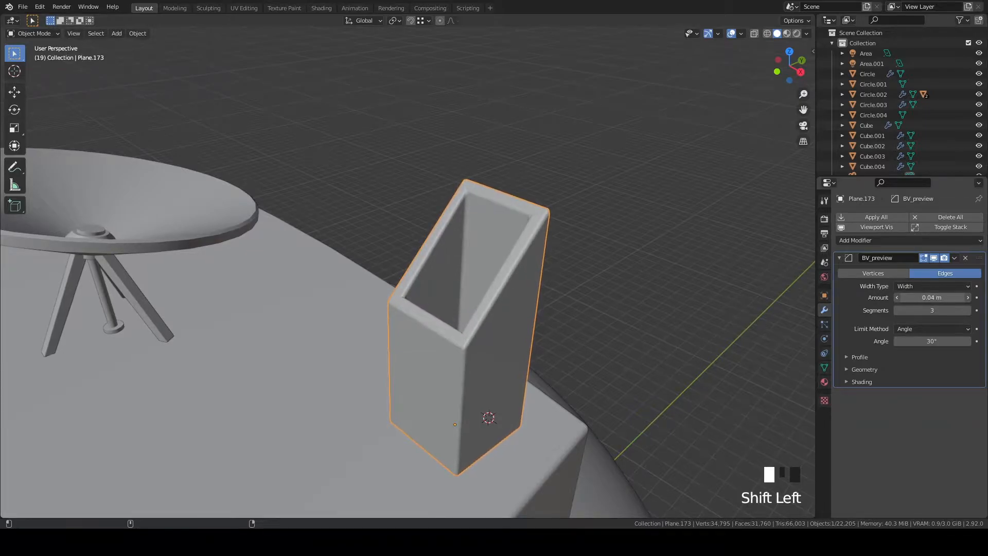
Inspect the bevelled box's hollow in wireframe, then return to solid shading and save the file
{"action": "middle_click_drag", "start_coordinate": [523, 247], "coordinate": [534, 221]}
{"action": "key", "text": "Tab"}
{"action": "key", "text": "grave"}
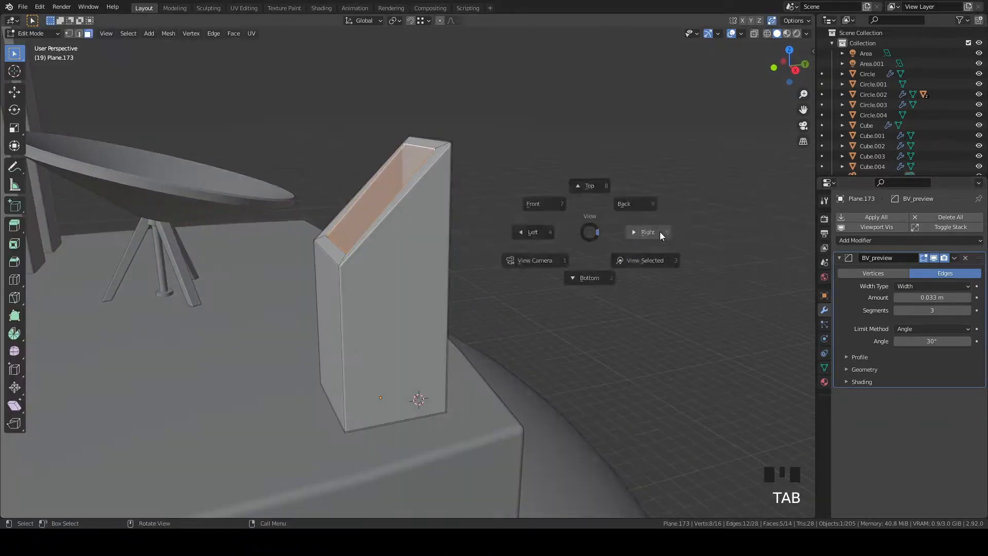
{"action": "left_click", "coordinate": [649, 232]}
{"action": "key", "text": "grave"}
{"action": "left_click", "coordinate": [520, 296]}
{"action": "middle_click_drag", "start_coordinate": [417, 306], "coordinate": [483, 327]}
{"action": "key", "text": "Tab"}
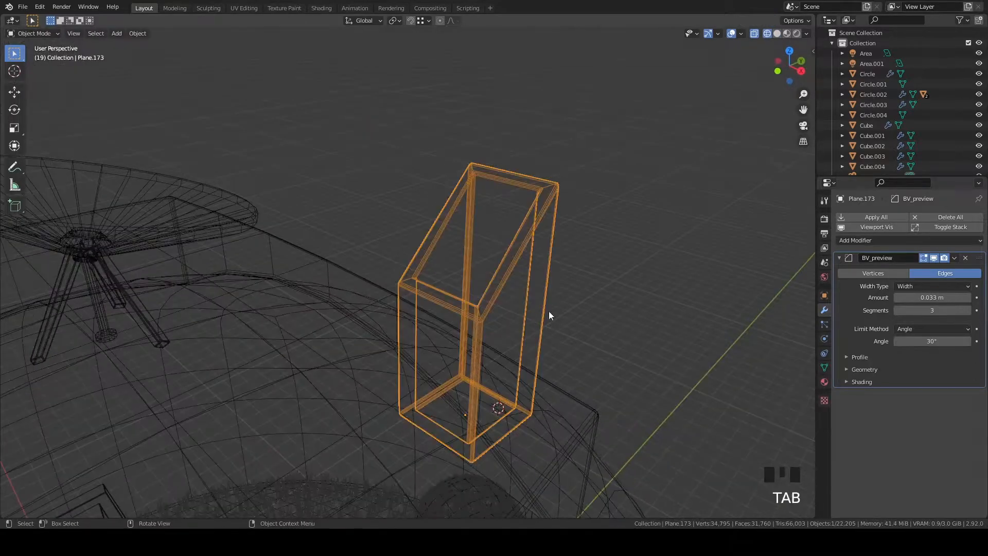
{"action": "key", "text": "z"}
{"action": "key", "text": "grave"}
{"action": "key", "text": "ctrl+s"}
In a right-side wireframe view, scale the inner rim's low and high vertices to about 0.93 along Z to follow the outer slope
{"action": "scroll", "coordinate": [434, 233], "scroll_direction": "up", "scroll_amount": 4}
{"action": "left_click", "coordinate": [434, 235]}
{"action": "middle_click_drag", "start_coordinate": [433, 235], "coordinate": [481, 254], "text": "shift"}
{"action": "key", "text": "Tab"}
{"action": "scroll", "coordinate": [545, 243], "scroll_direction": "up", "scroll_amount": 2}
{"action": "key", "text": "grave"}
{"action": "left_click", "coordinate": [590, 257]}
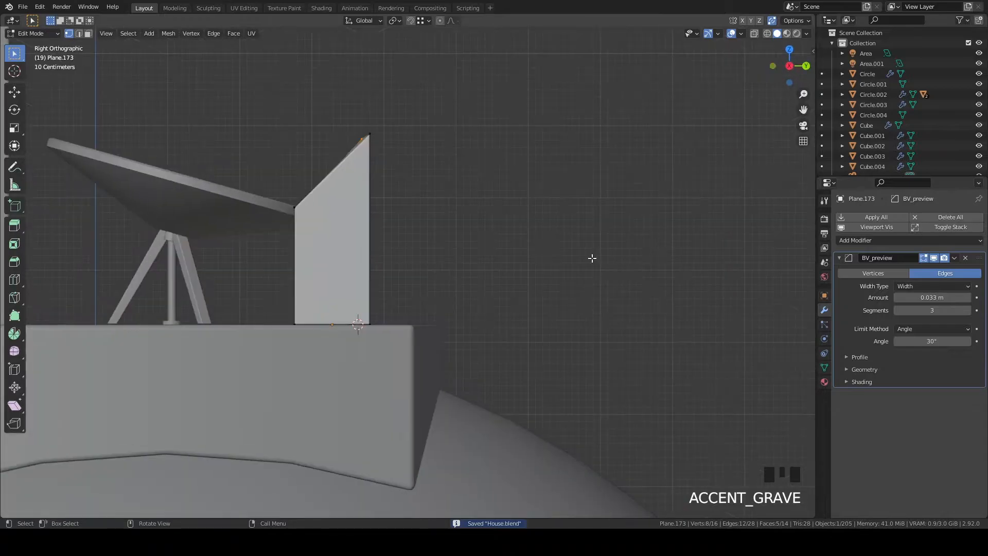
{"action": "scroll", "coordinate": [579, 257], "scroll_direction": "up", "scroll_amount": 3}
{"action": "key", "text": "z"}
{"action": "left_click", "coordinate": [407, 255]}
{"action": "middle_click_drag", "start_coordinate": [418, 216], "coordinate": [569, 340], "text": "shift"}
{"action": "scroll", "coordinate": [534, 318], "scroll_direction": "up", "scroll_amount": 2}
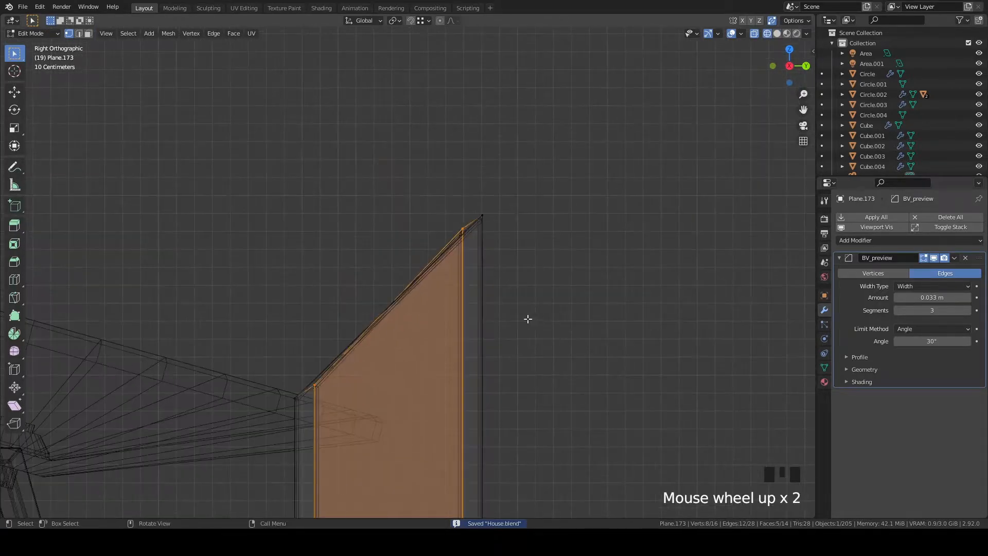
{"action": "left_click", "coordinate": [308, 368]}
{"action": "middle_click_drag", "start_coordinate": [369, 379], "coordinate": [452, 97], "text": "shift"}
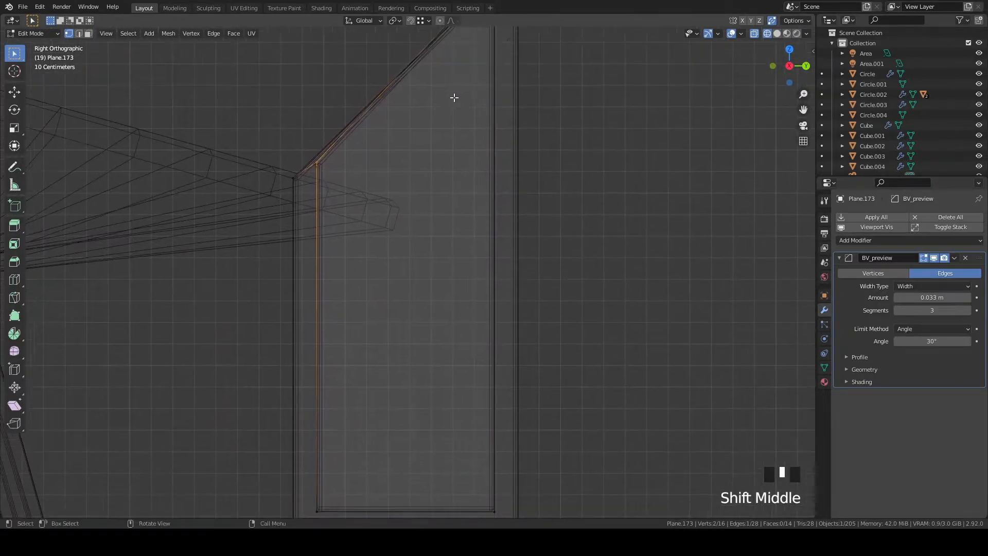
{"action": "middle_click_drag", "start_coordinate": [457, 175], "coordinate": [466, 298], "text": "shift"}
{"action": "left_click", "coordinate": [484, 173], "text": "shift"}
{"action": "key", "text": "s"}
{"action": "key", "text": "z"}
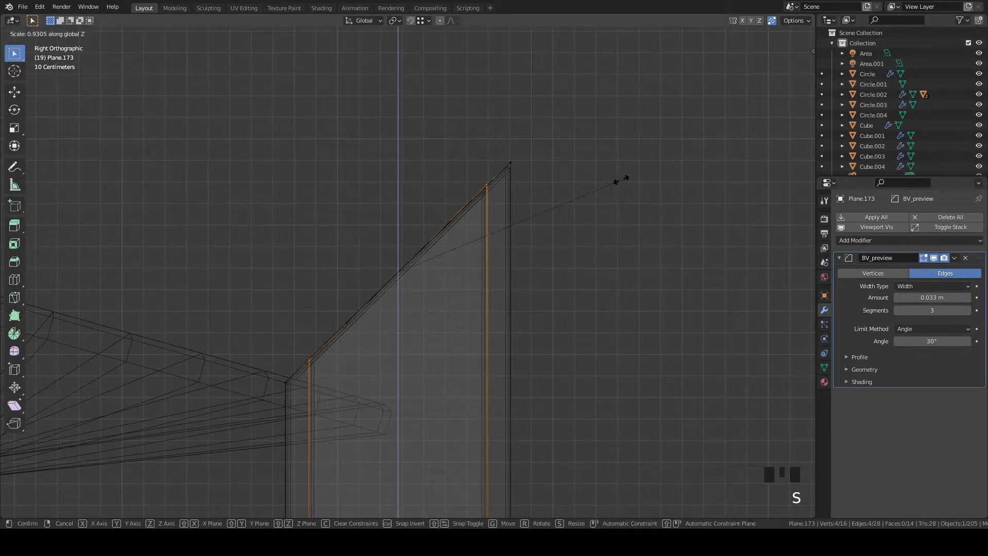
{"action": "left_click", "coordinate": [621, 179]}
Lower the tall end of the slanted top, both outer and inner rim vertices, by about 0.28 m along Z
{"action": "scroll", "coordinate": [360, 293], "scroll_direction": "down", "scroll_amount": 5}
{"action": "left_click_drag", "start_coordinate": [409, 182], "coordinate": [498, 249]}
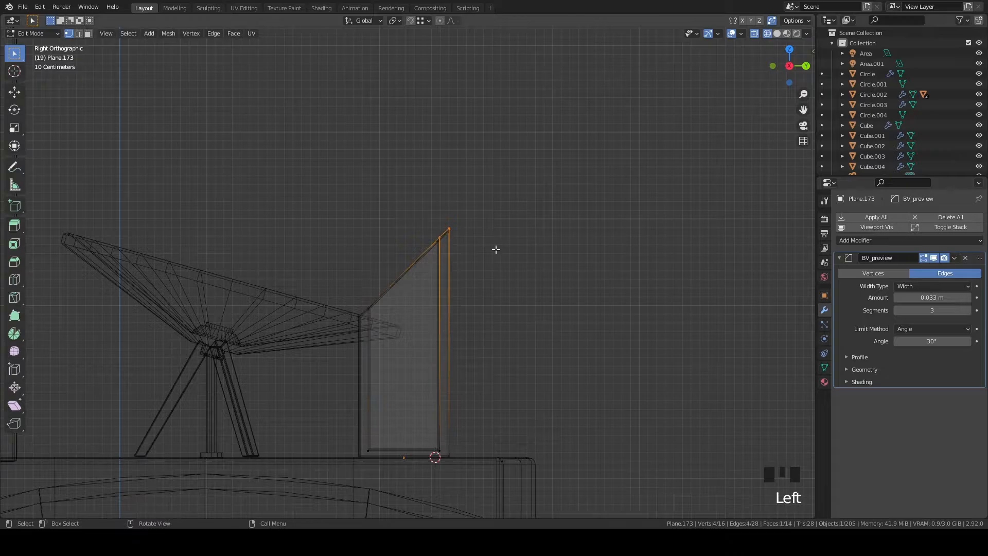
{"action": "key", "text": "g"}
{"action": "key", "text": "z"}
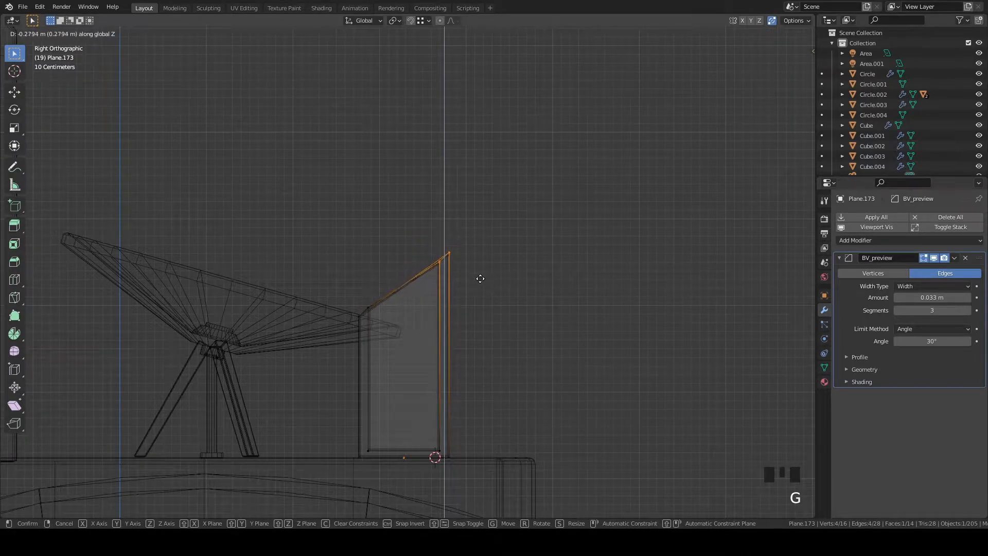
{"action": "left_click", "coordinate": [481, 278]}
{"action": "key", "text": "z"}
{"action": "left_click", "coordinate": [591, 280]}
{"action": "key", "text": "alt+z"}
Lower the inner rim's vertices at the low end by about 0.028 m along Z to align with the slope
{"action": "scroll", "coordinate": [371, 304], "scroll_direction": "up", "scroll_amount": 3}
{"action": "middle_click_drag", "start_coordinate": [291, 326], "coordinate": [513, 220], "text": "shift"}
{"action": "left_click", "coordinate": [434, 346]}
{"action": "key", "text": "g"}
{"action": "key", "text": "z"}
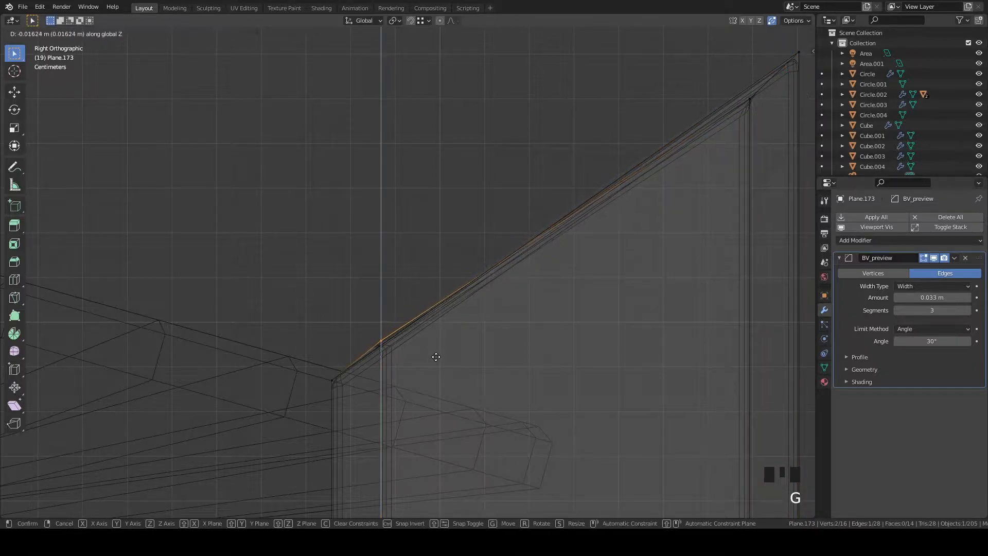
{"action": "left_click", "coordinate": [437, 407]}
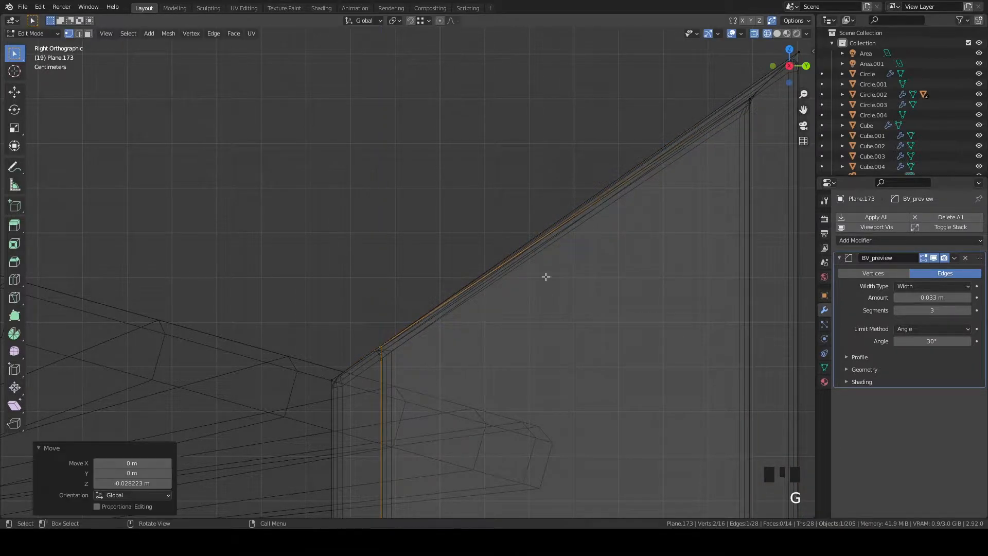
Raise the inner rim's vertices at the high end by about 0.023 m along Z and save the file in camera view
{"action": "left_click", "coordinate": [715, 88]}
{"action": "key", "text": "g"}
{"action": "key", "text": "z"}
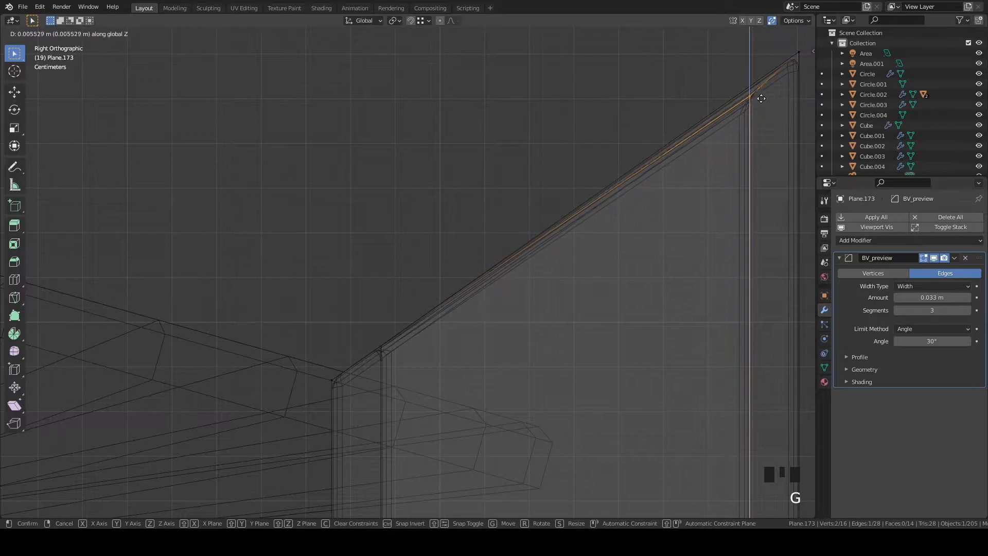
{"action": "left_click", "coordinate": [726, 27]}
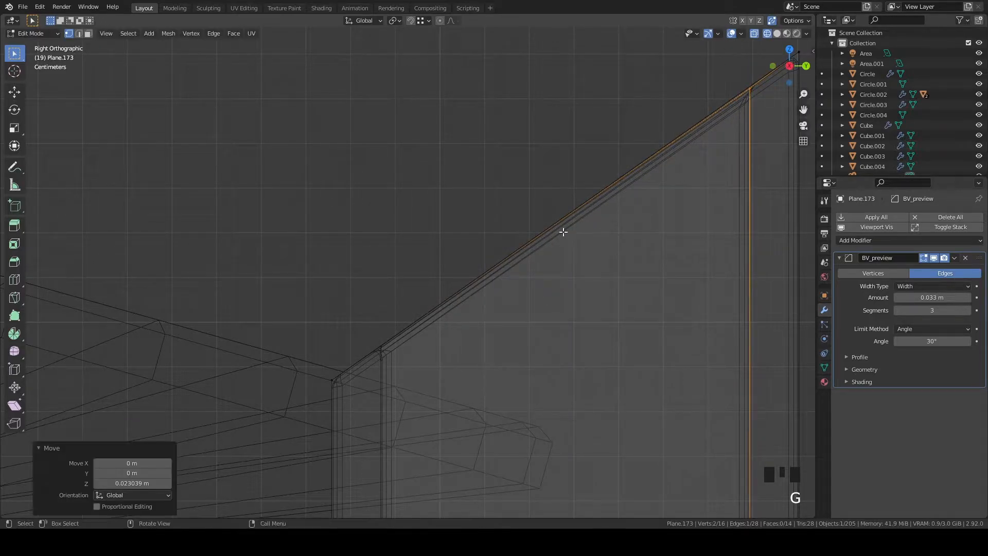
{"action": "key", "text": "alt+z"}
{"action": "scroll", "coordinate": [562, 230], "scroll_direction": "down", "scroll_amount": 3}
{"action": "key", "text": "Tab"}
{"action": "key", "text": "grave"}
{"action": "key", "text": "ctrl+s"}
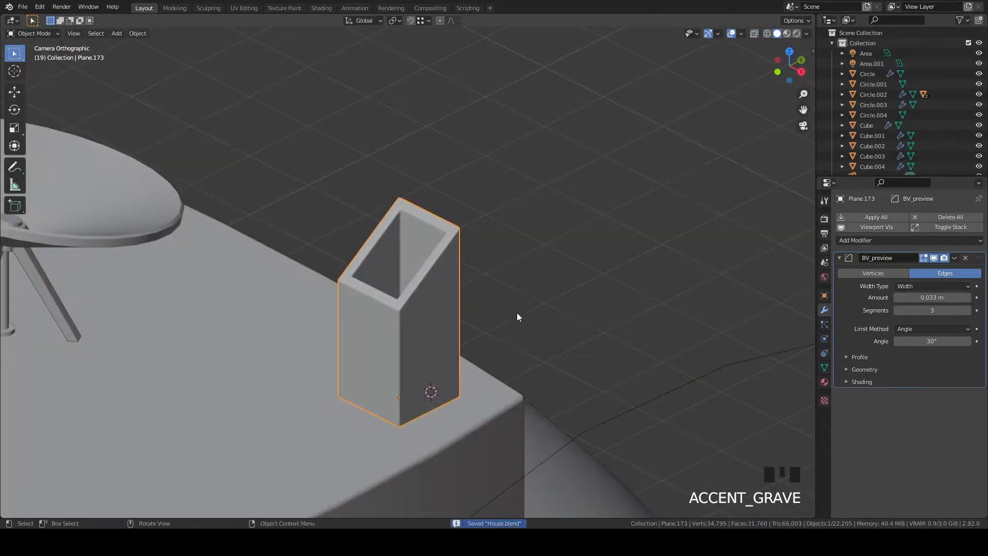
Scale the whole box mesh to about 1.2 along X
{"action": "key", "text": "Tab"}
{"action": "key", "text": "a"}
{"action": "key", "text": "s"}
{"action": "key", "text": "x"}
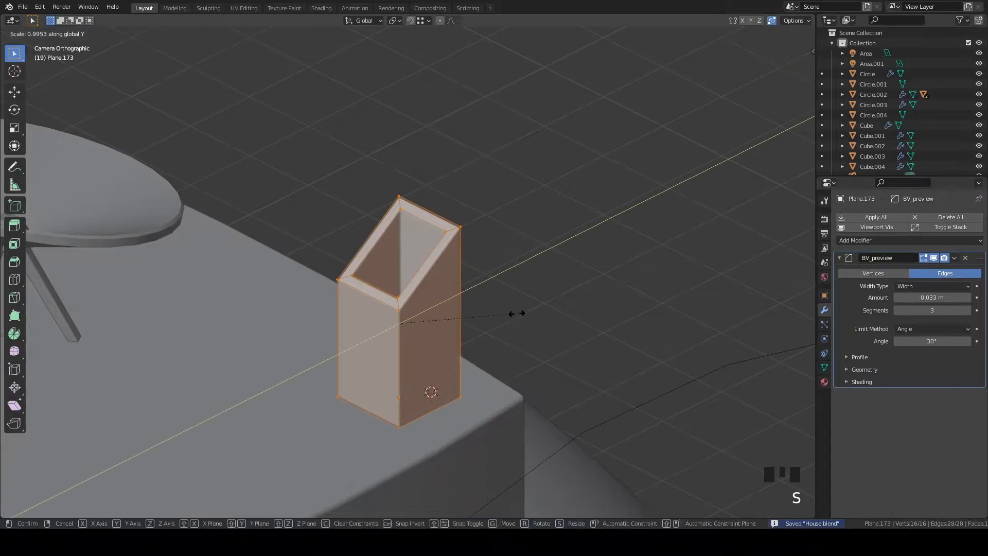
{"action": "left_click", "coordinate": [539, 344]}
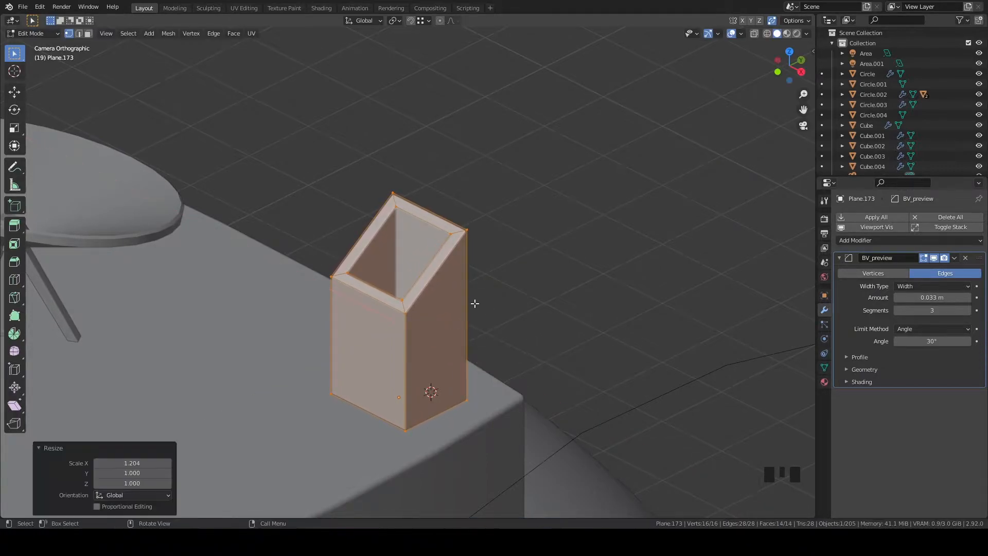
{"action": "key", "text": "Tab"}
Spread the box's two opposite inner side walls slightly along X to thin the side rims
{"action": "scroll", "coordinate": [447, 294], "scroll_direction": "up", "scroll_amount": 2}
{"action": "key", "text": "Tab"}
{"action": "key", "text": "3"}
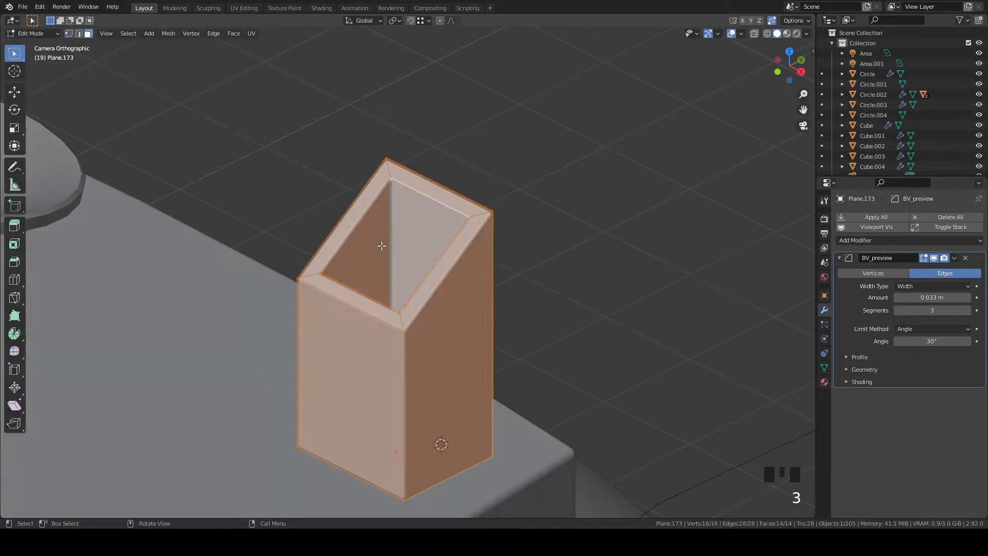
{"action": "left_click", "coordinate": [380, 243]}
{"action": "key", "text": "grave"}
{"action": "middle_click_drag", "start_coordinate": [498, 293], "coordinate": [589, 302]}
{"action": "left_click", "coordinate": [566, 198], "text": "shift"}
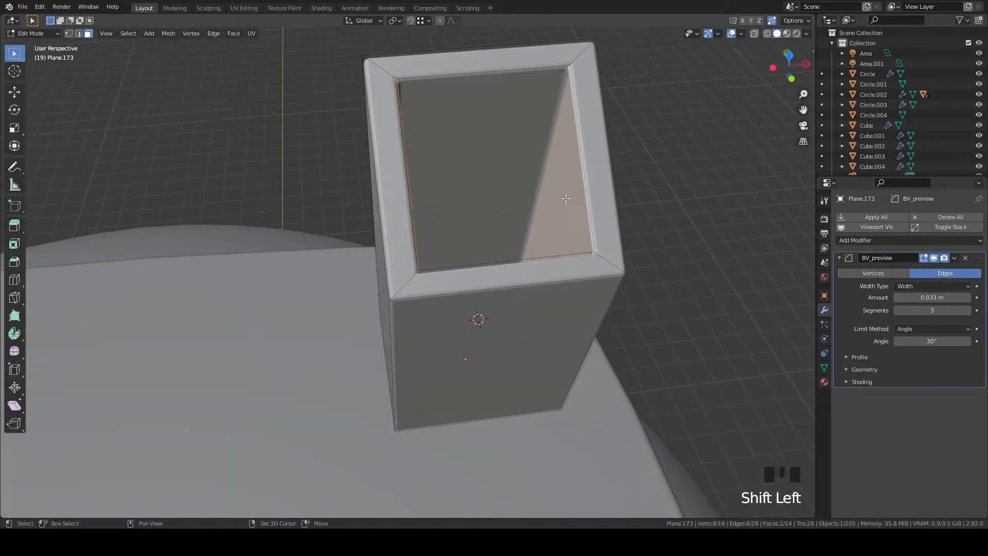
{"action": "key", "text": "s"}
{"action": "key", "text": "x"}
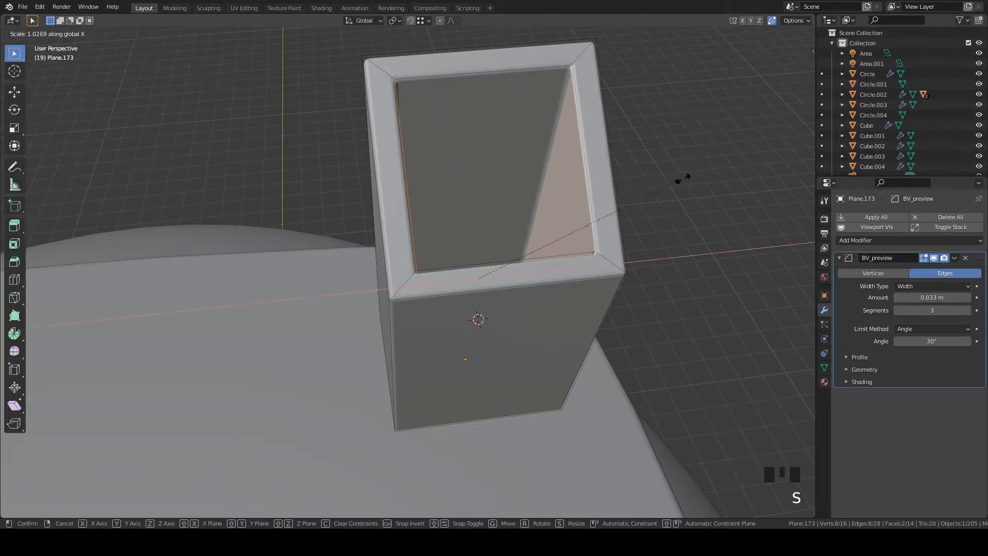
{"action": "left_click", "coordinate": [689, 179]}
Leave mesh editing, save the file in camera view and deselect the box
{"action": "key", "text": "Tab"}
{"action": "key", "text": "grave"}
{"action": "key", "text": "grave"}
{"action": "key", "text": "ctrl+s"}
{"action": "left_click", "coordinate": [544, 278]}
{"action": "scroll", "coordinate": [545, 278], "scroll_direction": "down", "scroll_amount": 12}
{"action": "middle_click_drag", "start_coordinate": [496, 302], "coordinate": [525, 302], "text": "shift"}
{"action": "scroll", "coordinate": [574, 294], "scroll_direction": "up", "scroll_amount": 5}
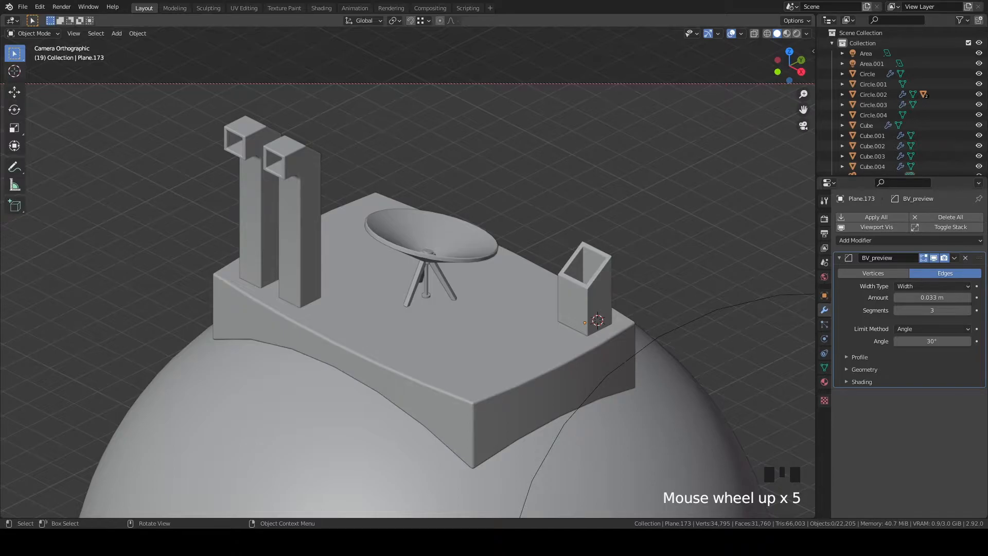
Hide the large sphere beneath the roof block
{"action": "middle_click_drag", "start_coordinate": [464, 195], "coordinate": [467, 355]}
{"action": "scroll", "coordinate": [473, 311], "scroll_direction": "up", "scroll_amount": 7}
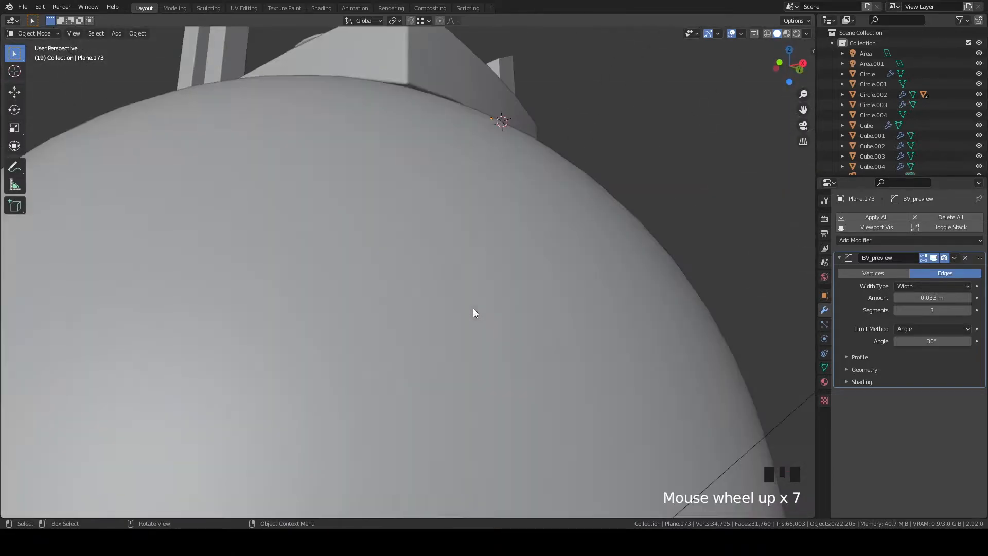
{"action": "left_click", "coordinate": [461, 293]}
{"action": "middle_click_drag", "start_coordinate": [461, 292], "coordinate": [493, 318], "text": "ctrl"}
{"action": "key", "text": "h"}
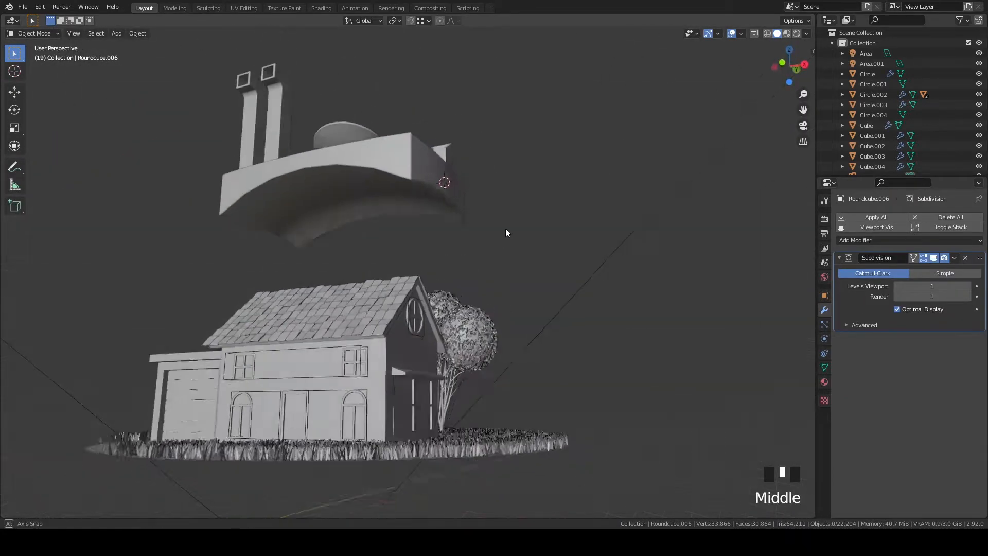
Snap the 3D cursor to a selected face on the roof block's curved underside, near its corner
{"action": "scroll", "coordinate": [381, 197], "scroll_direction": "up", "scroll_amount": 3}
{"action": "middle_click_drag", "start_coordinate": [382, 197], "coordinate": [511, 208], "text": "shift"}
{"action": "scroll", "coordinate": [511, 208], "scroll_direction": "up", "scroll_amount": 5}
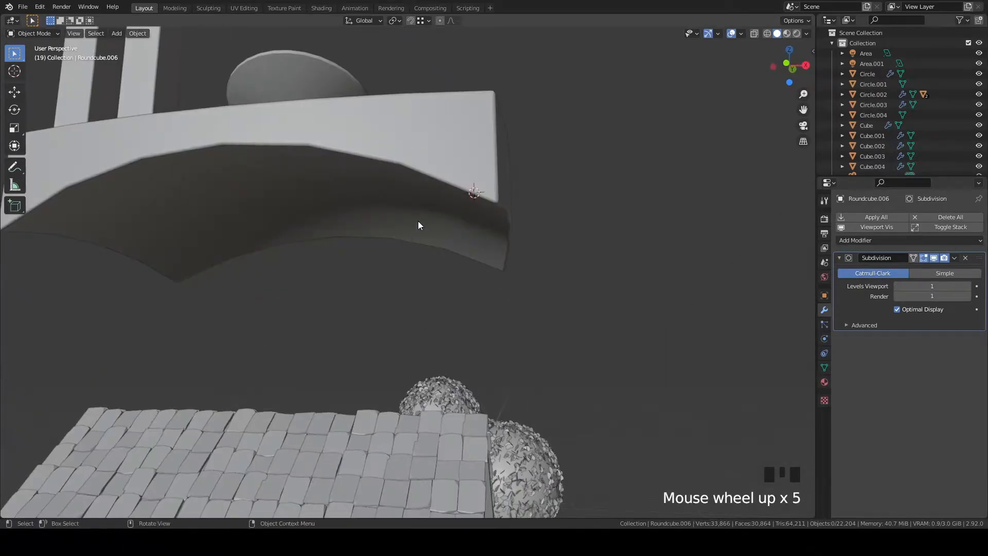
{"action": "left_click", "coordinate": [417, 229]}
{"action": "middle_click_drag", "start_coordinate": [416, 230], "coordinate": [513, 167]}
{"action": "key", "text": "Tab"}
{"action": "left_click", "coordinate": [419, 231]}
{"action": "middle_click_drag", "start_coordinate": [419, 232], "coordinate": [491, 287], "text": "shift"}
{"action": "key", "text": "shift+s"}
{"action": "left_click", "coordinate": [582, 325]}
{"action": "key", "text": "Tab"}
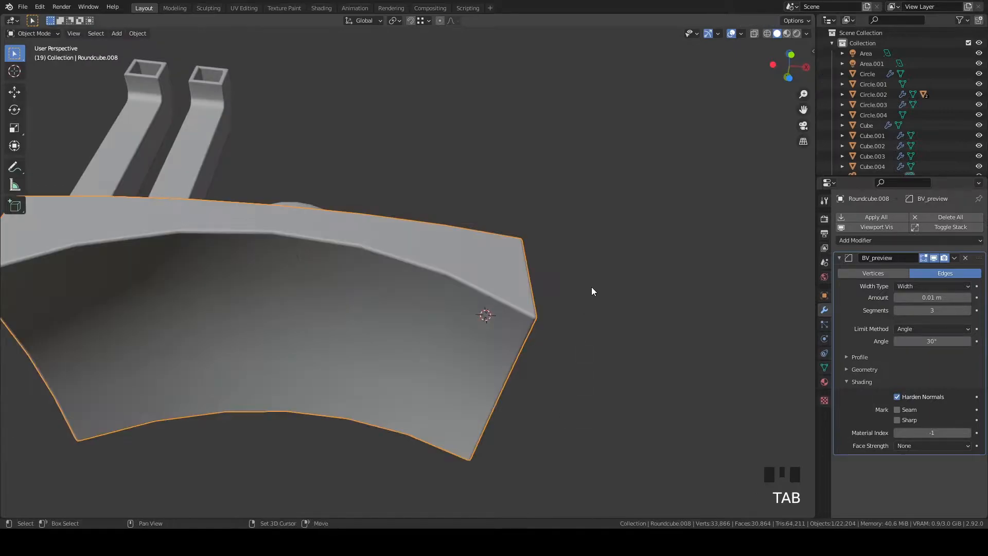
{"action": "key", "text": "shift+a"}
{"action": "mouse_move", "coordinate": [592, 286]}
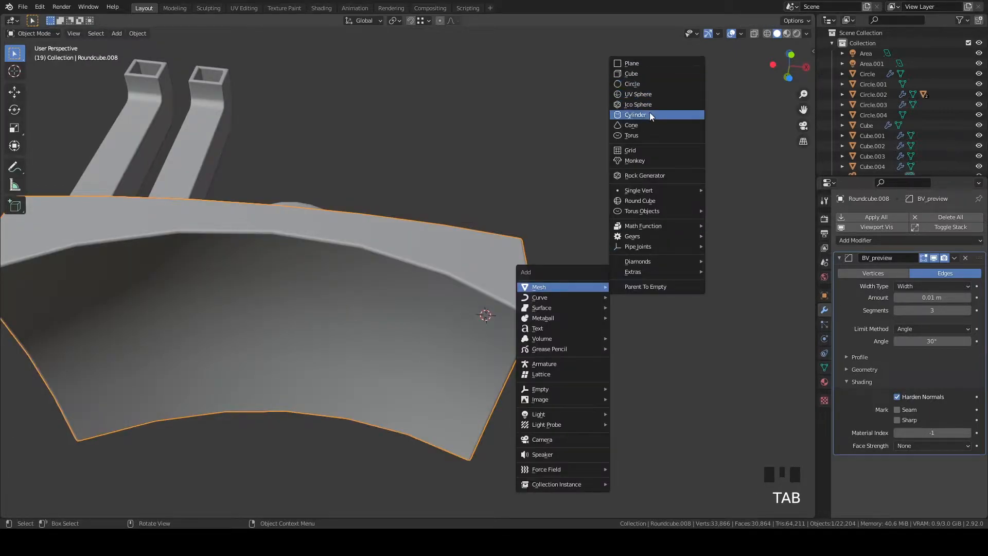
{"action": "left_click", "coordinate": [649, 114]}
{"action": "key", "text": "Tab"}
{"action": "key", "text": "s"}
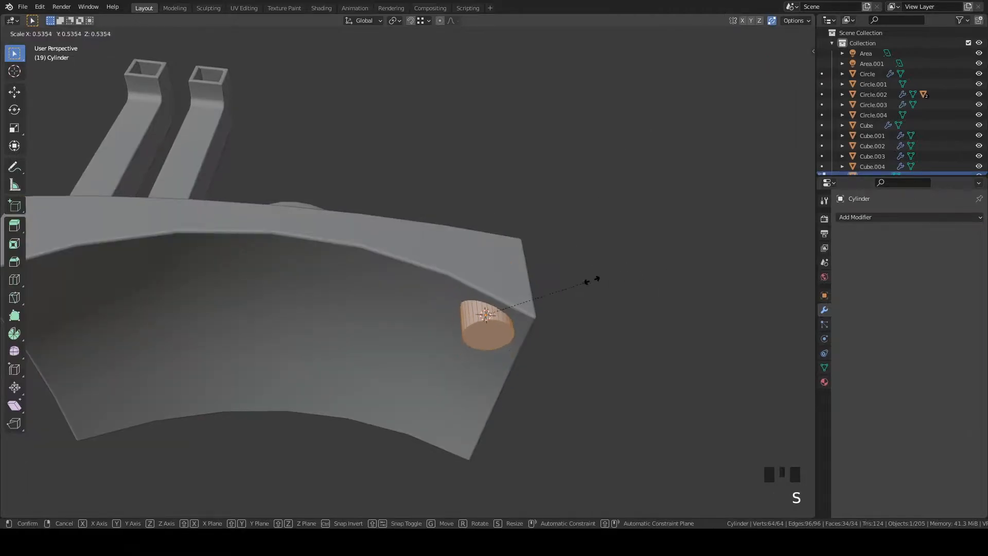
{"action": "right_click", "coordinate": [589, 280]}
{"action": "key", "text": "Tab"}
{"action": "key", "text": "x"}
{"action": "left_click", "coordinate": [677, 162]}
Add a circle mesh at the 3D cursor and scale its vertices down to about 0.373
{"action": "key", "text": "shift+a"}
{"action": "mouse_move", "coordinate": [701, 100]}
{"action": "left_click", "coordinate": [738, 122]}
{"action": "key", "text": "Tab"}
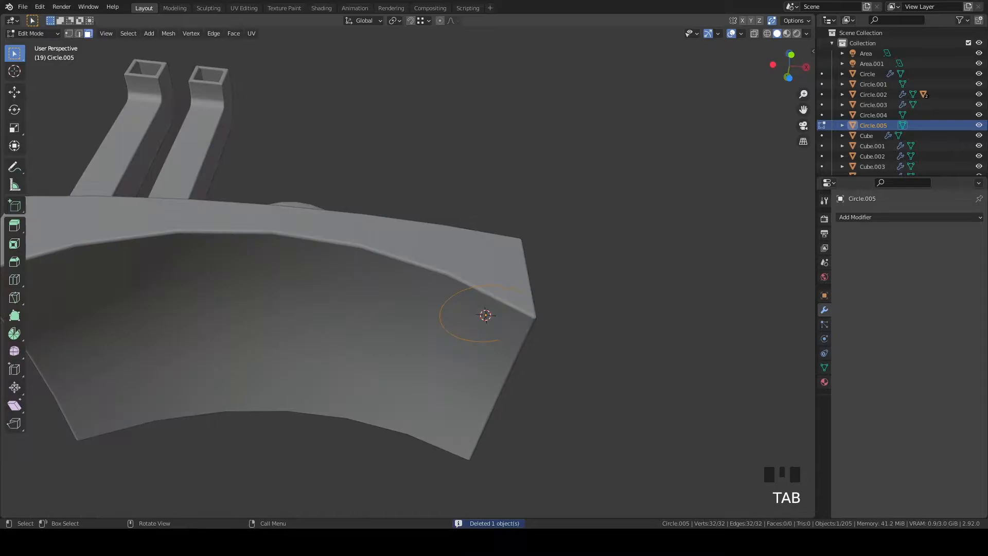
{"action": "key", "text": "s"}
{"action": "left_click", "coordinate": [555, 288]}
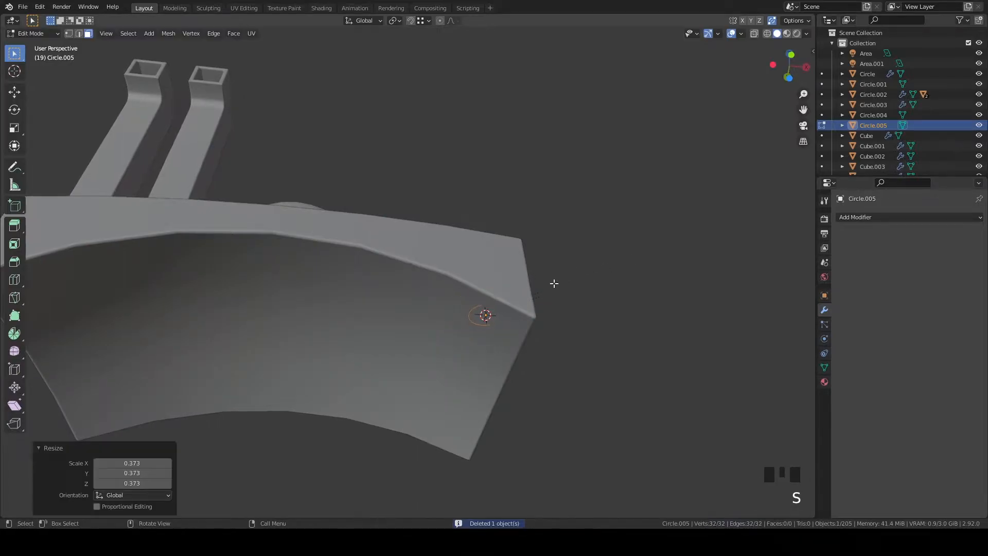
Extrude the circle about 1.04 m straight down into a tube beneath the roof block's corner
{"action": "scroll", "coordinate": [540, 276], "scroll_direction": "down", "scroll_amount": 2}
{"action": "key", "text": "grave"}
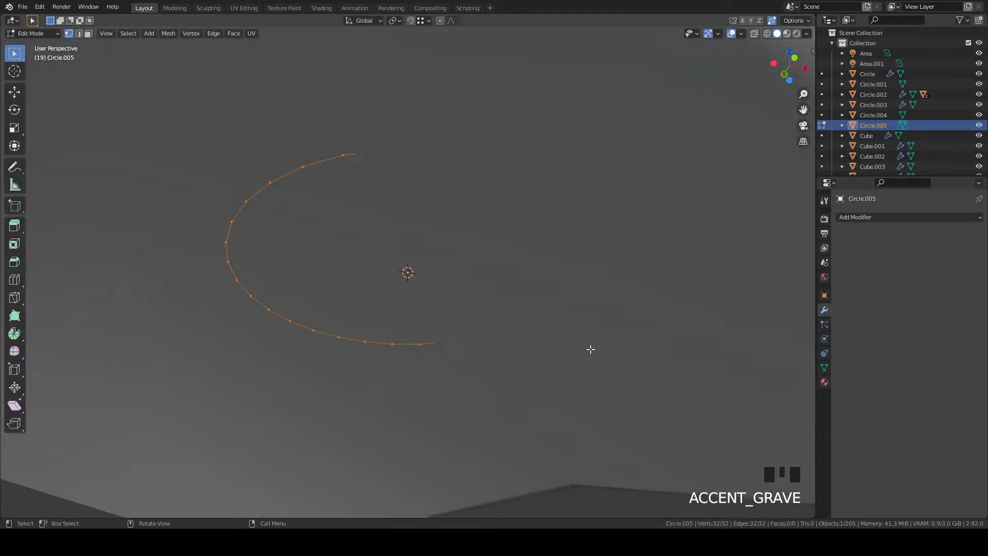
{"action": "scroll", "coordinate": [536, 310], "scroll_direction": "down", "scroll_amount": 13}
{"action": "middle_click_drag", "start_coordinate": [536, 311], "coordinate": [551, 298]}
{"action": "scroll", "coordinate": [520, 292], "scroll_direction": "up", "scroll_amount": 4}
{"action": "key", "text": "e"}
{"action": "left_click", "coordinate": [513, 398]}
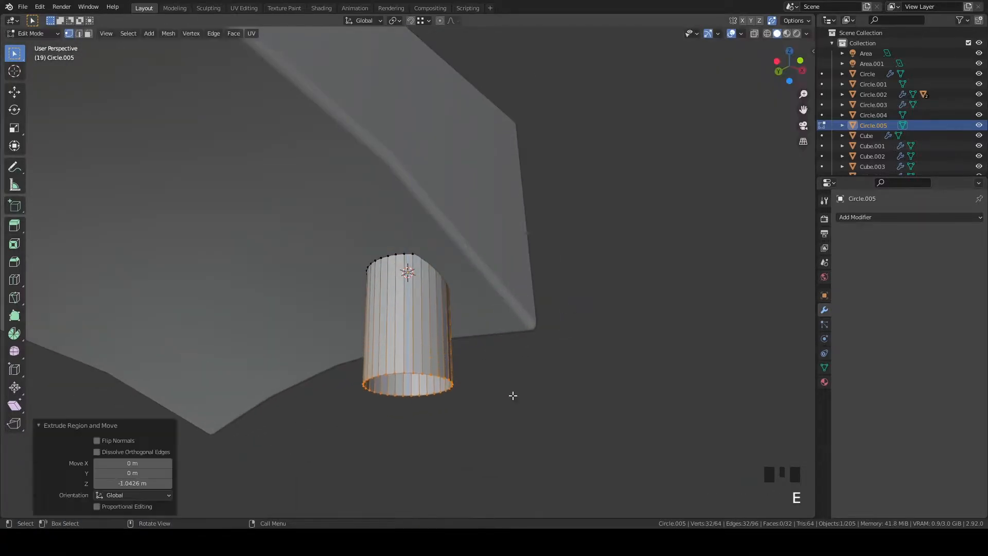
Cap the tube's lower opening, inset the face about 0.084 m and recess it about 0.12 m into the tube
{"action": "left_click", "coordinate": [405, 252], "text": "alt"}
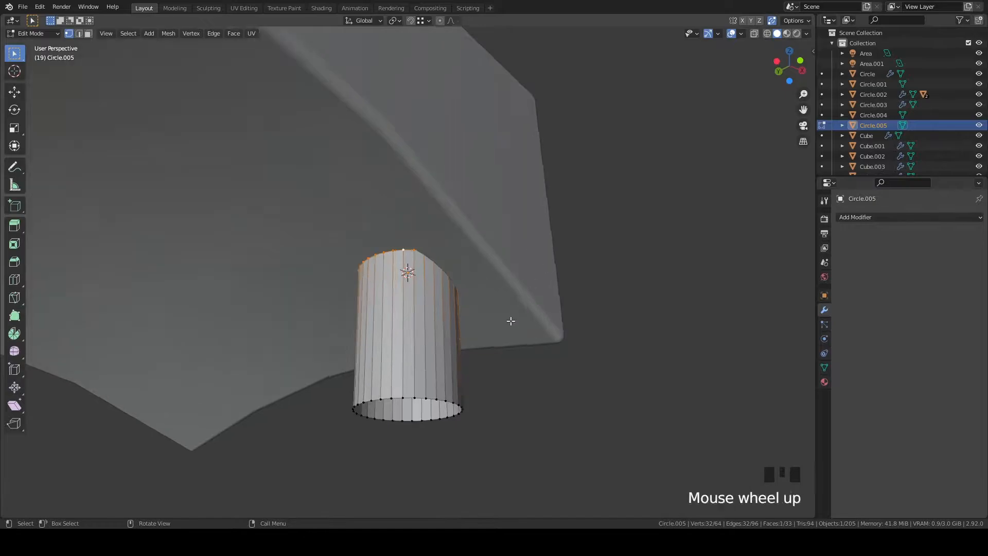
{"action": "middle_click_drag", "start_coordinate": [511, 321], "coordinate": [442, 321]}
{"action": "left_click", "coordinate": [424, 341], "text": "alt"}
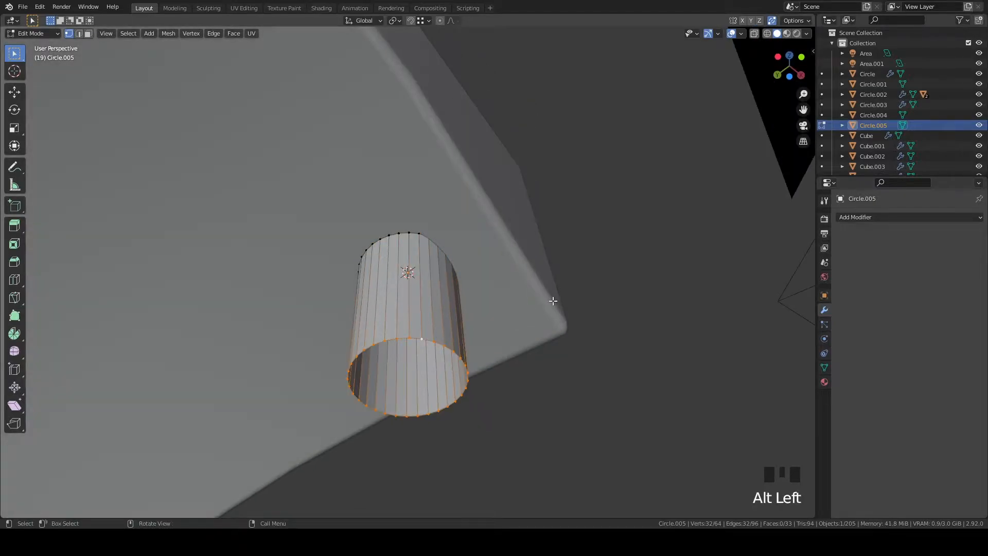
{"action": "key", "text": "f"}
{"action": "key", "text": "i"}
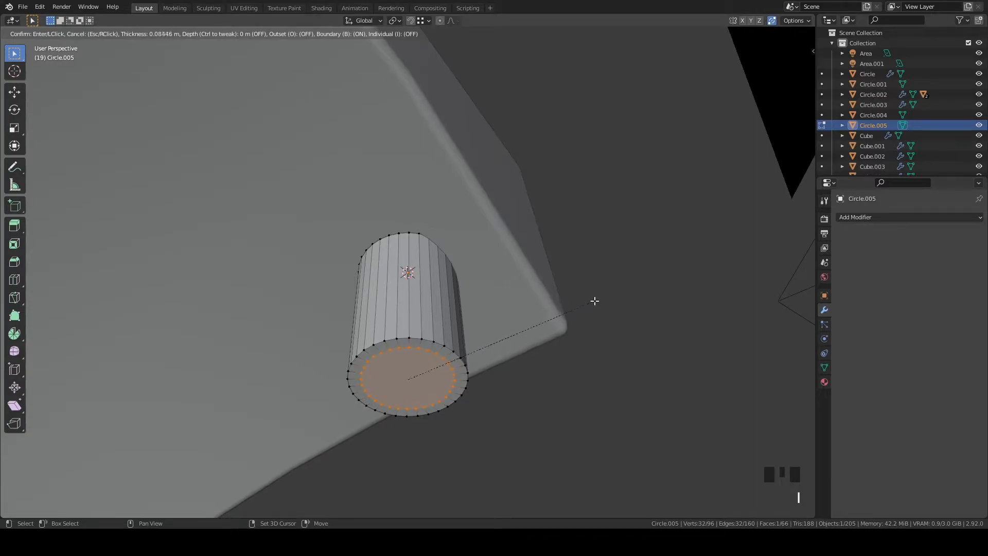
{"action": "left_click", "coordinate": [594, 300]}
{"action": "key", "text": "e"}
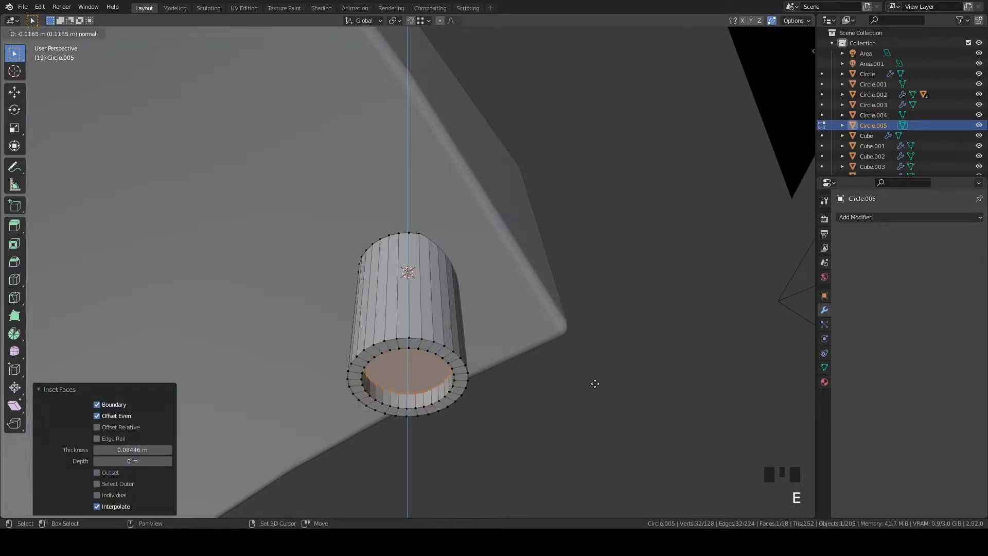
{"action": "left_click", "coordinate": [594, 387]}
Leave mesh editing and apply smooth shading to the tube
{"action": "key", "text": "Tab"}
{"action": "middle_click_drag", "start_coordinate": [486, 268], "coordinate": [472, 303]}
{"action": "right_click", "coordinate": [445, 326]}
{"action": "left_click", "coordinate": [444, 326]}
Scale the whole tube mesh horizontally in X and Y only, checking its size in camera view
{"action": "key", "text": "grave"}
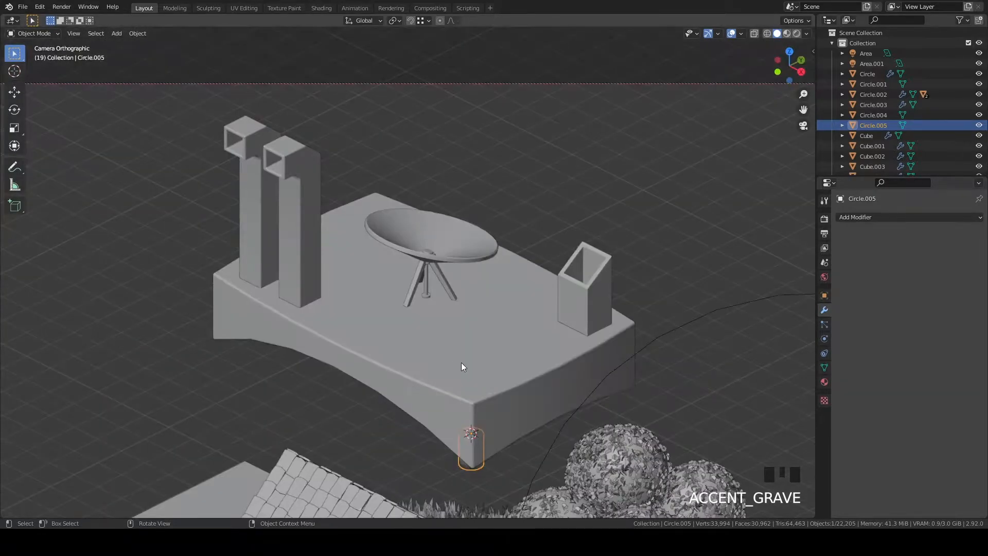
{"action": "middle_click_drag", "start_coordinate": [455, 365], "coordinate": [524, 335], "text": "shift"}
{"action": "scroll", "coordinate": [588, 384], "scroll_direction": "up", "scroll_amount": 4}
{"action": "key", "text": "Tab"}
{"action": "key", "text": "a"}
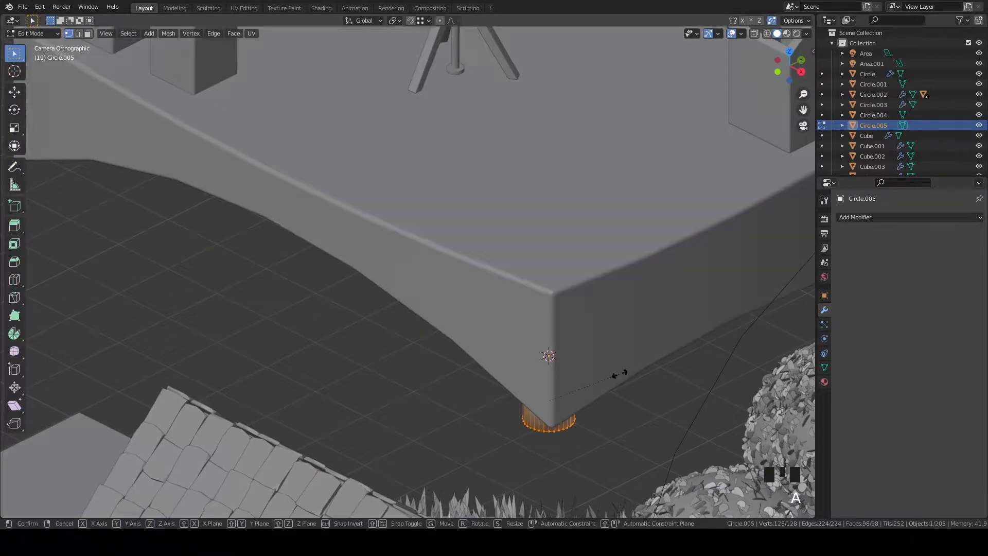
{"action": "key", "text": "s"}
{"action": "key", "text": "shift+z"}
{"action": "left_click", "coordinate": [705, 387]}
Lengthen the tube by moving its lower rim and recess vertices about 0.19 m down in front wireframe view
{"action": "middle_click_drag", "start_coordinate": [704, 387], "coordinate": [595, 326]}
{"action": "scroll", "coordinate": [595, 326], "scroll_direction": "down", "scroll_amount": 6}
{"action": "key", "text": "grave"}
{"action": "key", "text": "z"}
{"action": "left_click", "coordinate": [404, 346]}
{"action": "left_click_drag", "start_coordinate": [298, 273], "coordinate": [481, 378]}
{"action": "key", "text": "g"}
{"action": "key", "text": "z"}
{"action": "left_click", "coordinate": [516, 415]}
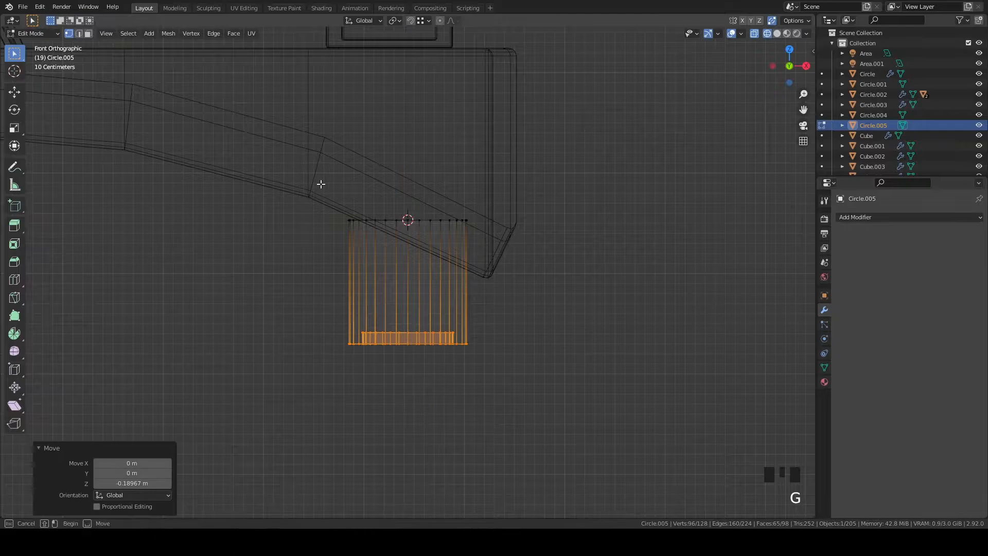
Raise the entire tube mesh slightly along Z into the roof block and leave mesh editing
{"action": "left_click", "coordinate": [509, 252]}
{"action": "key", "text": "a"}
{"action": "key", "text": "g"}
{"action": "key", "text": "z"}
{"action": "left_click", "coordinate": [536, 236]}
{"action": "key", "text": "Tab"}
Return to solid shading and enable Auto Smooth at 30° for the tube
{"action": "scroll", "coordinate": [505, 252], "scroll_direction": "down", "scroll_amount": 5}
{"action": "key", "text": "z"}
{"action": "left_click", "coordinate": [619, 252]}
{"action": "scroll", "coordinate": [451, 255], "scroll_direction": "down", "scroll_amount": 4}
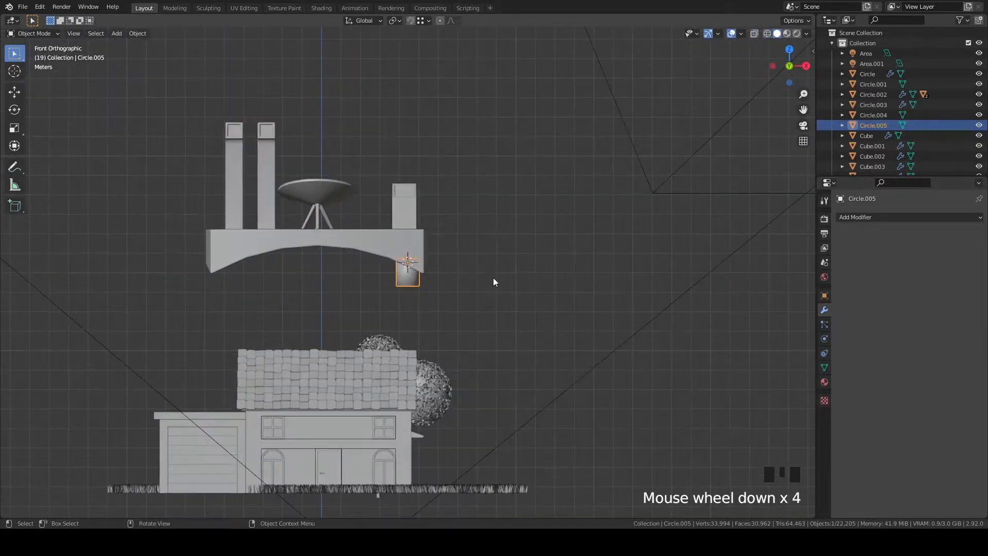
{"action": "left_click", "coordinate": [824, 368]}
{"action": "left_click", "coordinate": [896, 408]}
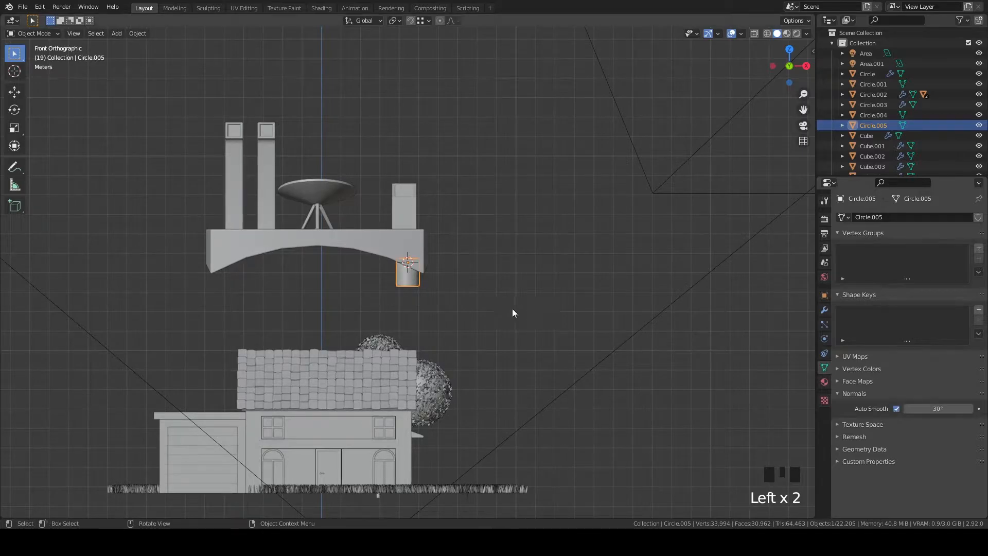
Add an Array modifier to the tube with a relative X offset factor of -1.2
{"action": "scroll", "coordinate": [450, 273], "scroll_direction": "up", "scroll_amount": 5}
{"action": "scroll", "coordinate": [551, 272], "scroll_direction": "up", "scroll_amount": 3}
{"action": "left_click", "coordinate": [824, 310]}
{"action": "left_click", "coordinate": [866, 217]}
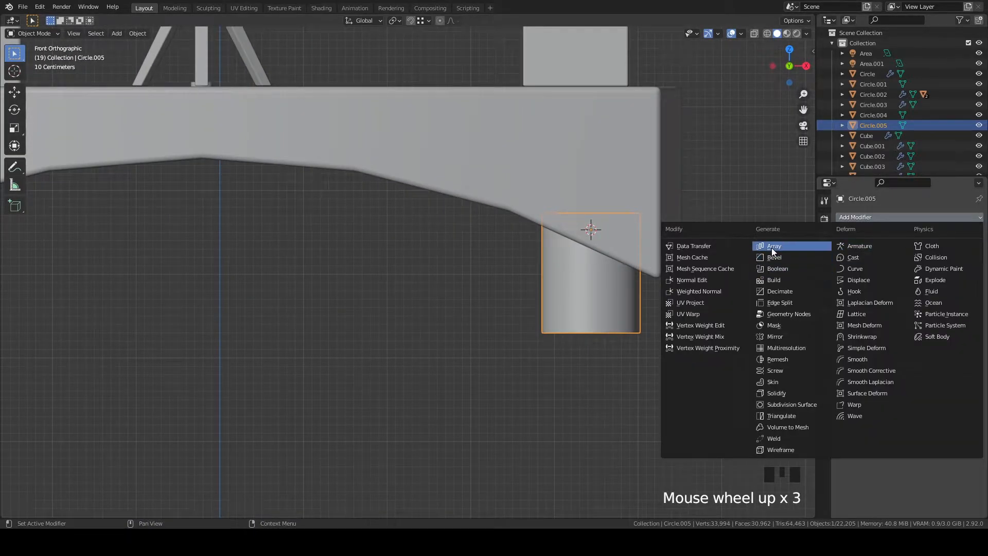
{"action": "left_click", "coordinate": [772, 246]}
{"action": "scroll", "coordinate": [545, 251], "scroll_direction": "down", "scroll_amount": 5}
{"action": "left_click_drag", "start_coordinate": [934, 319], "coordinate": [893, 318]}
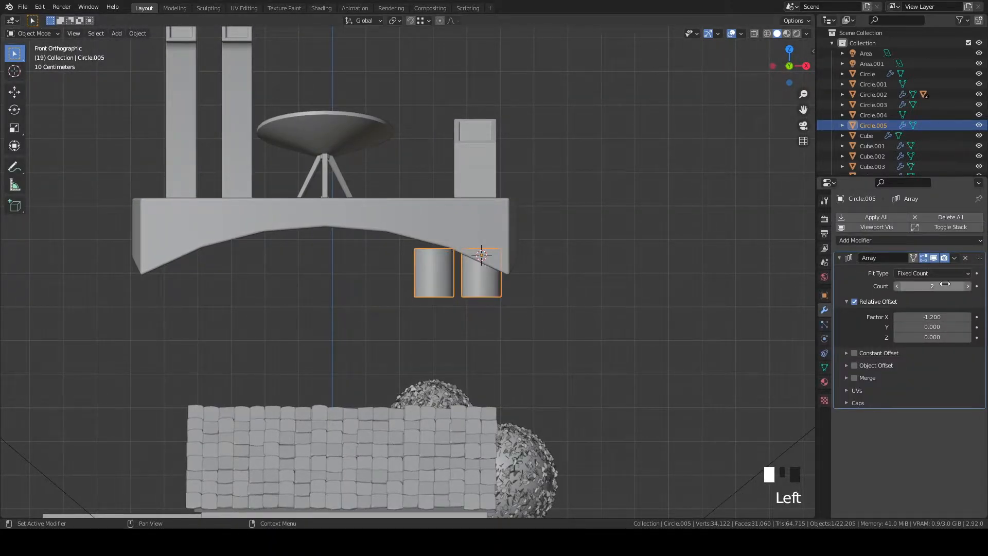
Set the tube array's count to 5 and its relative X offset factor to -2
{"action": "left_click", "coordinate": [968, 286]}
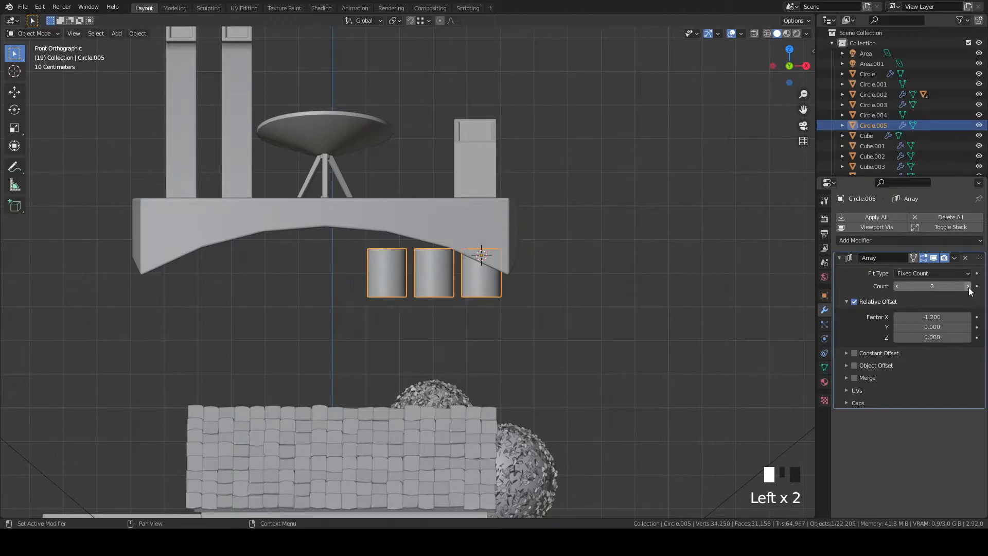
{"action": "left_click", "coordinate": [968, 286]}
{"action": "mouse_move", "coordinate": [931, 317]}
{"action": "left_mouse_down", "text": "shift"}
{"action": "mouse_move", "coordinate": [859, 317]}
{"action": "mouse_move", "coordinate": [949, 314]}
{"action": "left_mouse_up", "text": "shift"}
{"action": "left_click", "coordinate": [968, 286]}
{"action": "scroll", "coordinate": [560, 181], "scroll_direction": "down", "scroll_amount": 3}
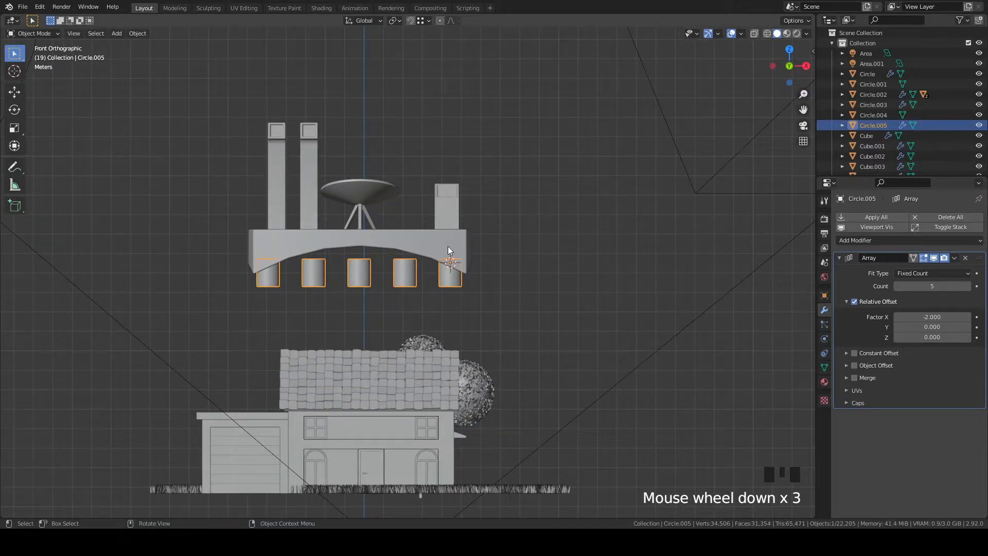
Select the lower vertices of the roof block's arched underside from the chimney end past the centre in wireframe
{"action": "scroll", "coordinate": [429, 245], "scroll_direction": "up", "scroll_amount": 3}
{"action": "left_click", "coordinate": [415, 239]}
{"action": "key", "text": "Tab"}
{"action": "scroll", "coordinate": [444, 240], "scroll_direction": "down", "scroll_amount": 2}
{"action": "scroll", "coordinate": [444, 240], "scroll_direction": "down", "scroll_amount": 1}
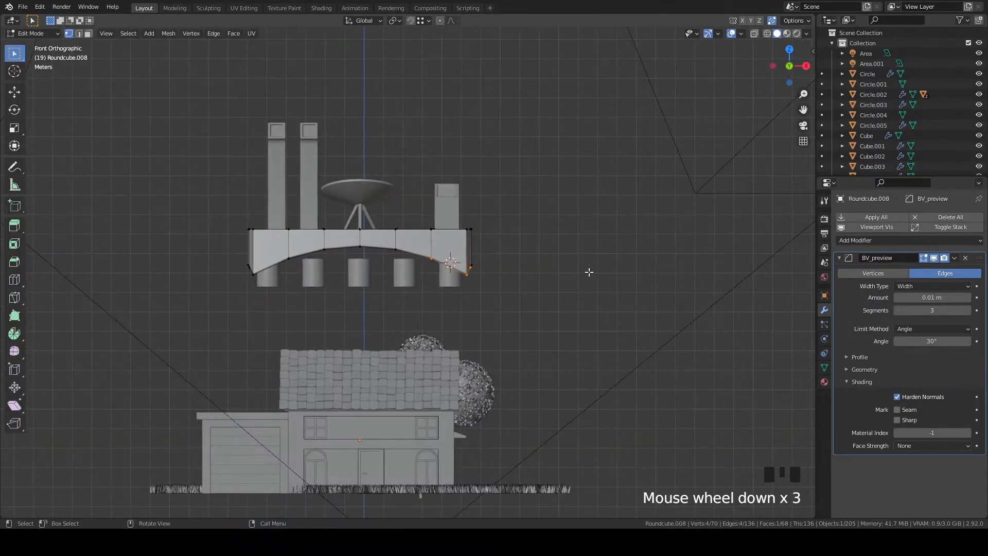
{"action": "key", "text": "z"}
{"action": "left_click_drag", "start_coordinate": [229, 249], "coordinate": [414, 329]}
{"action": "scroll", "coordinate": [330, 250], "scroll_direction": "up", "scroll_amount": 2}
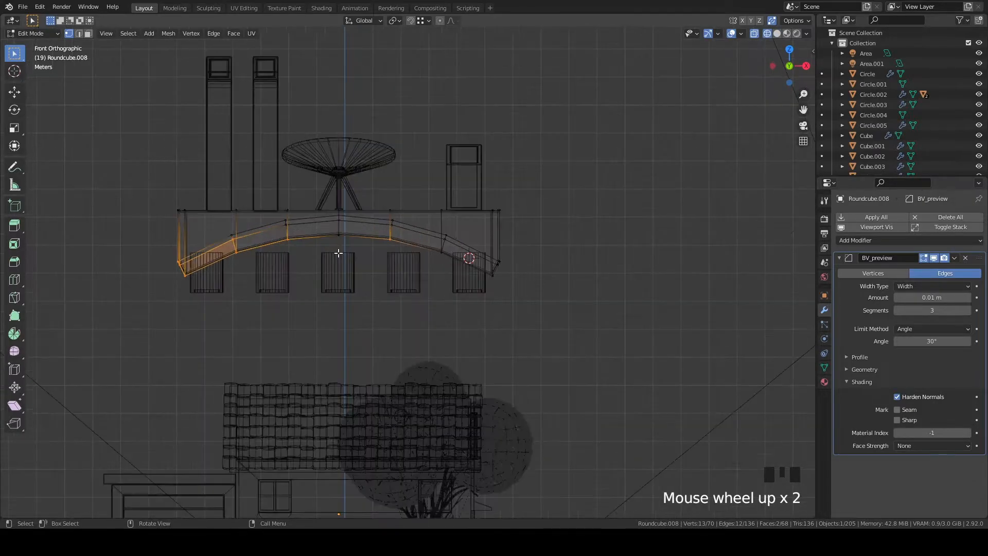
{"action": "left_click", "coordinate": [301, 227], "text": "shift"}
{"action": "left_click", "coordinate": [337, 227], "text": "shift"}
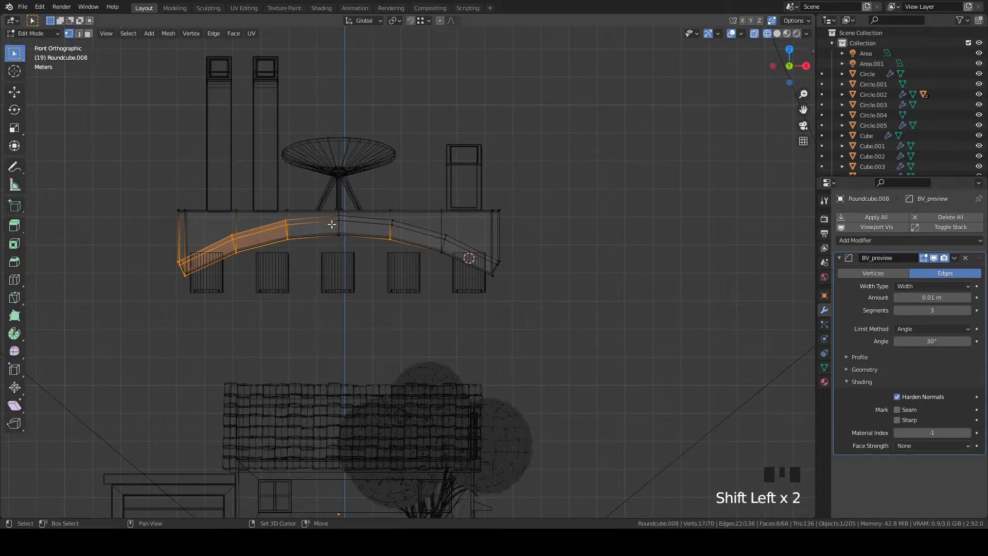
{"action": "left_click", "coordinate": [394, 234], "text": "shift"}
{"action": "left_click_drag", "start_coordinate": [420, 242], "coordinate": [420, 242], "text": "shift"}
Add the remaining underside vertices toward the corner-box end to the selection, restore solid shading and leave mesh editing
{"action": "scroll", "coordinate": [380, 234], "scroll_direction": "up", "scroll_amount": 3}
{"action": "middle_click_drag", "start_coordinate": [342, 226], "coordinate": [385, 253], "text": "shift"}
{"action": "left_click_drag", "start_coordinate": [624, 285], "coordinate": [788, 414], "text": "shift"}
{"action": "scroll", "coordinate": [701, 371], "scroll_direction": "down", "scroll_amount": 5}
{"action": "middle_click_drag", "start_coordinate": [702, 370], "coordinate": [520, 313], "text": "shift"}
{"action": "left_click_drag", "start_coordinate": [520, 313], "coordinate": [591, 360], "text": "shift"}
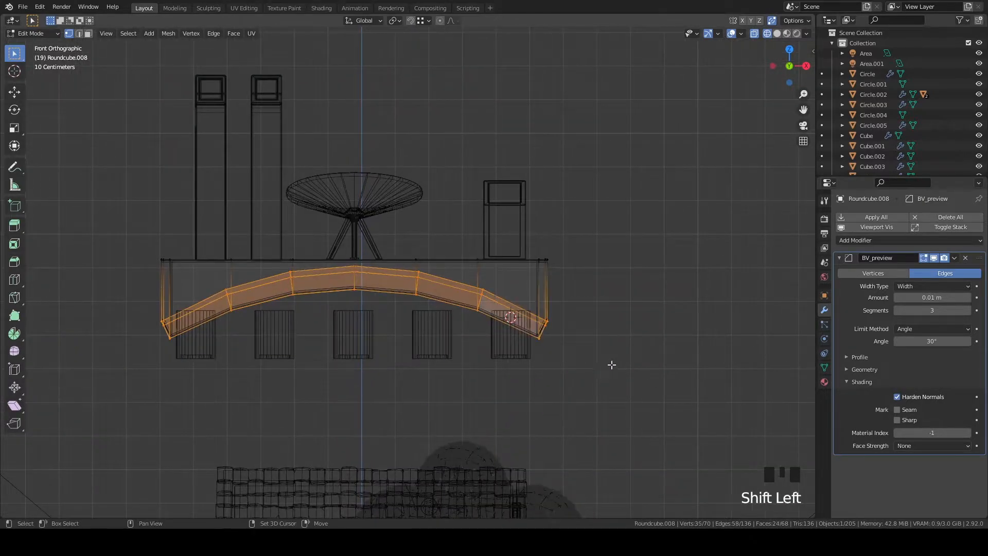
{"action": "key", "text": "z"}
{"action": "mouse_move", "coordinate": [776, 360]}
{"action": "middle_mouse_down"}
{"action": "mouse_move", "coordinate": [566, 338]}
{"action": "mouse_move", "coordinate": [515, 306]}
{"action": "mouse_move", "coordinate": [554, 342]}
{"action": "middle_mouse_up"}
{"action": "key", "text": "Tab"}
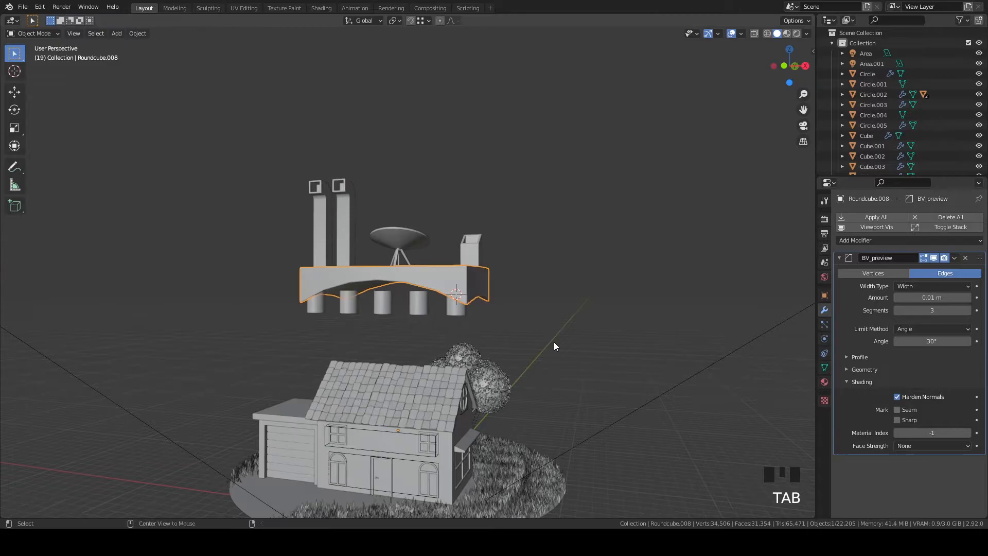
Unhide the large sphere and preview the roof block and tubes in rendered camera view
{"action": "key", "text": "alt+h"}
{"action": "key", "text": "Tab"}
{"action": "key", "text": "grave"}
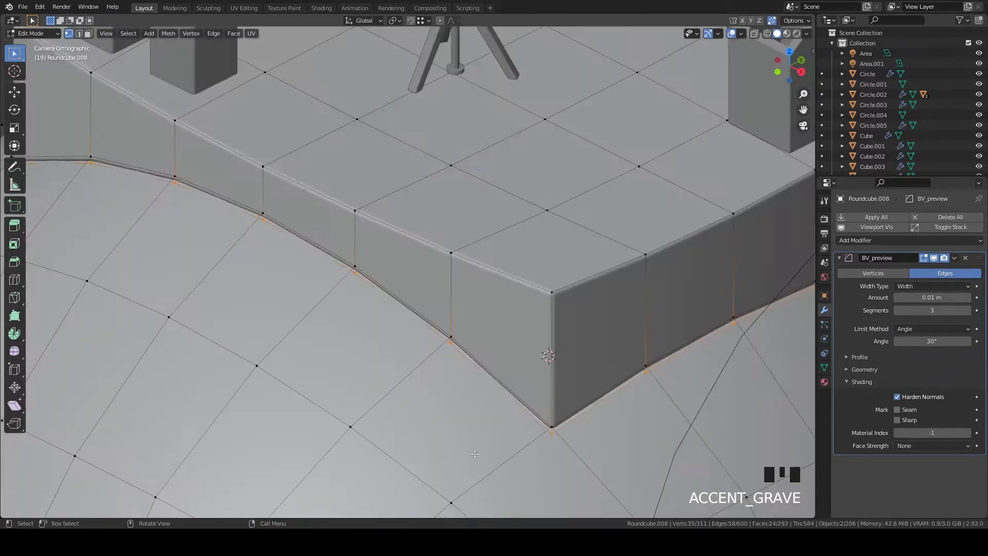
{"action": "key", "text": "Tab"}
{"action": "scroll", "coordinate": [489, 421], "scroll_direction": "down", "scroll_amount": 6}
{"action": "key", "text": "z"}
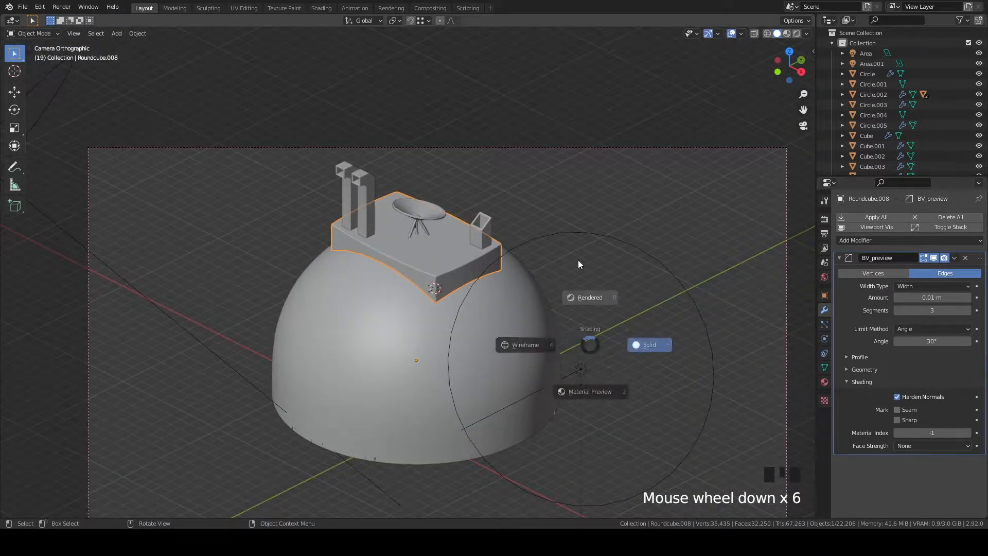
{"action": "left_click", "coordinate": [624, 308]}
{"action": "scroll", "coordinate": [649, 304], "scroll_direction": "up", "scroll_amount": 5}
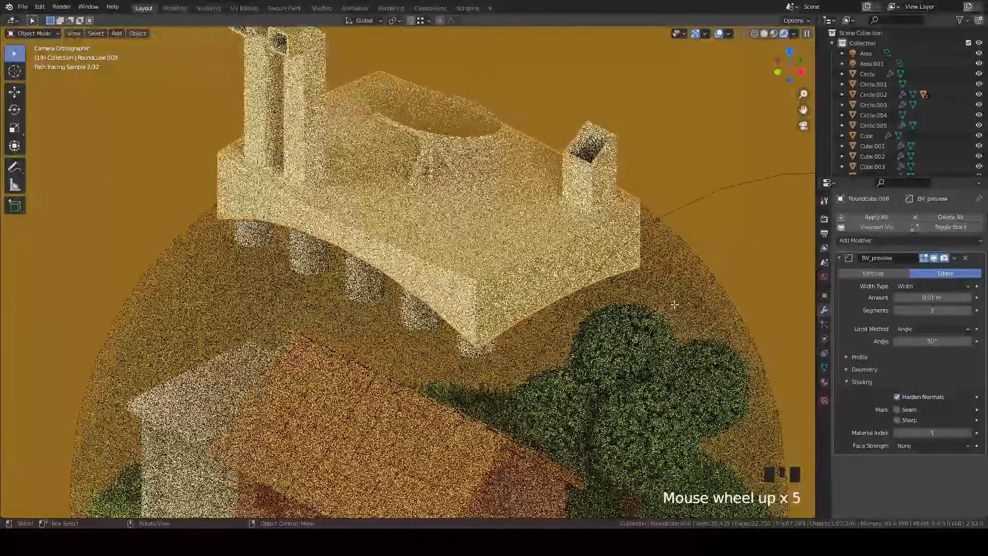
Try to flatten the roof block's selected underside vertices by scaling them along Z
{"action": "key", "text": "Tab"}
{"action": "key", "text": "s"}
{"action": "key", "text": "z"}
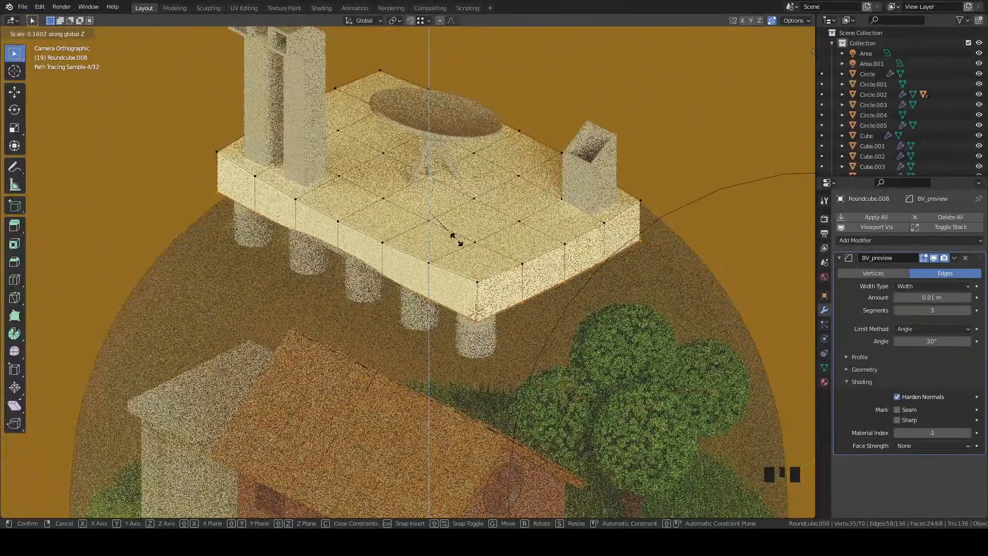
{"action": "left_click", "coordinate": [453, 236]}
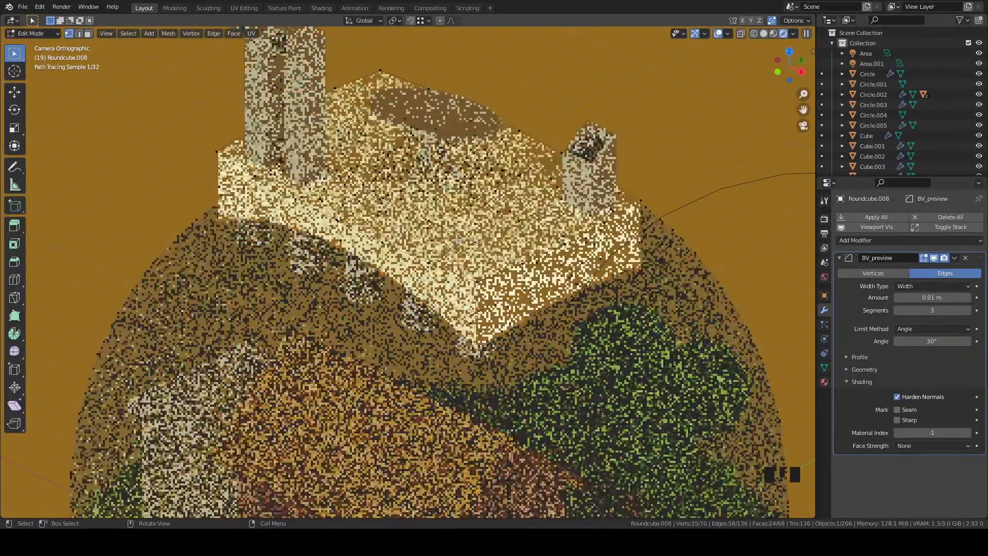
{"action": "key", "text": "Tab"}
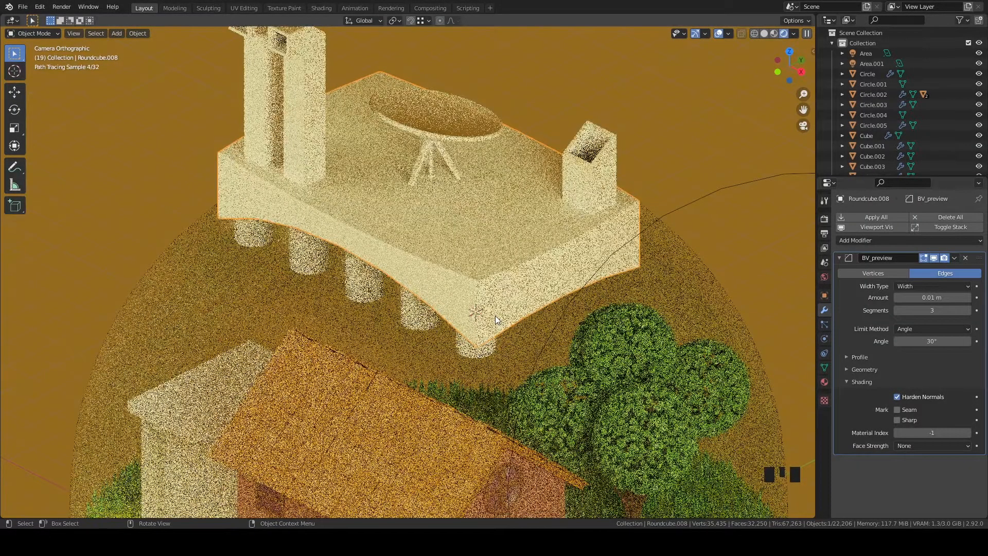
Select the large sphere in wireframe, hide it again and return to solid shading
{"action": "key", "text": "z"}
{"action": "left_click", "coordinate": [712, 324]}
{"action": "middle_click_drag", "start_coordinate": [712, 324], "coordinate": [368, 298]}
{"action": "scroll", "coordinate": [369, 298], "scroll_direction": "up", "scroll_amount": 3}
{"action": "key", "text": "z"}
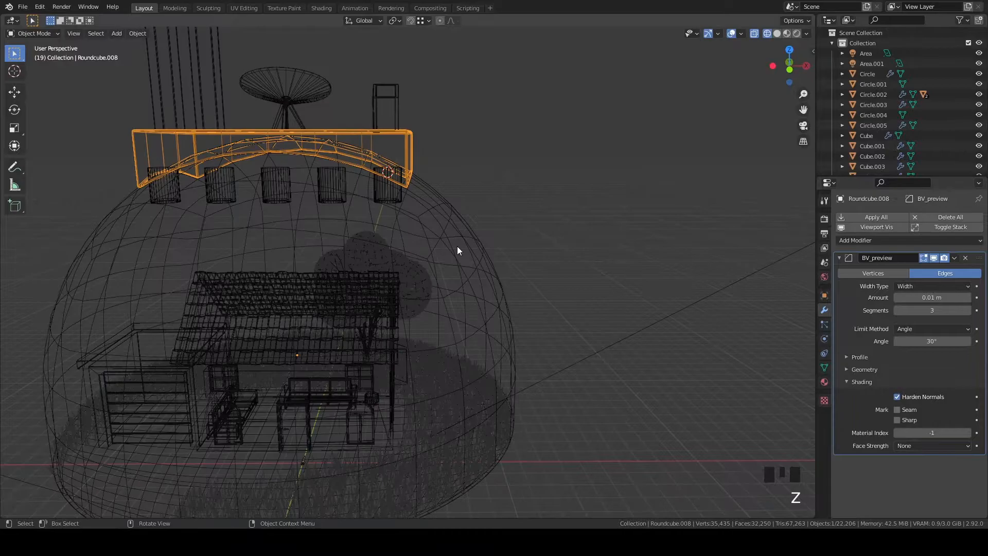
{"action": "left_click", "coordinate": [457, 246]}
{"action": "key", "text": "z"}
{"action": "left_click", "coordinate": [637, 285]}
Select the tube row in front view and apply its Array modifier
{"action": "key", "text": "grave"}
{"action": "left_click", "coordinate": [381, 150]}
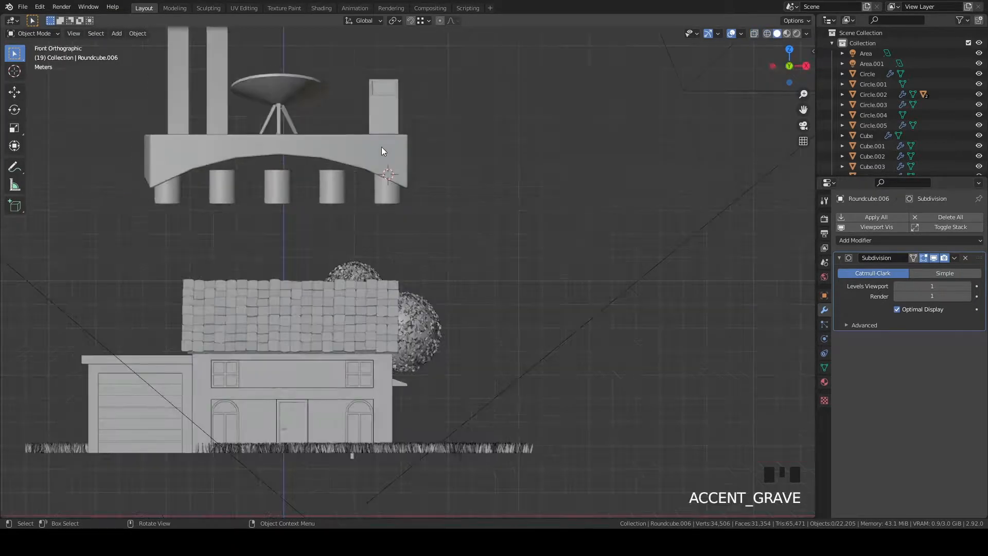
{"action": "middle_click_drag", "start_coordinate": [381, 150], "coordinate": [558, 275], "text": "shift"}
{"action": "scroll", "coordinate": [457, 354], "scroll_direction": "up", "scroll_amount": 4}
{"action": "left_click", "coordinate": [616, 356]}
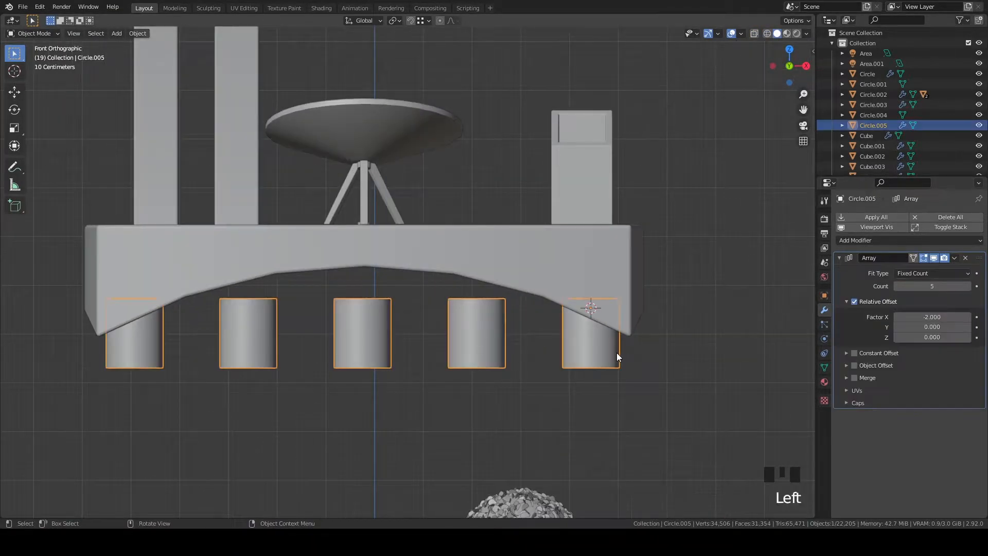
{"action": "key", "text": "ctrl+a"}
In Edit Mode, raise the second tube from the left about 0.59 m along Z toward the arched underside
{"action": "key", "text": "Tab"}
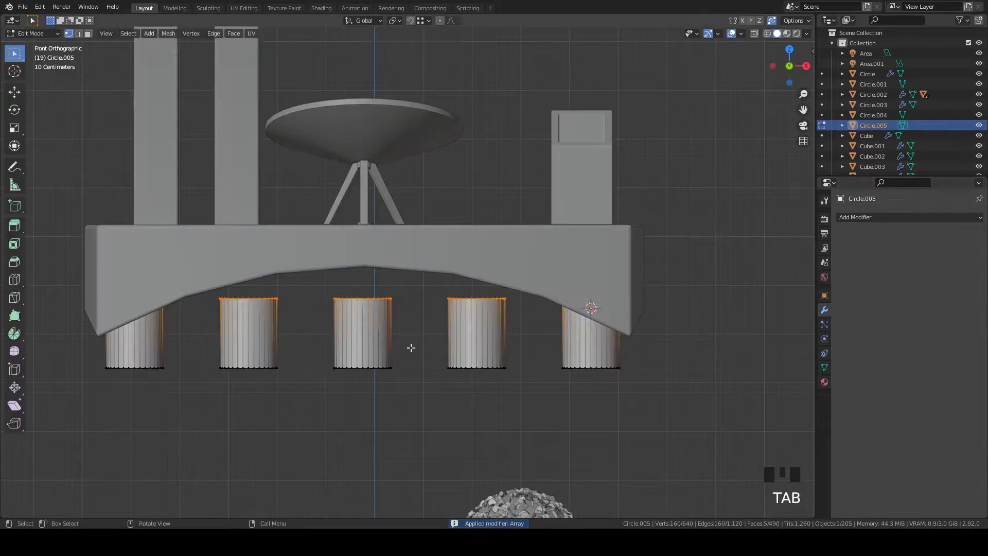
{"action": "middle_click_drag", "start_coordinate": [508, 343], "coordinate": [541, 317], "text": "shift"}
{"action": "key", "text": "z"}
{"action": "left_click_drag", "start_coordinate": [224, 243], "coordinate": [330, 411]}
{"action": "key", "text": "g"}
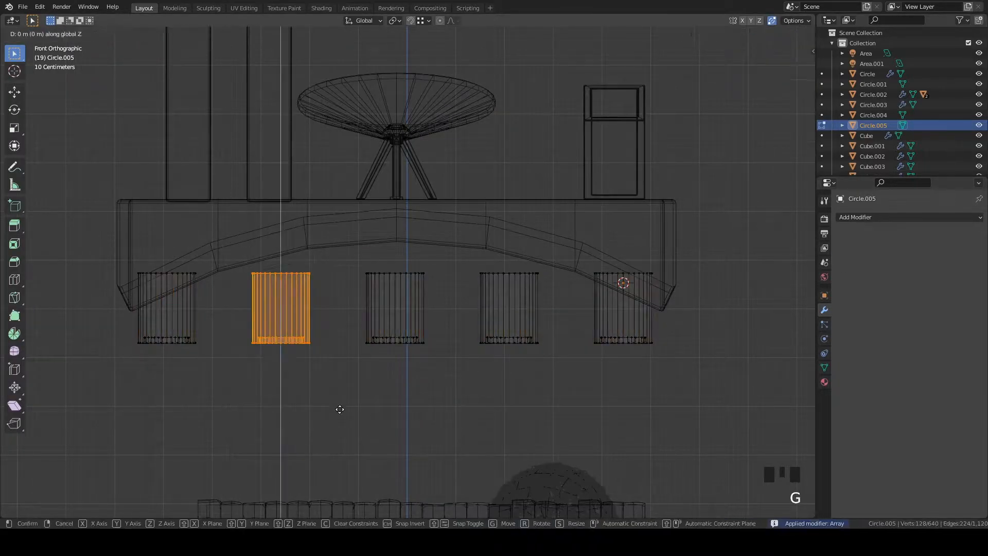
{"action": "key", "text": "z"}
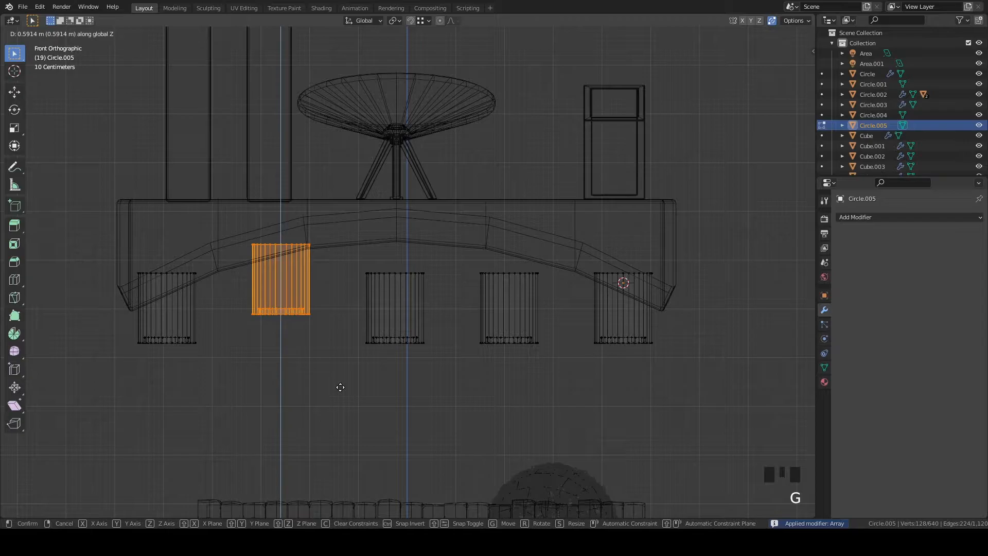
{"action": "left_click", "coordinate": [340, 387]}
Raise the middle tube up to the arch along Z, and raise the fourth tube about 0.44 m
{"action": "left_click_drag", "start_coordinate": [336, 264], "coordinate": [471, 431]}
{"action": "key", "text": "g"}
{"action": "key", "text": "z"}
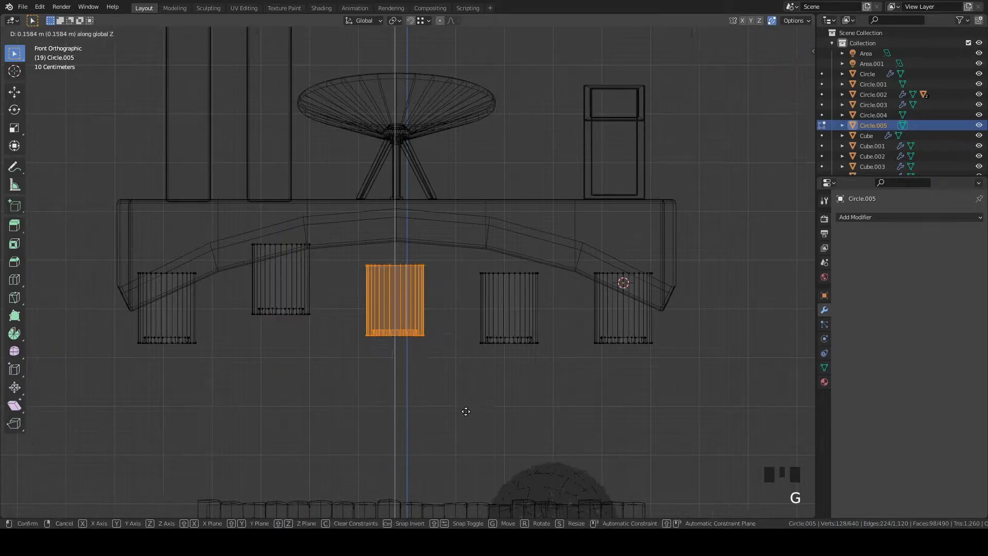
{"action": "left_click", "coordinate": [463, 394]}
{"action": "left_click_drag", "start_coordinate": [445, 242], "coordinate": [562, 399]}
{"action": "key", "text": "g"}
{"action": "key", "text": "z"}
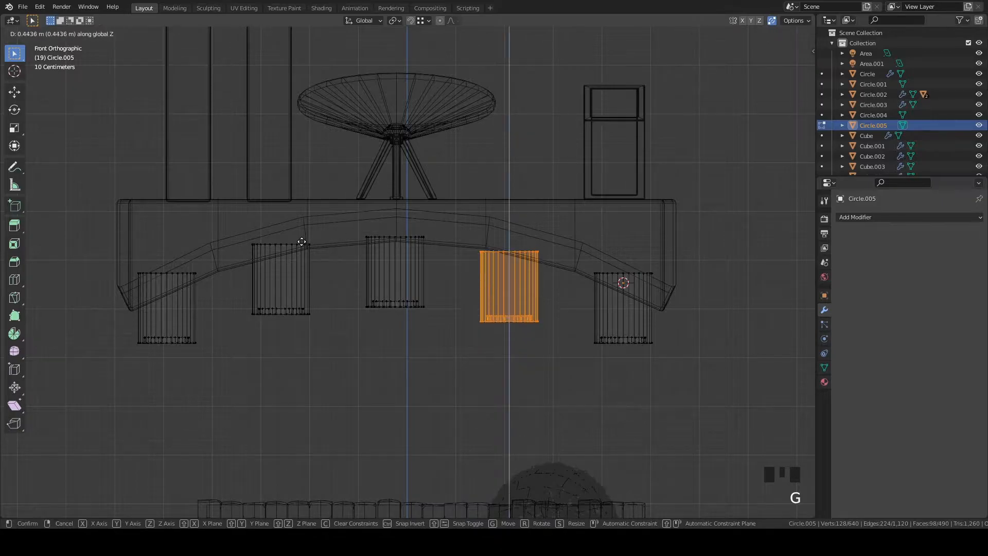
{"action": "left_click", "coordinate": [302, 242]}
Return to solid shading and select all linked geometry of the middle tube
{"action": "key", "text": "shift+z"}
{"action": "scroll", "coordinate": [627, 335], "scroll_direction": "down", "scroll_amount": 2}
{"action": "middle_click_drag", "start_coordinate": [627, 334], "coordinate": [607, 294]}
{"action": "scroll", "coordinate": [420, 309], "scroll_direction": "up", "scroll_amount": 5}
{"action": "key", "text": "Tab"}
{"action": "left_click", "coordinate": [399, 283]}
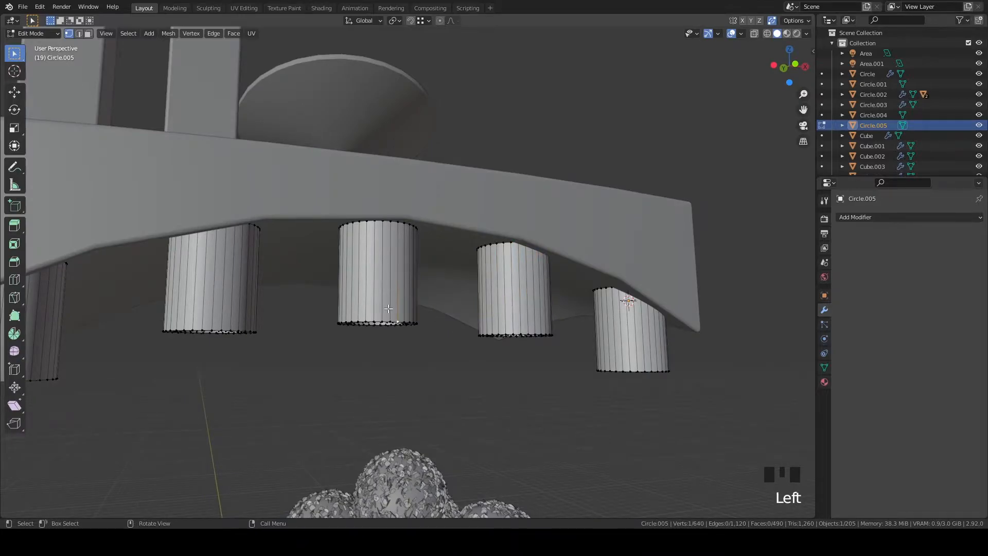
{"action": "key", "text": "l"}
{"action": "key", "text": "l"}
{"action": "key", "text": "grave"}
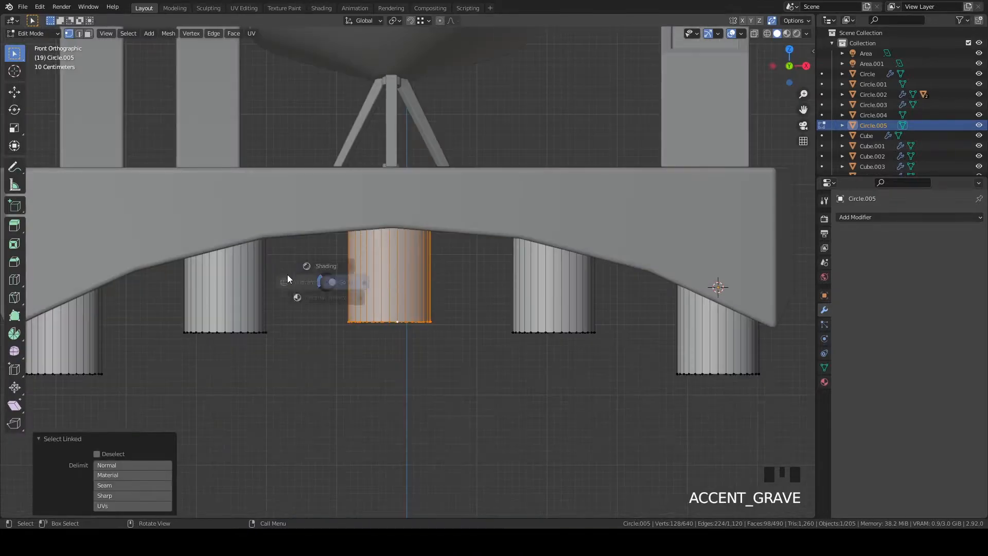
{"action": "key", "text": "shift+z"}
{"action": "scroll", "coordinate": [491, 335], "scroll_direction": "up", "scroll_amount": 3}
{"action": "key", "text": "g"}
{"action": "key", "text": "Escape"}
{"action": "key", "text": "z"}
{"action": "left_click", "coordinate": [554, 369]}
Raise the selected middle tube another 0.31 m or so along Z into the roof block
{"action": "key", "text": "grave"}
{"action": "mouse_move", "coordinate": [648, 404]}
{"action": "middle_mouse_down"}
{"action": "mouse_move", "coordinate": [563, 353]}
{"action": "mouse_move", "coordinate": [518, 212]}
{"action": "mouse_move", "coordinate": [505, 201]}
{"action": "middle_mouse_up"}
{"action": "scroll", "coordinate": [545, 283], "scroll_direction": "up", "scroll_amount": 4}
{"action": "scroll", "coordinate": [544, 284], "scroll_direction": "down", "scroll_amount": 2}
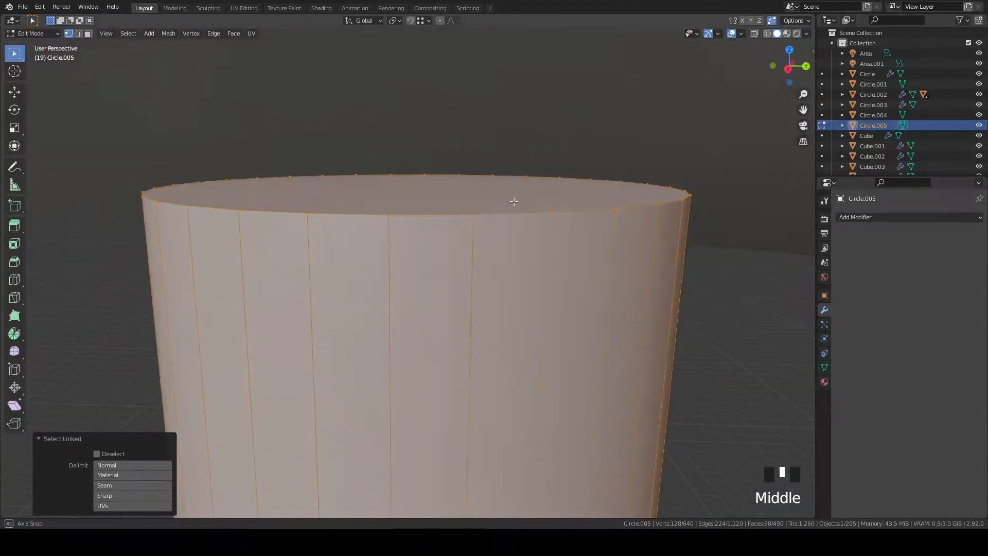
{"action": "key", "text": "g"}
{"action": "key", "text": "z"}
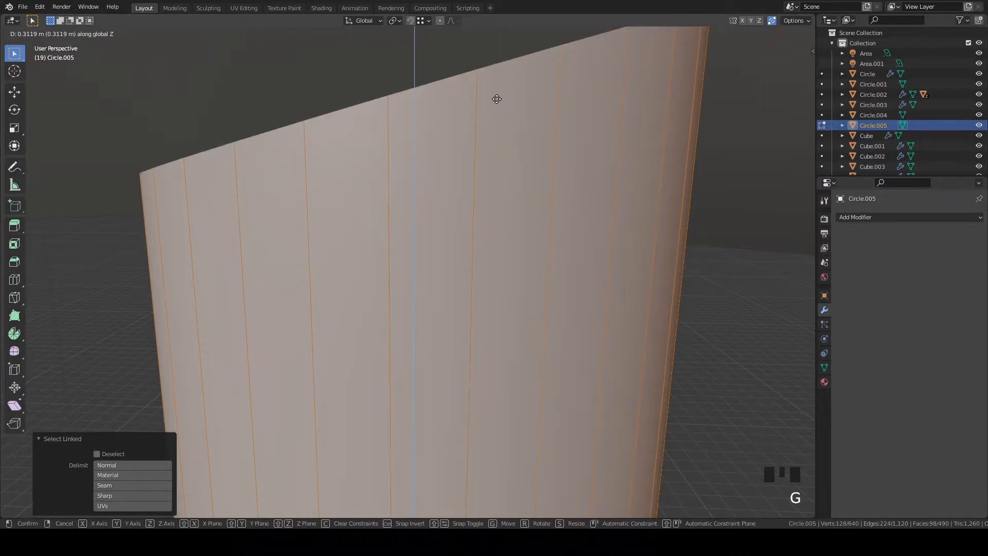
{"action": "left_click", "coordinate": [496, 99]}
{"action": "middle_click_drag", "start_coordinate": [511, 183], "coordinate": [576, 205]}
Leave mesh editing, return to the camera view and save the file
{"action": "key", "text": "Tab"}
{"action": "scroll", "coordinate": [600, 195], "scroll_direction": "down", "scroll_amount": 5}
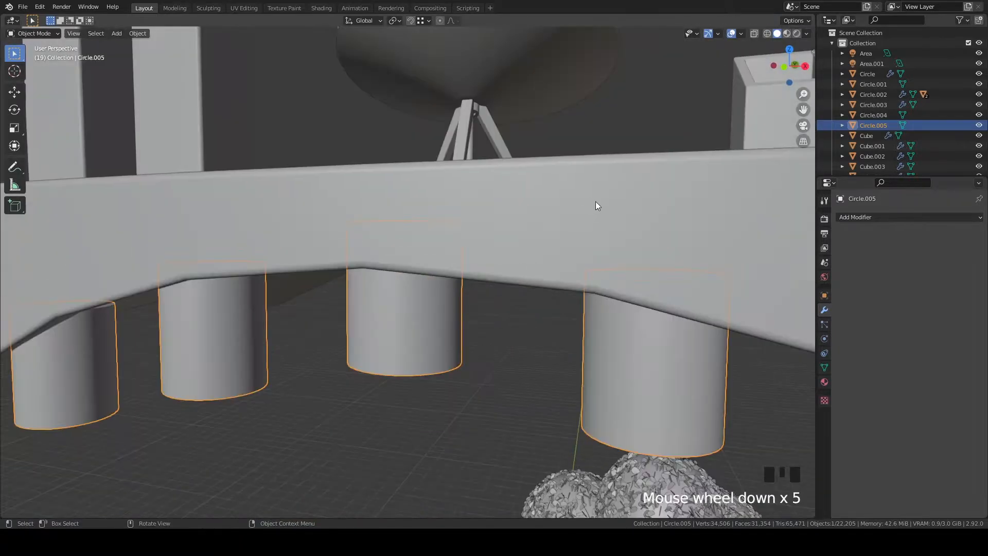
{"action": "key", "text": "grave"}
{"action": "key", "text": "ctrl+s"}
Move the row of tubes about 0.17 m along Y, further under the roof block
{"action": "middle_click_drag", "start_coordinate": [526, 355], "coordinate": [557, 295], "text": "shift"}
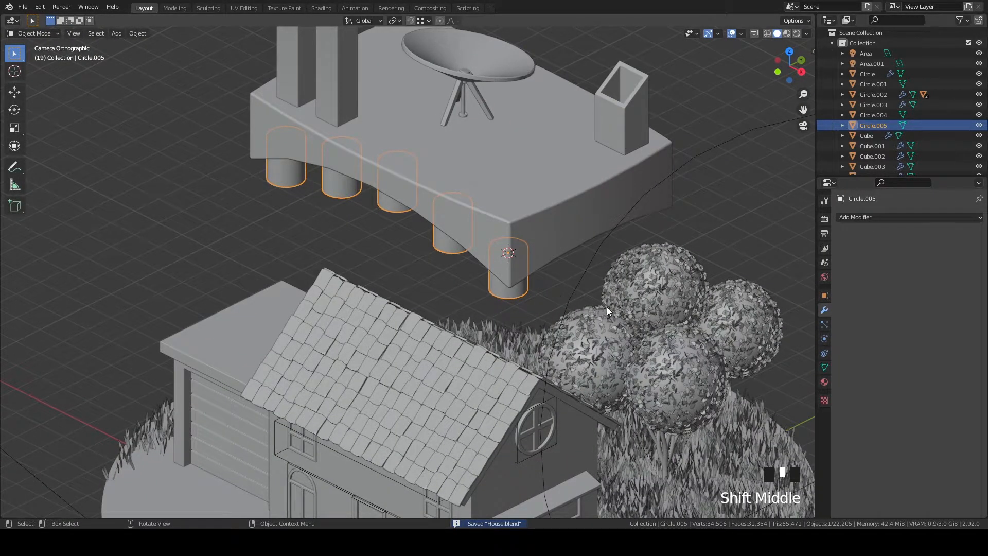
{"action": "middle_click_drag", "start_coordinate": [601, 298], "coordinate": [562, 265]}
{"action": "scroll", "coordinate": [582, 249], "scroll_direction": "up", "scroll_amount": 3}
{"action": "scroll", "coordinate": [534, 212], "scroll_direction": "up", "scroll_amount": 1}
{"action": "scroll", "coordinate": [549, 278], "scroll_direction": "up", "scroll_amount": 1}
{"action": "key", "text": "g"}
{"action": "left_click", "coordinate": [522, 249]}
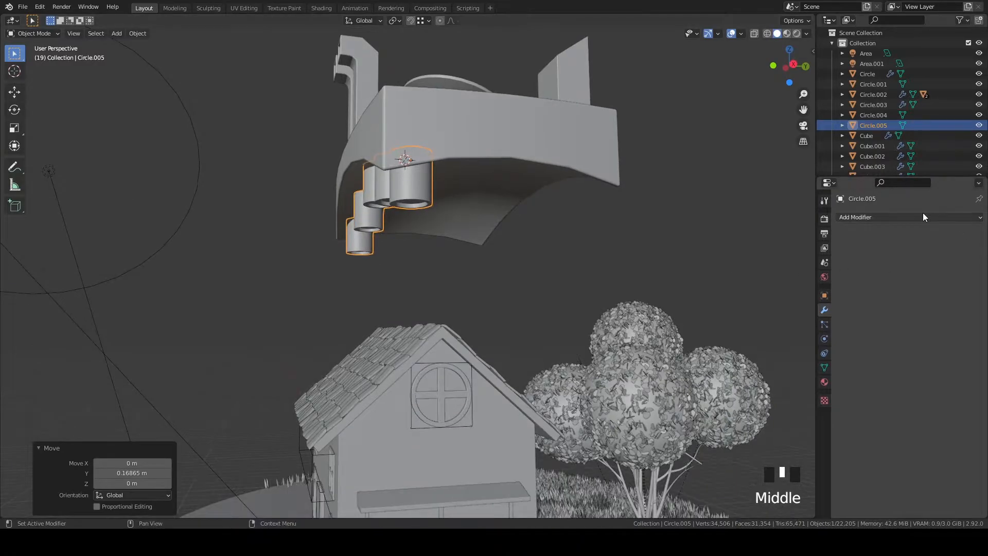
Add a Mirror modifier to the tubes, using the roof block as mirror object and only the Y axis
{"action": "left_click", "coordinate": [922, 216]}
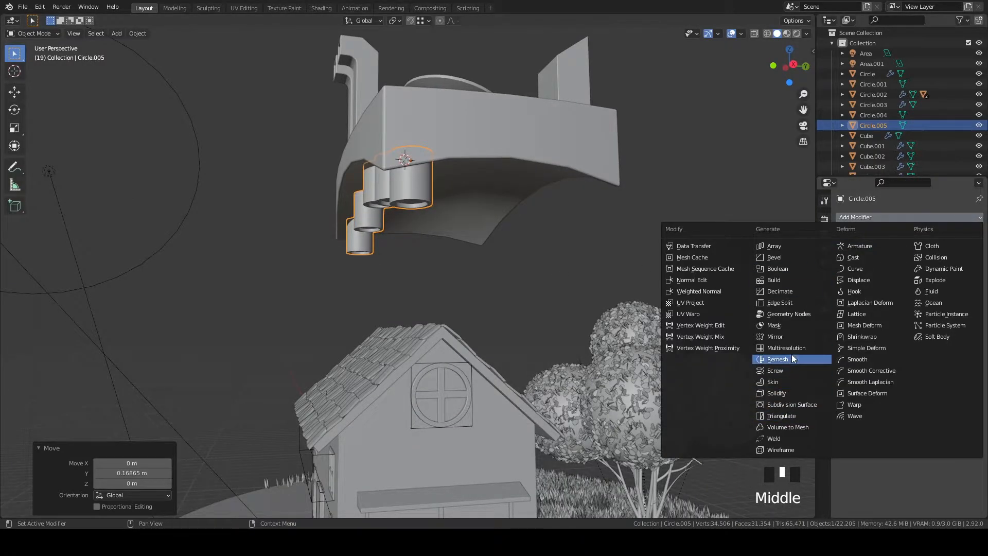
{"action": "left_click", "coordinate": [775, 336]}
{"action": "left_click", "coordinate": [969, 310]}
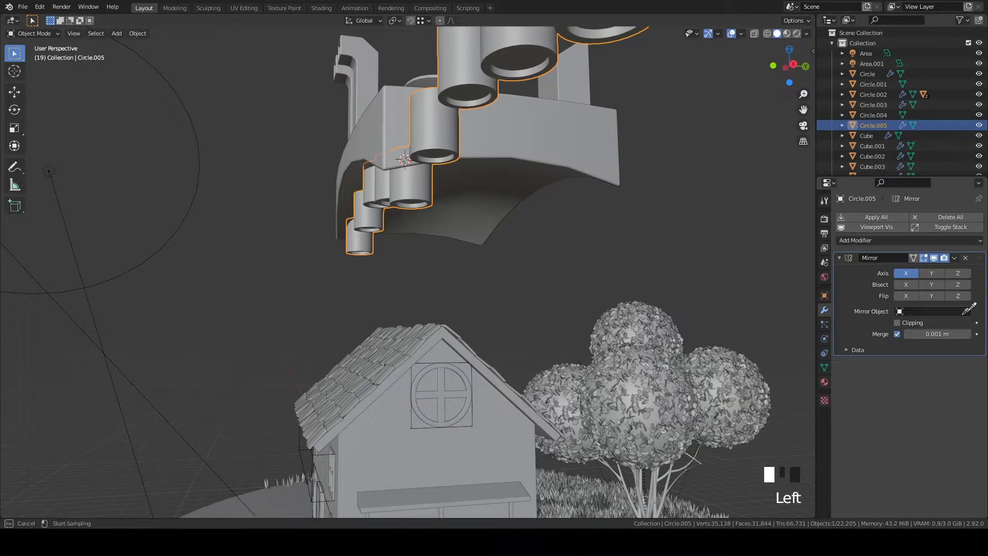
{"action": "left_click", "coordinate": [539, 169]}
{"action": "left_click", "coordinate": [940, 273]}
{"action": "left_click", "coordinate": [906, 271]}
{"action": "middle_click_drag", "start_coordinate": [592, 268], "coordinate": [468, 360]}
{"action": "key", "text": "grave"}
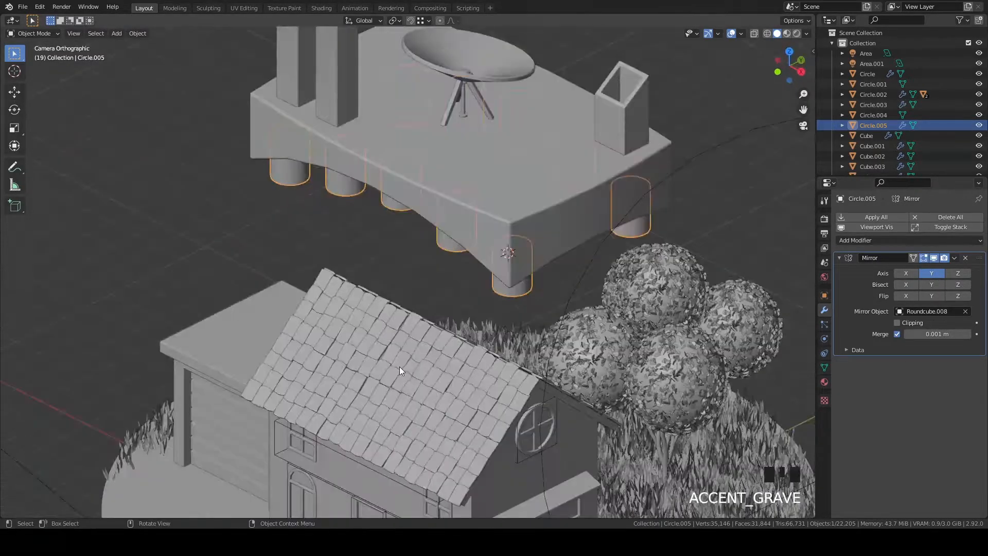
Try to shift all the tube geometry along the Y axis in Edit Mode
{"action": "scroll", "coordinate": [504, 316], "scroll_direction": "down", "scroll_amount": 4}
{"action": "key", "text": "Tab"}
{"action": "key", "text": "a"}
{"action": "scroll", "coordinate": [510, 303], "scroll_direction": "up", "scroll_amount": 3}
{"action": "key", "text": "g"}
{"action": "key", "text": "y"}
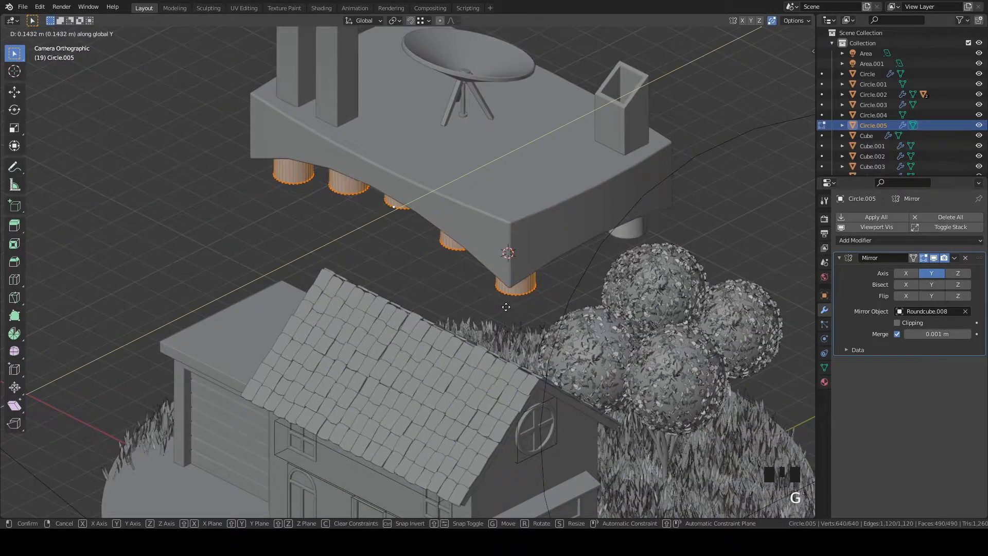
{"action": "left_click", "coordinate": [479, 320]}
{"action": "key", "text": "Tab"}
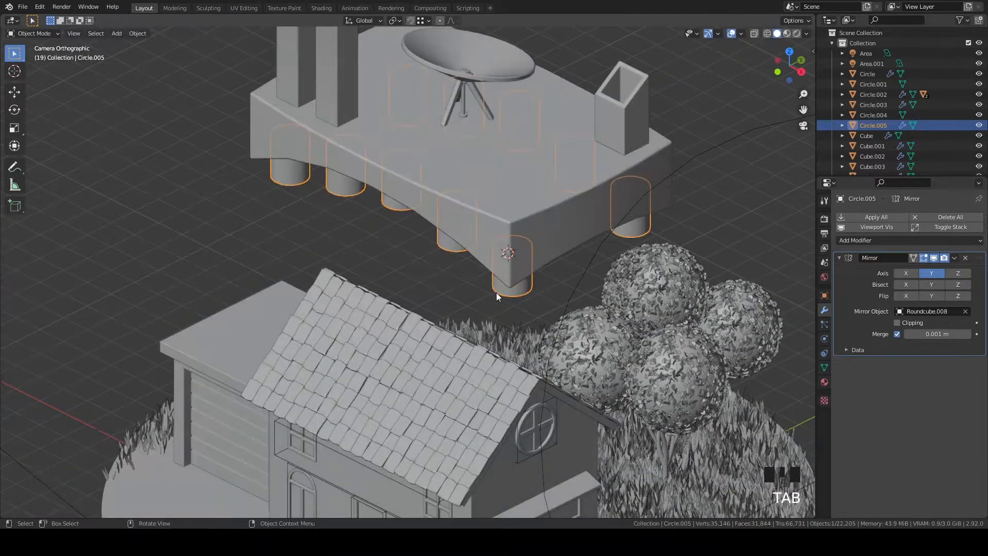
Save the file and give the tubes the existing Metal material
{"action": "key", "text": "grave"}
{"action": "middle_click_drag", "start_coordinate": [525, 357], "coordinate": [557, 300]}
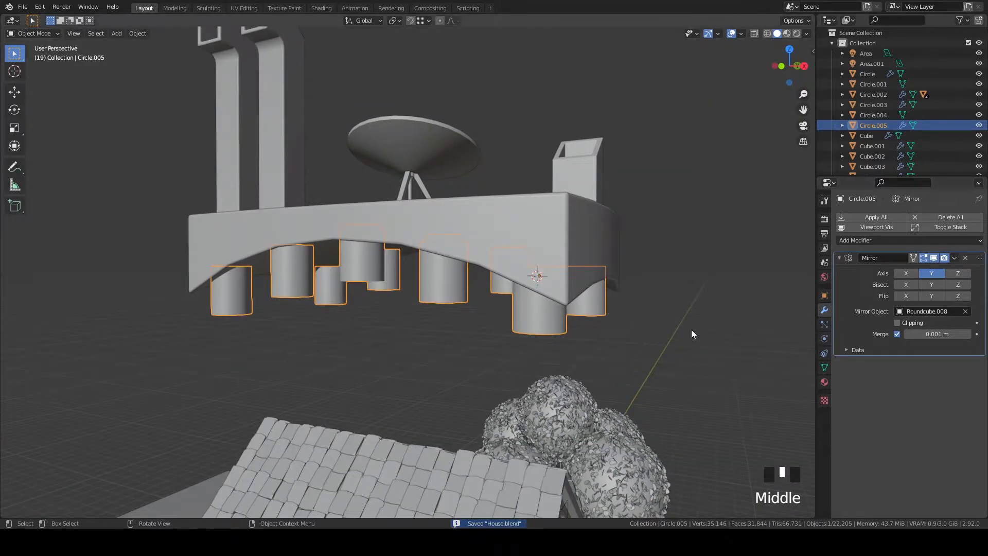
{"action": "middle_click_drag", "start_coordinate": [686, 335], "coordinate": [695, 313]}
{"action": "middle_click_drag", "start_coordinate": [583, 380], "coordinate": [546, 331]}
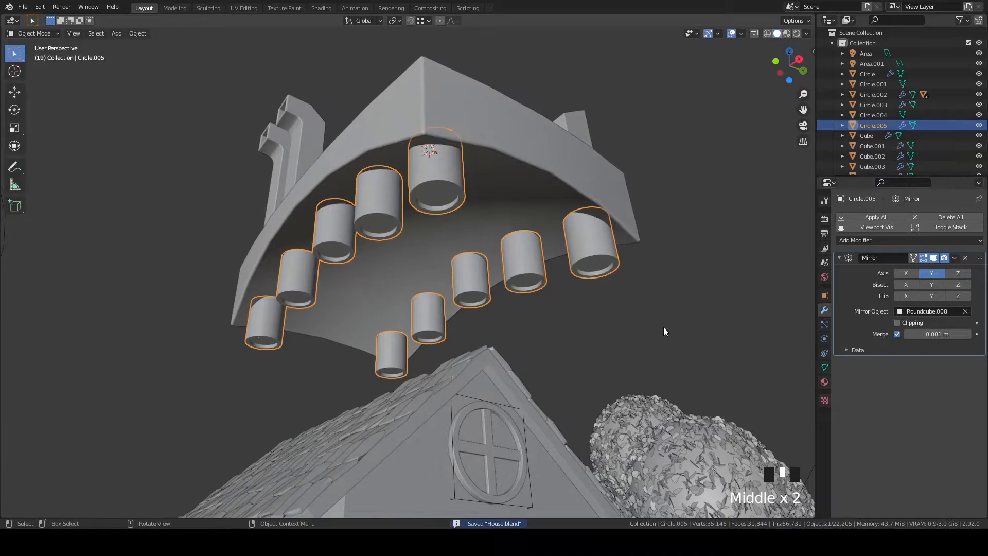
{"action": "left_click", "coordinate": [824, 383]}
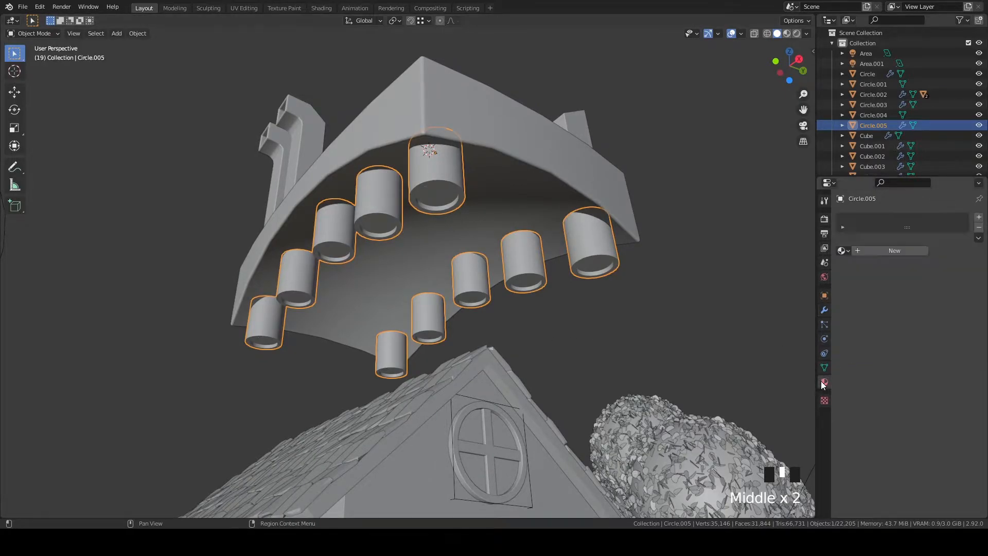
{"action": "left_click", "coordinate": [841, 250]}
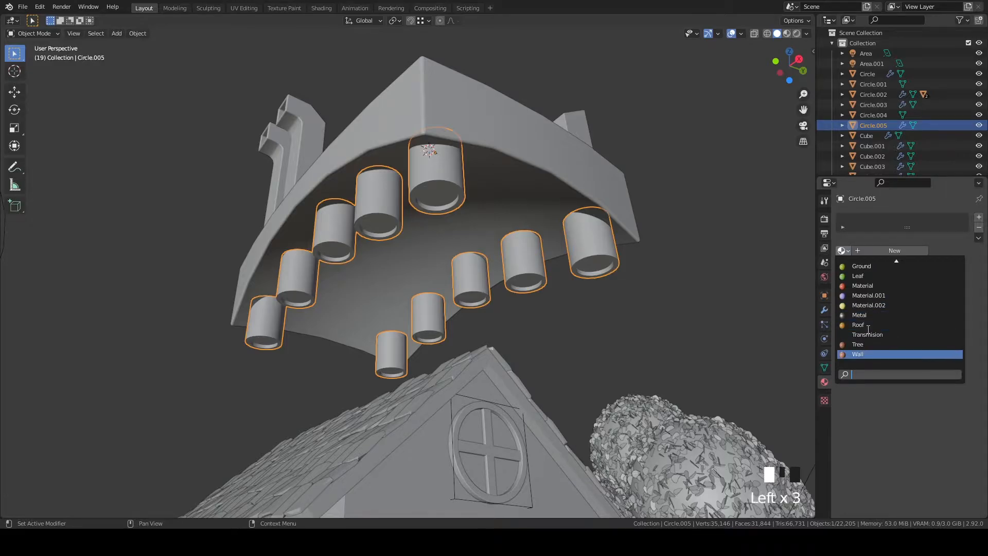
{"action": "left_click", "coordinate": [861, 315]}
In Edit Mode, select the recessed end faces of the five original tubes
{"action": "middle_click_drag", "start_coordinate": [446, 257], "coordinate": [563, 239]}
{"action": "key", "text": "Tab"}
{"action": "left_click", "coordinate": [486, 181]}
{"action": "middle_click_drag", "start_coordinate": [487, 180], "coordinate": [409, 211]}
{"action": "left_click", "coordinate": [411, 208], "text": "shift"}
{"action": "left_click", "coordinate": [349, 226], "text": "shift"}
{"action": "left_click", "coordinate": [290, 269], "text": "shift"}
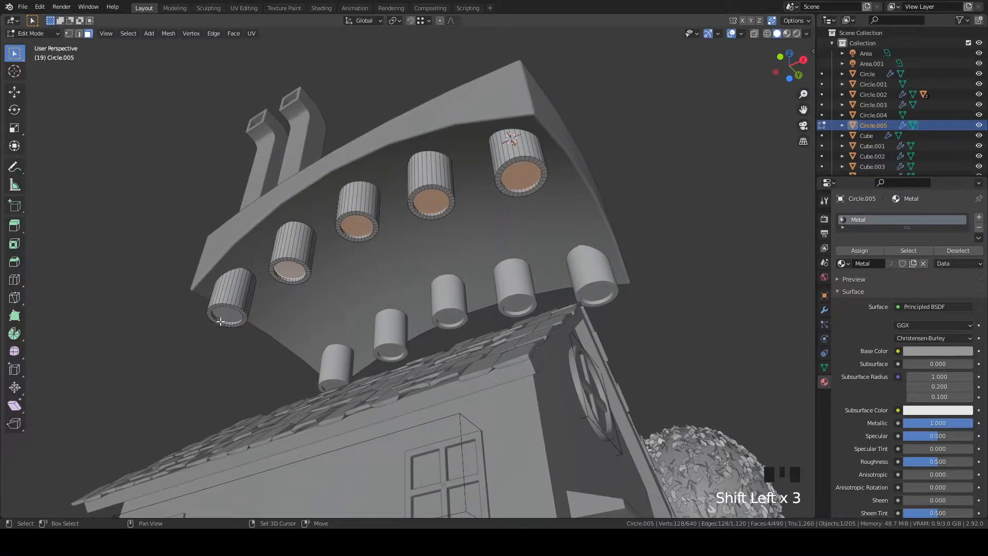
Add a second material named Em with an Emission surface, assign it to the selected end faces and return to Object Mode
{"action": "left_click", "coordinate": [979, 218]}
{"action": "left_click", "coordinate": [869, 288]}
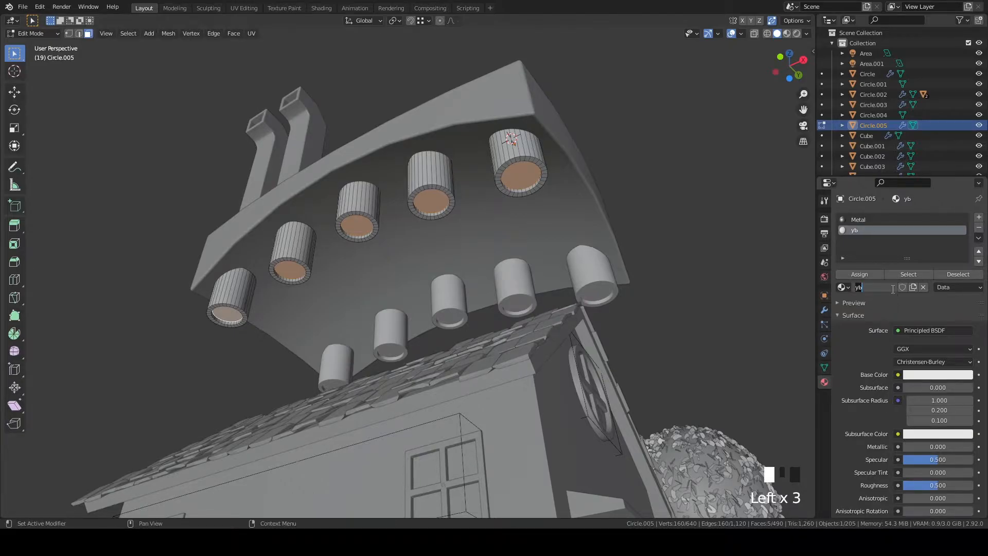
{"action": "left_click", "coordinate": [891, 289]}
{"action": "left_click", "coordinate": [914, 330]}
{"action": "left_click", "coordinate": [859, 126]}
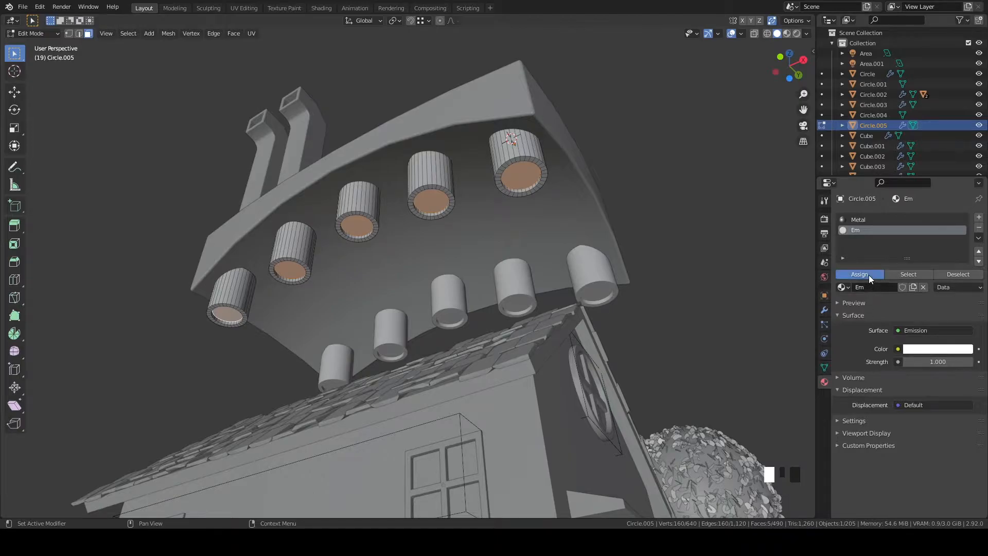
{"action": "middle_click_drag", "start_coordinate": [511, 276], "coordinate": [462, 286]}
{"action": "key", "text": "Tab"}
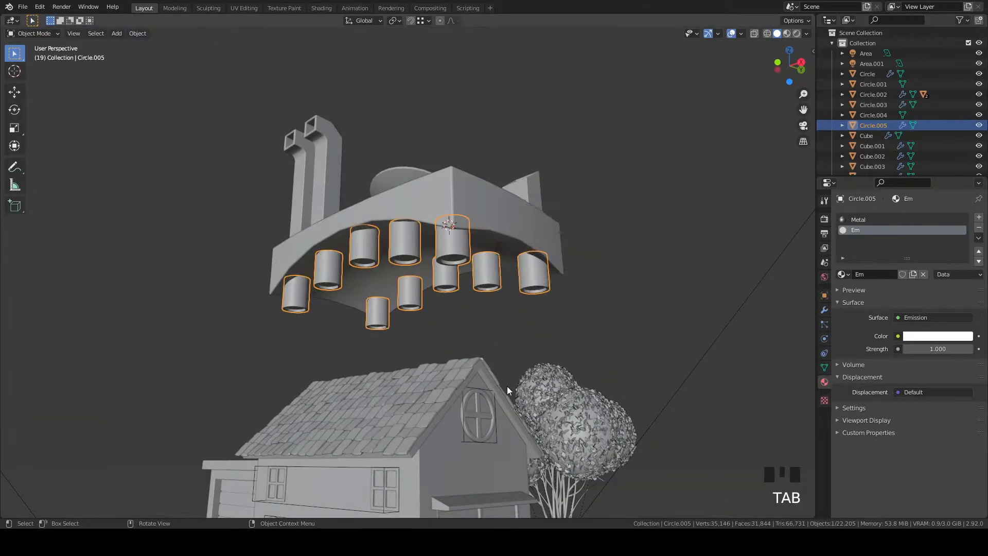
Preview the scene in rendered camera view with the glass dome unhidden
{"action": "key", "text": "grave"}
{"action": "key", "text": "z"}
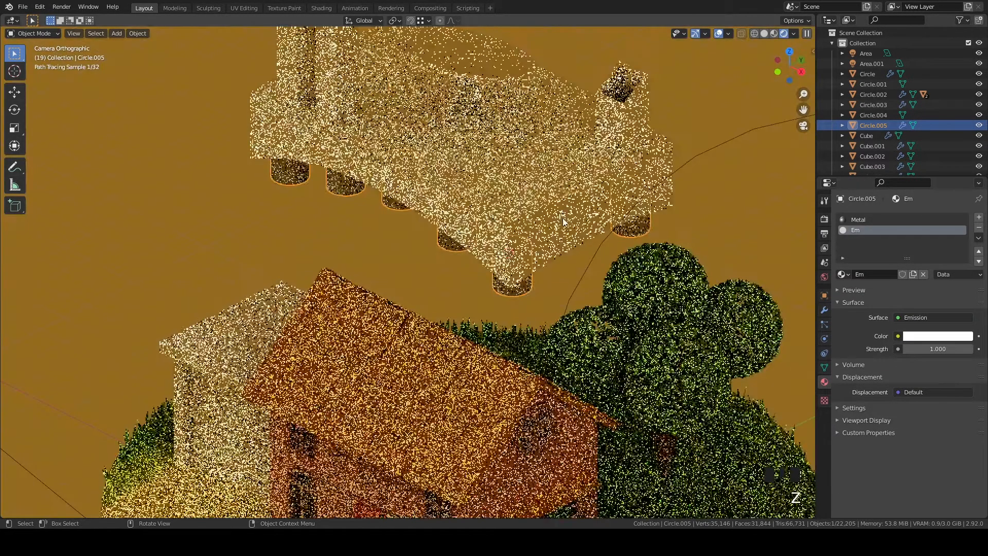
{"action": "key", "text": "alt+h"}
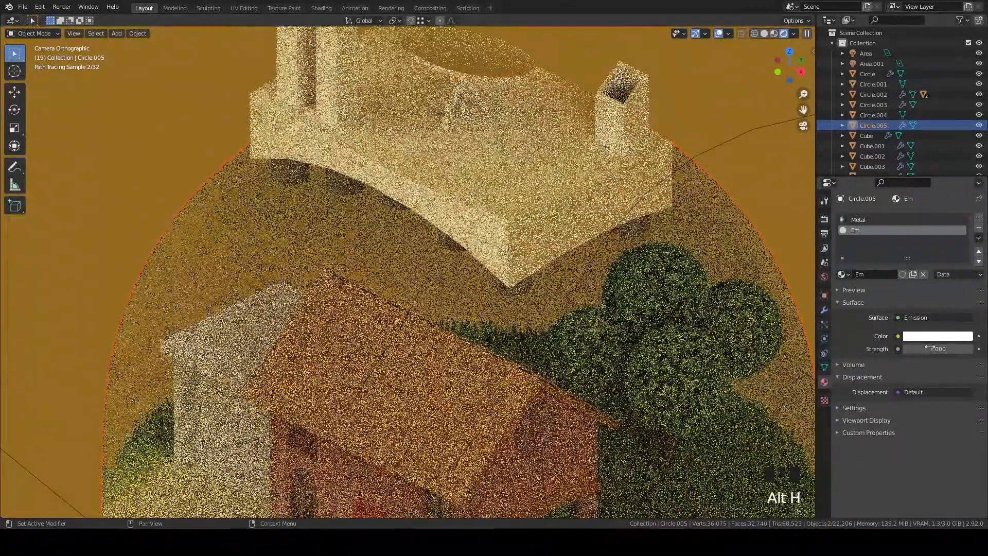
Try an emission strength of 1500 on the Em material, then undo it
{"action": "left_click", "coordinate": [928, 348]}
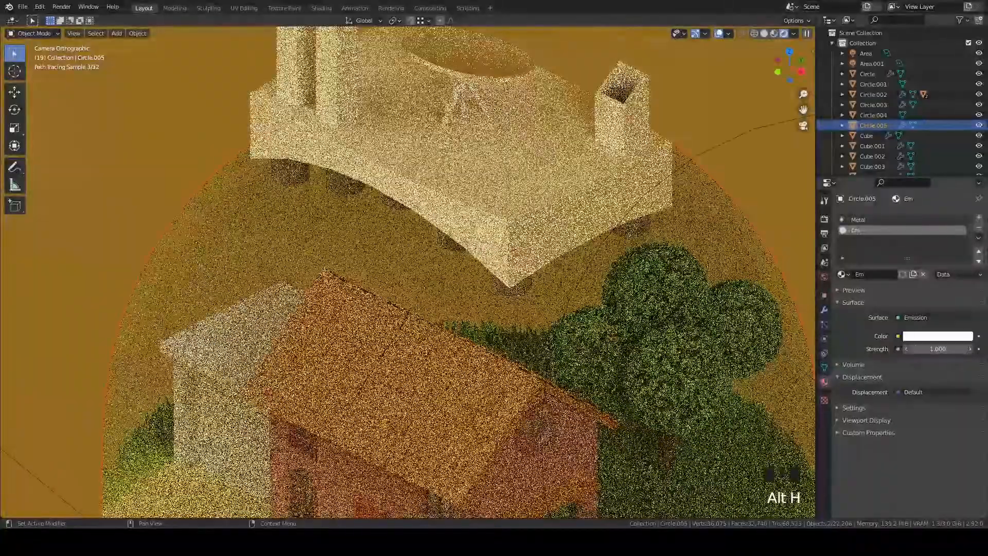
{"action": "type", "text": "1500"}
{"action": "key", "text": "Return"}
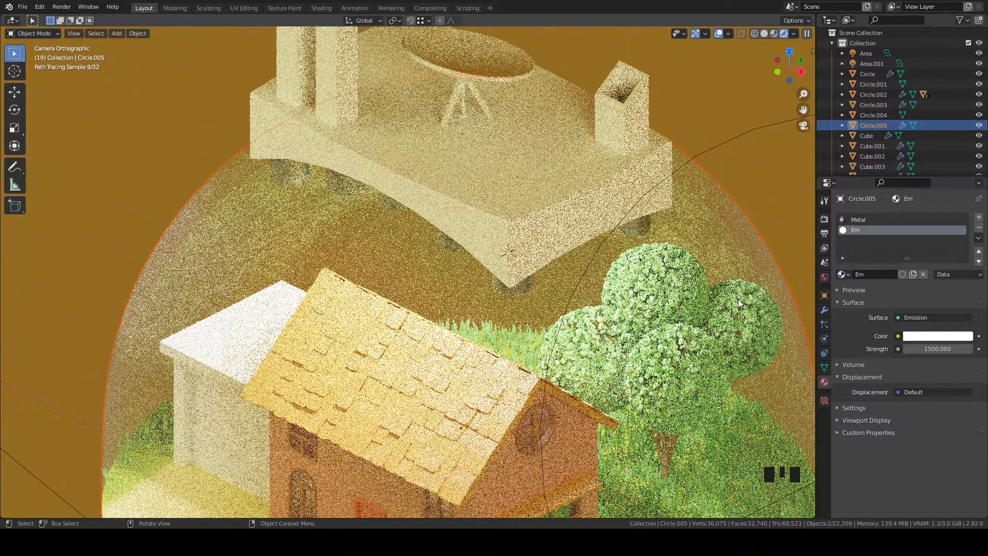
{"action": "key", "text": "ctrl+z"}
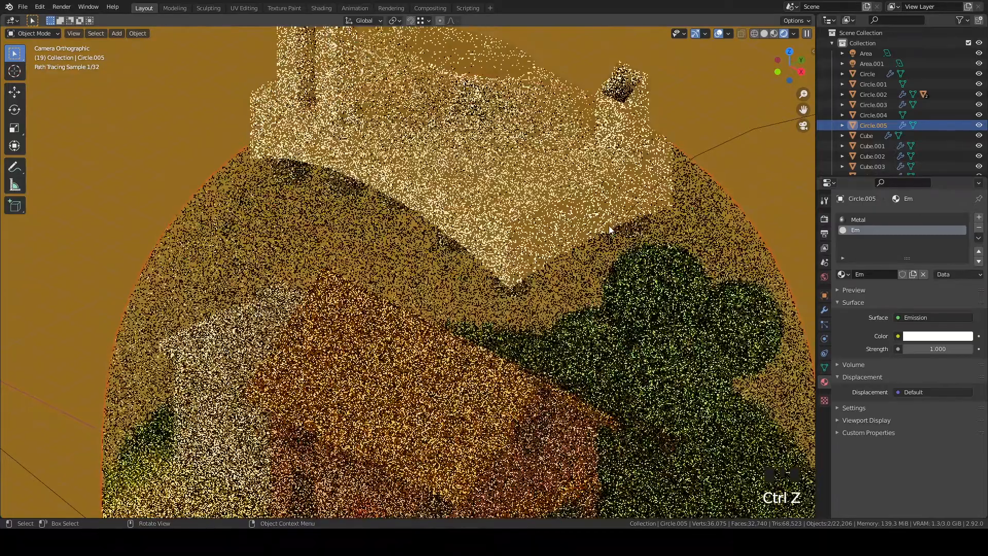
Select the glass dome in the rendered view and hide it
{"action": "middle_click_drag", "start_coordinate": [730, 301], "coordinate": [687, 302]}
{"action": "key", "text": "grave"}
{"action": "left_click", "coordinate": [758, 338]}
{"action": "middle_click_drag", "start_coordinate": [608, 255], "coordinate": [609, 212]}
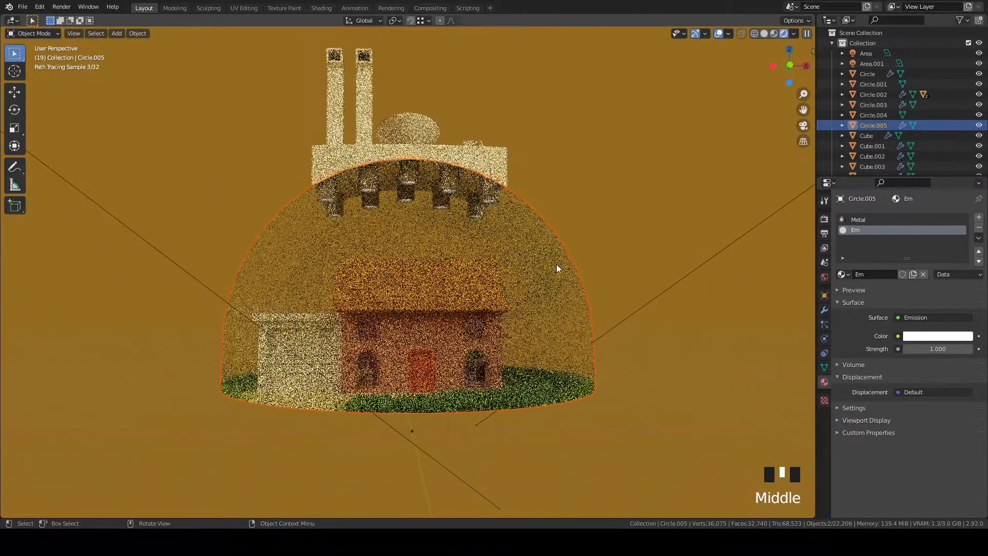
{"action": "left_click", "coordinate": [557, 266]}
{"action": "scroll", "coordinate": [573, 248], "scroll_direction": "up", "scroll_amount": 2}
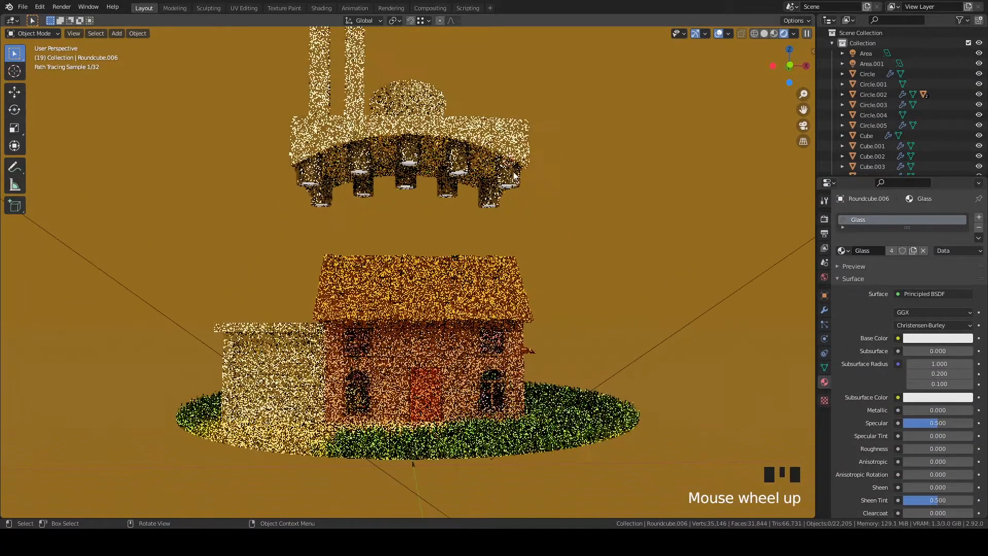
Set the Em material on the lamp tubes to strength 15 with an orange colour (hue 0.054, saturation 0.938) and check it from the camera
{"action": "left_click", "coordinate": [578, 217]}
{"action": "middle_click_drag", "start_coordinate": [578, 216], "coordinate": [804, 295]}
{"action": "left_click", "coordinate": [950, 348]}
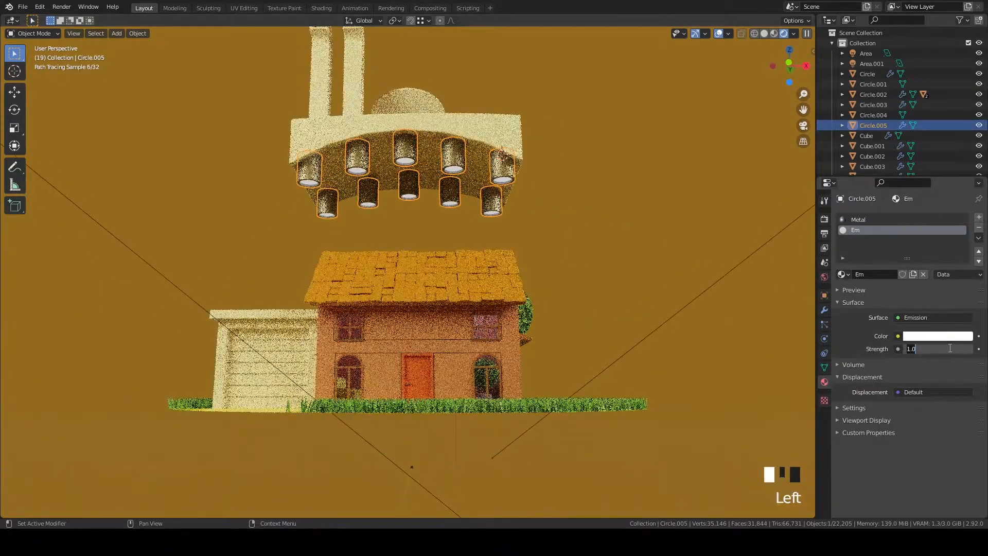
{"action": "key", "text": "Return"}
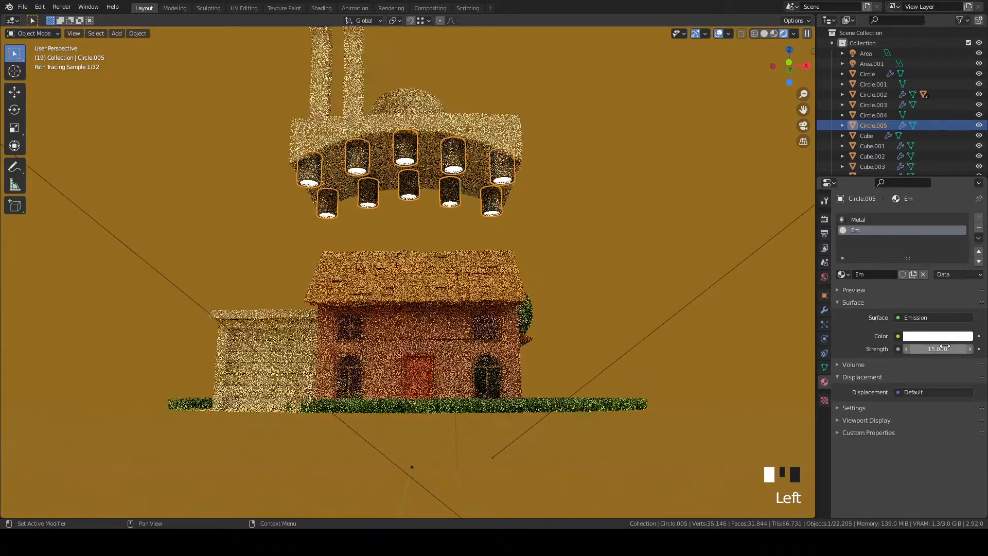
{"action": "left_click", "coordinate": [921, 340]}
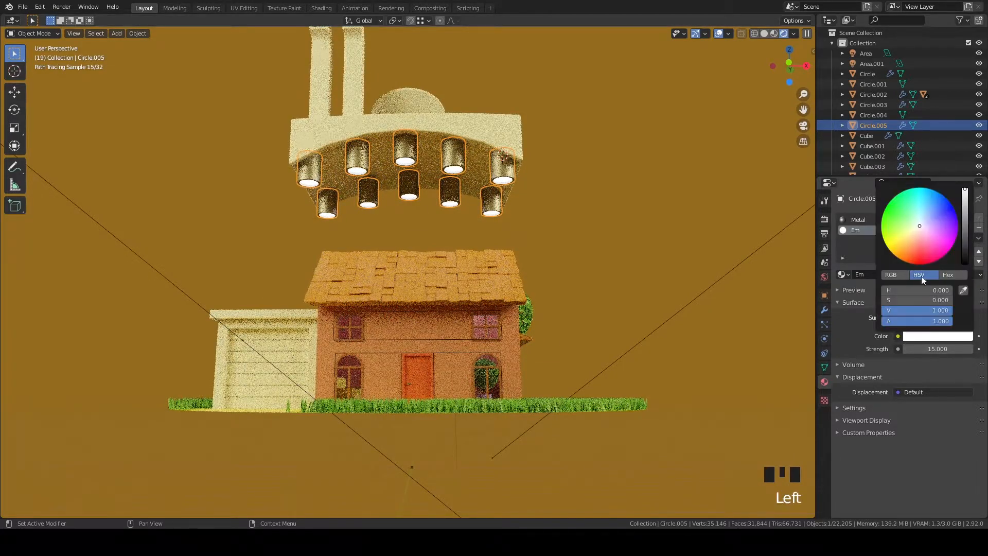
{"action": "left_click_drag", "start_coordinate": [915, 230], "coordinate": [906, 250]}
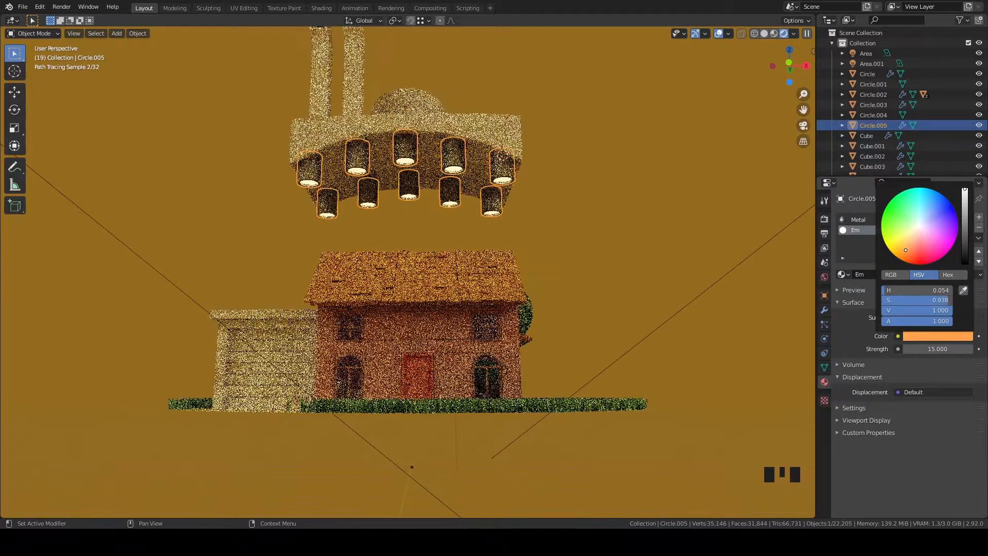
{"action": "left_click", "coordinate": [618, 226]}
{"action": "middle_click_drag", "start_coordinate": [617, 225], "coordinate": [582, 235]}
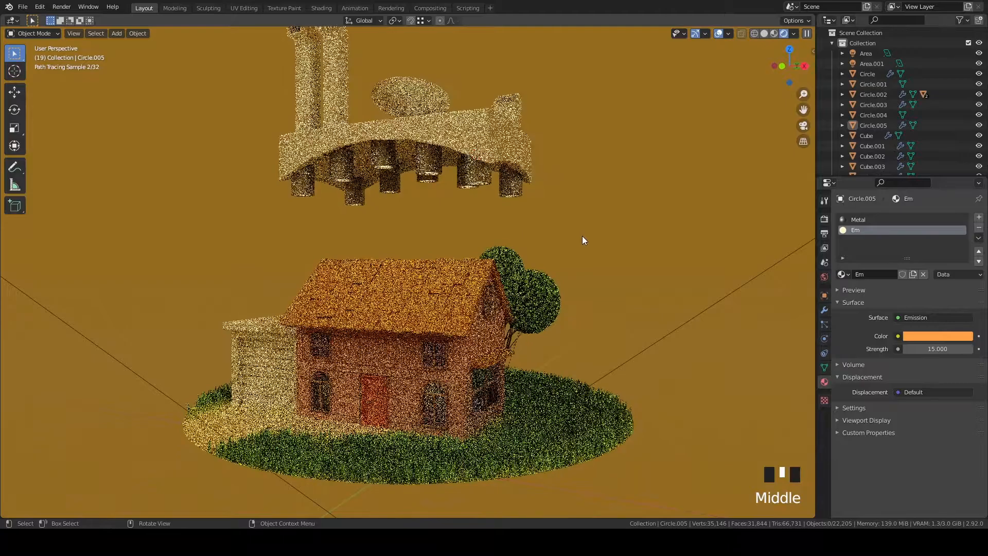
{"action": "key", "text": "grave"}
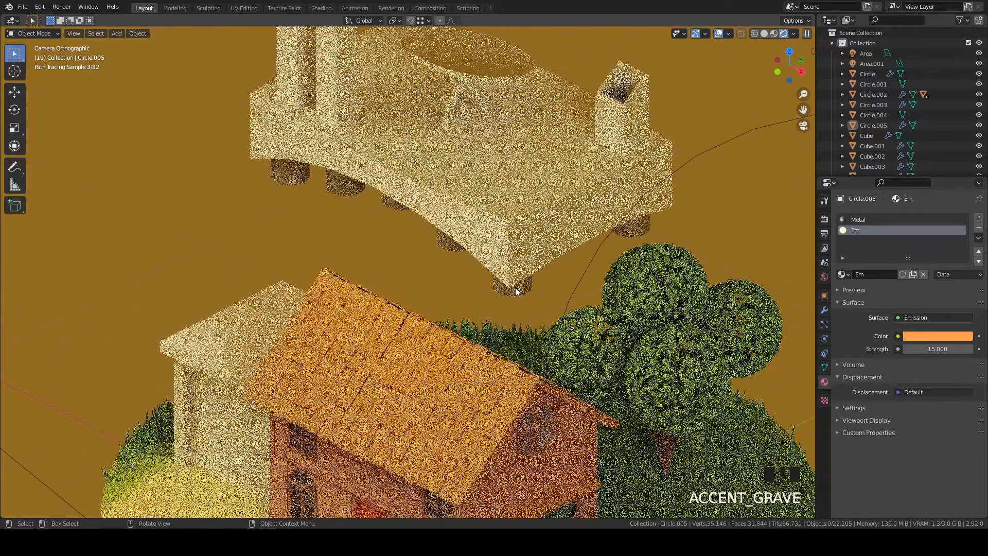
{"action": "left_click", "coordinate": [516, 288]}
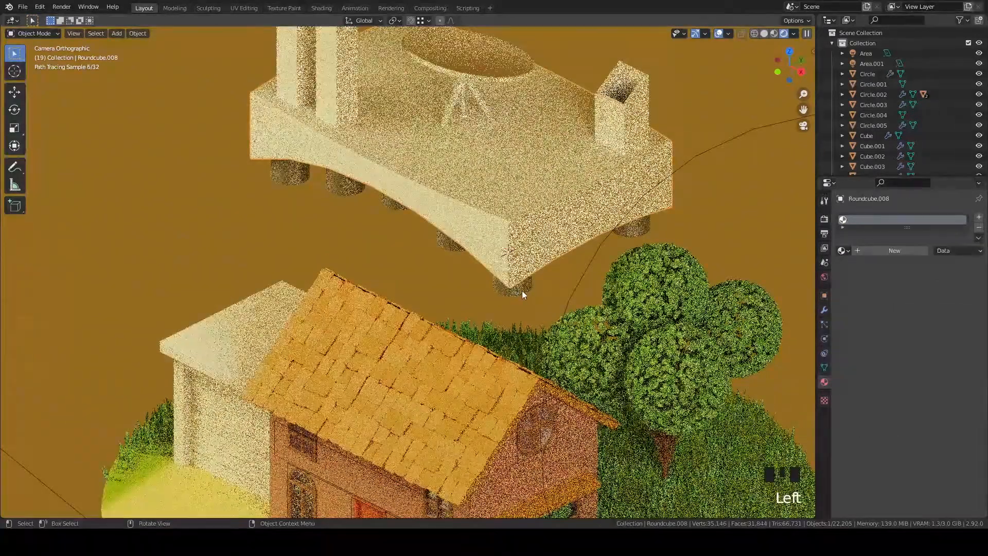
{"action": "left_click", "coordinate": [529, 295]}
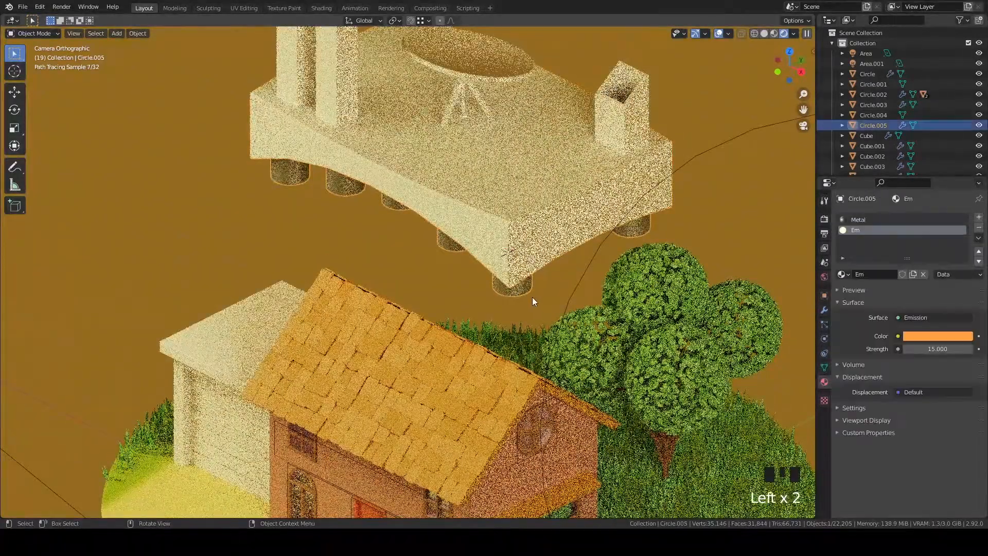
Examine the point light inside the house and its settings, and return to the rendered camera view
{"action": "left_click", "coordinate": [535, 375]}
{"action": "key", "text": "z"}
{"action": "key", "text": "grave"}
{"action": "scroll", "coordinate": [542, 388], "scroll_direction": "up", "scroll_amount": 10}
{"action": "middle_click_drag", "start_coordinate": [541, 388], "coordinate": [633, 249]}
{"action": "scroll", "coordinate": [477, 307], "scroll_direction": "up", "scroll_amount": 3}
{"action": "left_click", "coordinate": [636, 240]}
{"action": "left_click", "coordinate": [634, 232]}
{"action": "key", "text": "z"}
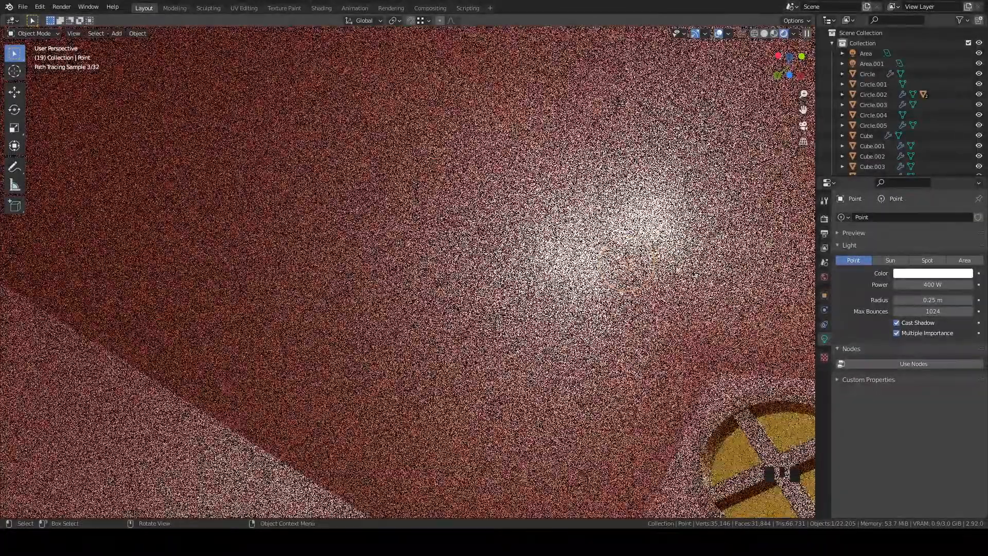
{"action": "key", "text": "grave"}
{"action": "left_click", "coordinate": [544, 374]}
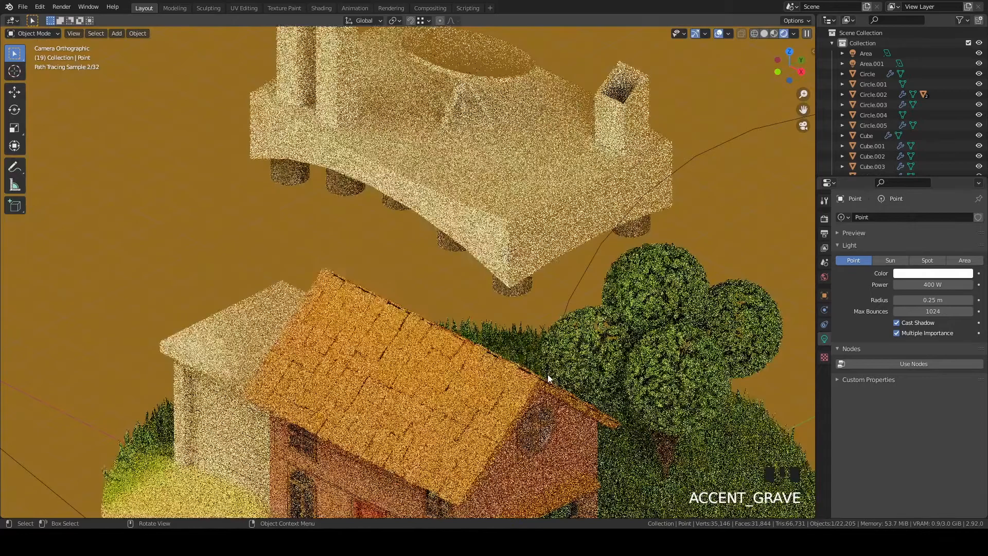
{"action": "scroll", "coordinate": [548, 375], "scroll_direction": "down", "scroll_amount": 2}
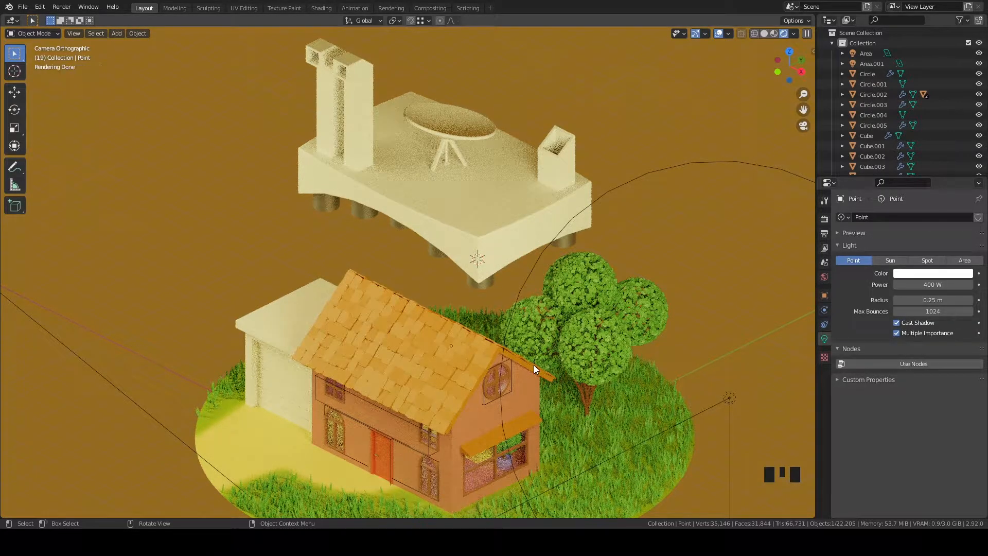
Link the lamp tubes' materials to the arched roof block, chimneys, round table and its legs
{"action": "left_click", "coordinate": [498, 222]}
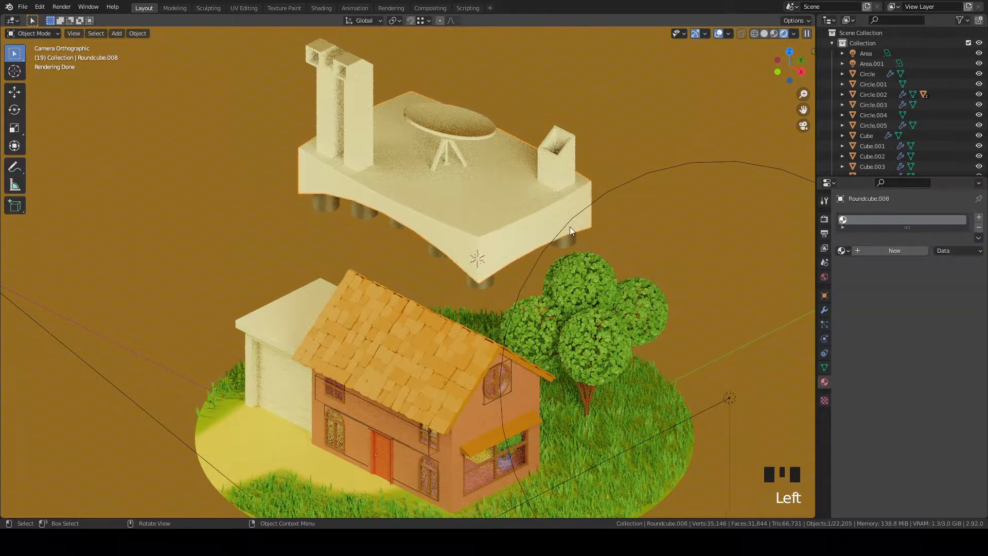
{"action": "left_click", "coordinate": [546, 173], "text": "shift"}
{"action": "left_click", "coordinate": [462, 132], "text": "shift"}
{"action": "left_click", "coordinate": [445, 152], "text": "shift"}
{"action": "left_click", "coordinate": [398, 144], "text": "shift"}
{"action": "left_click", "coordinate": [362, 119], "text": "shift"}
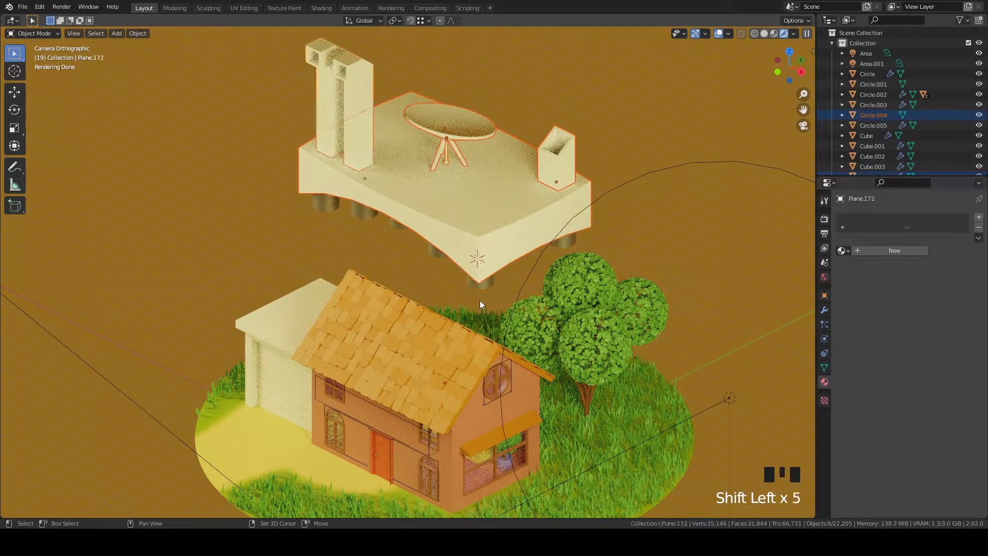
{"action": "left_click", "coordinate": [485, 287], "text": "shift"}
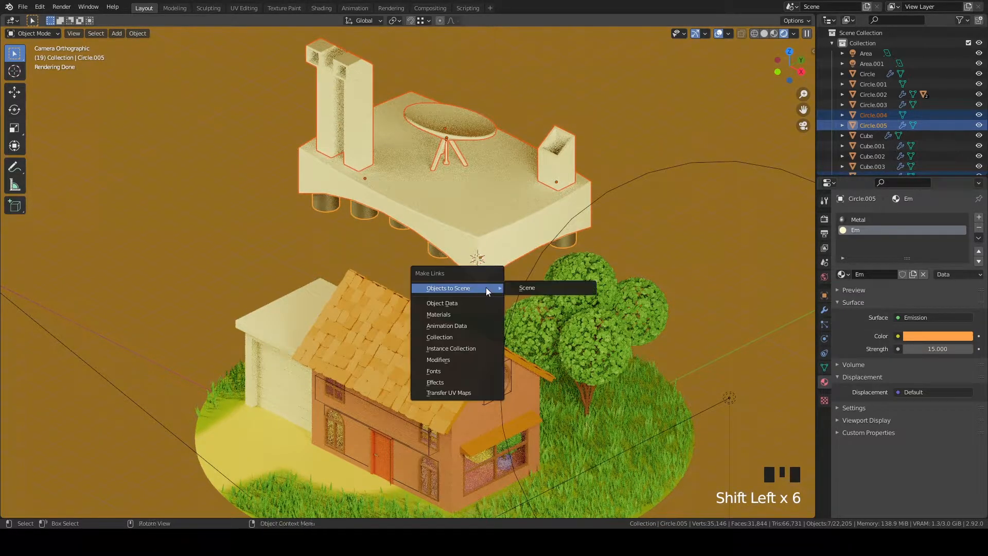
{"action": "left_click", "coordinate": [458, 313]}
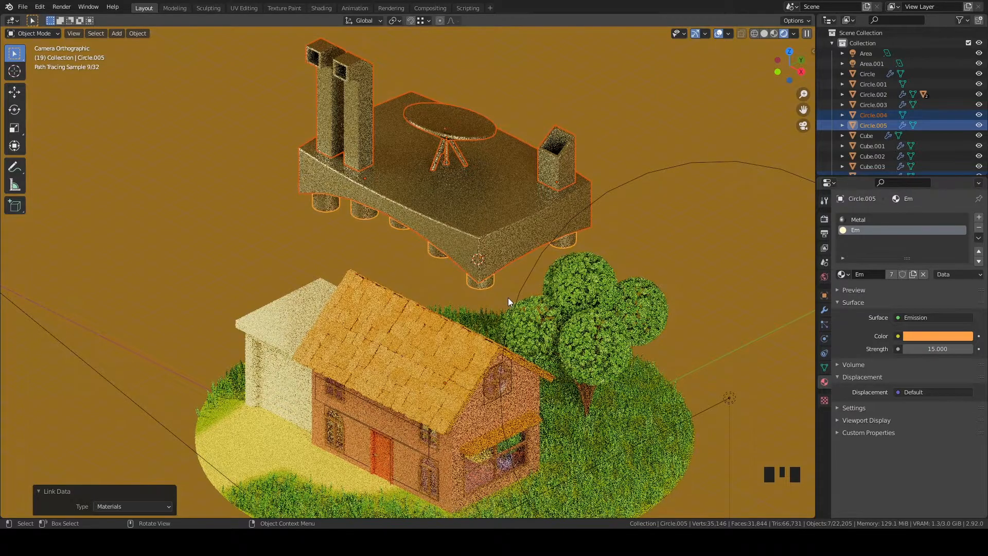
Try a blue tint on the roof block's Metal base colour, and settle on a neutral grey with value 0.334
{"action": "left_click", "coordinate": [510, 269]}
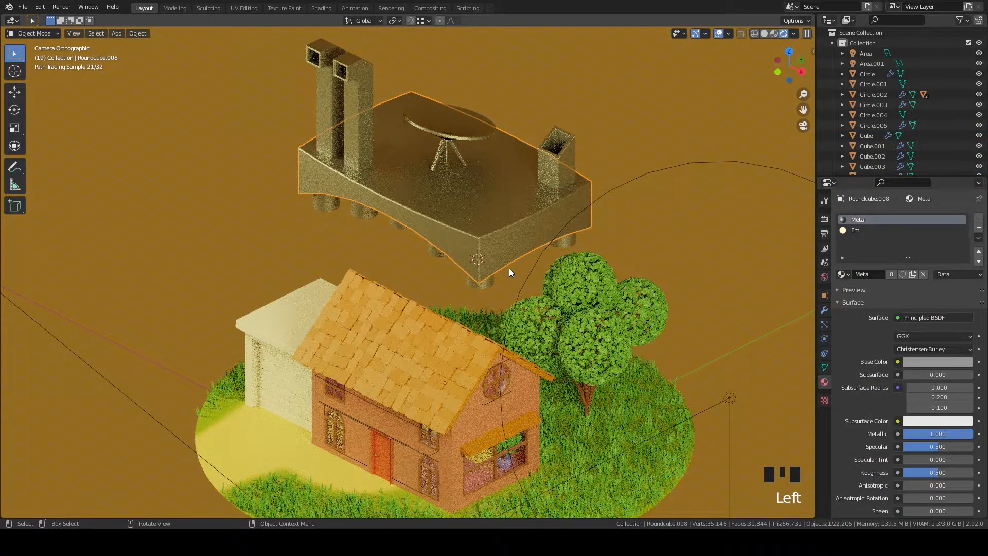
{"action": "left_click", "coordinate": [481, 220]}
{"action": "left_click", "coordinate": [915, 362]}
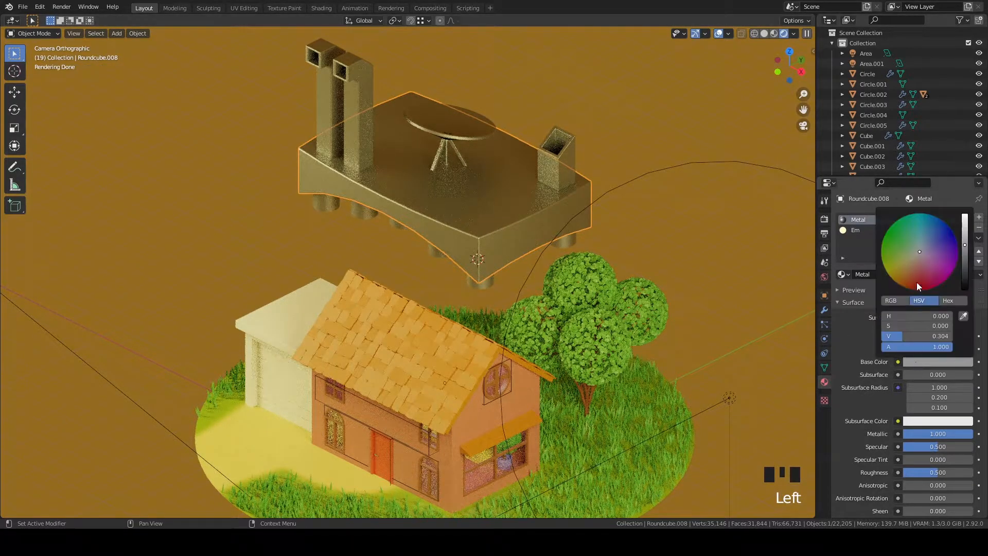
{"action": "left_click_drag", "start_coordinate": [922, 252], "coordinate": [928, 238]}
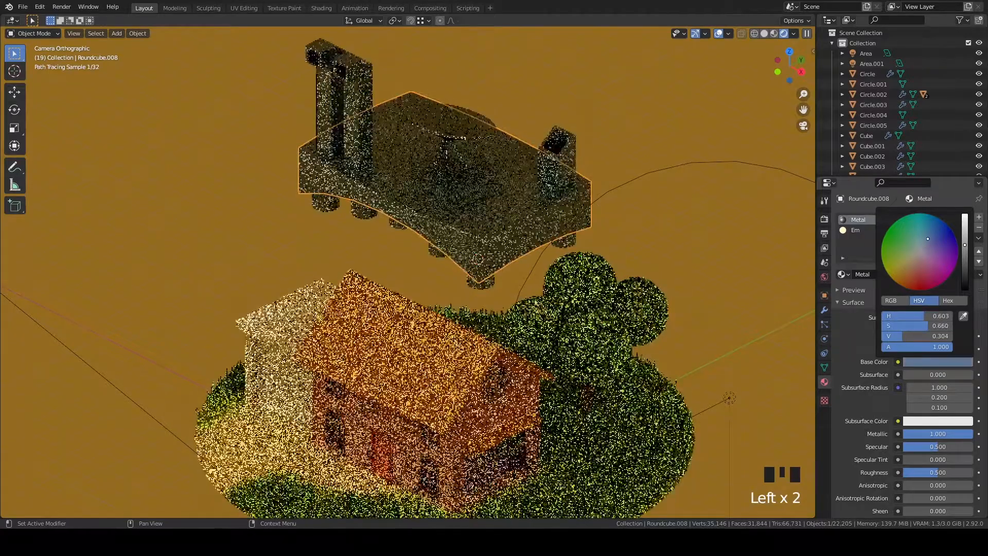
{"action": "mouse_move", "coordinate": [928, 238]}
{"action": "left_mouse_down"}
{"action": "mouse_move", "coordinate": [919, 252]}
{"action": "mouse_move", "coordinate": [965, 244]}
{"action": "left_mouse_up"}
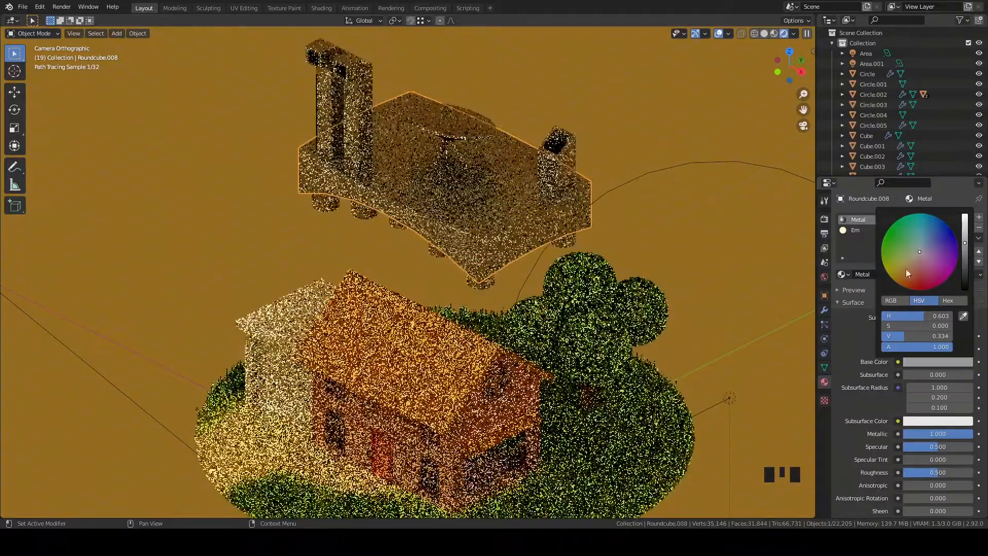
Brighten the orange world background colour to a value of 0.581
{"action": "left_click", "coordinate": [827, 293]}
{"action": "left_click", "coordinate": [825, 277]}
{"action": "left_click", "coordinate": [931, 278]}
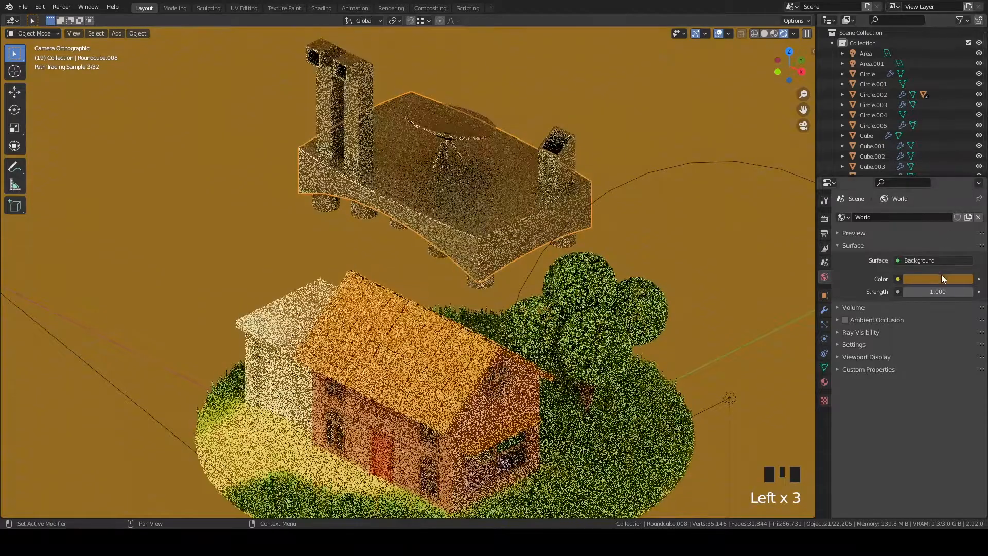
{"action": "left_click", "coordinate": [941, 279]}
{"action": "left_click_drag", "start_coordinate": [967, 179], "coordinate": [967, 141]}
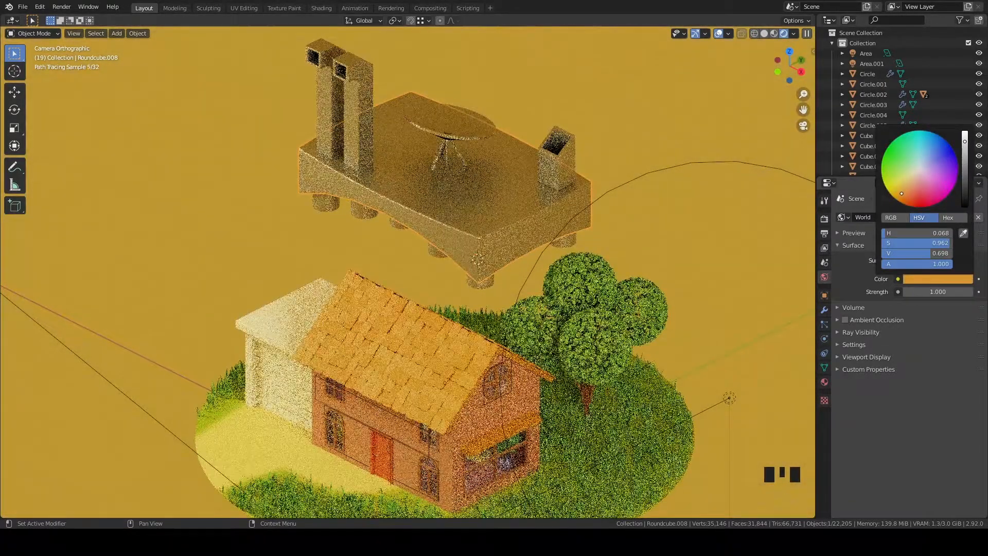
{"action": "left_click_drag", "start_coordinate": [964, 141], "coordinate": [965, 146]}
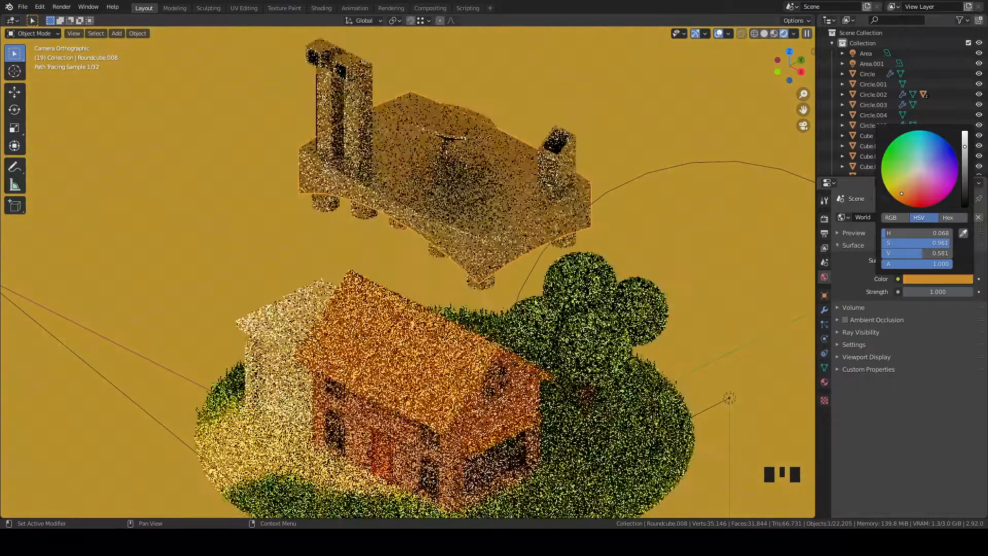
{"action": "left_click", "coordinate": [464, 194]}
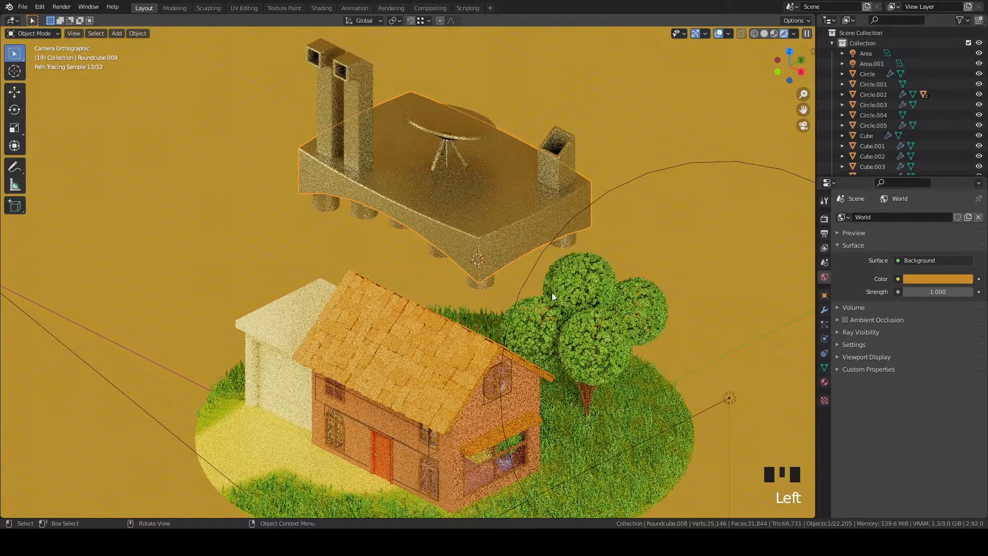
Darken the world background to a brownish orange with hue 0.072, saturation 0.937 and value 0.099
{"action": "left_click", "coordinate": [913, 279]}
{"action": "left_click_drag", "start_coordinate": [964, 146], "coordinate": [965, 180]}
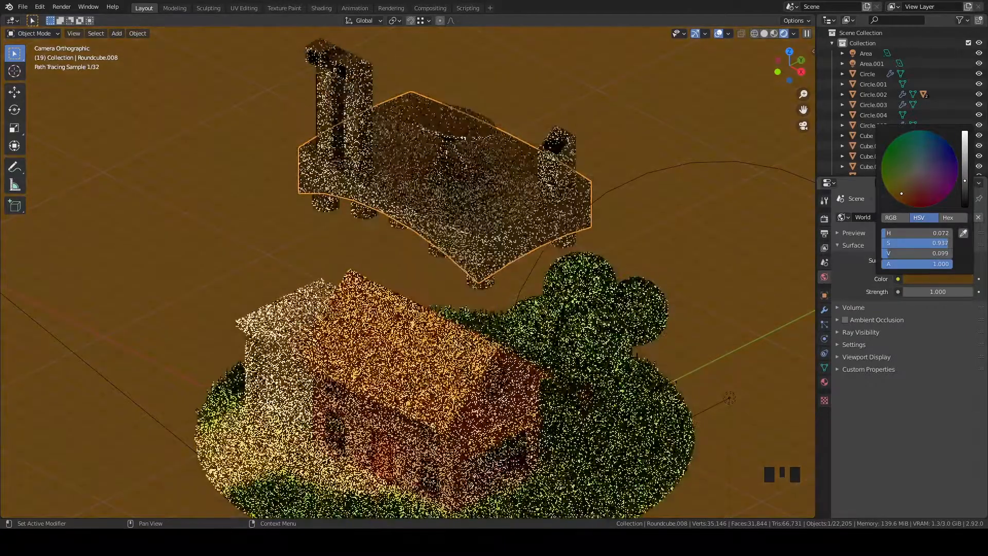
{"action": "left_click", "coordinate": [667, 242]}
{"action": "scroll", "coordinate": [649, 294], "scroll_direction": "down", "scroll_amount": 3}
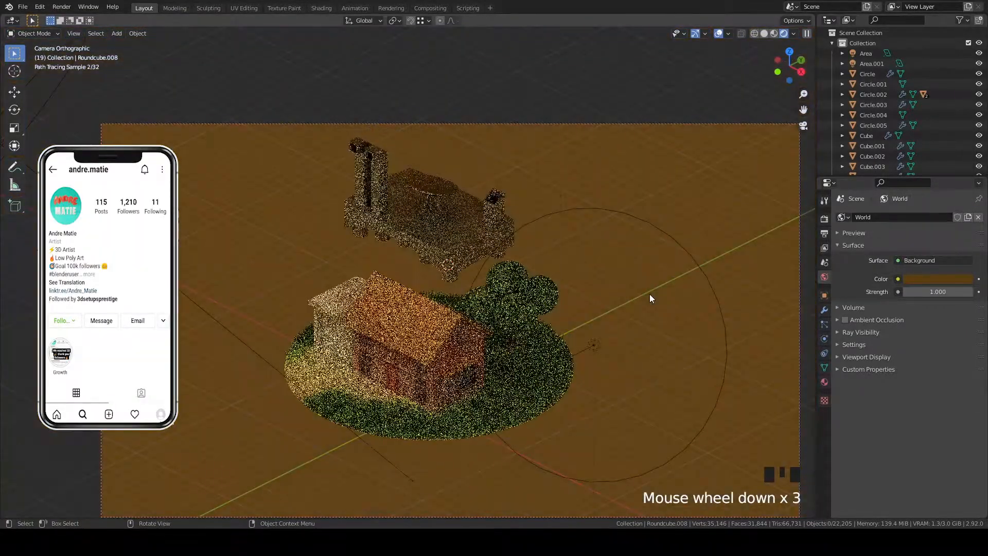
Convert the large disk-shaped area light beside the house to a Sun light with strength 15
{"action": "left_click", "coordinate": [546, 218]}
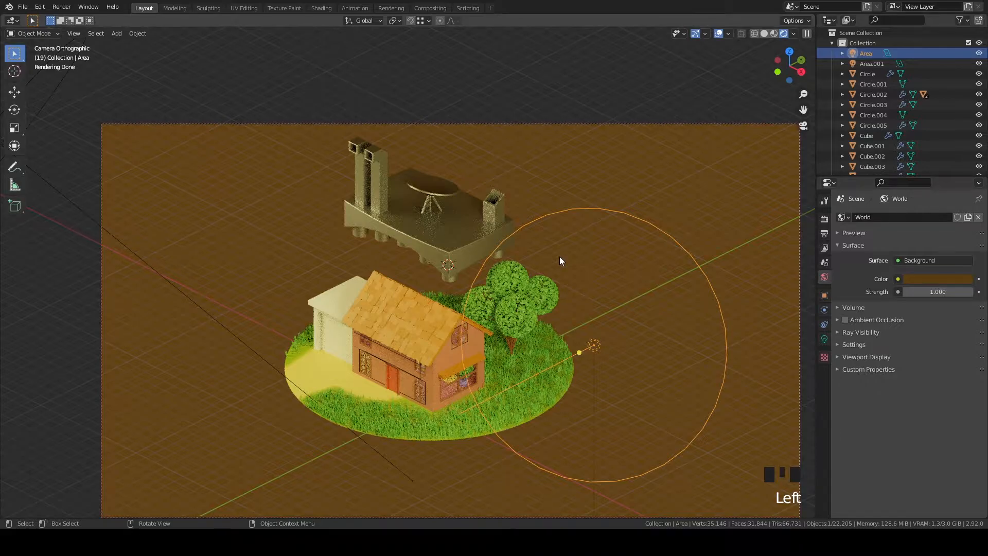
{"action": "left_click", "coordinate": [824, 339]}
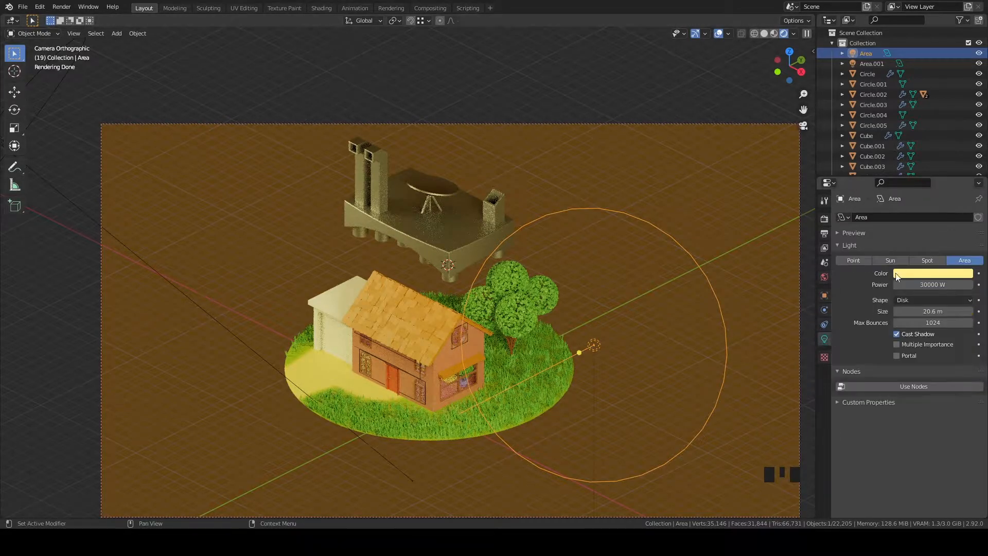
{"action": "left_click", "coordinate": [895, 260]}
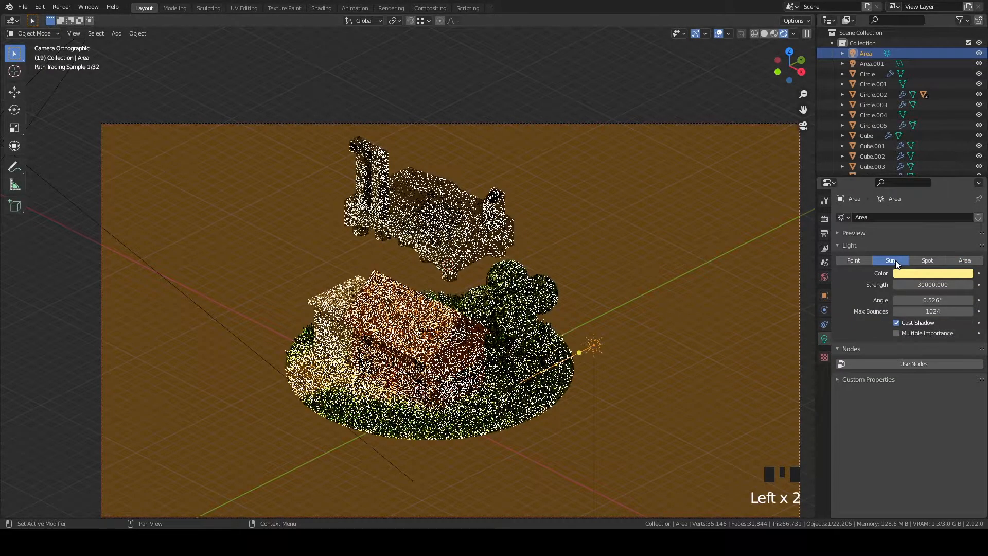
{"action": "left_click", "coordinate": [925, 284]}
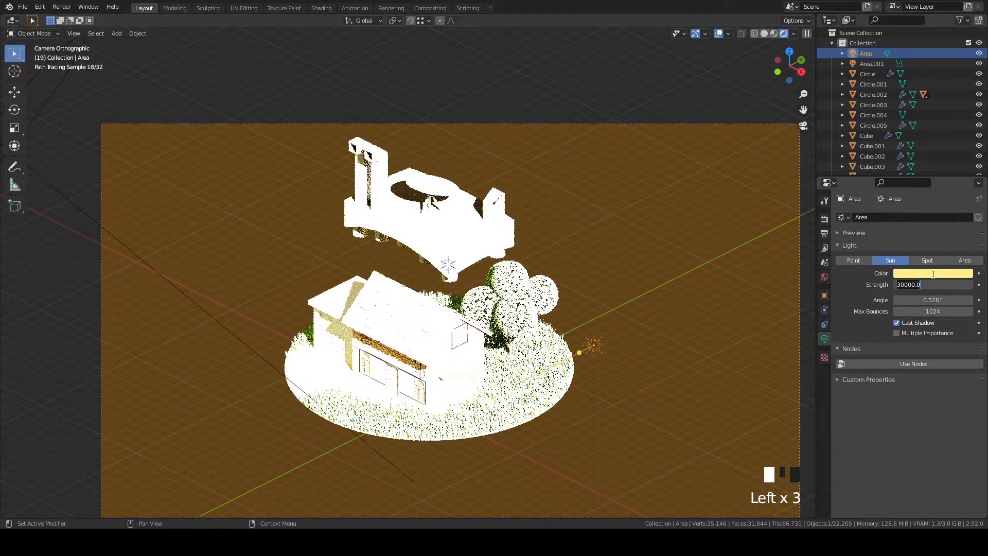
{"action": "type", "text": "15"}
{"action": "key", "text": "Return"}
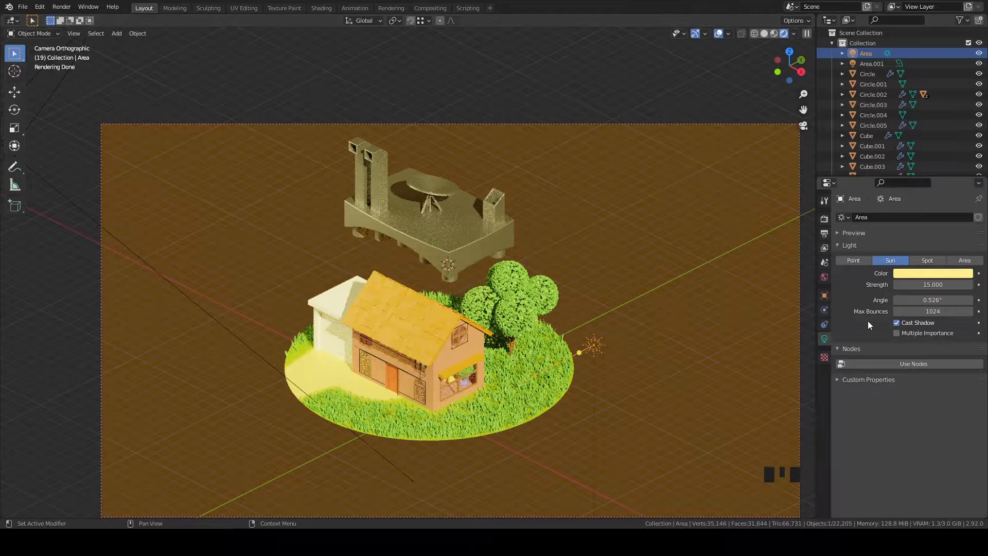
Try a strength of 12 on the sun light, and settle on 10
{"action": "left_click", "coordinate": [930, 285]}
{"action": "key", "text": "BackSpace"}
{"action": "key", "text": "BackSpace"}
{"action": "key", "text": "BackSpace"}
{"action": "key", "text": "BackSpace"}
{"action": "type", "text": "12"}
{"action": "key", "text": "Return"}
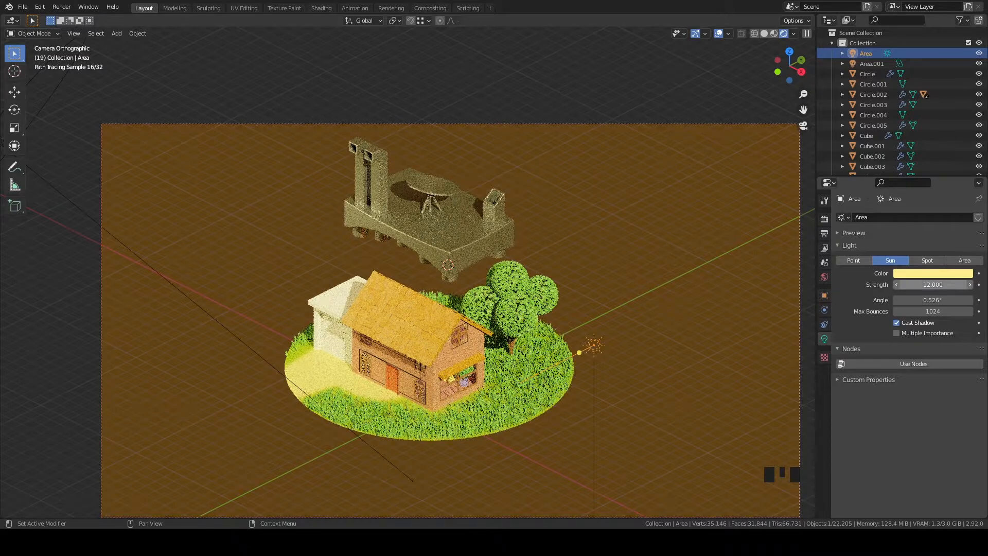
{"action": "left_click", "coordinate": [937, 285]}
{"action": "type", "text": "10"}
{"action": "key", "text": "Return"}
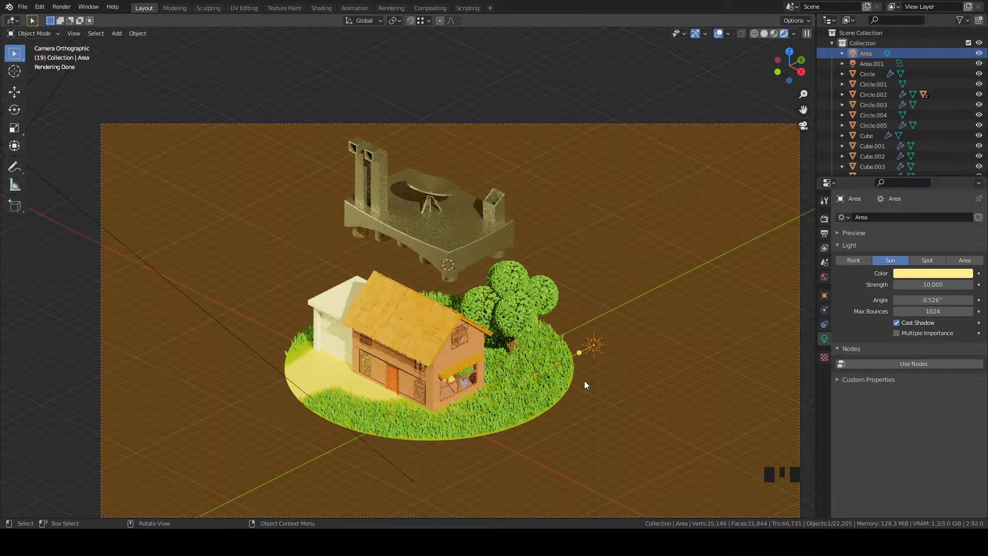
Switch to solid shading, then select and frame the small leaf object beneath the ground disc
{"action": "left_click", "coordinate": [547, 384]}
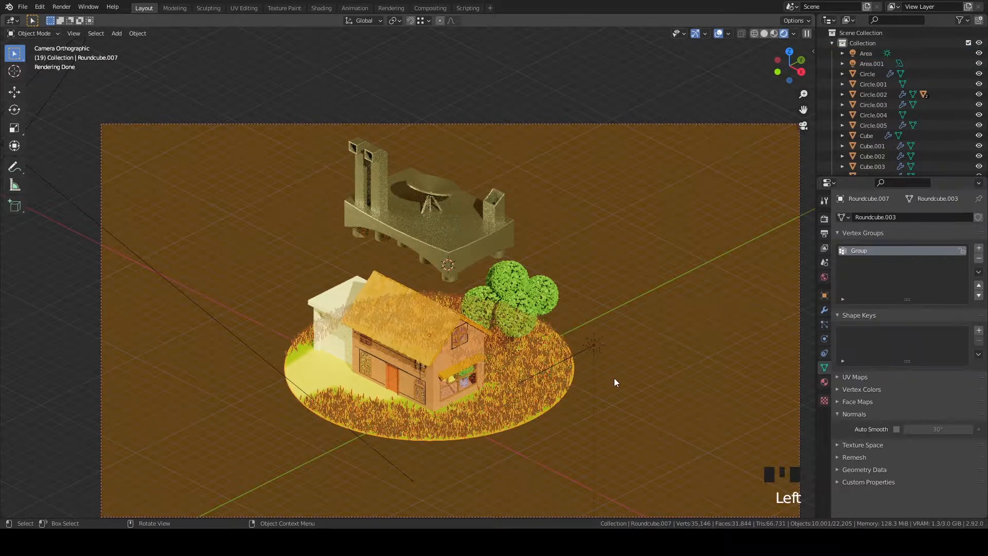
{"action": "key", "text": "z"}
{"action": "left_click", "coordinate": [741, 384]}
{"action": "middle_click_drag", "start_coordinate": [741, 385], "coordinate": [646, 364]}
{"action": "scroll", "coordinate": [430, 407], "scroll_direction": "up", "scroll_amount": 4}
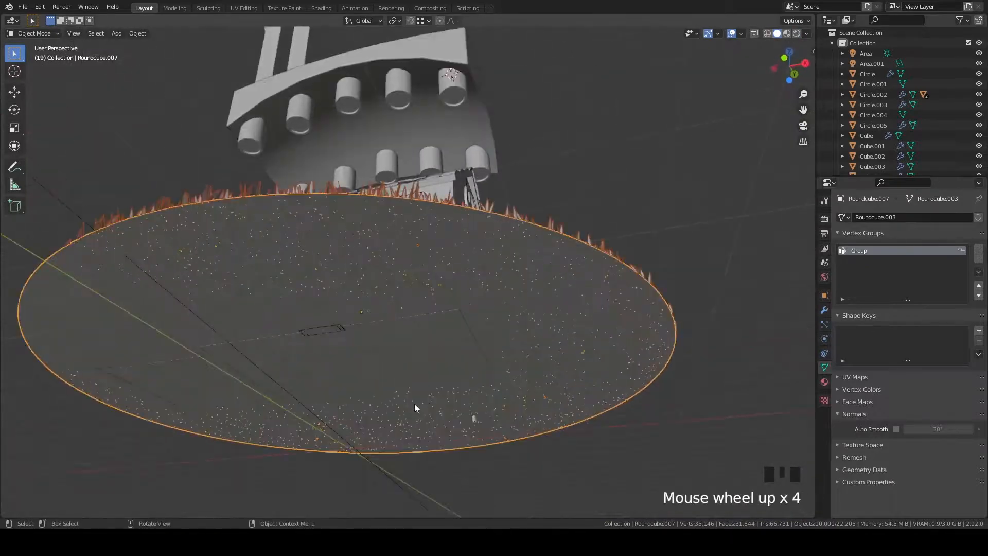
{"action": "scroll", "coordinate": [463, 336], "scroll_direction": "up", "scroll_amount": 2}
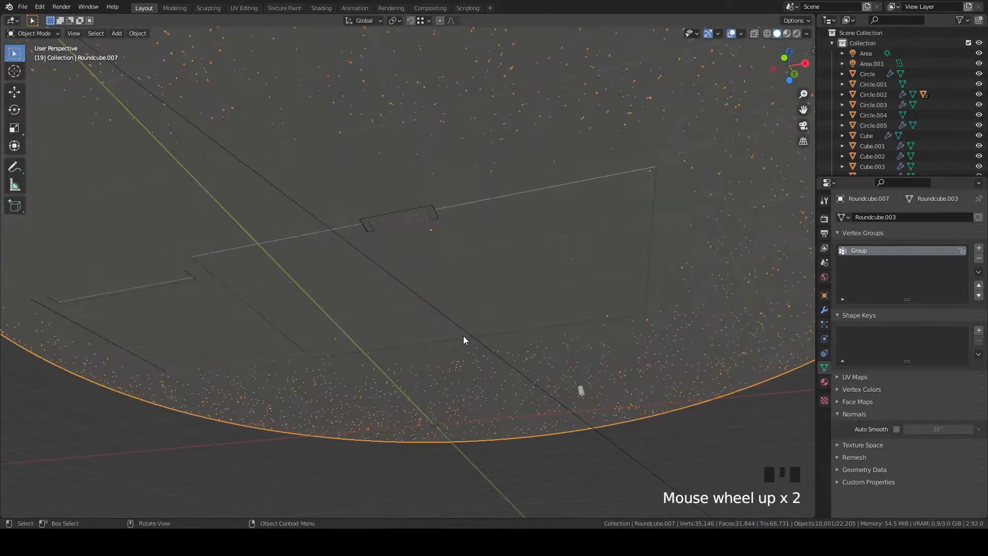
{"action": "left_click", "coordinate": [425, 222]}
{"action": "middle_click_drag", "start_coordinate": [452, 240], "coordinate": [451, 401]}
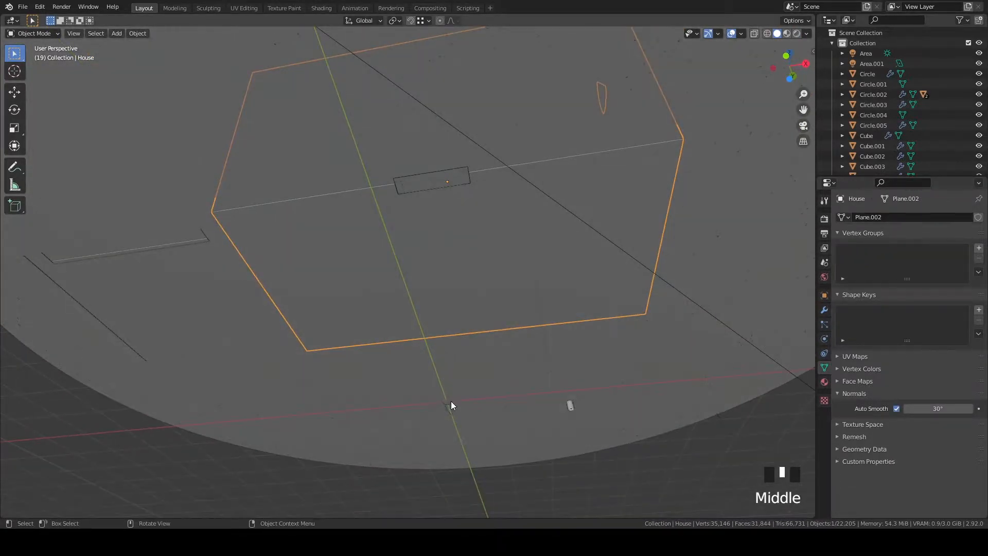
{"action": "left_click", "coordinate": [450, 401]}
{"action": "key", "text": "grave"}
{"action": "left_click", "coordinate": [532, 416]}
Give the grass blade beside the leaf its own copy of the Leaf material and darken its base colour to value 0.184
{"action": "middle_click_drag", "start_coordinate": [477, 329], "coordinate": [508, 298]}
{"action": "key", "text": "grave"}
{"action": "left_click", "coordinate": [514, 336]}
{"action": "middle_click_drag", "start_coordinate": [513, 336], "coordinate": [623, 347]}
{"action": "left_click", "coordinate": [674, 275]}
{"action": "left_click", "coordinate": [824, 381]}
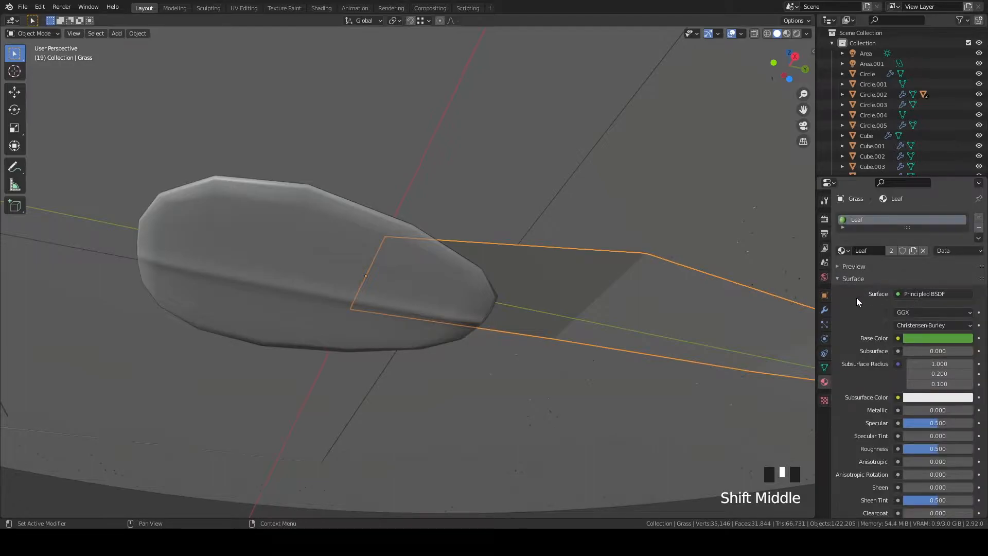
{"action": "left_click", "coordinate": [913, 250]}
{"action": "left_click", "coordinate": [937, 338]}
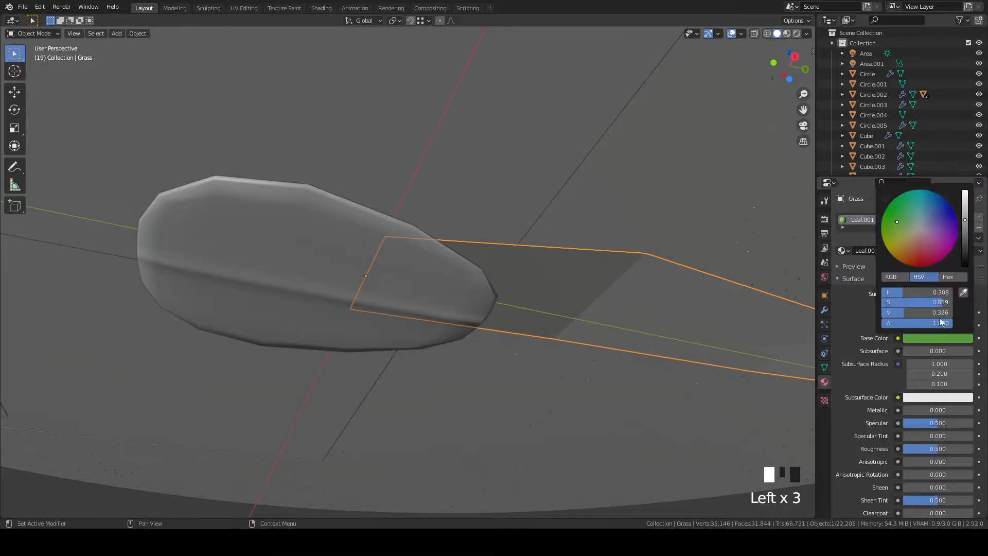
{"action": "left_click", "coordinate": [965, 231]}
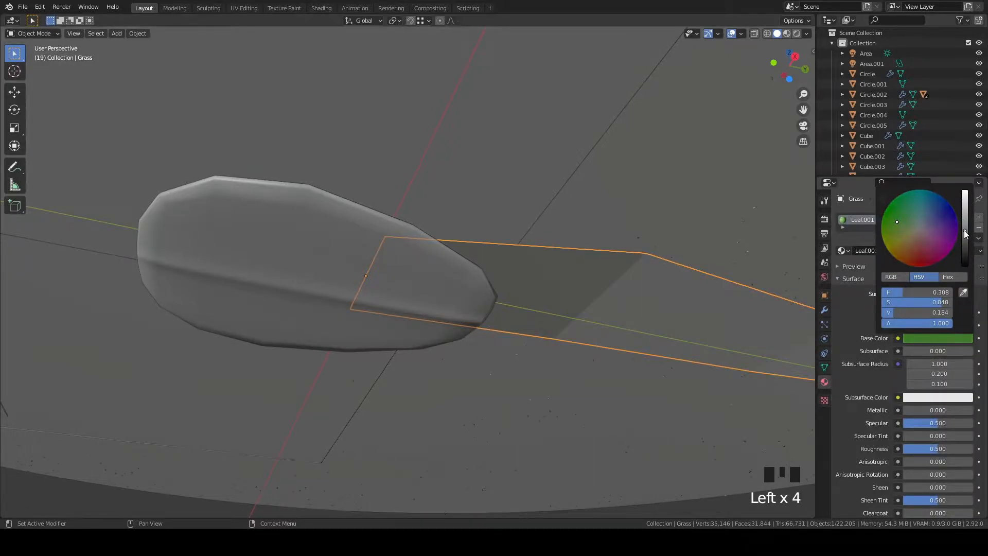
Return to the camera view in rendered shading and check the grass colour around the house
{"action": "key", "text": "grave"}
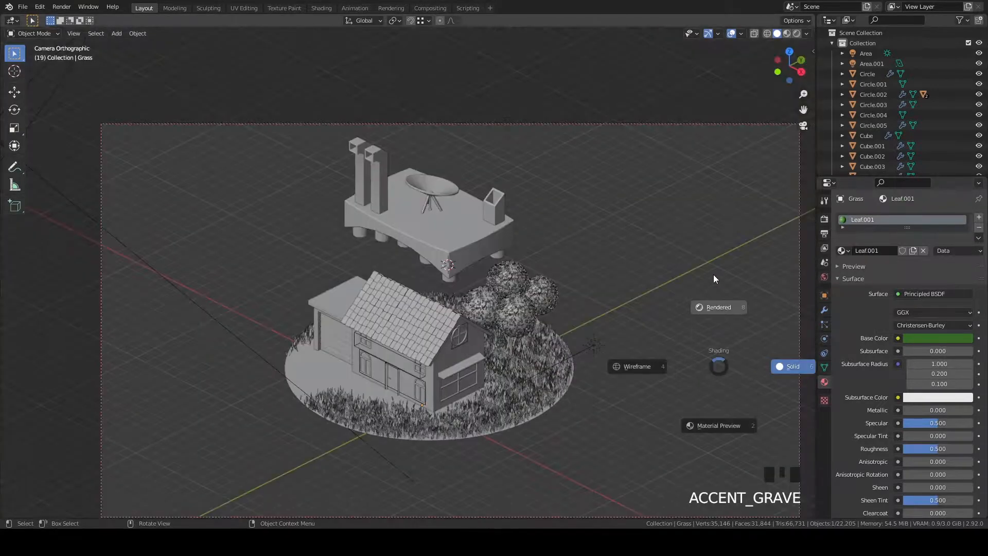
{"action": "middle_click_drag", "start_coordinate": [699, 339], "coordinate": [699, 327], "text": "shift"}
{"action": "scroll", "coordinate": [703, 273], "scroll_direction": "up", "scroll_amount": 2}
{"action": "left_click", "coordinate": [688, 326]}
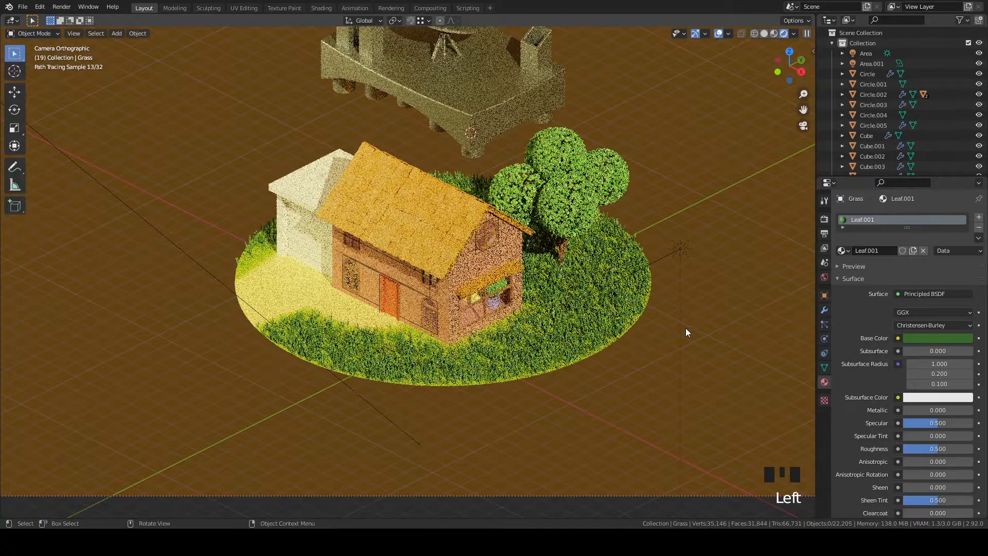
{"action": "double_click", "coordinate": [685, 328]}
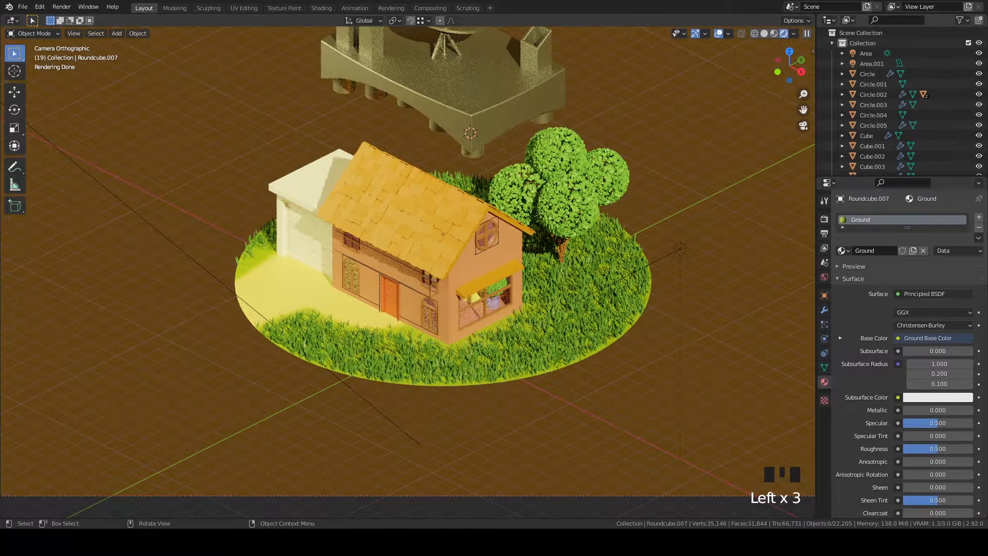
Set the Roof material's base colour on the roof tiles to hex 855327, working in material preview
{"action": "scroll", "coordinate": [463, 231], "scroll_direction": "up", "scroll_amount": 3}
{"action": "left_click", "coordinate": [495, 218]}
{"action": "key", "text": "grave"}
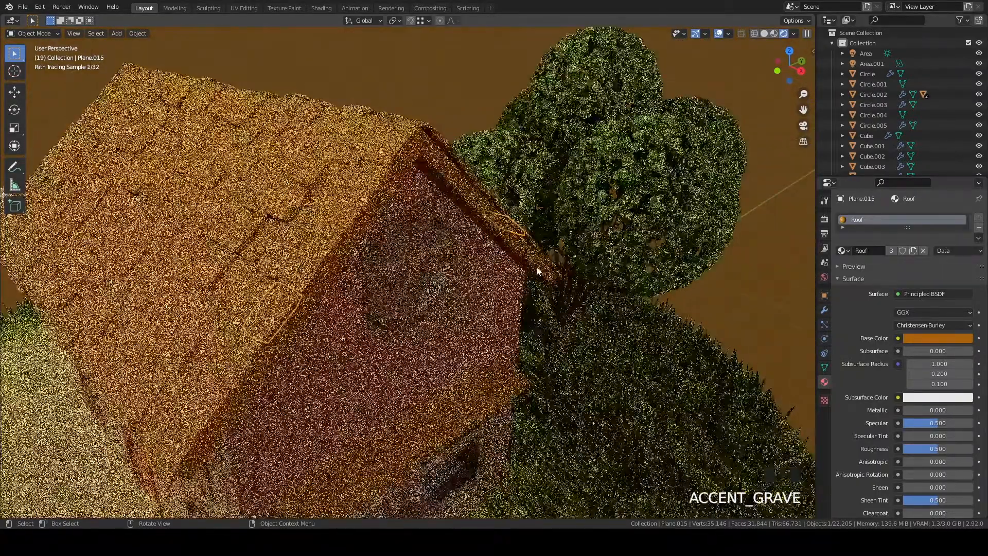
{"action": "key", "text": "z"}
{"action": "left_click", "coordinate": [535, 325]}
{"action": "mouse_move", "coordinate": [535, 324]}
{"action": "middle_mouse_down"}
{"action": "mouse_move", "coordinate": [526, 302]}
{"action": "mouse_move", "coordinate": [569, 288]}
{"action": "middle_mouse_up"}
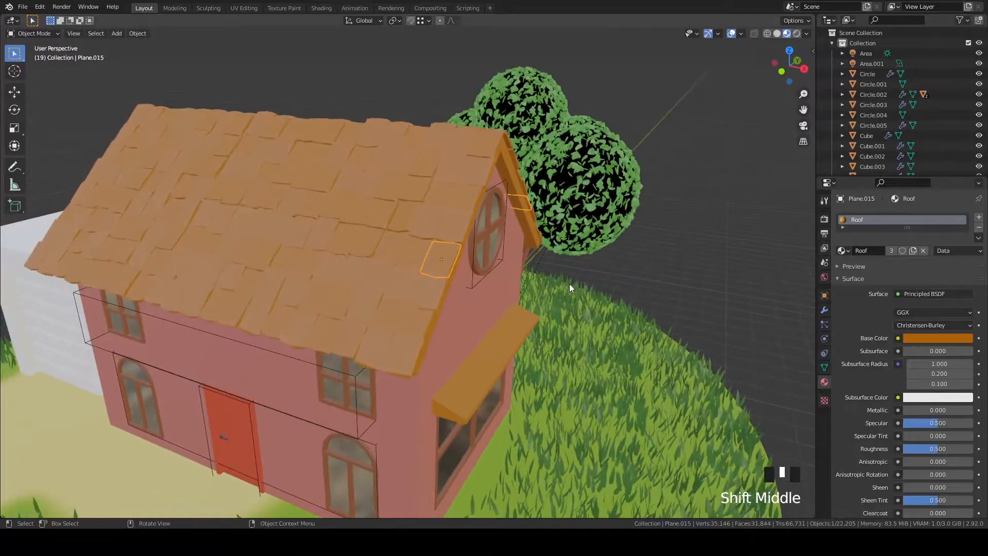
{"action": "left_click", "coordinate": [925, 337]}
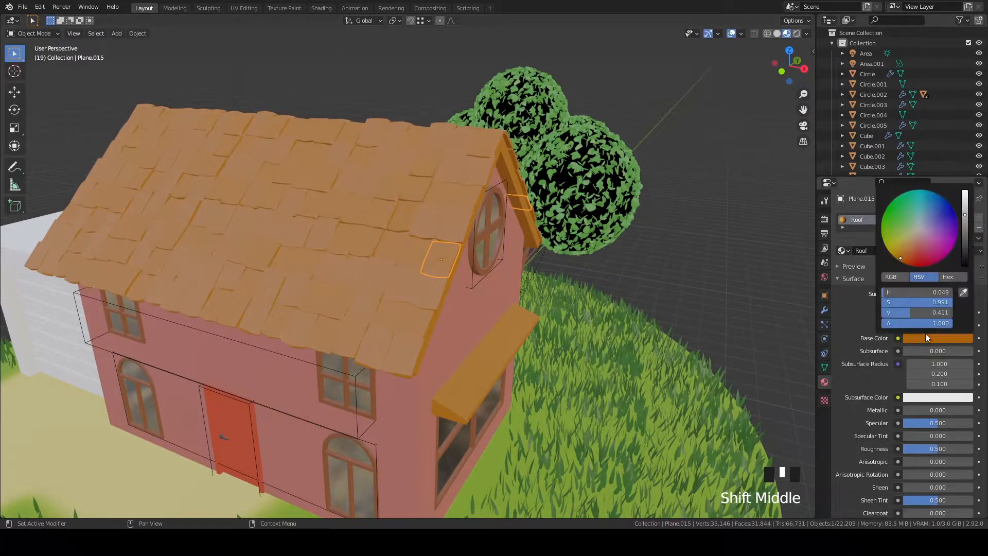
{"action": "left_click", "coordinate": [946, 277]}
{"action": "left_click", "coordinate": [929, 292]}
{"action": "type", "text": "#855327"}
{"action": "key", "text": "Return"}
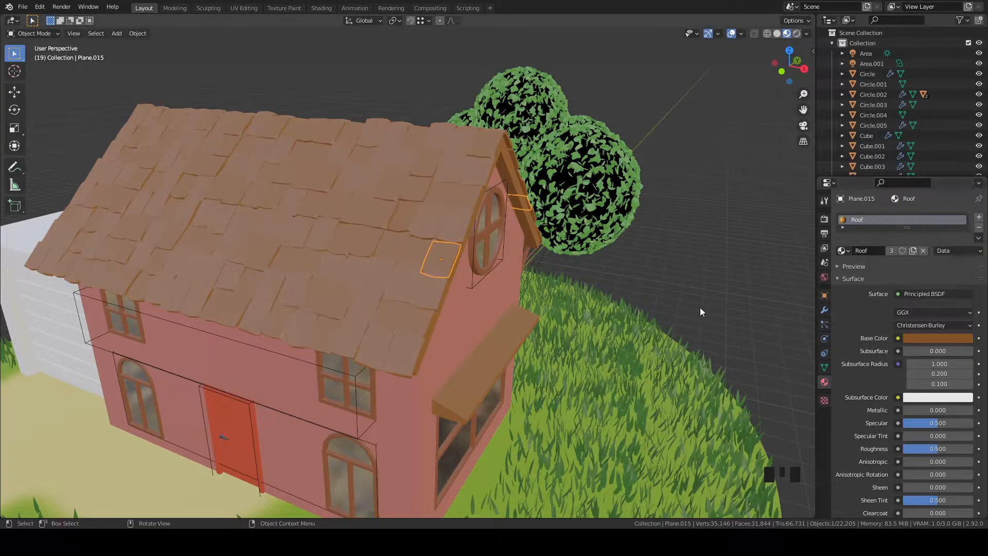
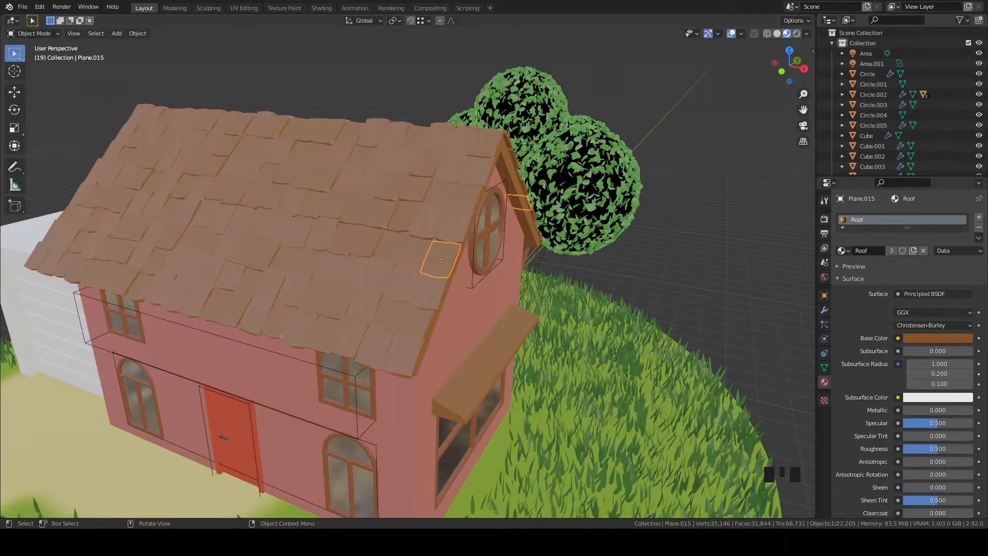
Replace the pink base colour of the house's Wall material with the copied light peach hex colour
{"action": "left_click", "coordinate": [465, 359]}
{"action": "middle_click_drag", "start_coordinate": [464, 359], "coordinate": [623, 313]}
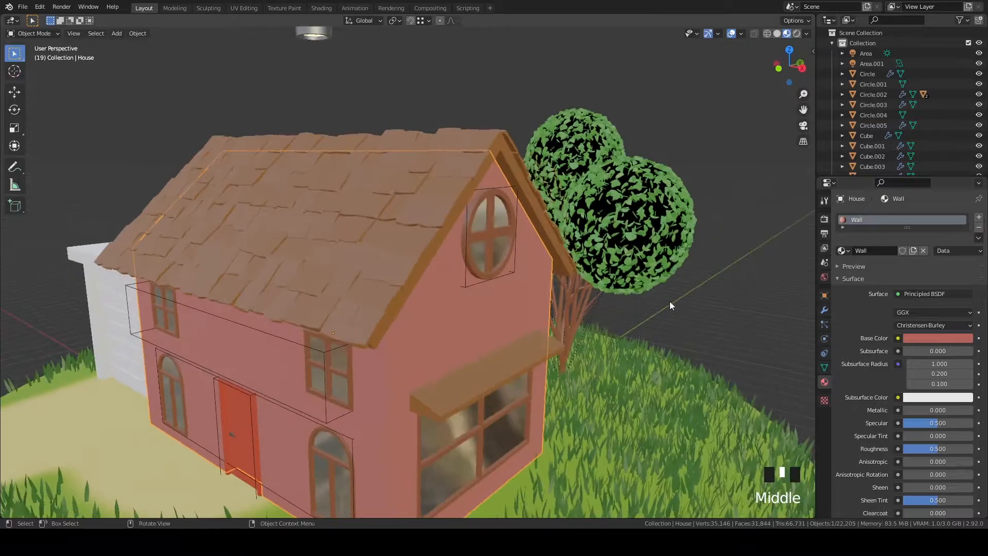
{"action": "left_click", "coordinate": [935, 338]}
{"action": "left_click", "coordinate": [938, 292]}
{"action": "key", "text": "ctrl+v"}
{"action": "key", "text": "Return"}
Check the recoloured walls and roof in rendered shading through the camera
{"action": "mouse_move", "coordinate": [643, 312]}
{"action": "middle_mouse_down"}
{"action": "mouse_move", "coordinate": [512, 322]}
{"action": "mouse_move", "coordinate": [590, 249]}
{"action": "middle_mouse_up"}
{"action": "key", "text": "z"}
{"action": "left_click", "coordinate": [599, 223]}
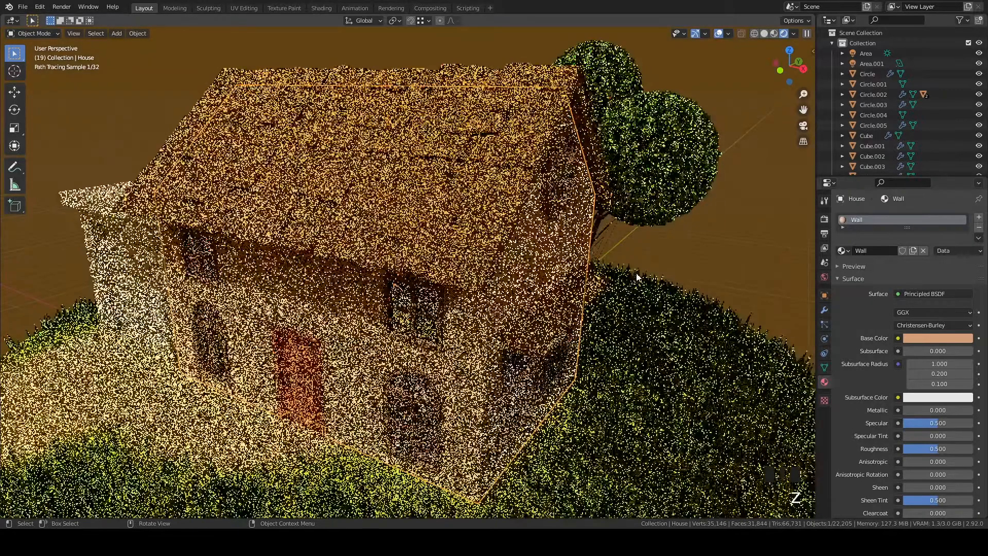
{"action": "key", "text": "grave"}
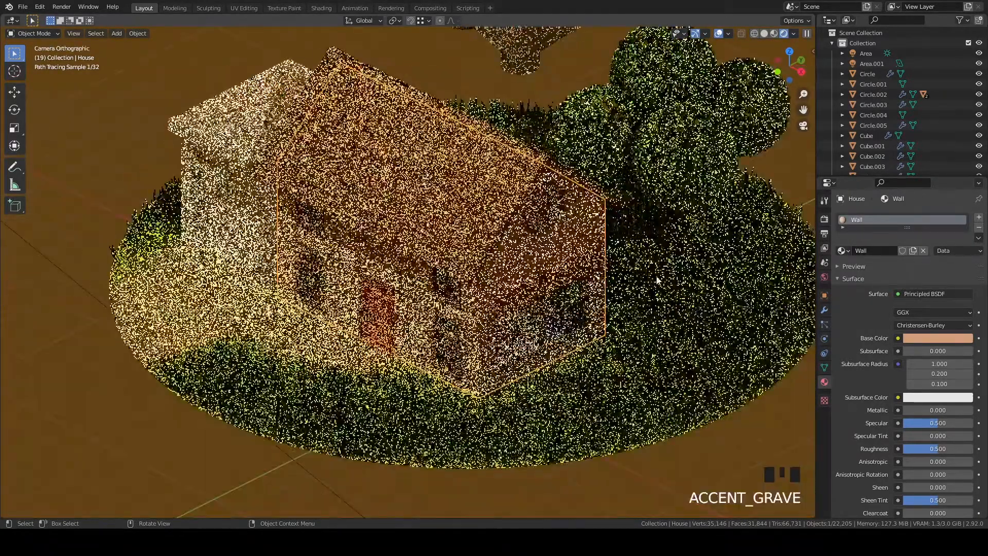
{"action": "left_click", "coordinate": [657, 279]}
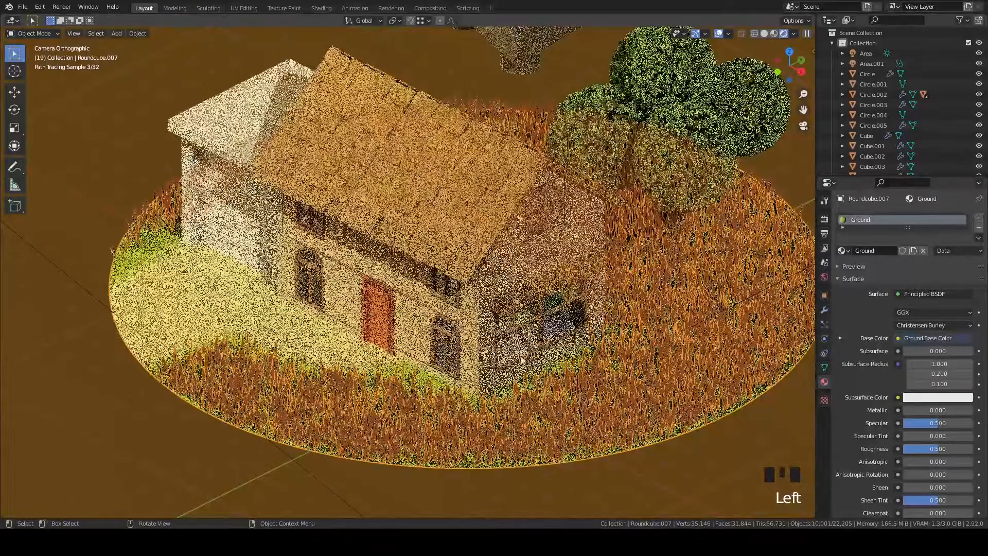
{"action": "left_click", "coordinate": [476, 509]}
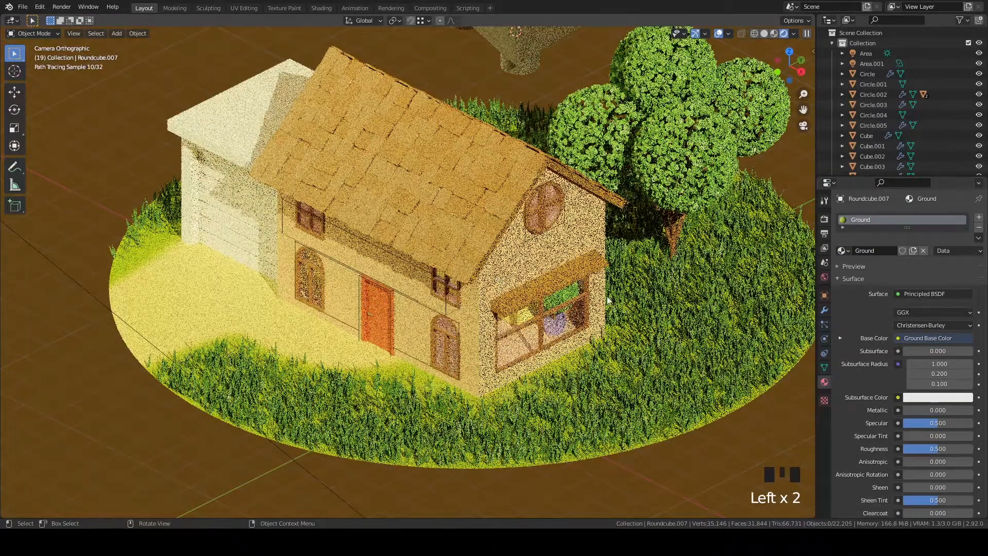
Shift the house Wall material's base colour to a more saturated reddish orange
{"action": "left_click", "coordinate": [589, 296]}
{"action": "left_click", "coordinate": [917, 339]}
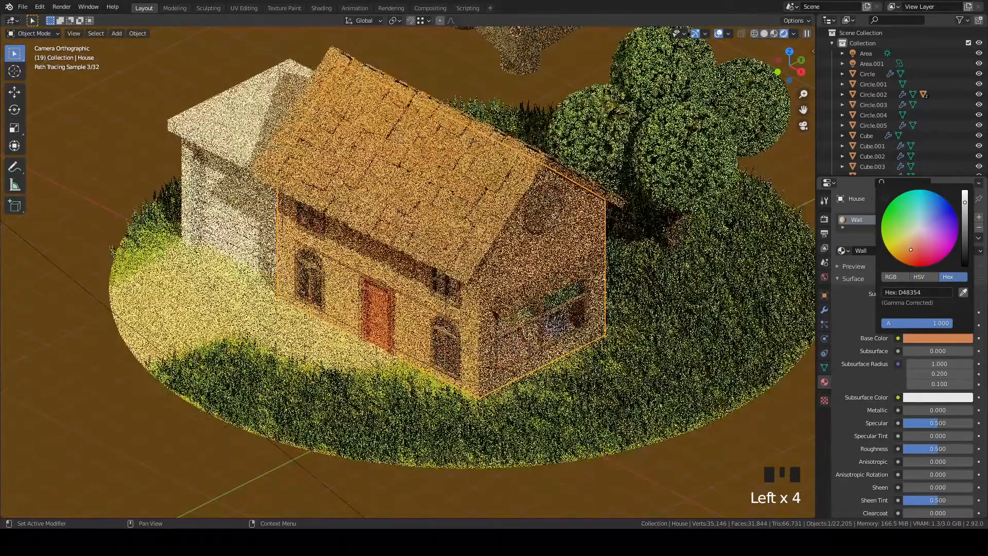
{"action": "left_click_drag", "start_coordinate": [910, 250], "coordinate": [914, 252]}
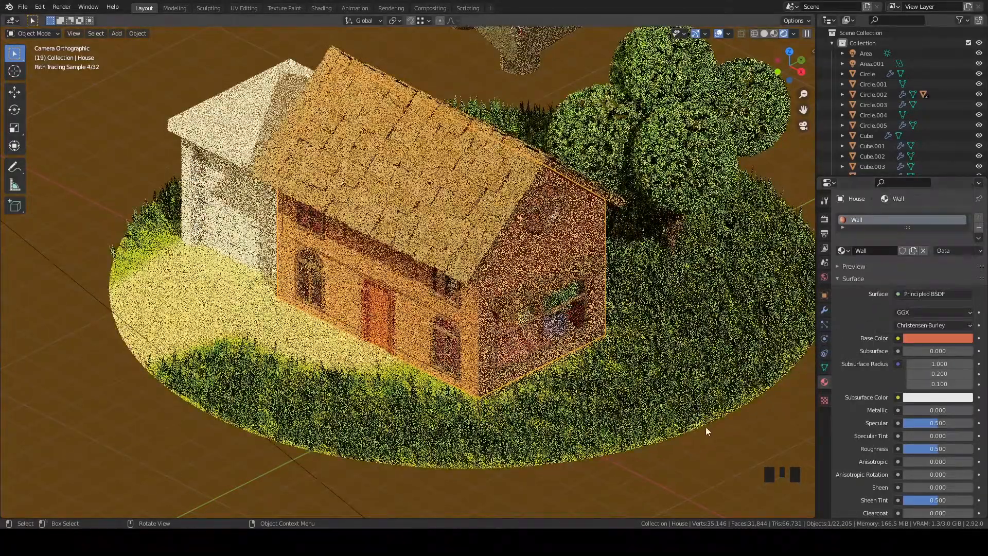
{"action": "left_click", "coordinate": [706, 427]}
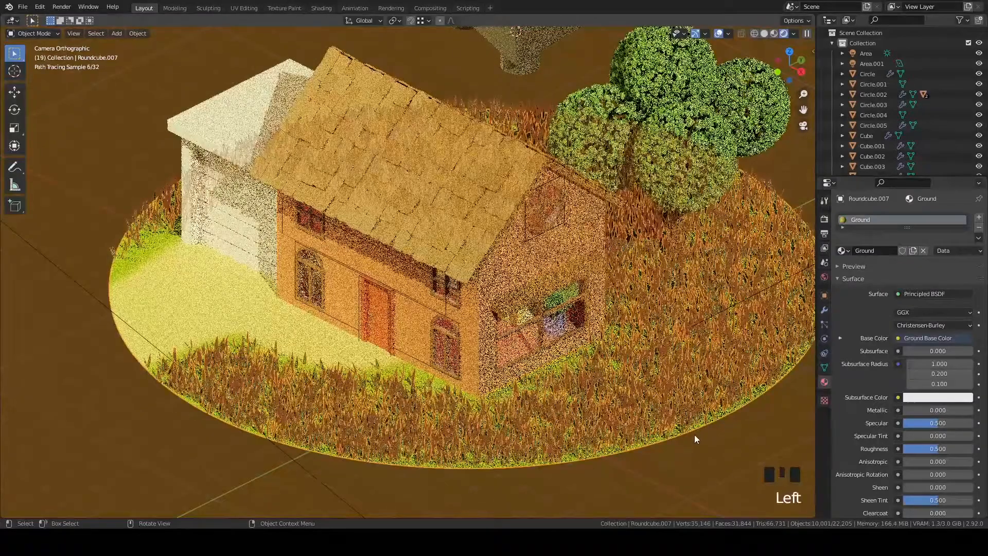
Shift the house wall material's base color toward red
{"action": "left_click", "coordinate": [691, 451]}
{"action": "left_click", "coordinate": [473, 314]}
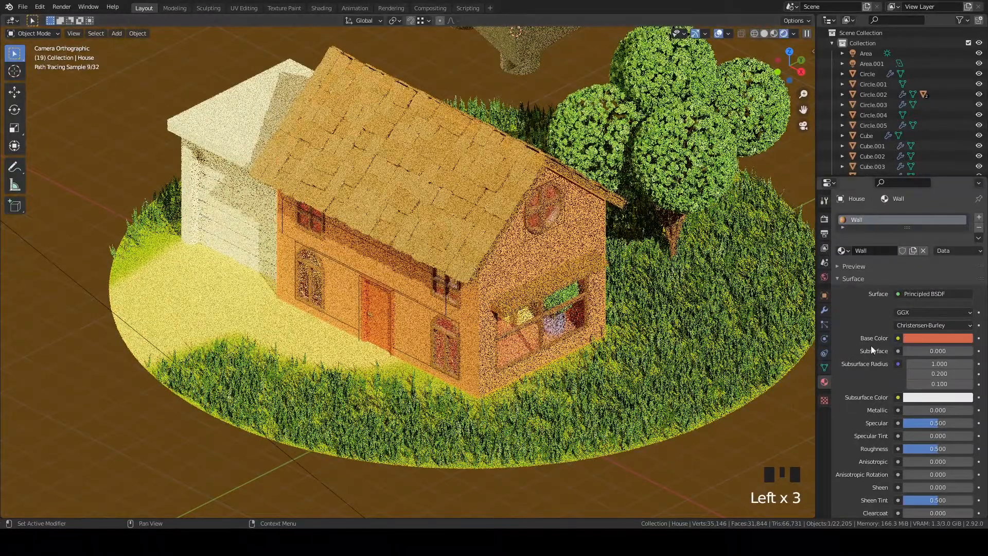
{"action": "left_click", "coordinate": [919, 337]}
{"action": "left_click", "coordinate": [916, 252]}
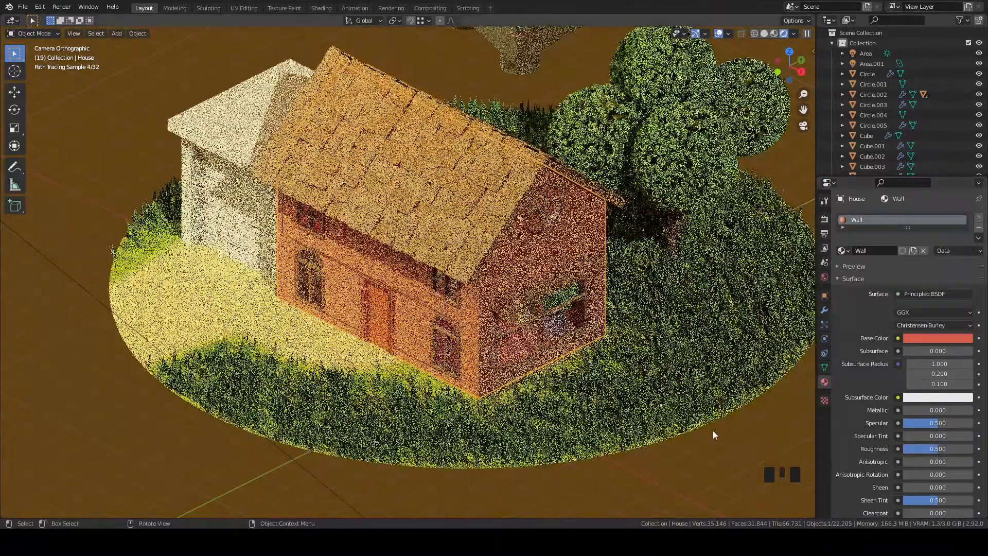
Clear the selection and toggle the viewport overlays off and on to examine the rendered scene
{"action": "left_click", "coordinate": [712, 430]}
{"action": "left_click", "coordinate": [668, 451]}
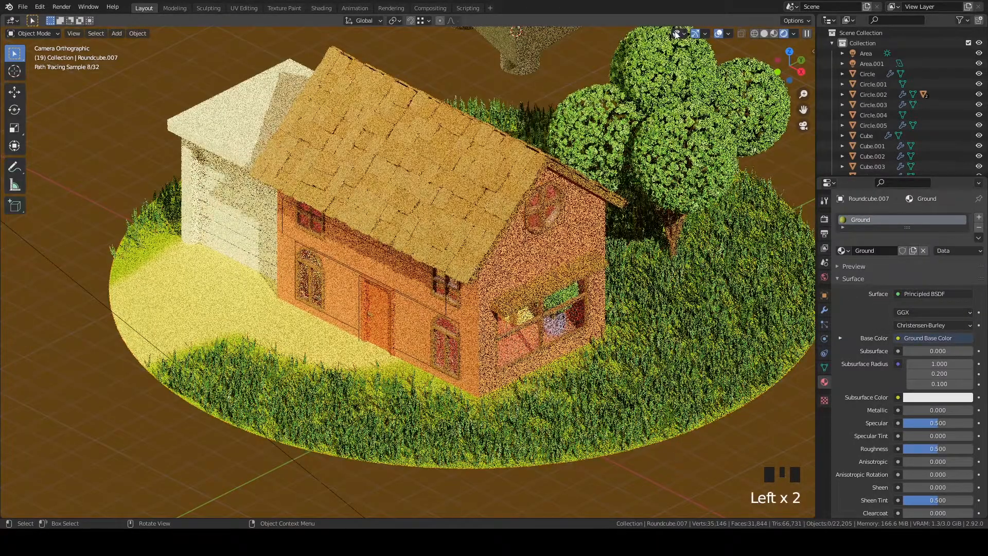
{"action": "left_click", "coordinate": [716, 32]}
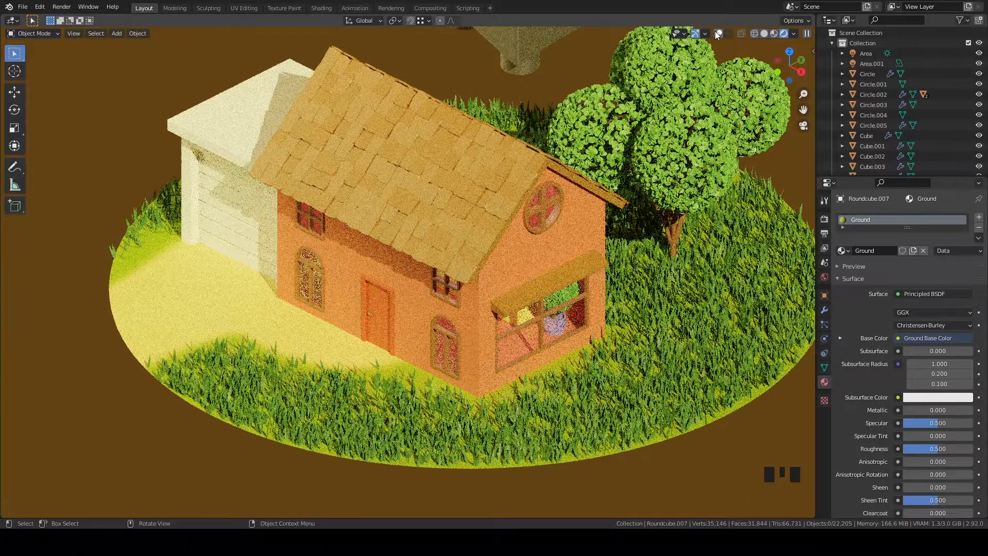
{"action": "left_click", "coordinate": [715, 32]}
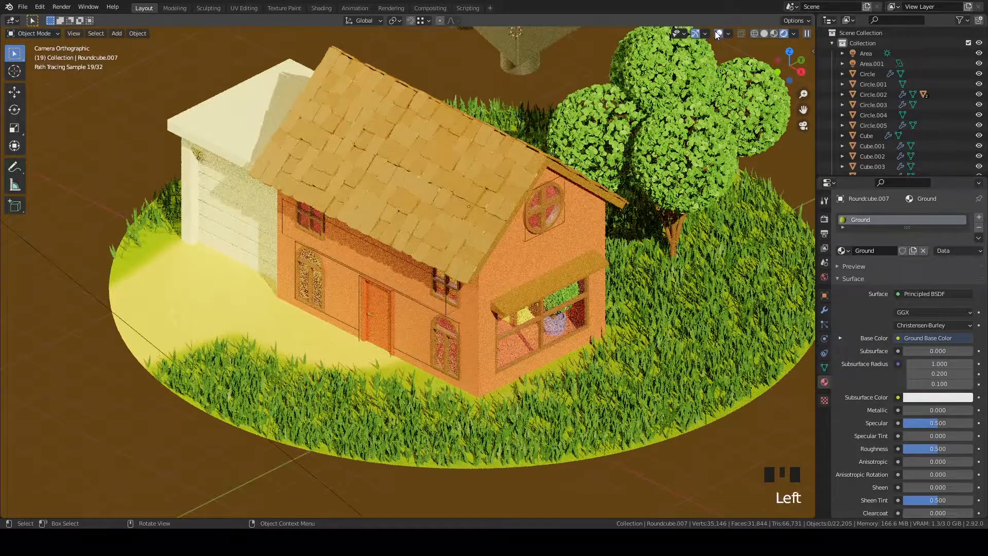
Change the front door material's base color to a deeper red
{"action": "left_click", "coordinate": [392, 305]}
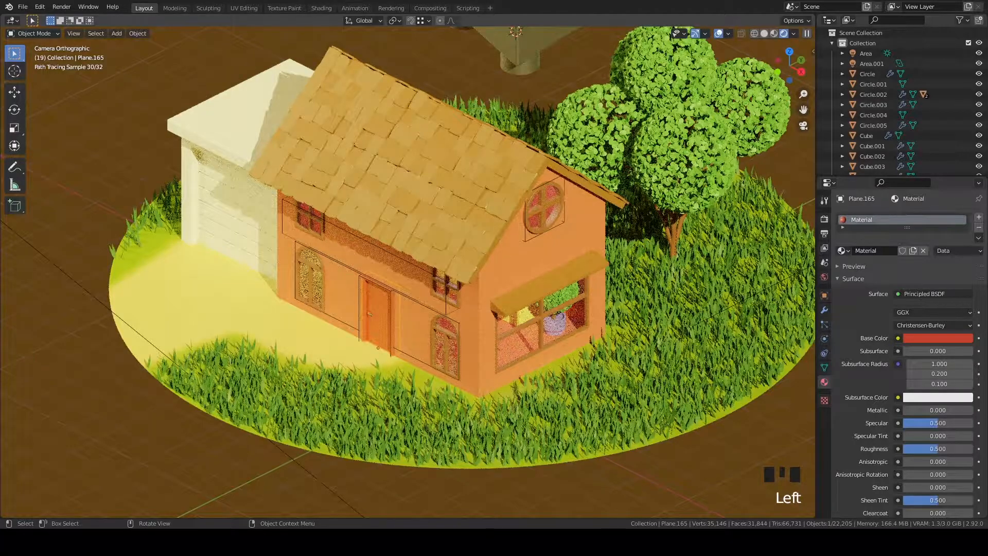
{"action": "left_click", "coordinate": [919, 337]}
{"action": "left_click_drag", "start_coordinate": [915, 258], "coordinate": [920, 259]}
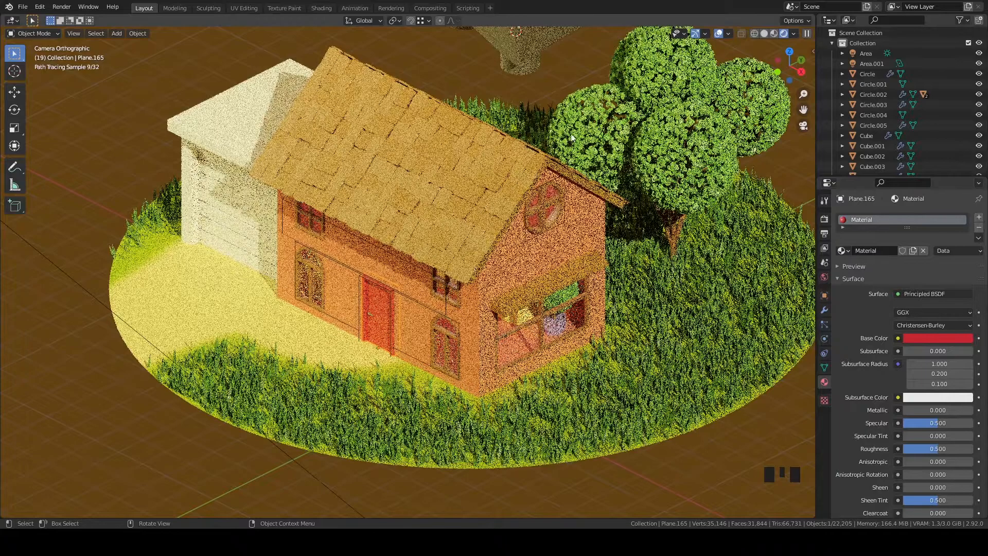
Save the file and open the door object for mesh editing in solid shading
{"action": "left_click", "coordinate": [764, 33]}
{"action": "middle_click_drag", "start_coordinate": [605, 320], "coordinate": [604, 261]}
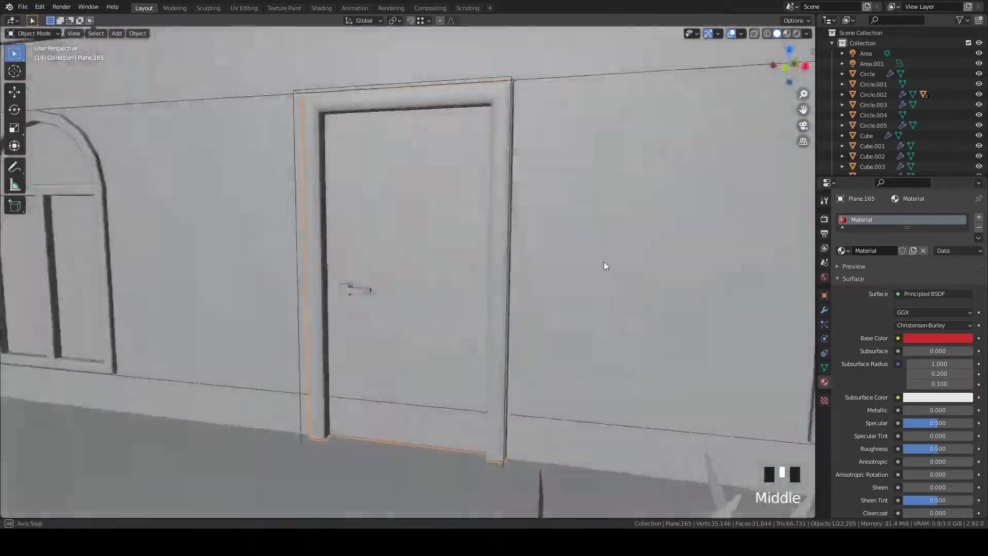
{"action": "scroll", "coordinate": [602, 260], "scroll_direction": "up", "scroll_amount": 2}
{"action": "key", "text": "ctrl+s"}
{"action": "key", "text": "Tab"}
Select all faces of the door frame, leaving the flat door panel face out of the selection
{"action": "left_click", "coordinate": [281, 199]}
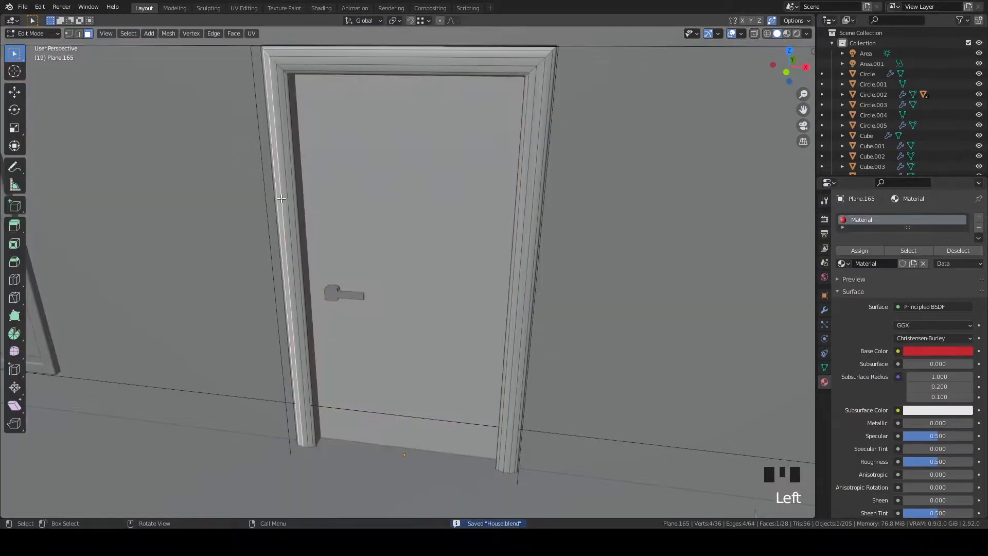
{"action": "scroll", "coordinate": [284, 190], "scroll_direction": "down", "scroll_amount": 2}
{"action": "key", "text": "l"}
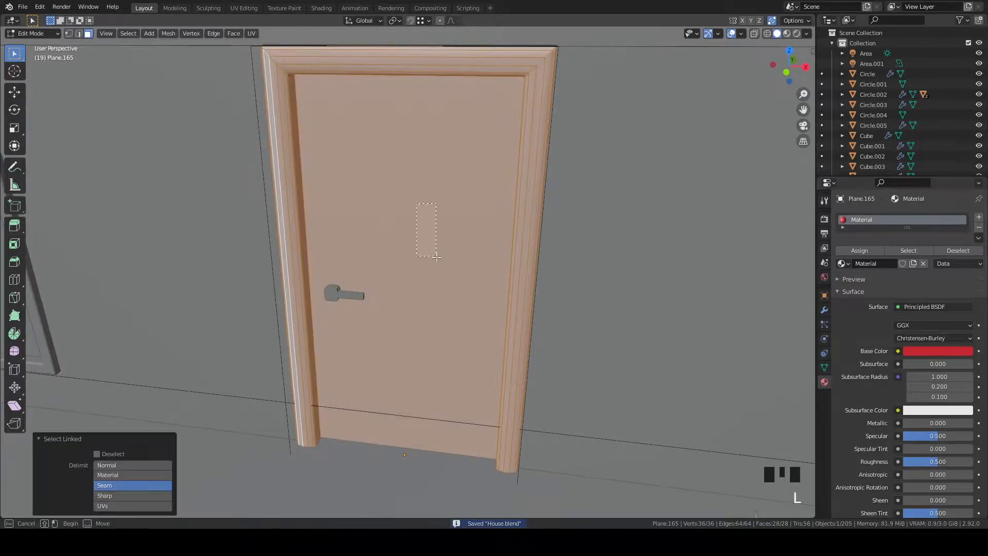
{"action": "scroll", "coordinate": [431, 188], "scroll_direction": "down", "scroll_amount": 4}
{"action": "key", "text": "grave"}
{"action": "key", "text": "alt+z"}
{"action": "scroll", "coordinate": [518, 183], "scroll_direction": "down", "scroll_amount": 1}
{"action": "middle_click_drag", "start_coordinate": [518, 183], "coordinate": [663, 218]}
{"action": "key", "text": "alt+z"}
{"action": "scroll", "coordinate": [561, 225], "scroll_direction": "up", "scroll_amount": 1}
{"action": "key", "text": "alt+z"}
{"action": "key", "text": "alt+z"}
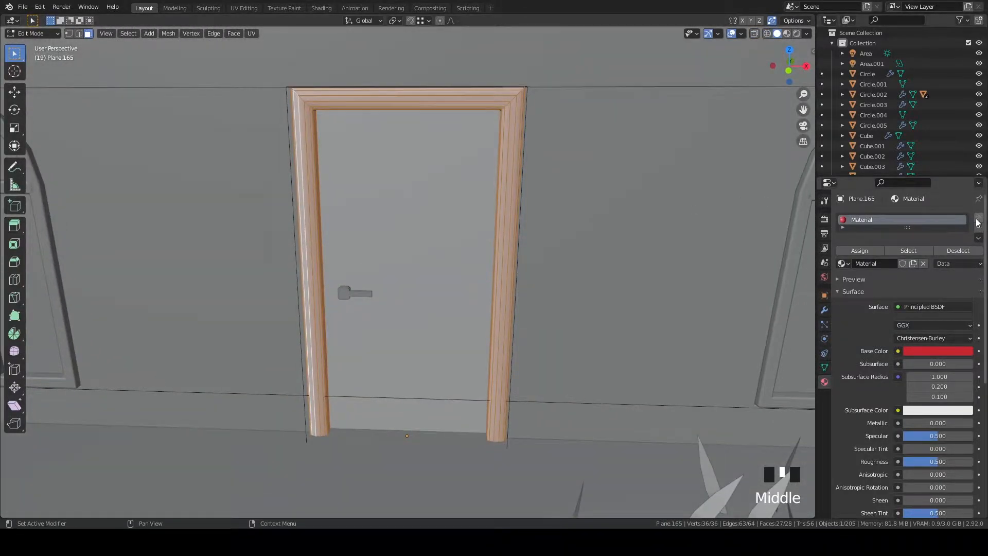
Add a second material slot to the door and assign an existing material to the selected frame faces
{"action": "left_click", "coordinate": [978, 218]}
{"action": "left_click", "coordinate": [845, 287]}
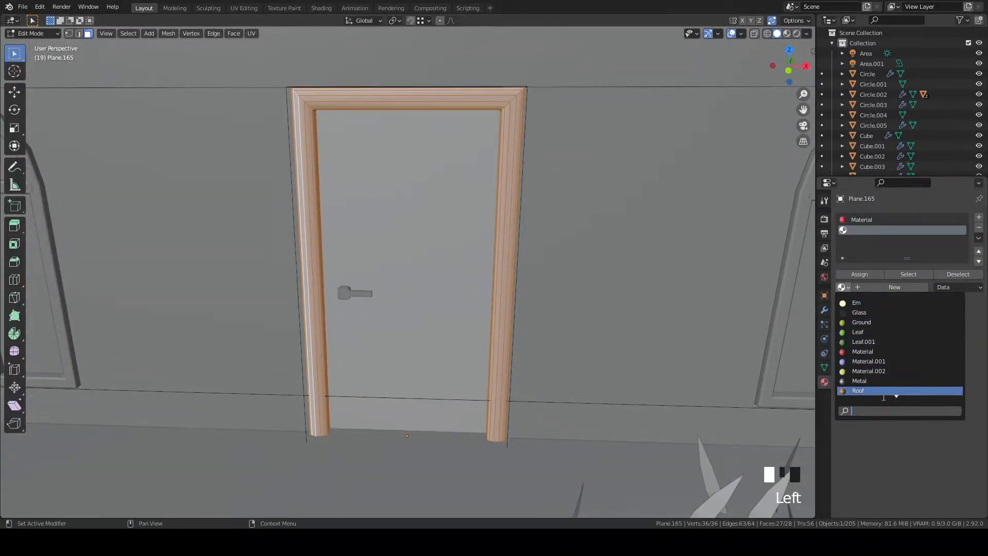
{"action": "left_click", "coordinate": [868, 382]}
{"action": "left_click", "coordinate": [859, 275]}
Leave mesh editing and show the scene through the camera in rendered shading
{"action": "key", "text": "Tab"}
{"action": "scroll", "coordinate": [656, 301], "scroll_direction": "down", "scroll_amount": 1}
{"action": "key", "text": "grave"}
{"action": "left_click", "coordinate": [637, 218]}
{"action": "key", "text": "z"}
{"action": "left_click", "coordinate": [603, 224]}
{"action": "middle_click_drag", "start_coordinate": [595, 339], "coordinate": [593, 243]}
{"action": "left_click", "coordinate": [592, 214]}
{"action": "key", "text": "grave"}
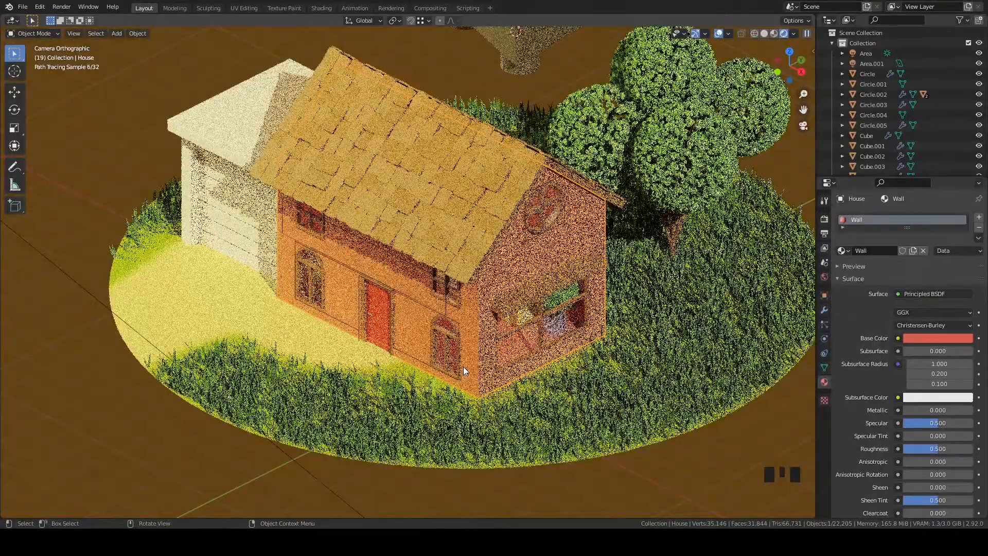
Try viewport denoising on the rendered scene and turn it off again
{"action": "left_click", "coordinate": [824, 220]}
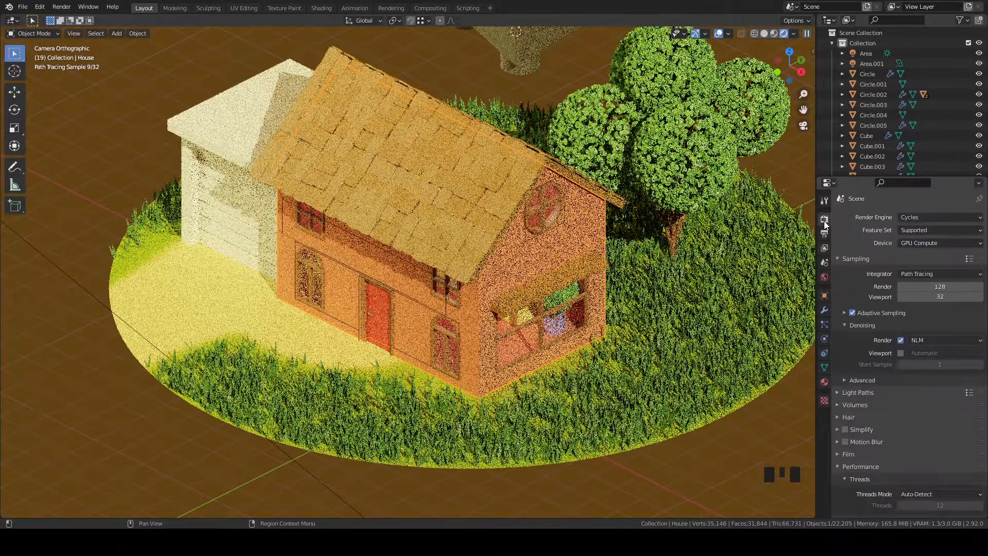
{"action": "left_click", "coordinate": [900, 353]}
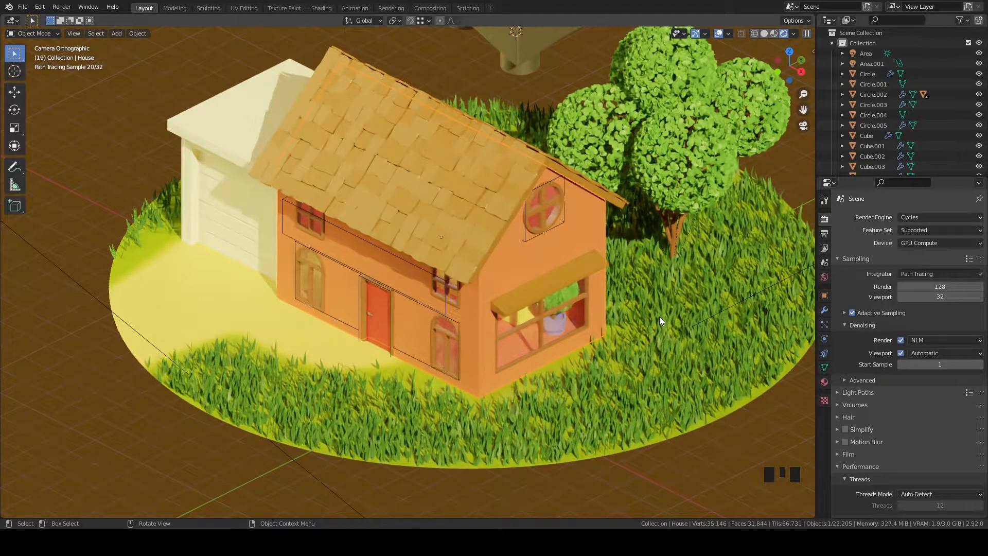
{"action": "scroll", "coordinate": [636, 285], "scroll_direction": "down", "scroll_amount": 4}
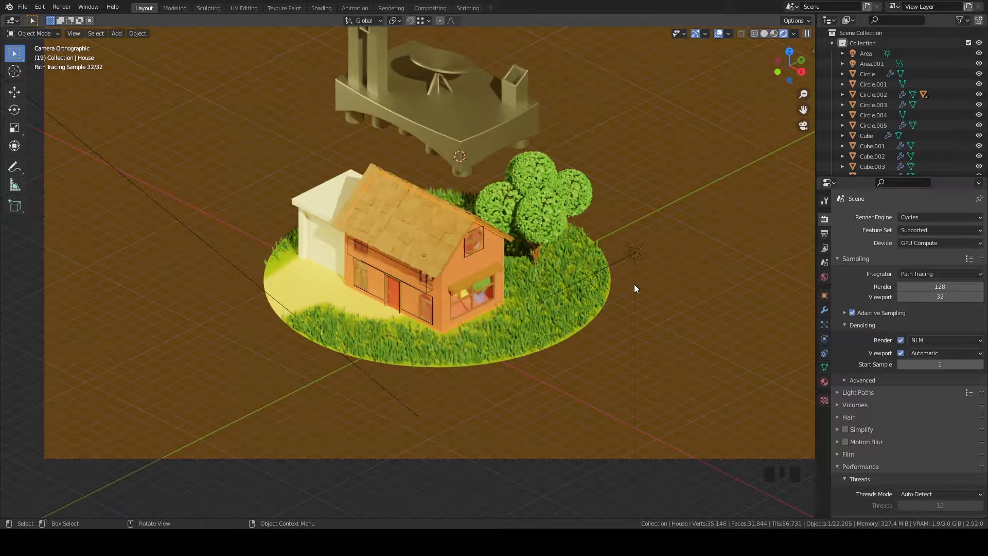
{"action": "left_click", "coordinate": [900, 353]}
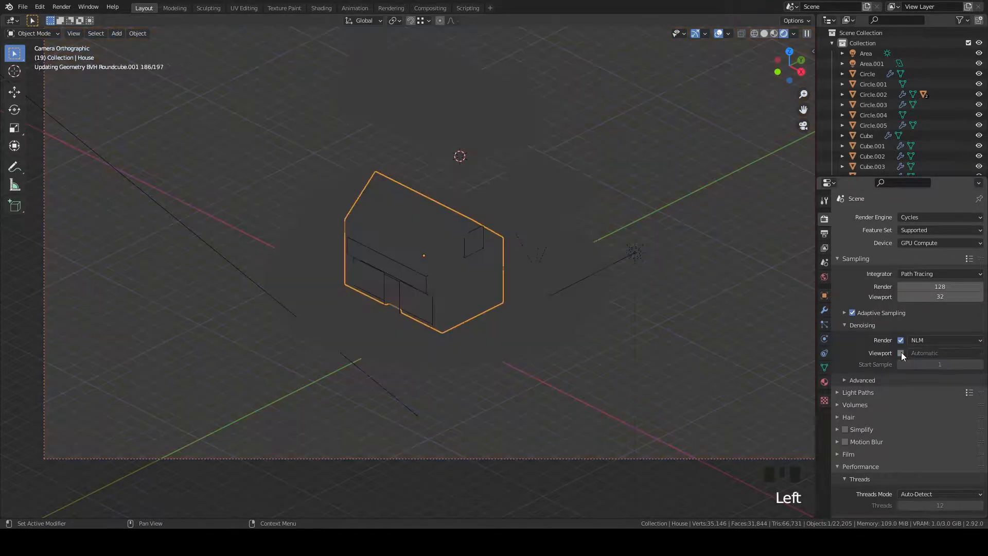
Add a UV sphere with 8 segments, 6 rings and a 1 m radius on the lawn in solid shading
{"action": "left_click", "coordinate": [764, 33]}
{"action": "scroll", "coordinate": [646, 252], "scroll_direction": "up", "scroll_amount": 2}
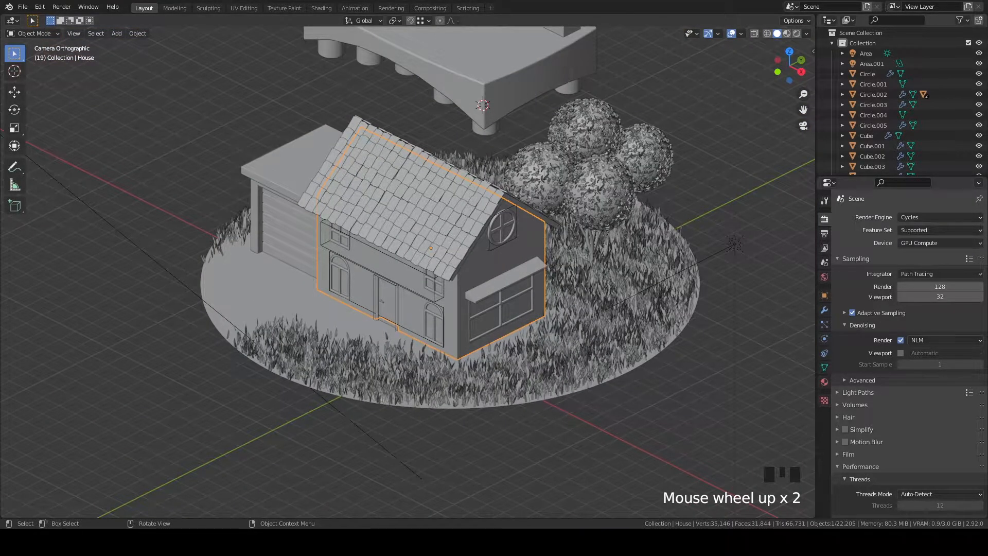
{"action": "key", "text": "shift+a"}
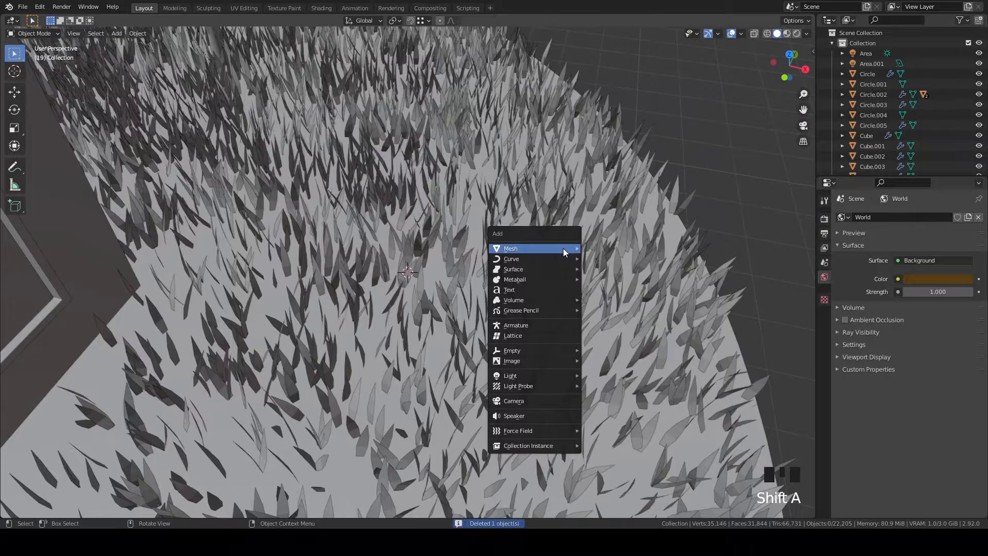
{"action": "mouse_move", "coordinate": [563, 248]}
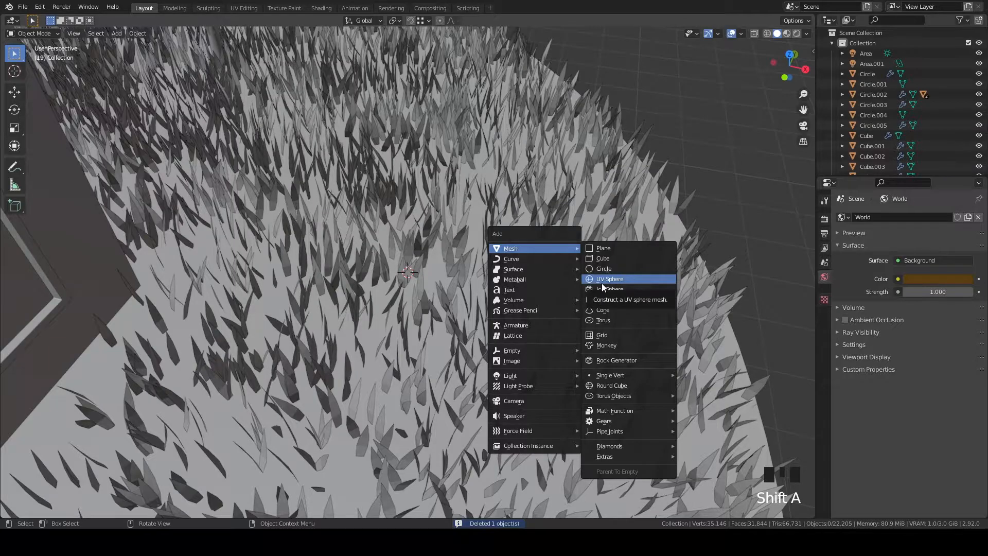
{"action": "left_click", "coordinate": [602, 283]}
{"action": "mouse_move", "coordinate": [120, 407]}
{"action": "left_mouse_down"}
{"action": "mouse_move", "coordinate": [140, 409]}
{"action": "mouse_move", "coordinate": [124, 409]}
{"action": "left_mouse_up"}
{"action": "middle_click_drag", "start_coordinate": [338, 290], "coordinate": [546, 225]}
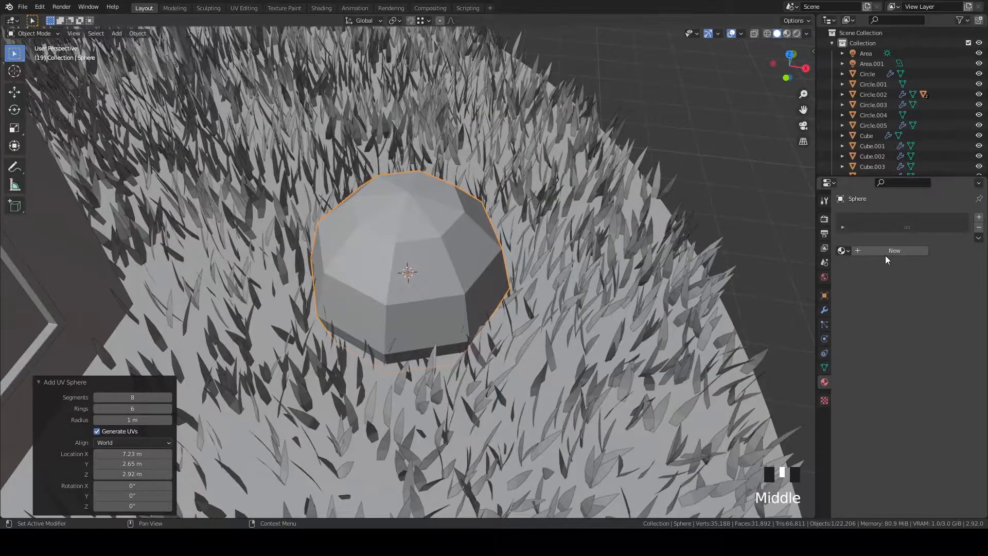
Give the sphere a new material and raise it vertically above the grass
{"action": "left_click", "coordinate": [885, 252]}
{"action": "key", "text": "Tab"}
{"action": "key", "text": "Tab"}
{"action": "scroll", "coordinate": [511, 281], "scroll_direction": "down", "scroll_amount": 2}
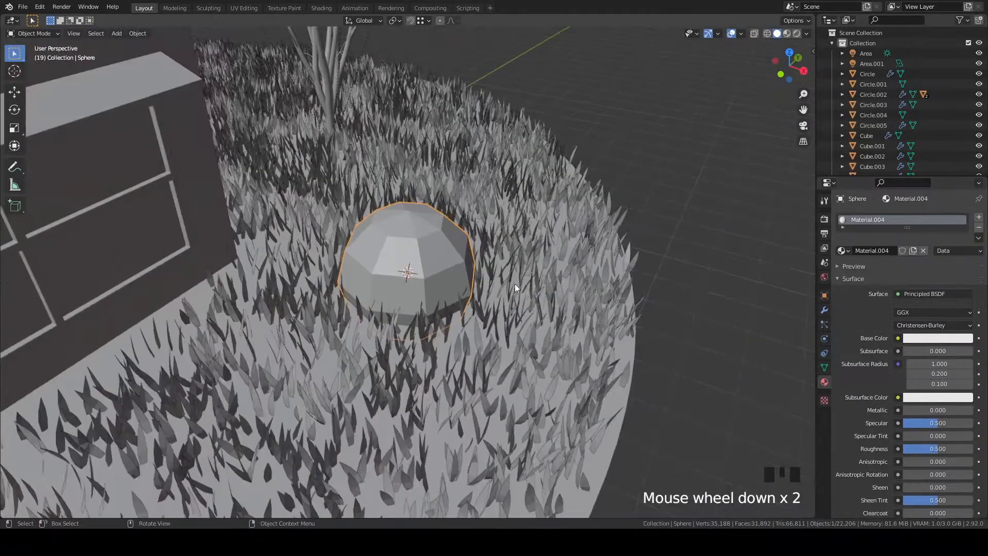
{"action": "key", "text": "g"}
{"action": "key", "text": "z"}
{"action": "left_click", "coordinate": [557, 235]}
{"action": "middle_click_drag", "start_coordinate": [557, 235], "coordinate": [594, 277]}
Select a vertical strip of the sphere's faces running from its top pole to its bottom in face mode
{"action": "key", "text": "Tab"}
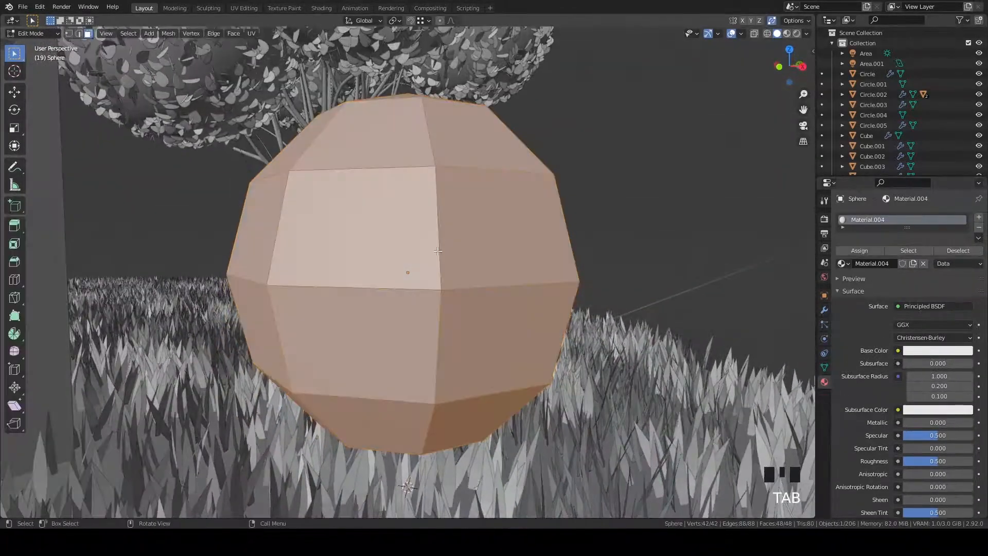
{"action": "key", "text": "3"}
{"action": "left_click", "coordinate": [408, 114]}
{"action": "middle_click_drag", "start_coordinate": [408, 115], "coordinate": [456, 376]}
{"action": "left_click", "coordinate": [422, 416], "text": "ctrl"}
{"action": "middle_click_drag", "start_coordinate": [423, 416], "coordinate": [502, 326]}
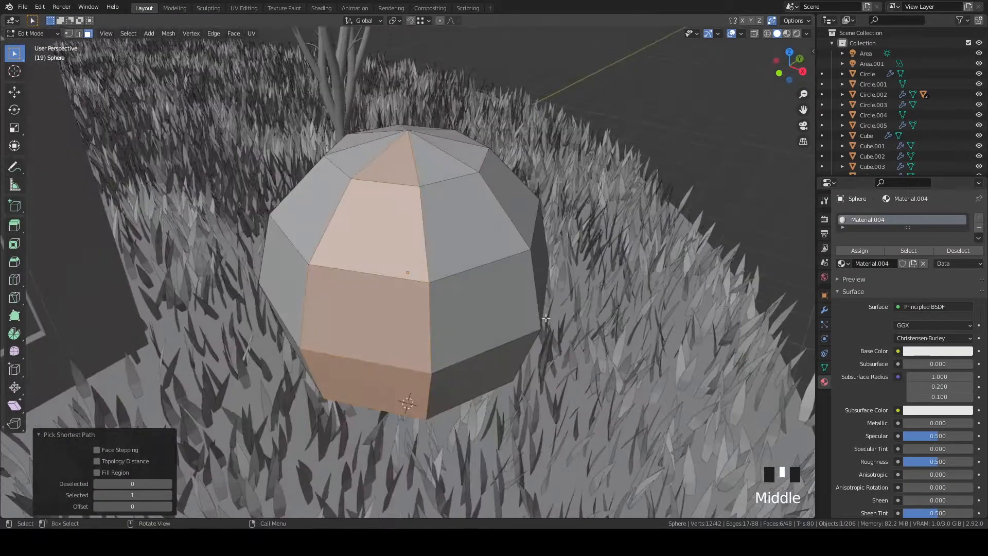
Set the sphere material's base color to red and isolate the sphere in rendered shading
{"action": "left_click", "coordinate": [925, 350]}
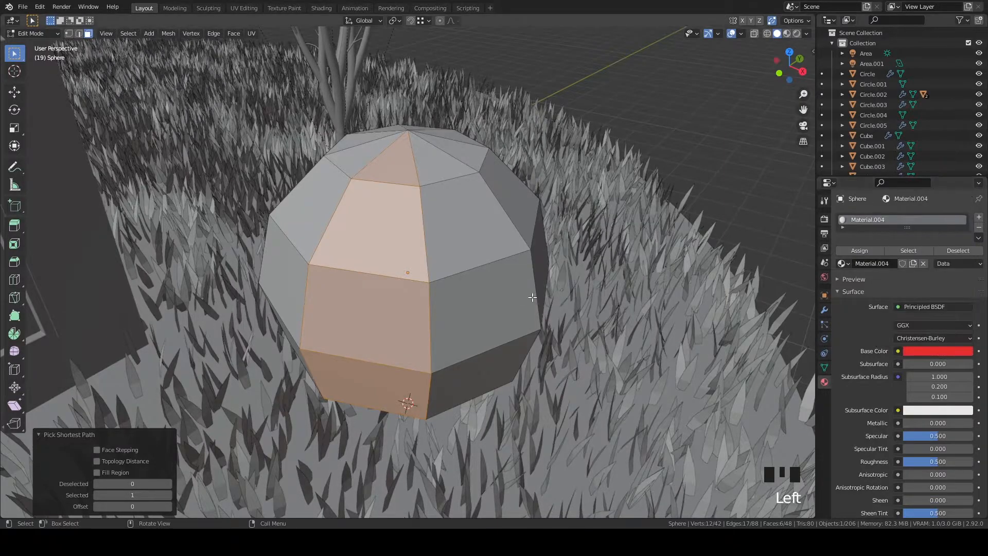
{"action": "key", "text": "slash"}
{"action": "key", "text": "z"}
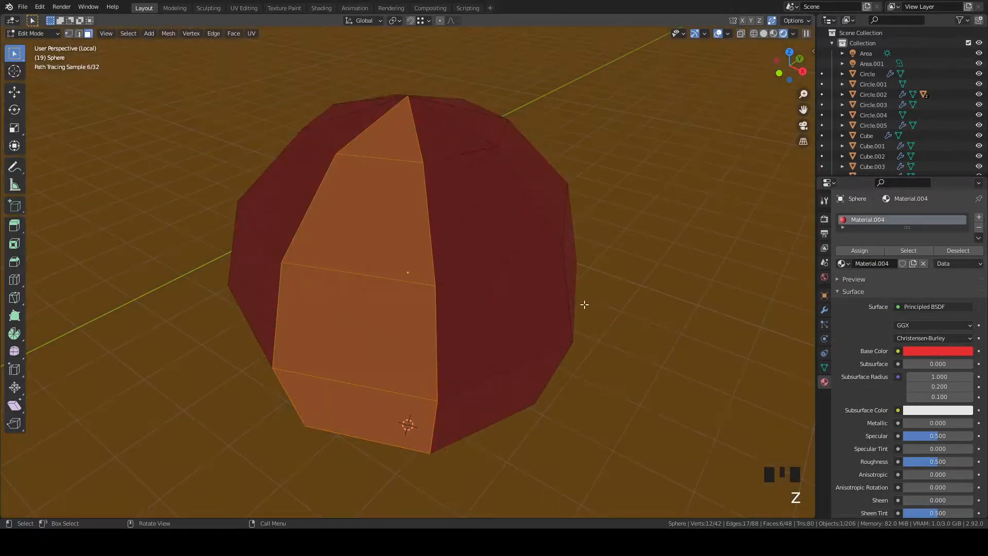
Select one pole-to-pole strip of faces and assign it a new white material in a second slot
{"action": "scroll", "coordinate": [581, 281], "scroll_direction": "down", "scroll_amount": 3}
{"action": "middle_click_drag", "start_coordinate": [581, 281], "coordinate": [488, 276]}
{"action": "left_click", "coordinate": [426, 253]}
{"action": "middle_click_drag", "start_coordinate": [425, 254], "coordinate": [412, 337]}
{"action": "left_click", "coordinate": [413, 337], "text": "ctrl"}
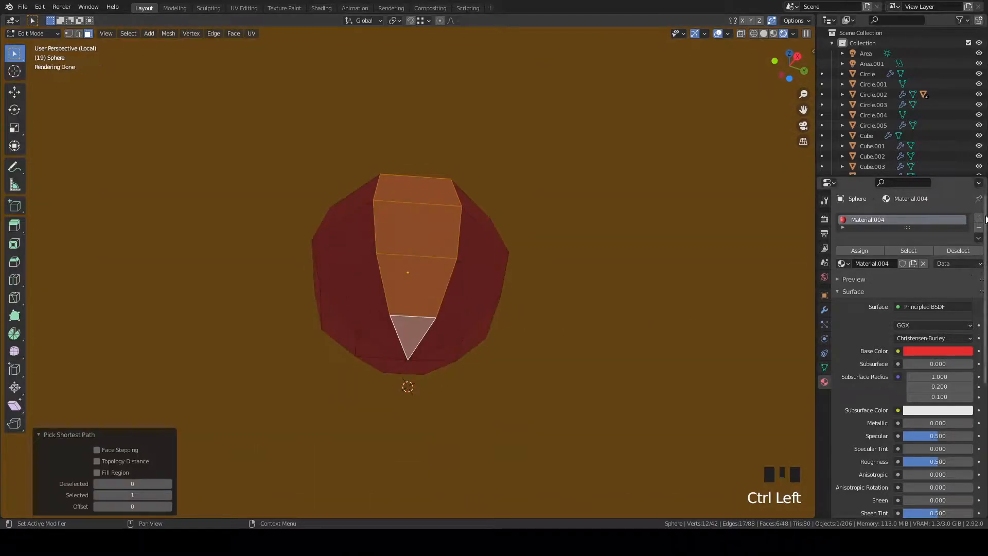
{"action": "left_click", "coordinate": [980, 218]}
{"action": "left_click", "coordinate": [857, 286]}
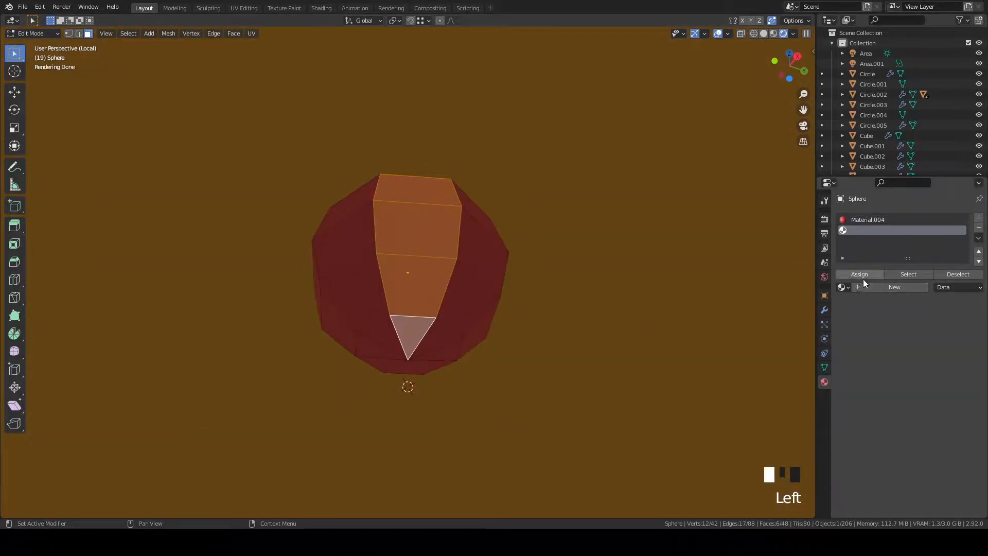
{"action": "left_click", "coordinate": [860, 273]}
Select the remaining alternate pole-to-pole strips of the sphere and assign the white second material to them
{"action": "middle_click_drag", "start_coordinate": [641, 298], "coordinate": [447, 252]}
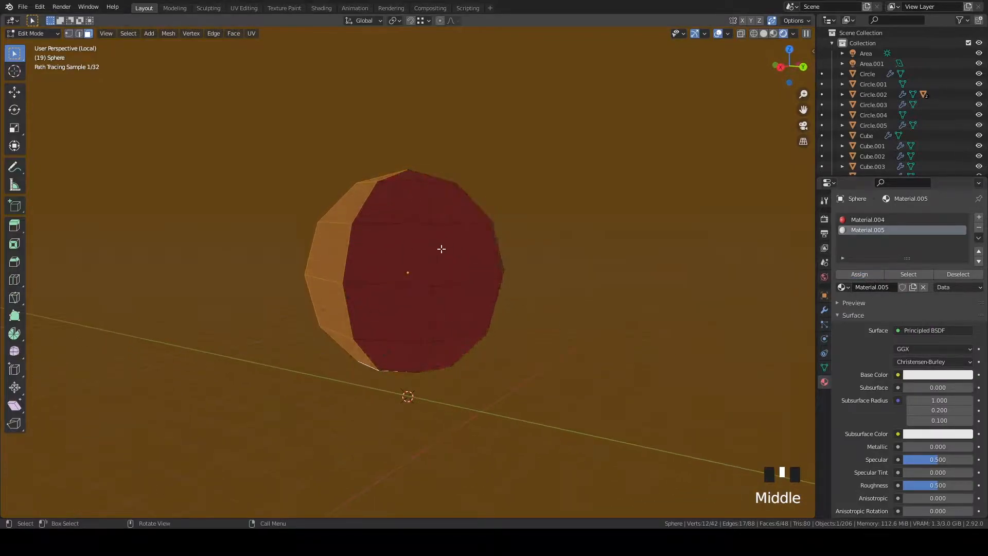
{"action": "mouse_move", "coordinate": [471, 176]}
{"action": "middle_mouse_down"}
{"action": "mouse_move", "coordinate": [403, 202]}
{"action": "mouse_move", "coordinate": [534, 282]}
{"action": "mouse_move", "coordinate": [456, 164]}
{"action": "middle_mouse_up"}
{"action": "left_click", "coordinate": [427, 189]}
{"action": "left_click", "coordinate": [403, 335], "text": "ctrl"}
{"action": "middle_click_drag", "start_coordinate": [403, 335], "coordinate": [422, 214]}
{"action": "middle_click_drag", "start_coordinate": [409, 355], "coordinate": [406, 221]}
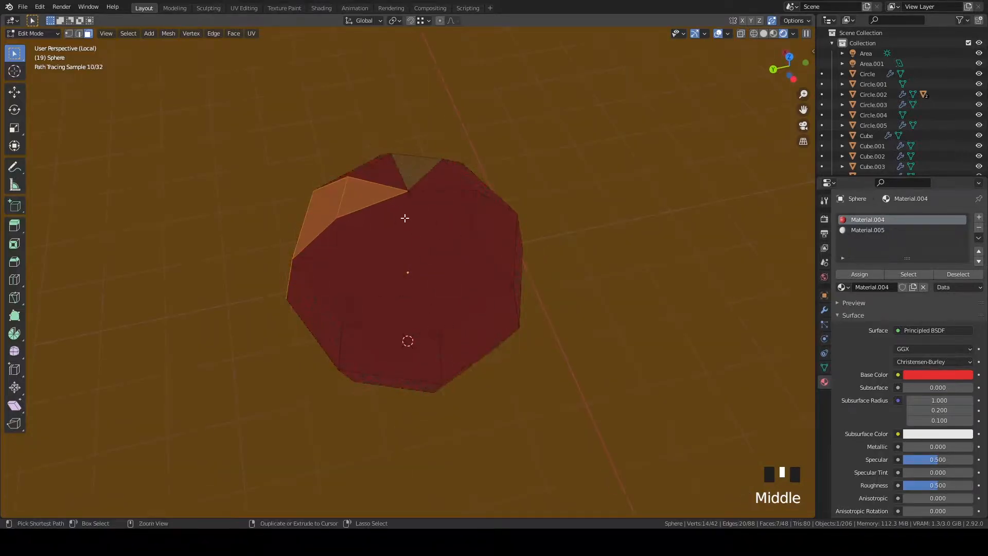
{"action": "left_click", "coordinate": [406, 221], "text": "ctrl"}
{"action": "middle_click_drag", "start_coordinate": [492, 238], "coordinate": [445, 283]}
{"action": "left_click", "coordinate": [425, 191], "text": "shift"}
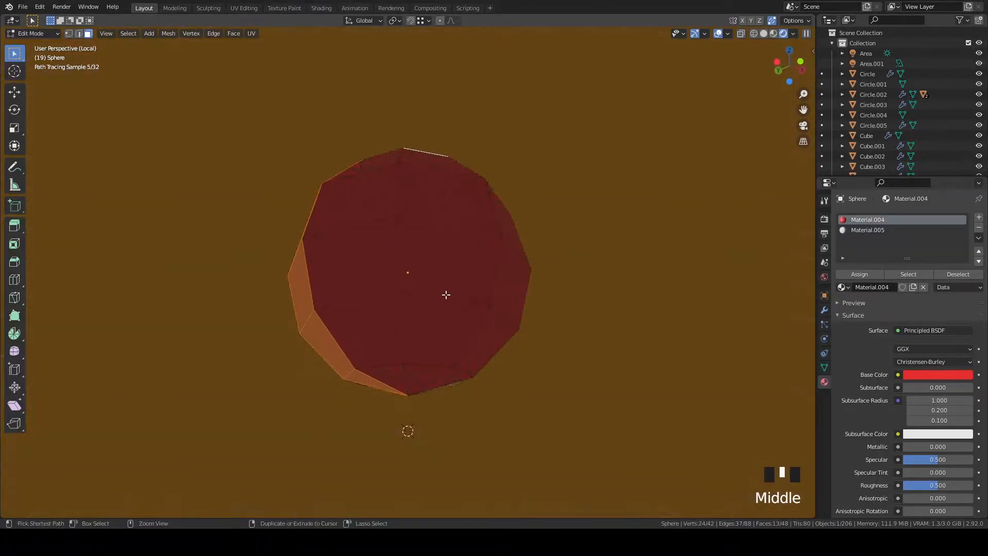
{"action": "left_click", "coordinate": [415, 371], "text": "ctrl"}
{"action": "left_click", "coordinate": [885, 230]}
{"action": "left_click", "coordinate": [859, 273]}
Return the ball to object mode and add subdivision at level 1
{"action": "middle_click_drag", "start_coordinate": [591, 175], "coordinate": [637, 231]}
{"action": "key", "text": "Tab"}
{"action": "key", "text": "ctrl+1"}
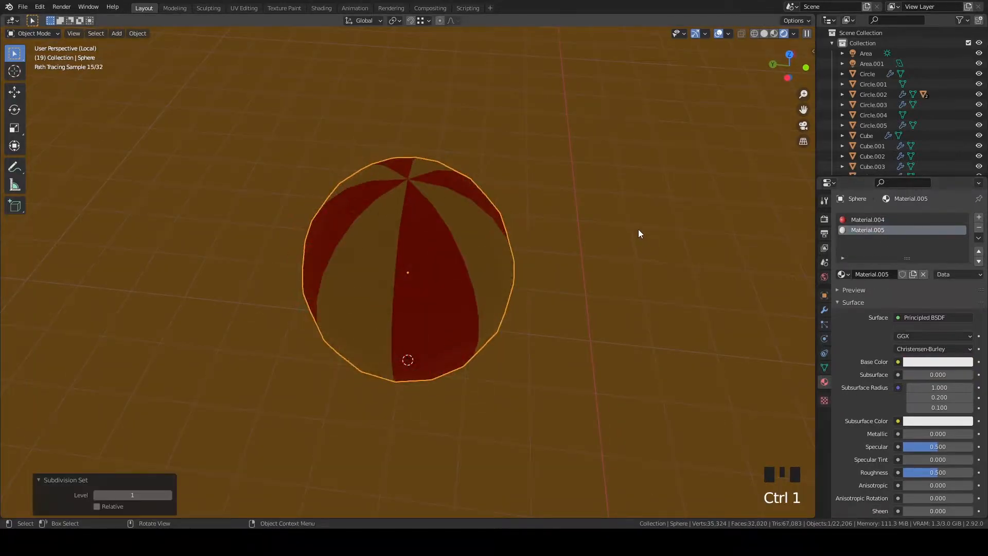
Leave the isolated view and show the ball with the scene from the front in solid shading
{"action": "left_click", "coordinate": [764, 33]}
{"action": "middle_click_drag", "start_coordinate": [694, 149], "coordinate": [671, 181]}
{"action": "key", "text": "slash"}
{"action": "mouse_move", "coordinate": [591, 258]}
{"action": "middle_mouse_down"}
{"action": "mouse_move", "coordinate": [610, 194]}
{"action": "mouse_move", "coordinate": [617, 199]}
{"action": "middle_mouse_up"}
{"action": "key", "text": "grave"}
{"action": "key", "text": "Tab"}
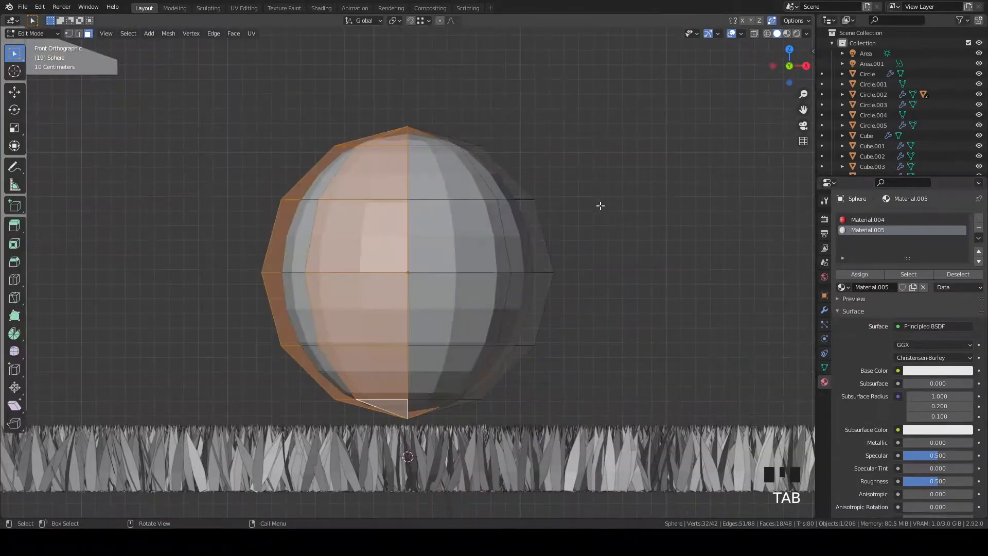
{"action": "key", "text": "a"}
{"action": "key", "text": "s"}
{"action": "key", "text": "z"}
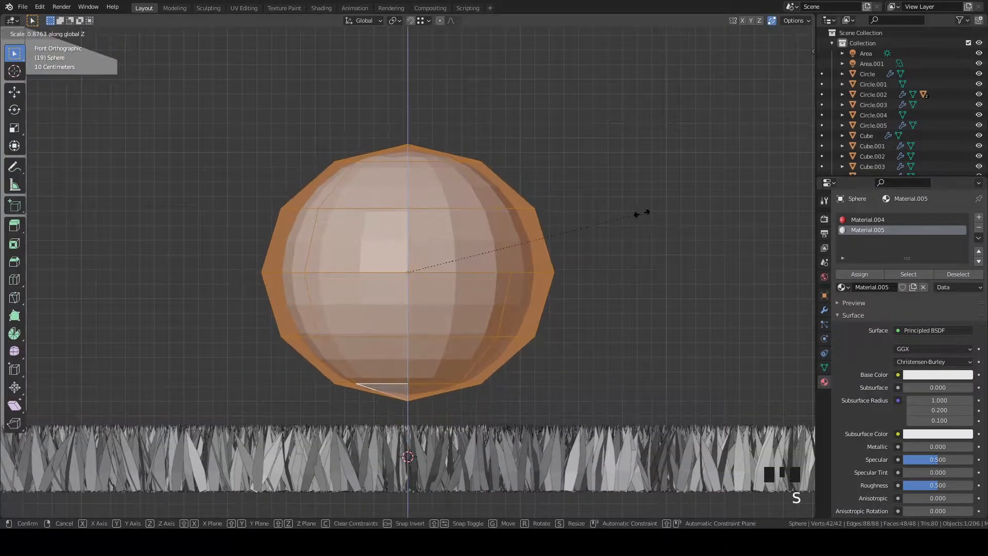
{"action": "right_click", "coordinate": [641, 211]}
{"action": "key", "text": "Tab"}
Apply smooth shading to the ball
{"action": "middle_click_drag", "start_coordinate": [637, 209], "coordinate": [541, 119]}
{"action": "right_click", "coordinate": [487, 217]}
{"action": "left_click", "coordinate": [486, 217]}
{"action": "scroll", "coordinate": [542, 206], "scroll_direction": "up", "scroll_amount": 3}
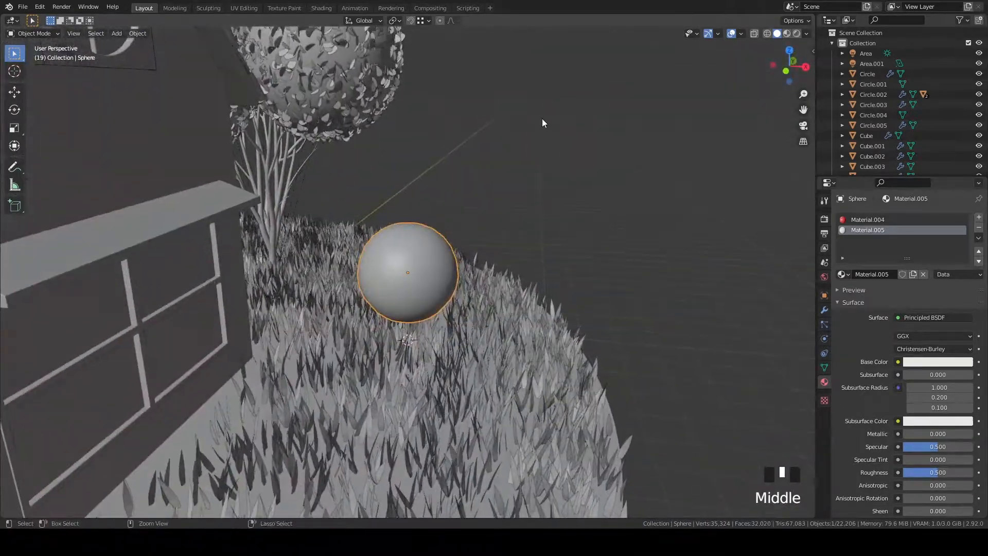
Set the ball's subdivision to level 2 and scale the ball down to about 0.7 of its size
{"action": "key", "text": "ctrl+2"}
{"action": "middle_click_drag", "start_coordinate": [582, 179], "coordinate": [578, 205]}
{"action": "mouse_move", "coordinate": [580, 283]}
{"action": "middle_mouse_down"}
{"action": "mouse_move", "coordinate": [526, 284]}
{"action": "mouse_move", "coordinate": [567, 277]}
{"action": "middle_mouse_up"}
{"action": "key", "text": "grave"}
{"action": "key", "text": "s"}
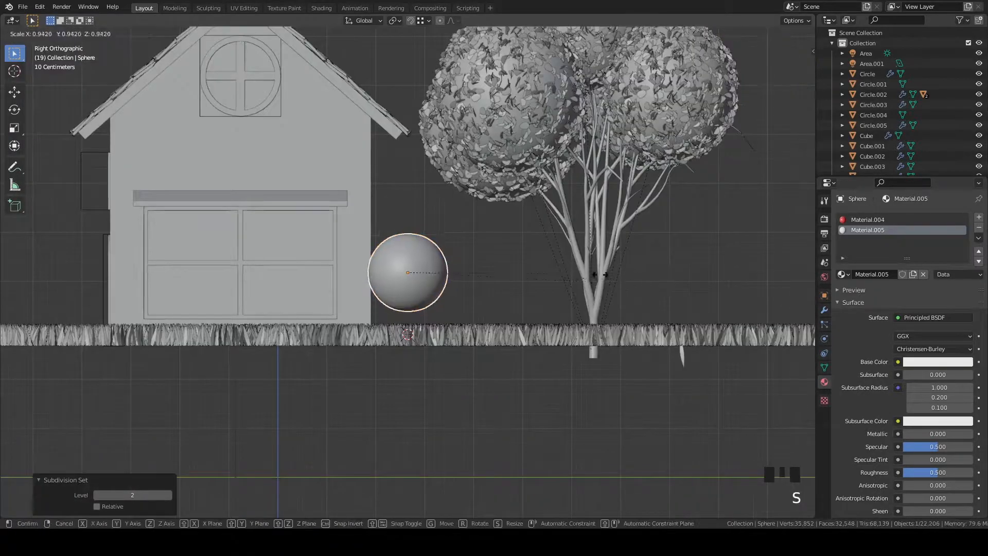
{"action": "left_click", "coordinate": [560, 269]}
Lower the ball vertically by about 0.82 m into the grass and return to the camera view
{"action": "key", "text": "g"}
{"action": "key", "text": "z"}
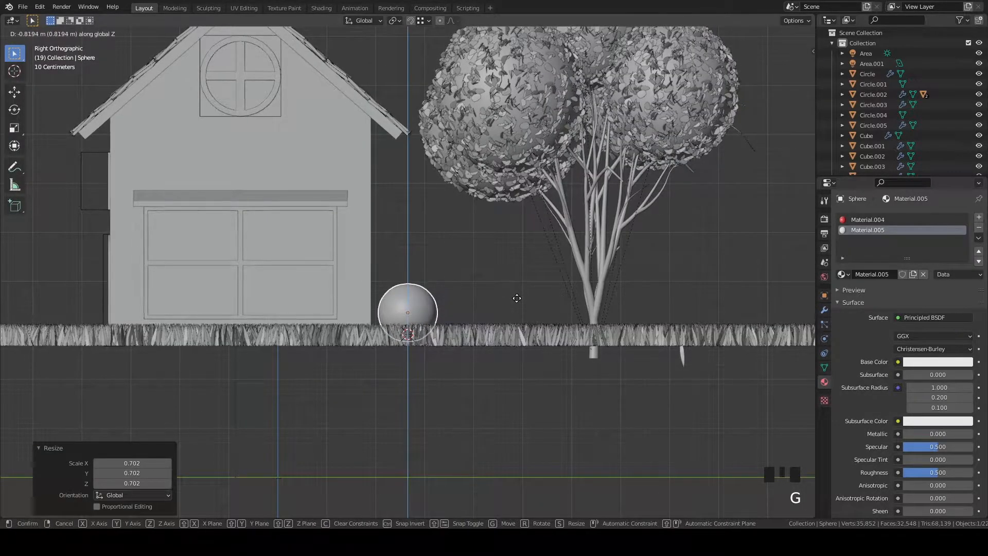
{"action": "left_click", "coordinate": [517, 298]}
{"action": "key", "text": "grave"}
{"action": "left_click", "coordinate": [434, 360]}
{"action": "middle_click_drag", "start_coordinate": [685, 287], "coordinate": [676, 283], "text": "shift"}
{"action": "scroll", "coordinate": [602, 233], "scroll_direction": "up", "scroll_amount": 4}
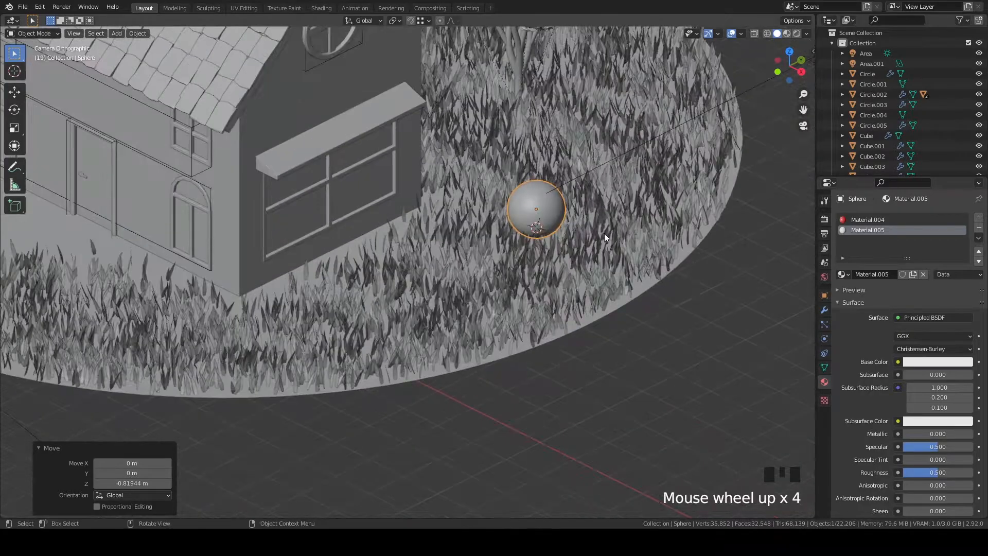
Preview the scene in rendered shading and rotate the ball freely with a trackball rotation
{"action": "key", "text": "z"}
{"action": "left_click", "coordinate": [613, 199]}
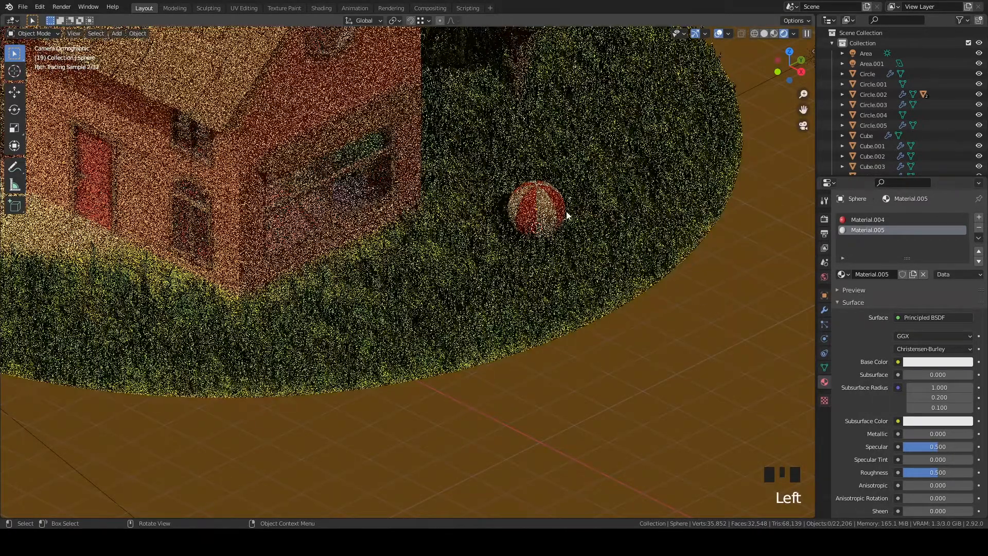
{"action": "left_click", "coordinate": [563, 212]}
{"action": "key", "text": "r"}
{"action": "key", "text": "r"}
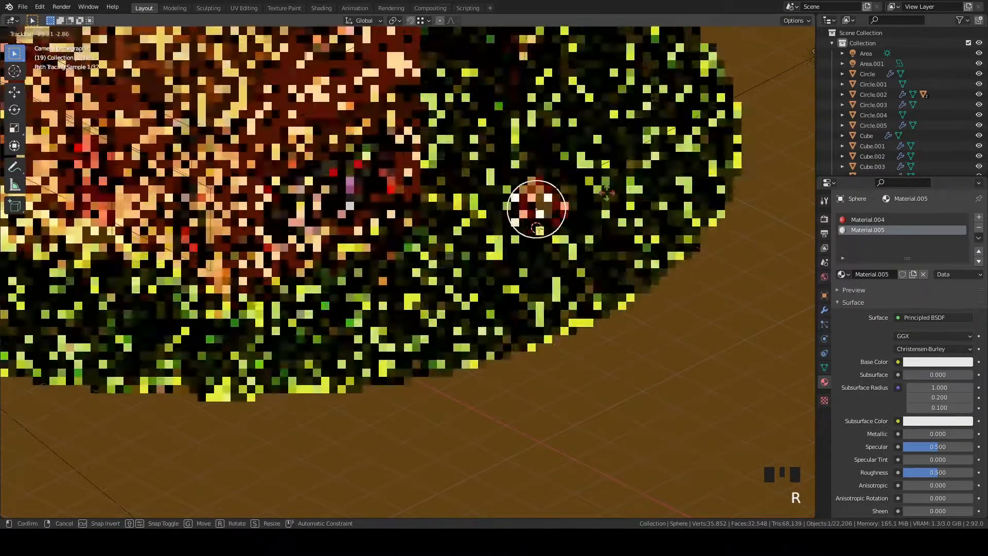
{"action": "left_click", "coordinate": [607, 193]}
Switch out of rendered shading to material preview and turn the ball's stripes by a trackball rotation of about -48.7° and 43°
{"action": "key", "text": "z"}
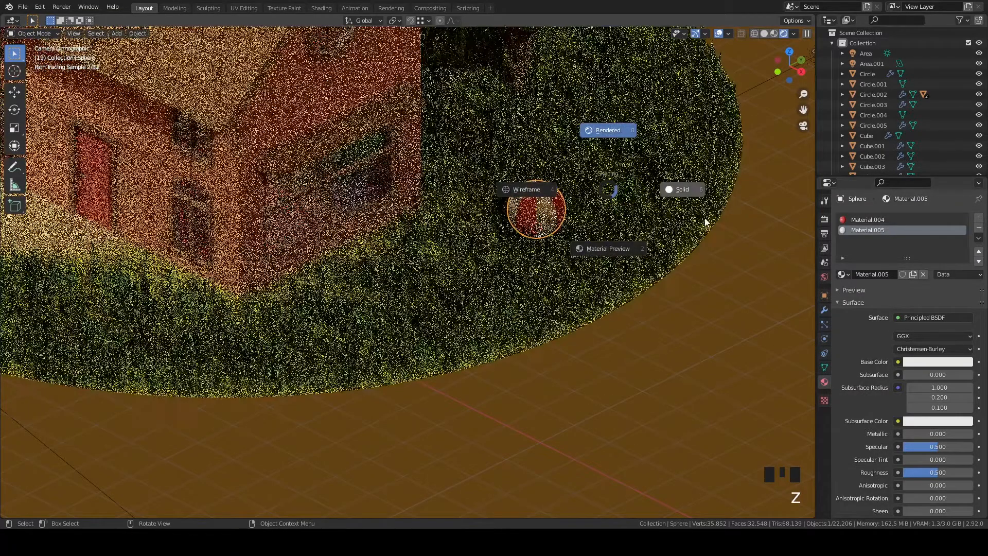
{"action": "left_click", "coordinate": [706, 222]}
{"action": "key", "text": "r"}
{"action": "key", "text": "r"}
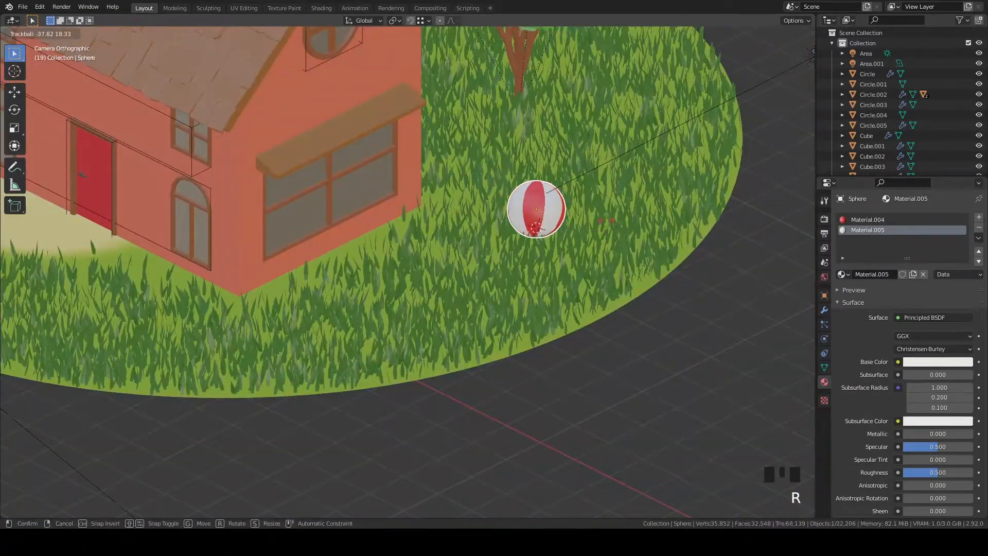
{"action": "left_click", "coordinate": [628, 211]}
{"action": "scroll", "coordinate": [572, 219], "scroll_direction": "down", "scroll_amount": 2}
Rotate the ball further with a trackball rotation of about -14.3° and 28.1° and frame it together with the house
{"action": "key", "text": "r"}
{"action": "key", "text": "z"}
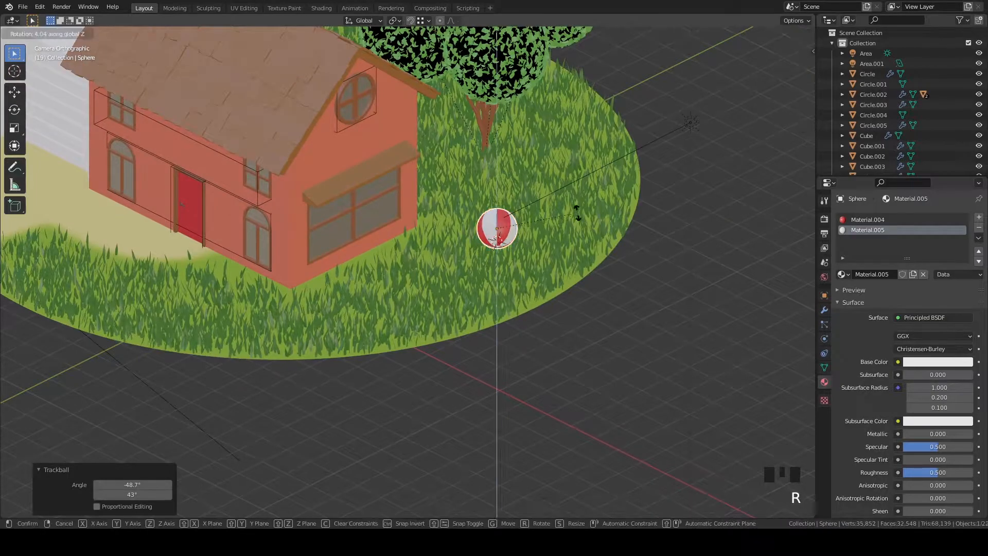
{"action": "key", "text": "r"}
{"action": "key", "text": "r"}
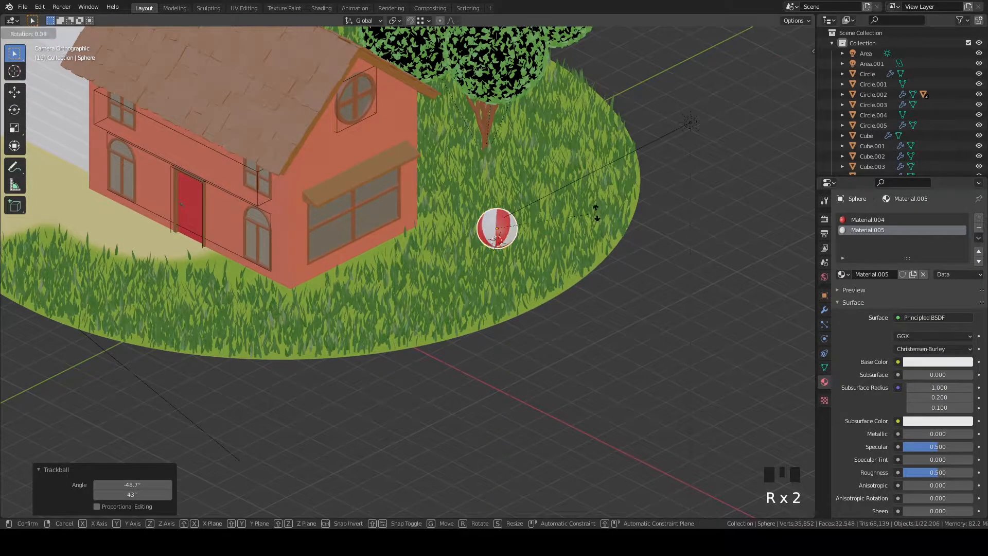
{"action": "left_click", "coordinate": [620, 203]}
{"action": "scroll", "coordinate": [613, 260], "scroll_direction": "down", "scroll_amount": 4}
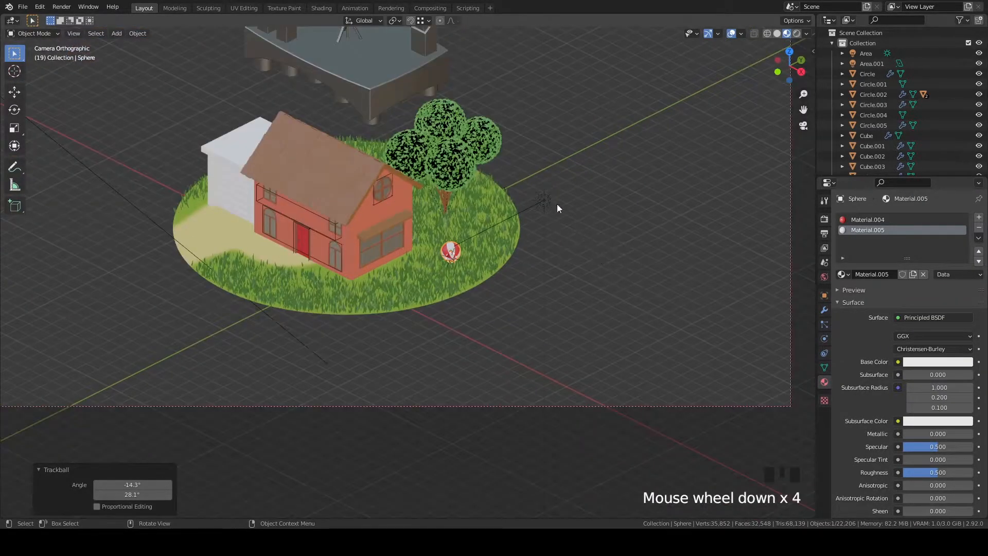
{"action": "middle_click_drag", "start_coordinate": [556, 214], "coordinate": [603, 253], "text": "shift"}
{"action": "scroll", "coordinate": [603, 253], "scroll_direction": "up", "scroll_amount": 5}
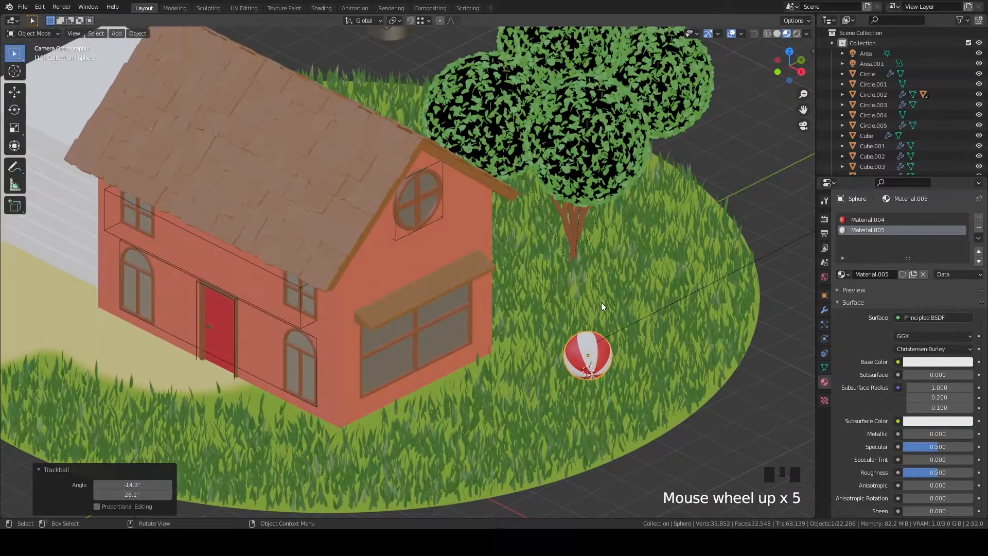
Adjust the ball's size and height from a side angle, finishing with a uniform enlargement of about 1.106
{"action": "key", "text": "grave"}
{"action": "middle_click_drag", "start_coordinate": [705, 358], "coordinate": [650, 325]}
{"action": "scroll", "coordinate": [650, 326], "scroll_direction": "down", "scroll_amount": 3}
{"action": "key", "text": "s"}
{"action": "left_click", "coordinate": [559, 282]}
{"action": "middle_click_drag", "start_coordinate": [559, 283], "coordinate": [551, 260]}
{"action": "key", "text": "g"}
{"action": "key", "text": "z"}
{"action": "key", "text": "s"}
{"action": "left_click", "coordinate": [566, 283]}
Lower the ball by about 0.067 m so that it rests on the ground surface
{"action": "scroll", "coordinate": [567, 286], "scroll_direction": "up", "scroll_amount": 3}
{"action": "key", "text": "g"}
{"action": "key", "text": "z"}
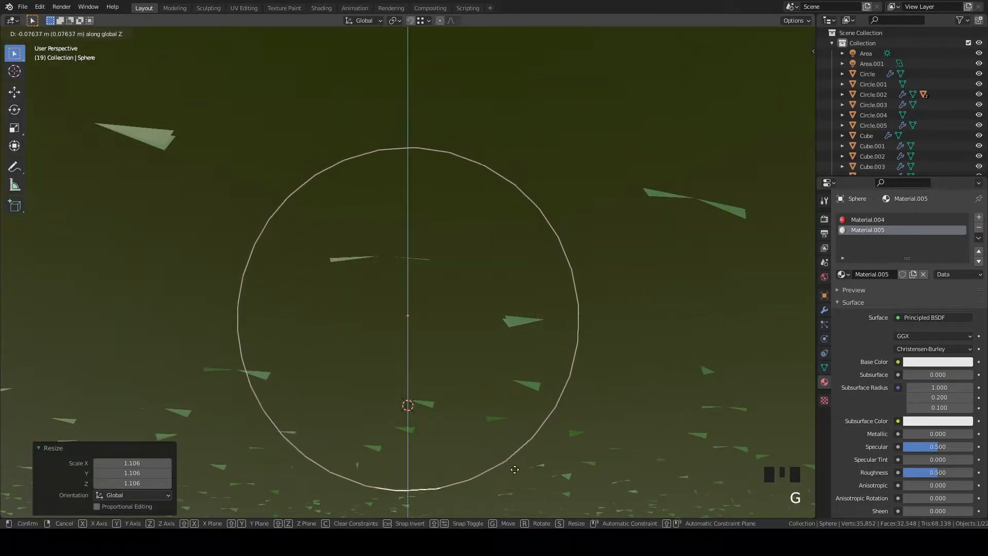
{"action": "left_click", "coordinate": [517, 453]}
{"action": "middle_click_drag", "start_coordinate": [517, 453], "coordinate": [489, 287]}
{"action": "scroll", "coordinate": [535, 427], "scroll_direction": "down", "scroll_amount": 7}
{"action": "middle_click_drag", "start_coordinate": [608, 331], "coordinate": [485, 302]}
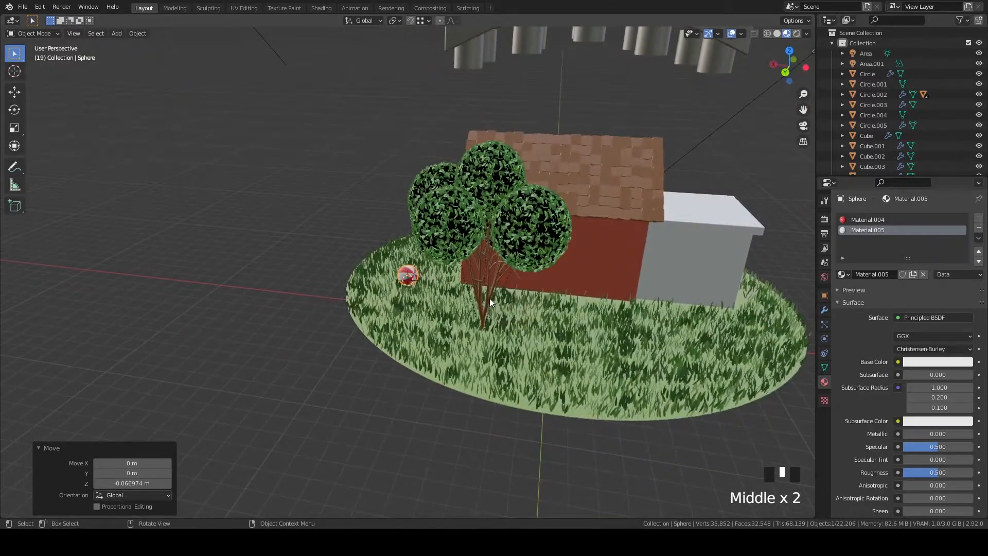
Select the tree and move it behind the house, about -3.99 m in X and 0.22 m in Y
{"action": "left_click", "coordinate": [489, 298]}
{"action": "key", "text": "grave"}
{"action": "middle_click_drag", "start_coordinate": [529, 347], "coordinate": [523, 411], "text": "shift"}
{"action": "scroll", "coordinate": [594, 334], "scroll_direction": "down", "scroll_amount": 2}
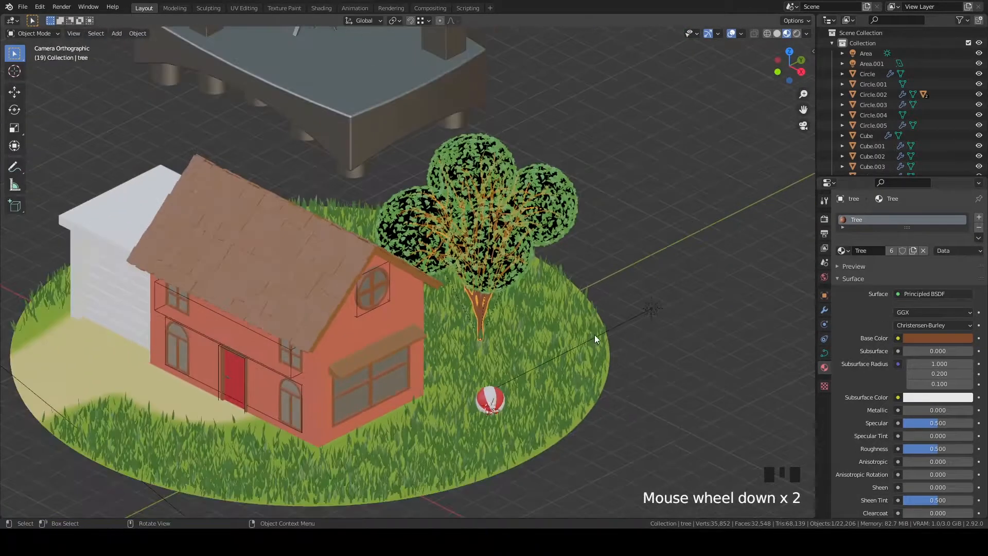
{"action": "key", "text": "g"}
{"action": "left_click", "coordinate": [607, 270]}
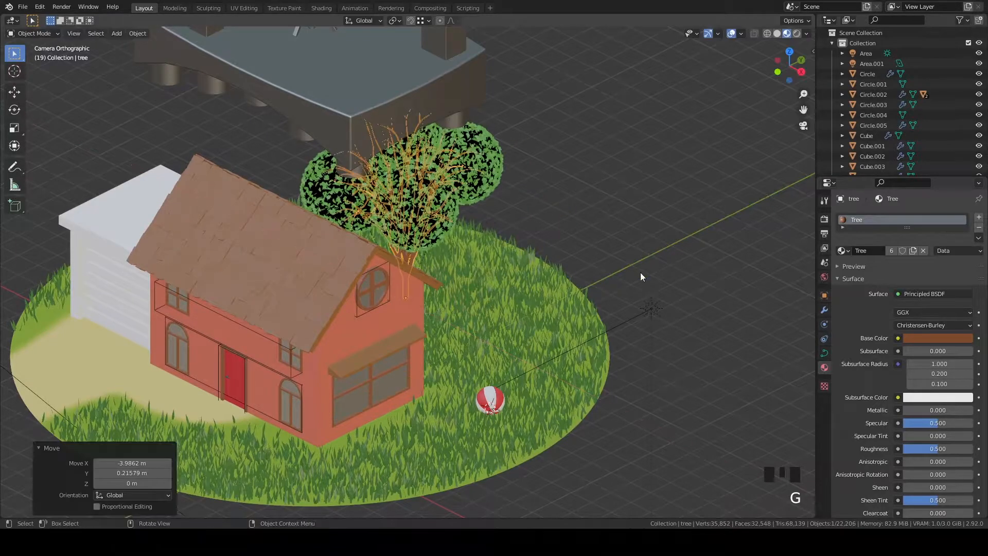
{"action": "middle_click_drag", "start_coordinate": [607, 270], "coordinate": [578, 298]}
{"action": "key", "text": "grave"}
{"action": "scroll", "coordinate": [467, 272], "scroll_direction": "up", "scroll_amount": 3}
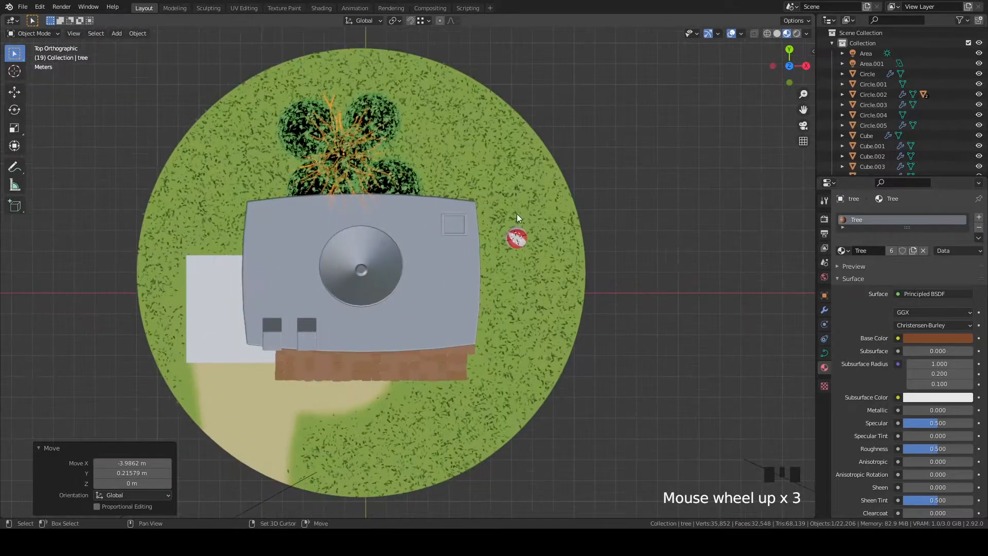
Nudge the tree horizontally in the camera view with its height locked and save the file
{"action": "key", "text": "grave"}
{"action": "left_click", "coordinate": [512, 406]}
{"action": "key", "text": "g"}
{"action": "key", "text": "shift+z"}
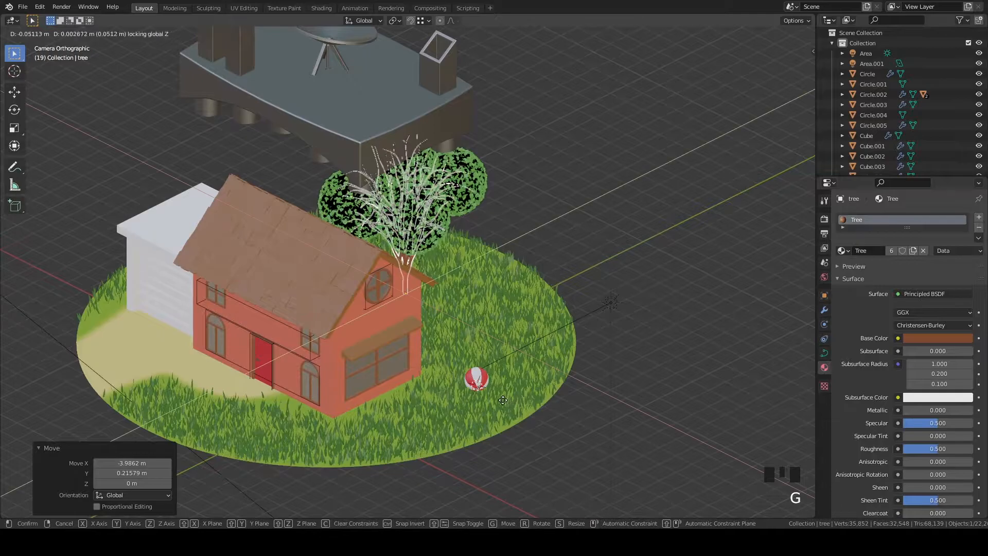
{"action": "left_click", "coordinate": [495, 400]}
{"action": "key", "text": "ctrl+s"}
Add a plane on the lawn behind the ball and scale its face to about 0.243
{"action": "left_click", "coordinate": [515, 319]}
{"action": "key", "text": "grave"}
{"action": "left_click", "coordinate": [593, 433]}
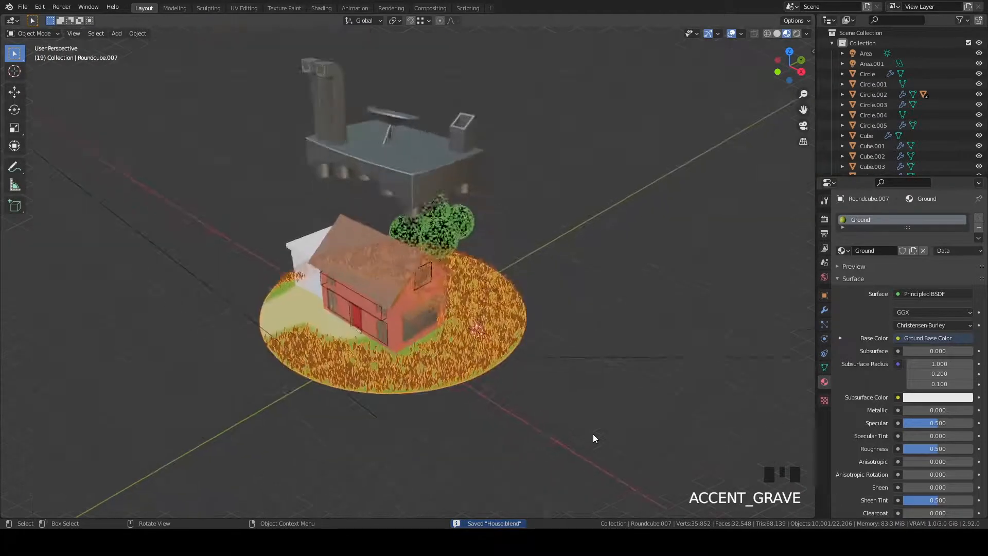
{"action": "scroll", "coordinate": [669, 262], "scroll_direction": "up", "scroll_amount": 5}
{"action": "middle_click_drag", "start_coordinate": [684, 251], "coordinate": [492, 362]}
{"action": "key", "text": "shift+a"}
{"action": "mouse_move", "coordinate": [563, 257]}
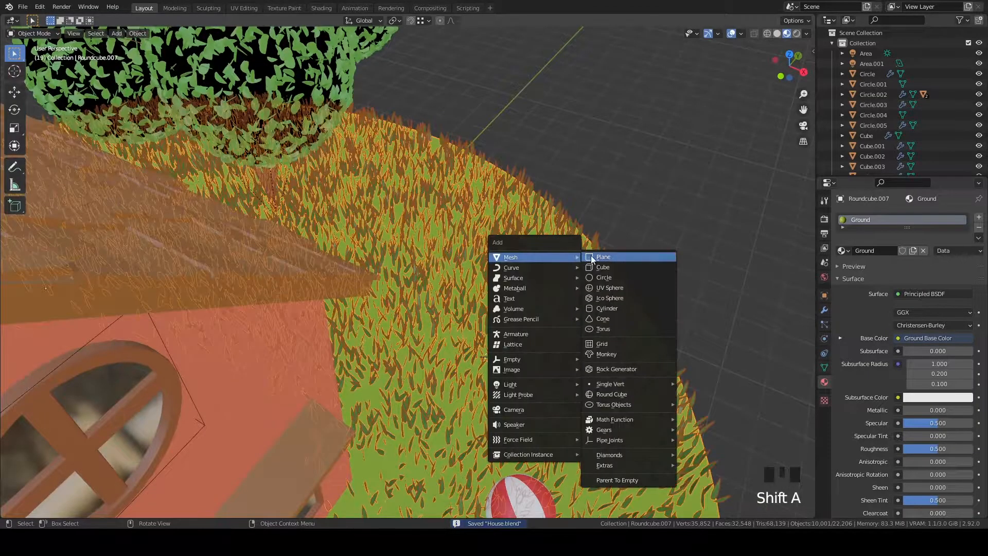
{"action": "left_click", "coordinate": [602, 257]}
{"action": "key", "text": "Tab"}
{"action": "key", "text": "s"}
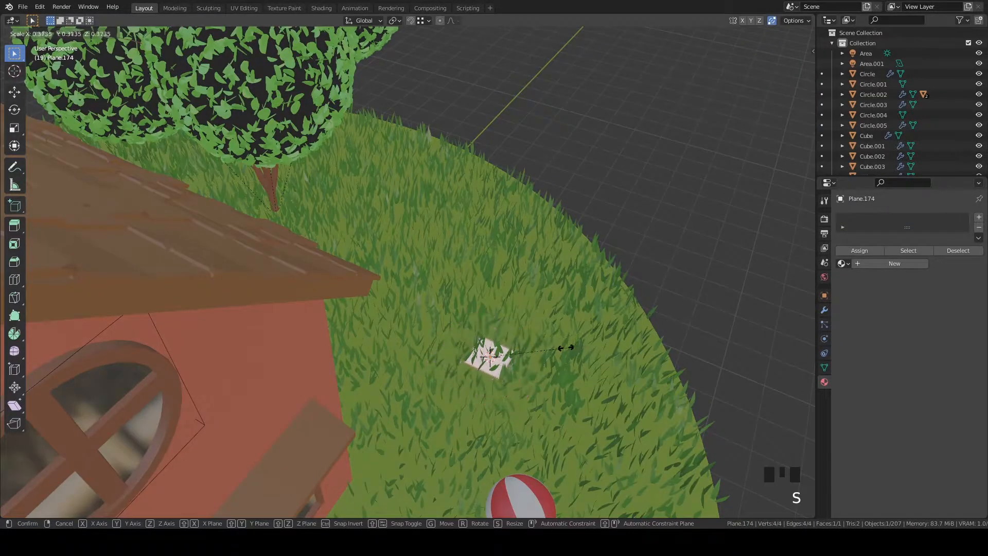
{"action": "left_click", "coordinate": [538, 353]}
In solid shading, enlarge the small face by about 1.21 and extrude it upward about 3.7 m into a post
{"action": "left_click", "coordinate": [680, 366]}
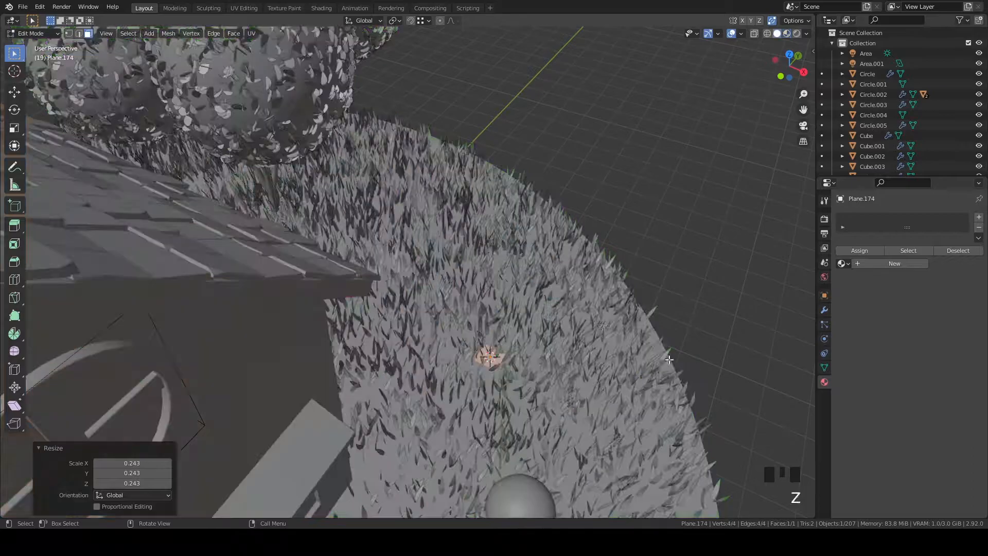
{"action": "key", "text": "grave"}
{"action": "scroll", "coordinate": [527, 360], "scroll_direction": "down", "scroll_amount": 11}
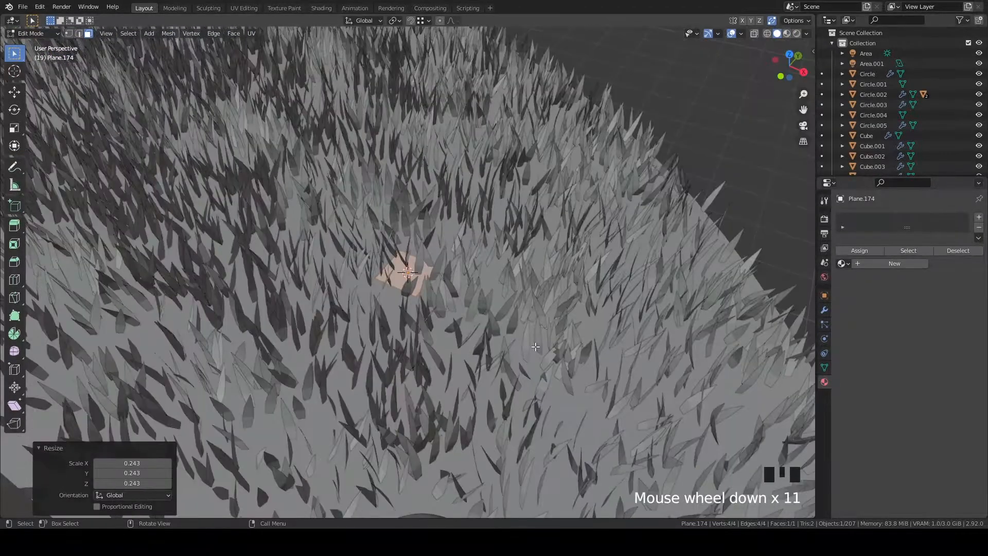
{"action": "key", "text": "s"}
{"action": "left_click", "coordinate": [562, 362]}
{"action": "key", "text": "e"}
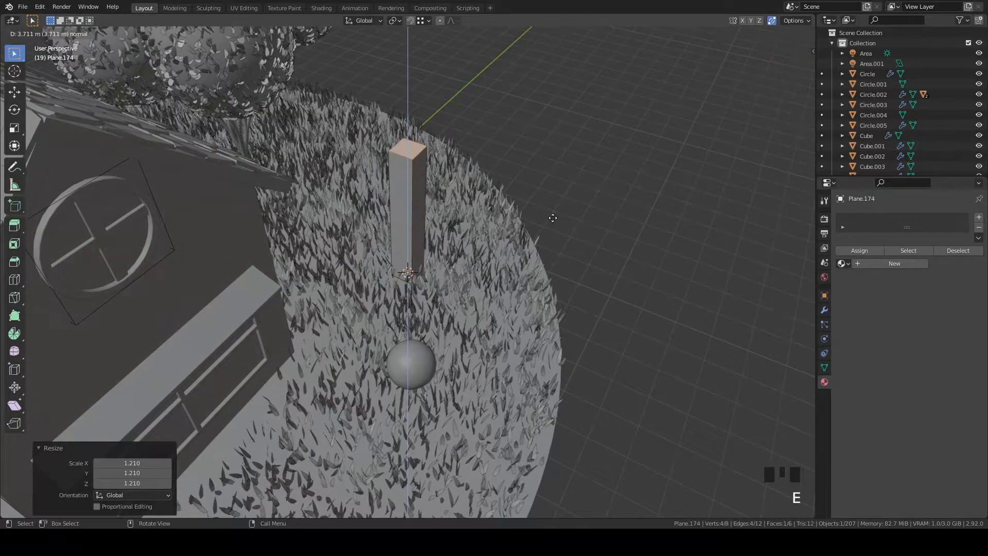
{"action": "left_click", "coordinate": [569, 229]}
Thin the whole post horizontally in two scalings of about 0.795 and 0.776, keeping its height
{"action": "middle_click_drag", "start_coordinate": [569, 229], "coordinate": [443, 301]}
{"action": "key", "text": "a"}
{"action": "key", "text": "s"}
{"action": "key", "text": "shift+z"}
{"action": "left_click", "coordinate": [535, 227]}
{"action": "scroll", "coordinate": [489, 268], "scroll_direction": "up", "scroll_amount": 2}
{"action": "key", "text": "s"}
{"action": "key", "text": "shift+z"}
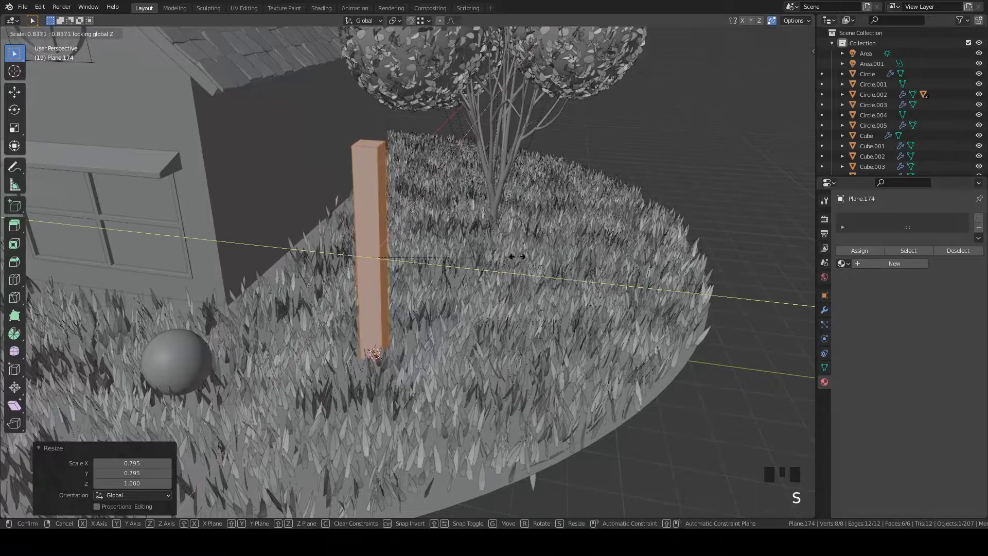
{"action": "left_click", "coordinate": [505, 255]}
Move the post horizontally across the lawn, farther away from the ball
{"action": "scroll", "coordinate": [463, 272], "scroll_direction": "down", "scroll_amount": 3}
{"action": "key", "text": "g"}
{"action": "key", "text": "shift+z"}
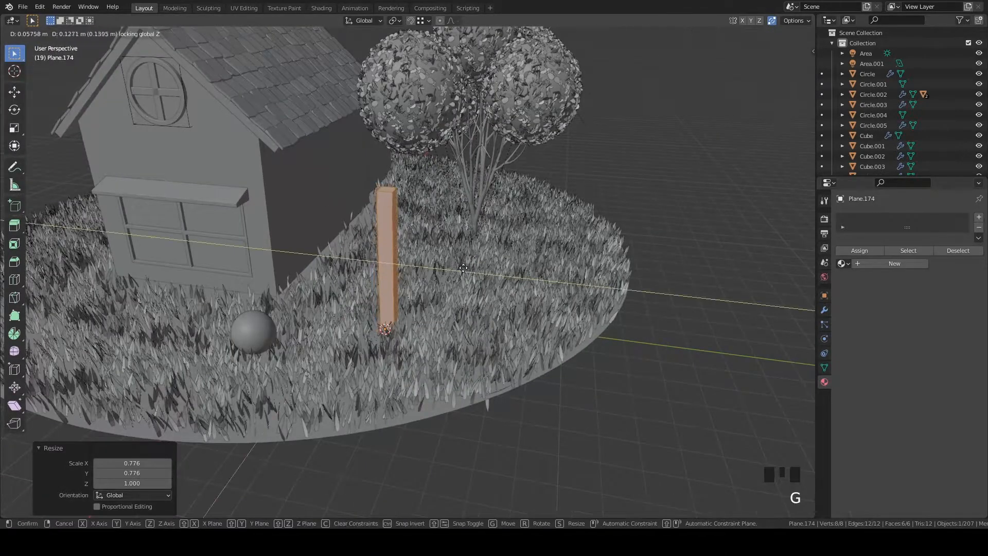
{"action": "left_click", "coordinate": [482, 270]}
{"action": "middle_click_drag", "start_coordinate": [482, 270], "coordinate": [391, 216]}
Select the post's top face and lower it by about 0.18 m in the right view
{"action": "scroll", "coordinate": [391, 216], "scroll_direction": "up", "scroll_amount": 3}
{"action": "left_click", "coordinate": [359, 106]}
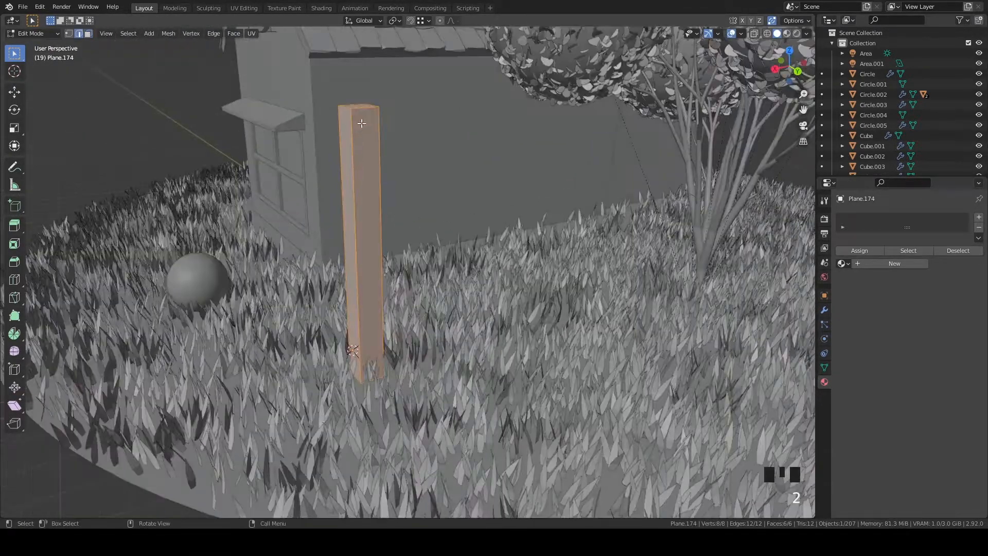
{"action": "key", "text": "grave"}
{"action": "scroll", "coordinate": [463, 206], "scroll_direction": "down", "scroll_amount": 3}
{"action": "key", "text": "g"}
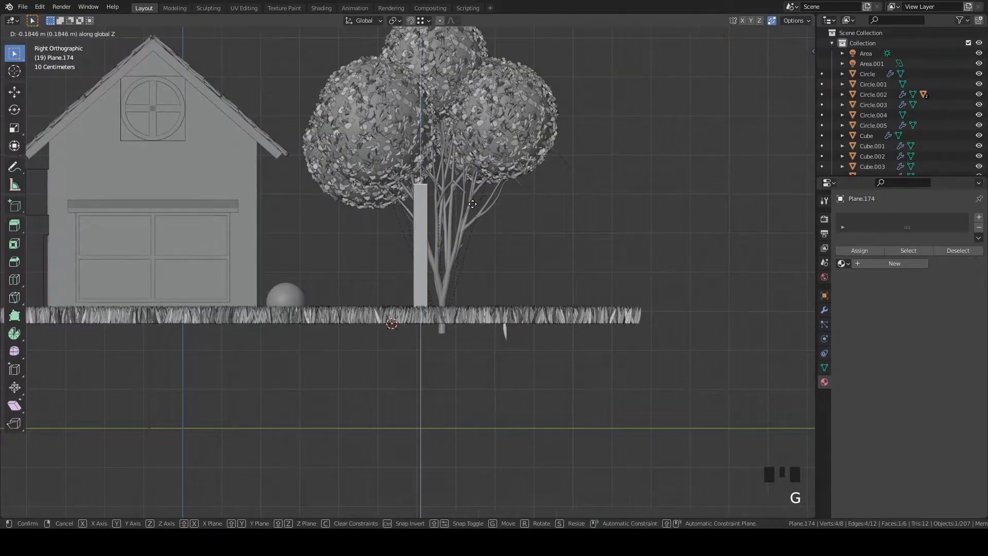
{"action": "left_click", "coordinate": [471, 201]}
Duplicate the whole post about -3.27 m along the X axis to make a second post
{"action": "key", "text": "a"}
{"action": "middle_click_drag", "start_coordinate": [471, 201], "coordinate": [461, 294]}
{"action": "scroll", "coordinate": [461, 293], "scroll_direction": "up", "scroll_amount": 2}
{"action": "key", "text": "shift+d"}
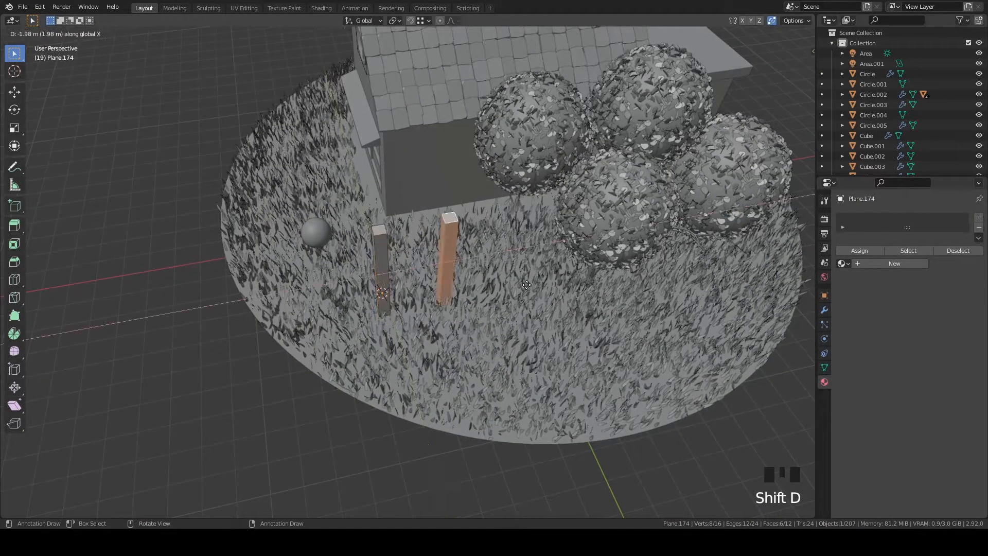
{"action": "left_click", "coordinate": [580, 290]}
Duplicate the second post in place and rotate the copy 90° around the Y axis
{"action": "scroll", "coordinate": [587, 283], "scroll_direction": "up", "scroll_amount": 3}
{"action": "key", "text": "shift+d"}
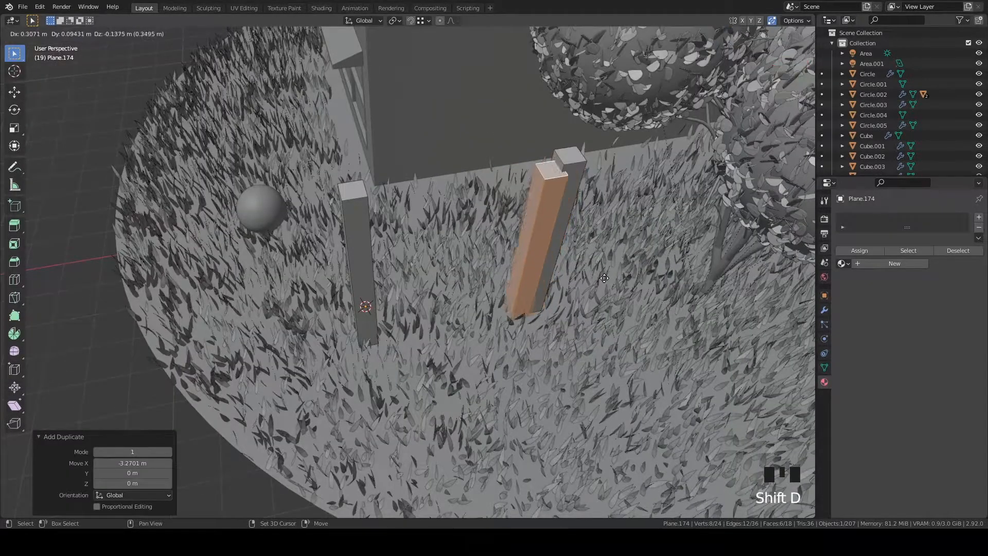
{"action": "right_click", "coordinate": [649, 226]}
{"action": "key", "text": "r"}
{"action": "key", "text": "y"}
{"action": "key", "text": "9"}
{"action": "key", "text": "0"}
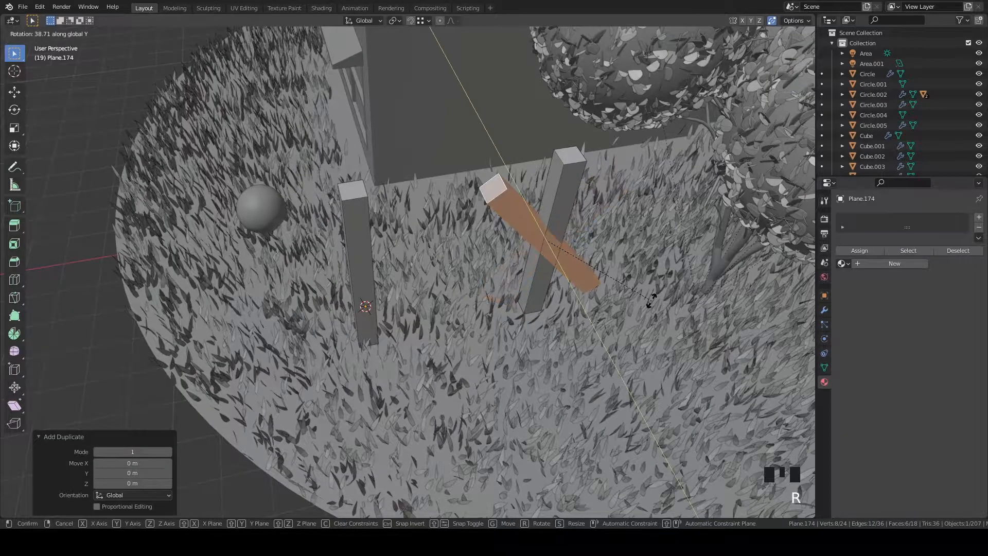
{"action": "key", "text": "Return"}
Place the rotated copy across the tops of both posts as a crossbeam, enlarge it slightly and align it over them
{"action": "key", "text": "grave"}
{"action": "key", "text": "grave"}
{"action": "key", "text": "g"}
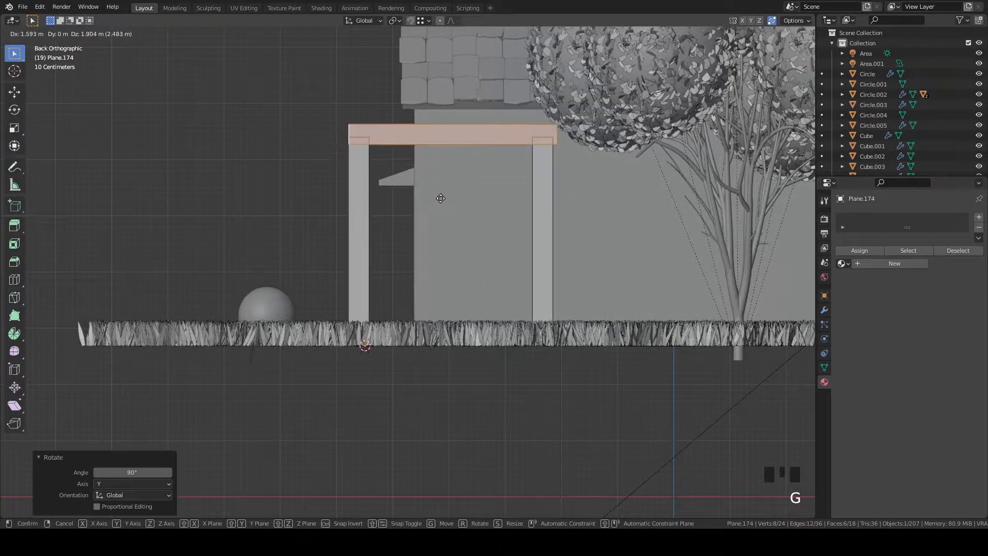
{"action": "left_click", "coordinate": [440, 198]}
{"action": "key", "text": "s"}
{"action": "left_click", "coordinate": [605, 203]}
{"action": "key", "text": "g"}
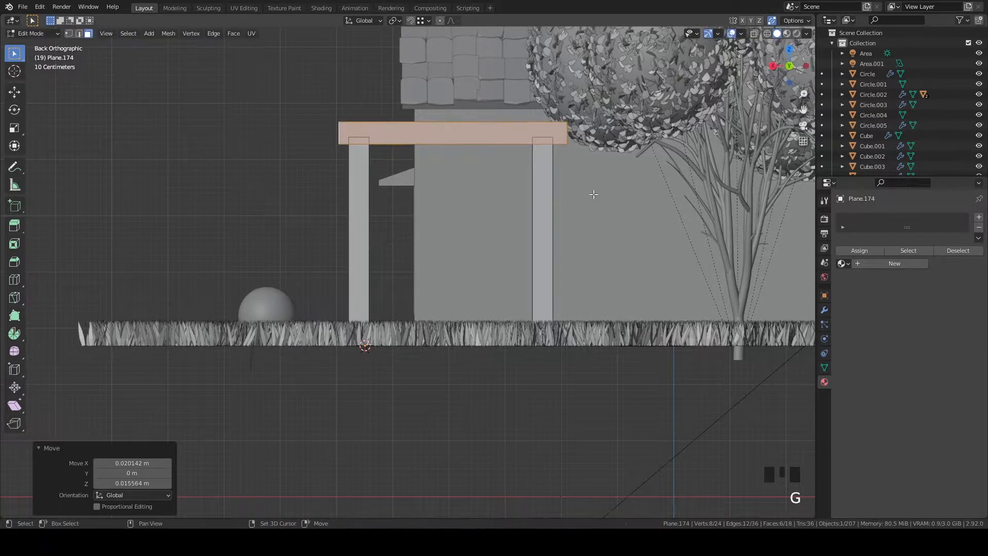
{"action": "left_click", "coordinate": [594, 195]}
Rescale the crossbeam to fit over the thickness of the posts
{"action": "middle_click_drag", "start_coordinate": [593, 195], "coordinate": [602, 216]}
{"action": "key", "text": "grave"}
{"action": "middle_click_drag", "start_coordinate": [760, 359], "coordinate": [690, 226]}
{"action": "key", "text": "s"}
{"action": "left_click", "coordinate": [594, 250]}
{"action": "key", "text": "Tab"}
{"action": "middle_click_drag", "start_coordinate": [534, 332], "coordinate": [521, 270], "text": "shift"}
Add one loop cut around the middle of the nearer post and bevel its front corner edge below the cut
{"action": "key", "text": "Tab"}
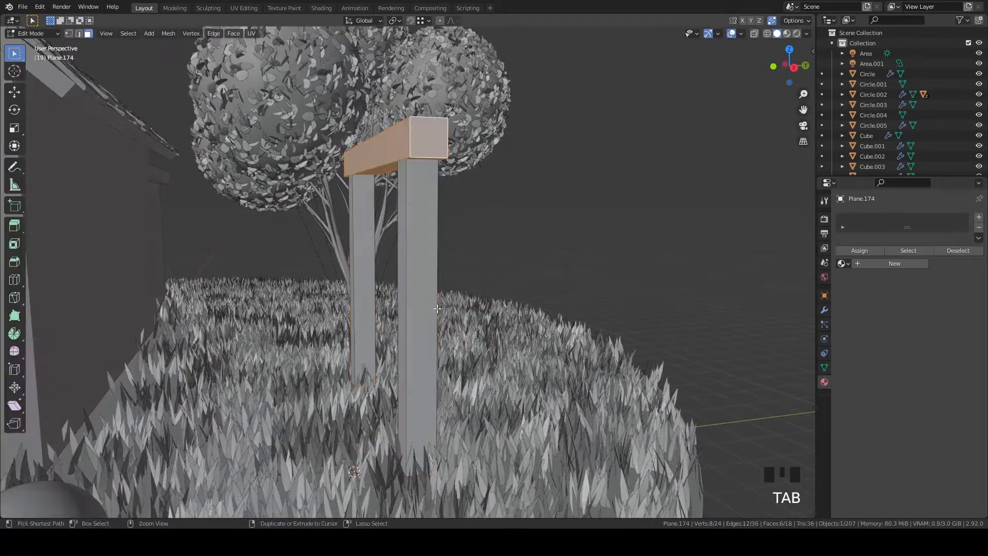
{"action": "left_click", "coordinate": [425, 323]}
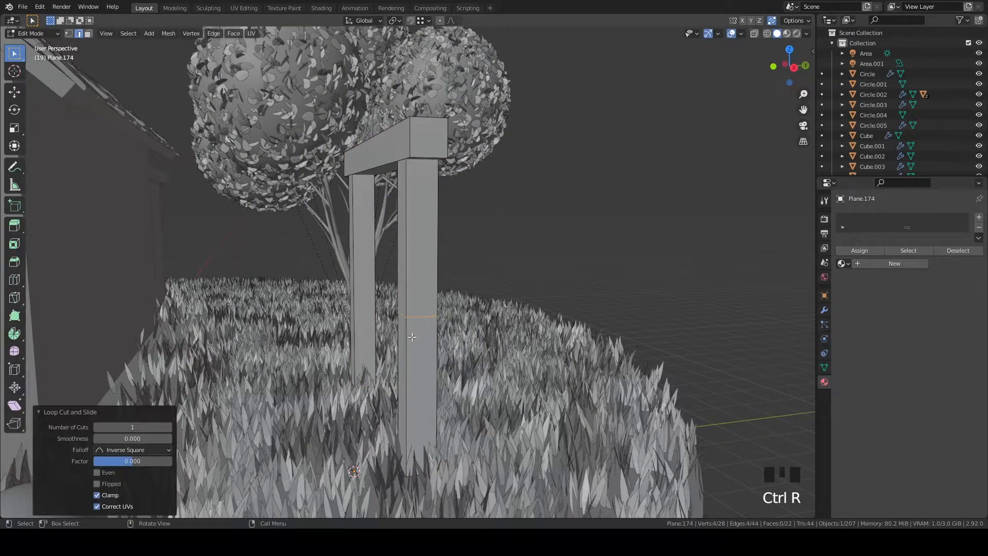
{"action": "left_click", "coordinate": [410, 338]}
{"action": "key", "text": "ctrl+b"}
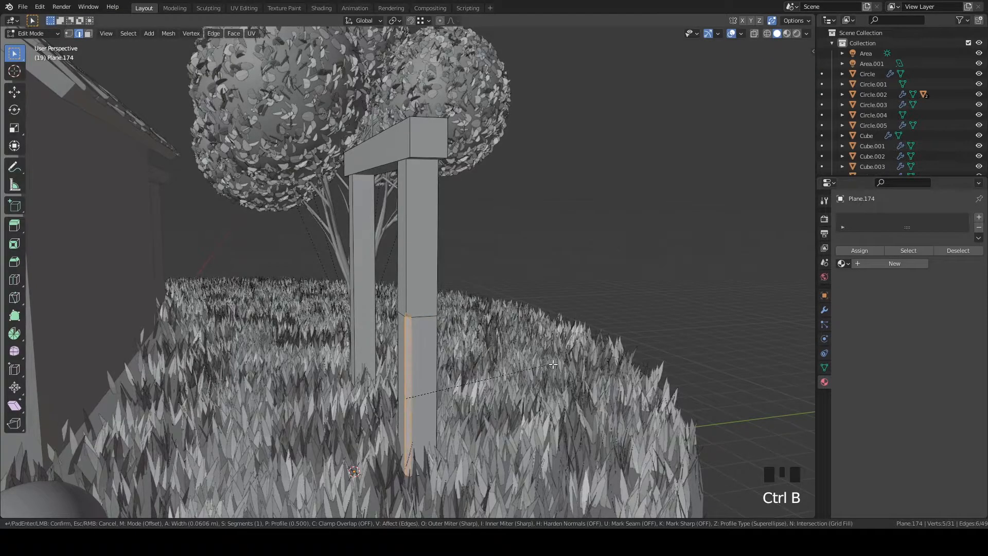
{"action": "left_click", "coordinate": [535, 367]}
Slide the vertex at the bevel's upper end along the nearer post's corner edge by a factor of about 0.106
{"action": "key", "text": "1"}
{"action": "left_click", "coordinate": [403, 303]}
{"action": "key", "text": "g"}
{"action": "key", "text": "g"}
{"action": "left_click", "coordinate": [464, 304]}
Add two loop cuts around the farther post and bevel its front corner edge between them
{"action": "middle_click_drag", "start_coordinate": [464, 304], "coordinate": [325, 298]}
{"action": "key", "text": "ctrl+r"}
{"action": "scroll", "coordinate": [325, 298], "scroll_direction": "up", "scroll_amount": 2}
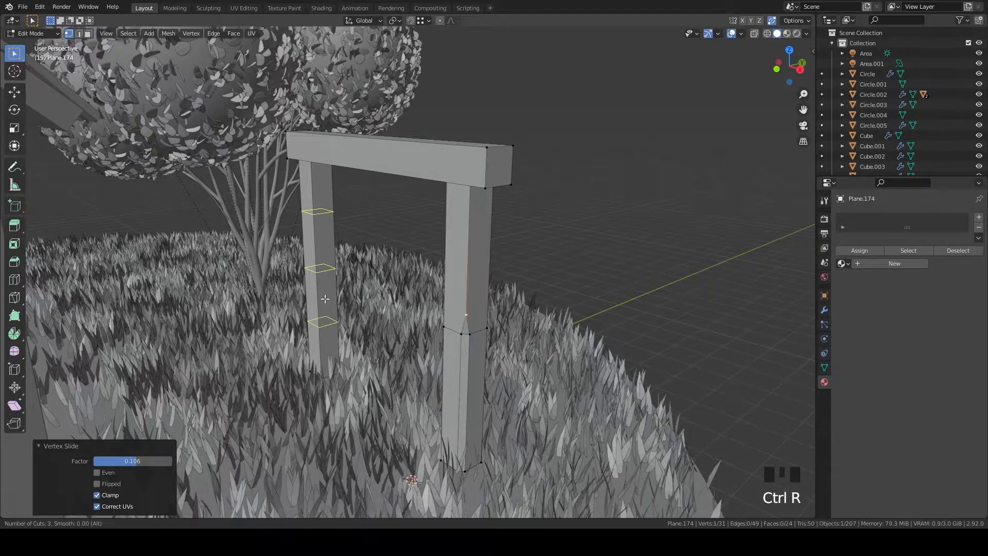
{"action": "left_click", "coordinate": [326, 298]}
{"action": "left_click", "coordinate": [321, 262]}
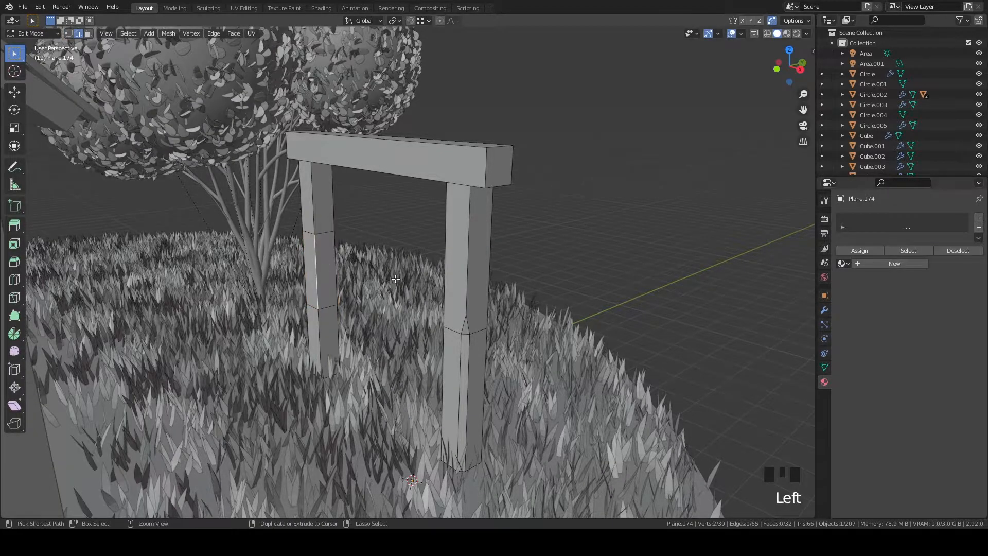
{"action": "key", "text": "ctrl+b"}
{"action": "left_click", "coordinate": [329, 319]}
Slide the vertices at both ends of the farther post's bevel outward along the corner edge, the upper one by about 0.152
{"action": "key", "text": "1"}
{"action": "key", "text": "g"}
{"action": "key", "text": "g"}
{"action": "left_click", "coordinate": [358, 296]}
{"action": "left_click", "coordinate": [314, 225]}
{"action": "key", "text": "g"}
{"action": "key", "text": "g"}
{"action": "left_click", "coordinate": [332, 214]}
Bevel the vertex where the upper loop cut meets the farther post's back corner, about 0.13 m wide
{"action": "middle_click_drag", "start_coordinate": [442, 247], "coordinate": [302, 295]}
{"action": "scroll", "coordinate": [301, 295], "scroll_direction": "up", "scroll_amount": 2}
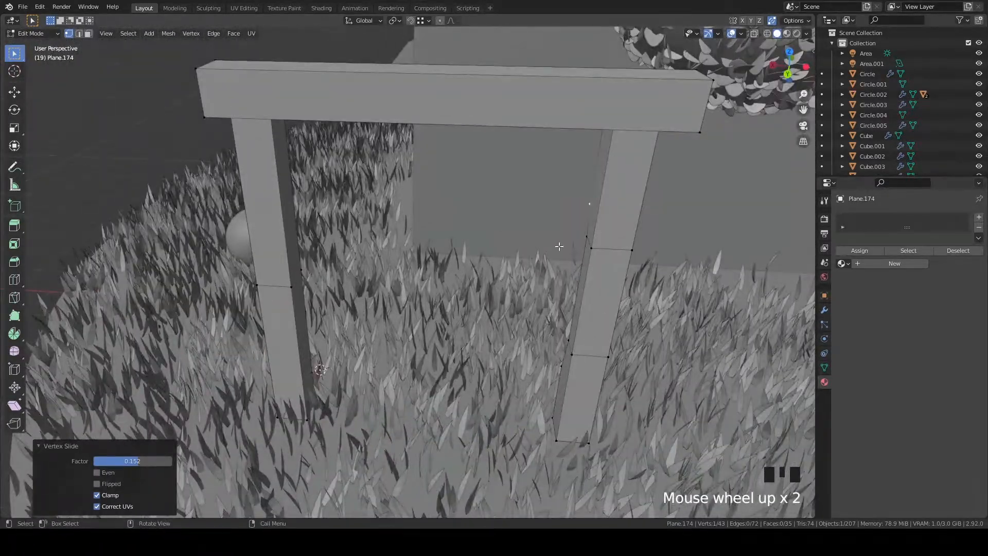
{"action": "key", "text": "grave"}
{"action": "middle_click_drag", "start_coordinate": [596, 250], "coordinate": [581, 294]}
{"action": "scroll", "coordinate": [579, 294], "scroll_direction": "down", "scroll_amount": 20}
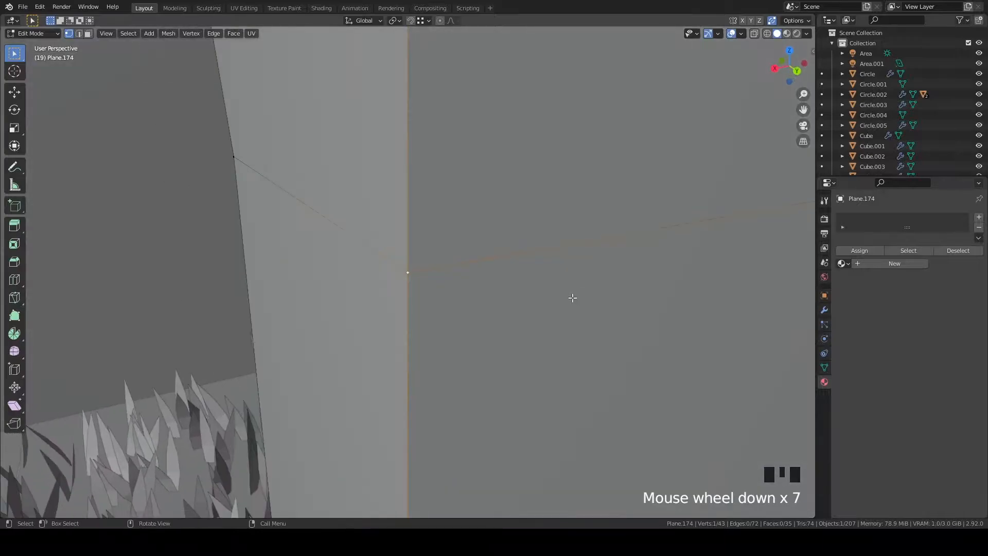
{"action": "key", "text": "ctrl+b"}
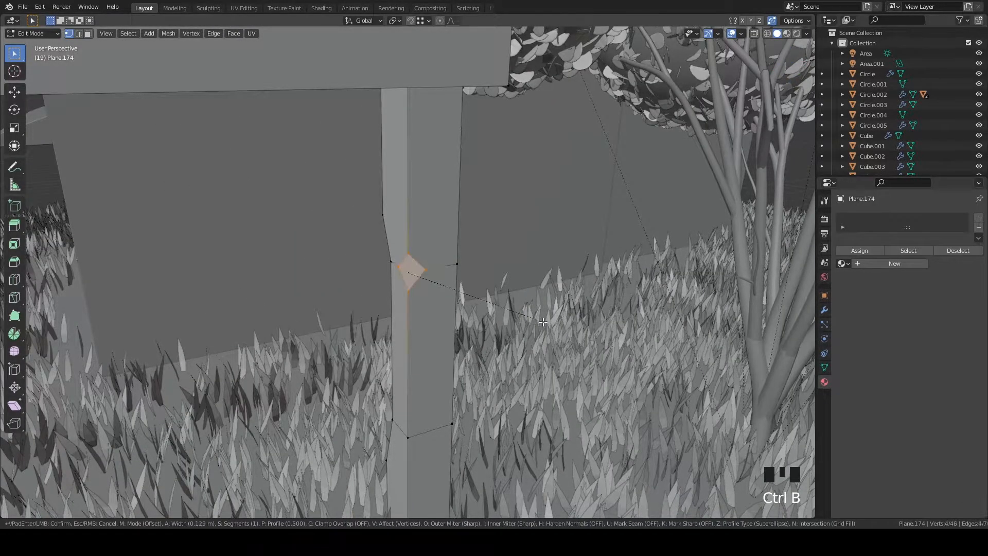
{"action": "left_click", "coordinate": [540, 321]}
Slide the upper vertex of the new corner notch along the farther post's edge by a factor of about 0.034
{"action": "key", "text": "ctrl+t"}
{"action": "left_click", "coordinate": [408, 254]}
{"action": "key", "text": "g"}
{"action": "key", "text": "g"}
{"action": "left_click", "coordinate": [445, 256]}
{"action": "scroll", "coordinate": [445, 255], "scroll_direction": "down", "scroll_amount": 5}
{"action": "middle_click_drag", "start_coordinate": [446, 256], "coordinate": [309, 255]}
{"action": "scroll", "coordinate": [167, 254], "scroll_direction": "up", "scroll_amount": 3}
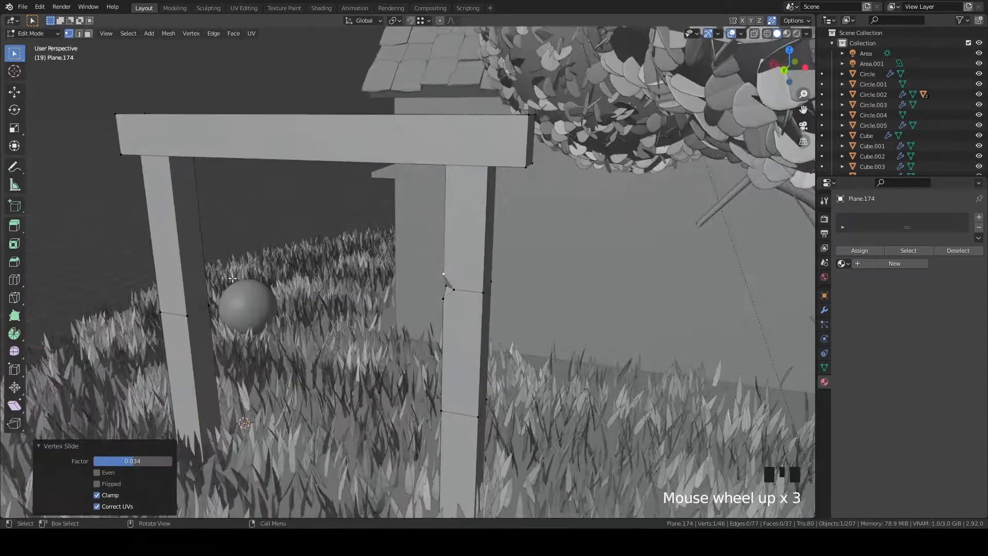
Bevel the nearer post's inner back corner edge above its loop cut
{"action": "key", "text": "3"}
{"action": "middle_click_drag", "start_coordinate": [168, 254], "coordinate": [236, 276], "text": "shift"}
{"action": "scroll", "coordinate": [236, 276], "scroll_direction": "up", "scroll_amount": 3}
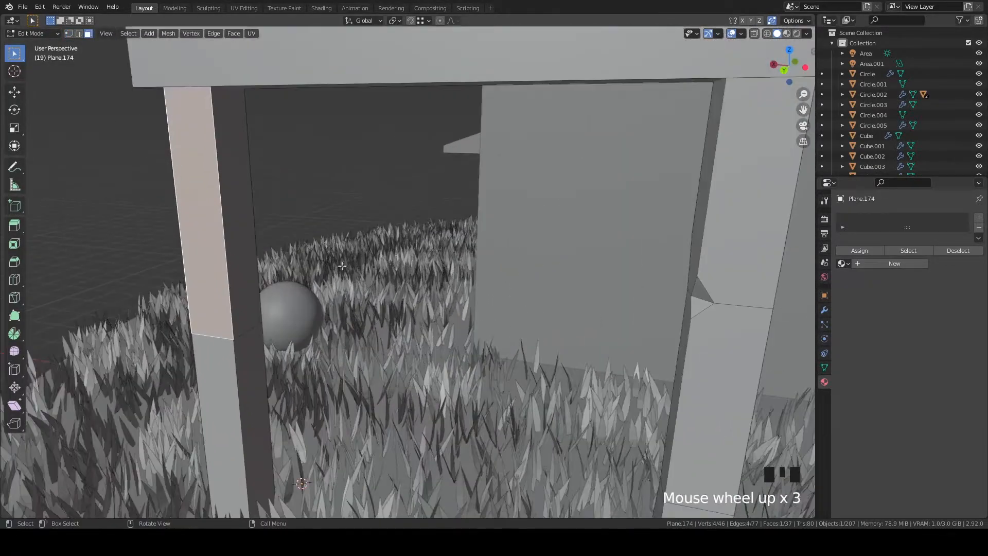
{"action": "left_click", "coordinate": [239, 273]}
{"action": "key", "text": "2"}
{"action": "left_click", "coordinate": [239, 279]}
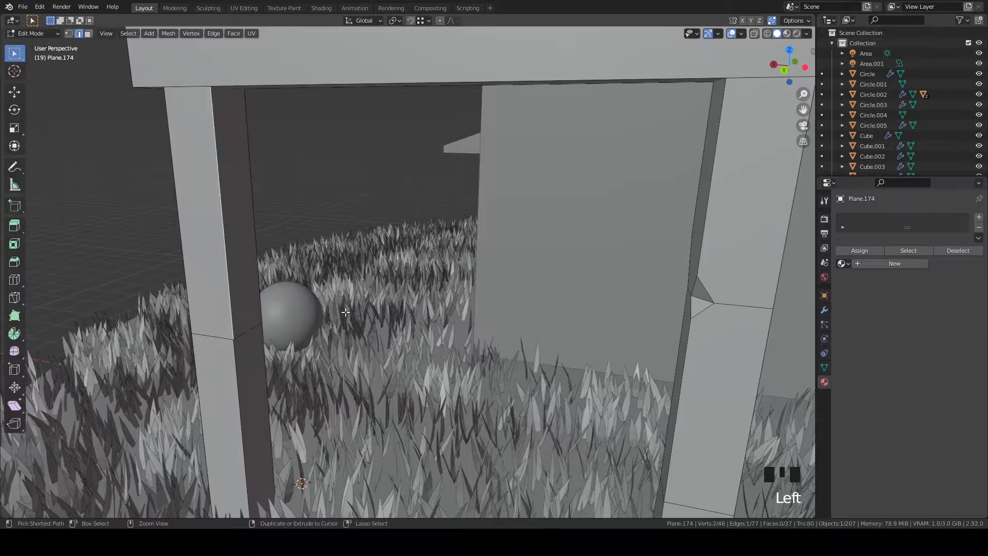
{"action": "key", "text": "ctrl+b"}
{"action": "left_click", "coordinate": [257, 346]}
{"action": "key", "text": "1"}
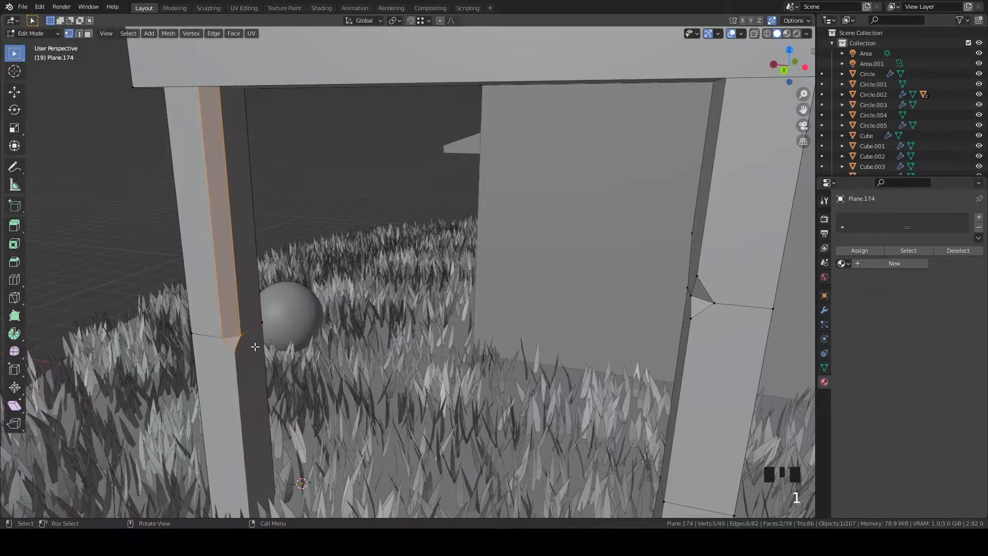
Slide the vertices at the lower end of the nearer post's back bevel into an irregular chip, the last by about 0.356
{"action": "left_click", "coordinate": [238, 349]}
{"action": "key", "text": "g"}
{"action": "key", "text": "g"}
{"action": "left_click", "coordinate": [277, 377]}
{"action": "left_click", "coordinate": [237, 334]}
{"action": "key", "text": "g"}
{"action": "key", "text": "g"}
{"action": "left_click", "coordinate": [284, 332]}
Bevel the vertex where the loop cut meets the nearer post's remaining outer corner
{"action": "key", "text": "grave"}
{"action": "scroll", "coordinate": [446, 352], "scroll_direction": "up", "scroll_amount": 5}
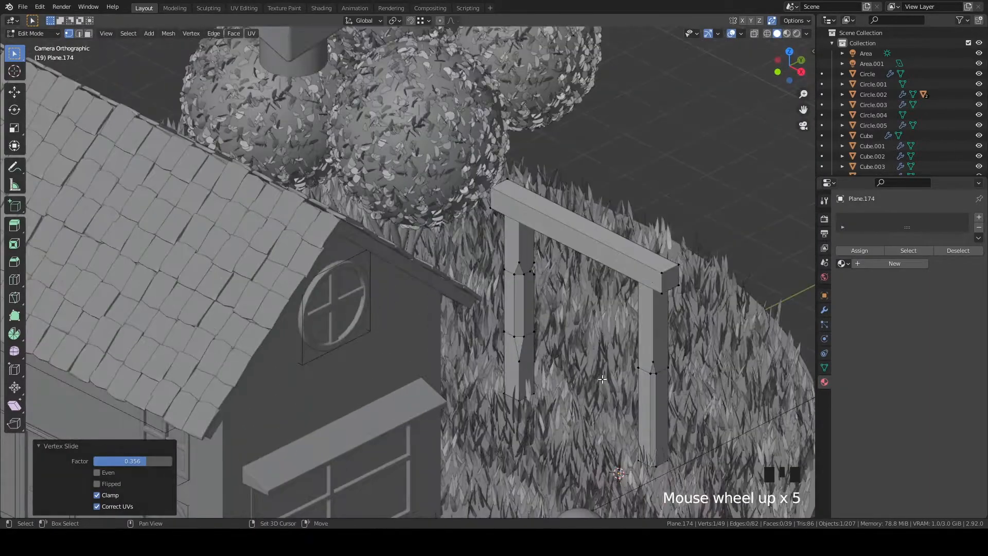
{"action": "scroll", "coordinate": [445, 351], "scroll_direction": "up", "scroll_amount": 4}
{"action": "middle_click_drag", "start_coordinate": [683, 397], "coordinate": [365, 293], "text": "shift"}
{"action": "scroll", "coordinate": [365, 292], "scroll_direction": "up", "scroll_amount": 1}
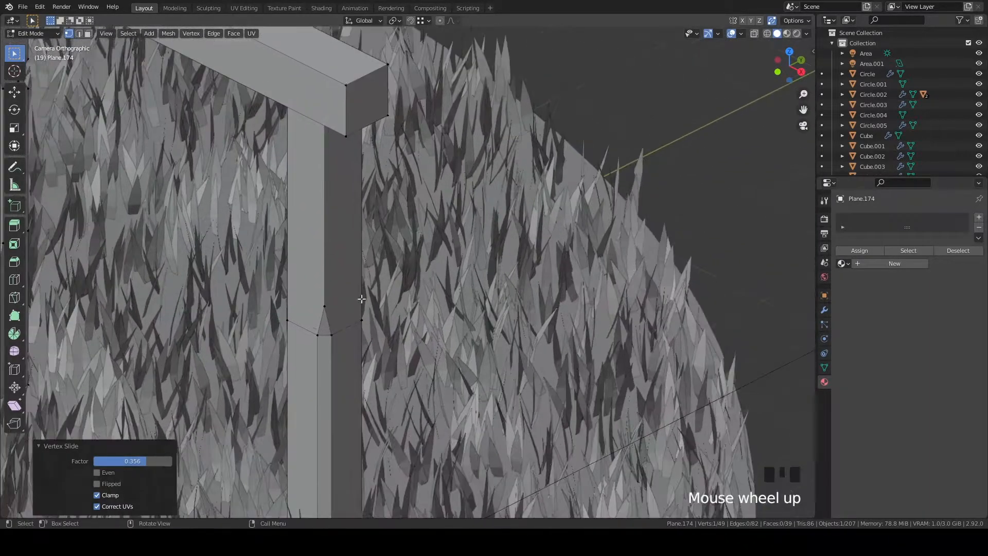
{"action": "scroll", "coordinate": [363, 323], "scroll_direction": "down", "scroll_amount": 5}
{"action": "middle_click_drag", "start_coordinate": [434, 301], "coordinate": [483, 327]}
{"action": "key", "text": "ctrl+b"}
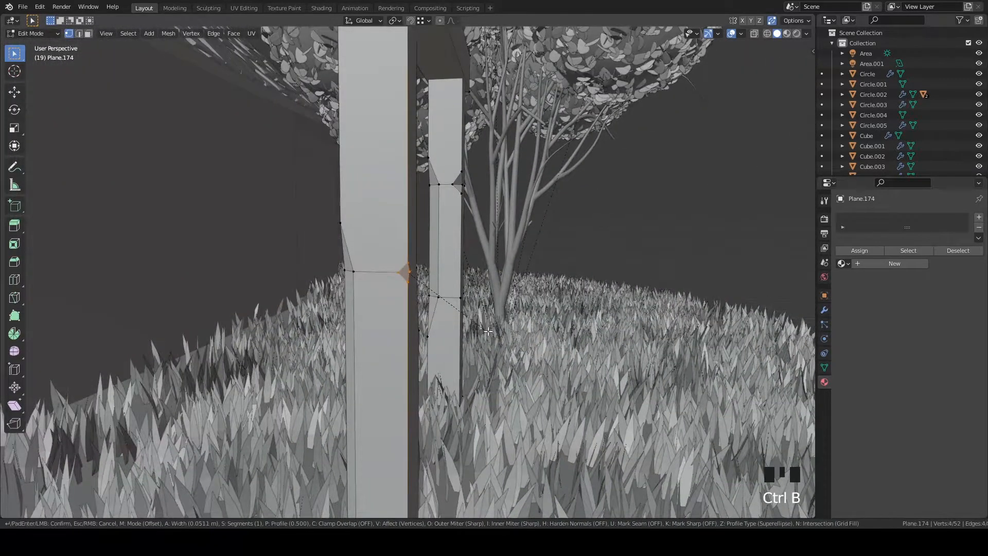
{"action": "left_click", "coordinate": [490, 333]}
Slide the lower and upper vertices of the outer corner notch along the post edge, the upper by about 0.021
{"action": "left_click", "coordinate": [436, 299]}
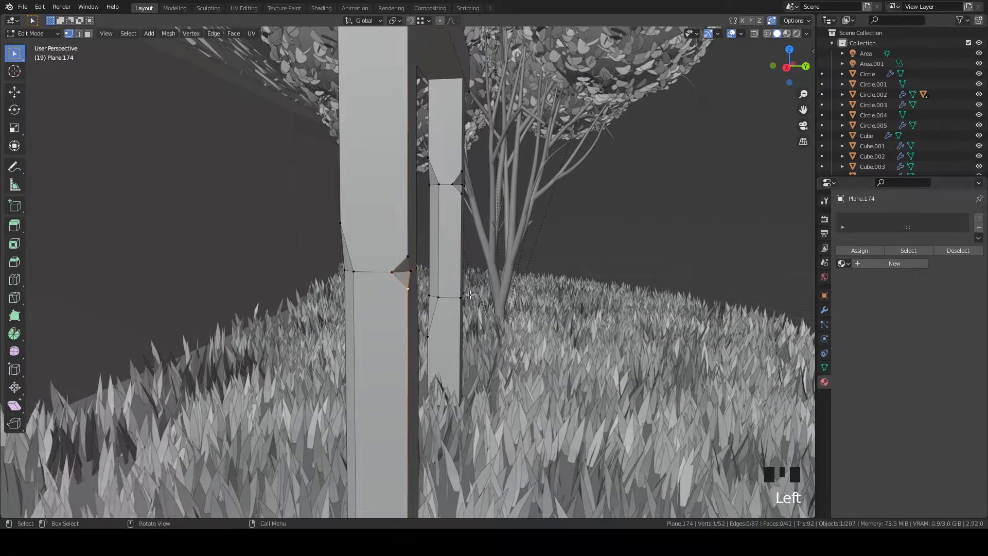
{"action": "key", "text": "g"}
{"action": "key", "text": "g"}
{"action": "left_click", "coordinate": [453, 283]}
{"action": "key", "text": "g"}
{"action": "key", "text": "g"}
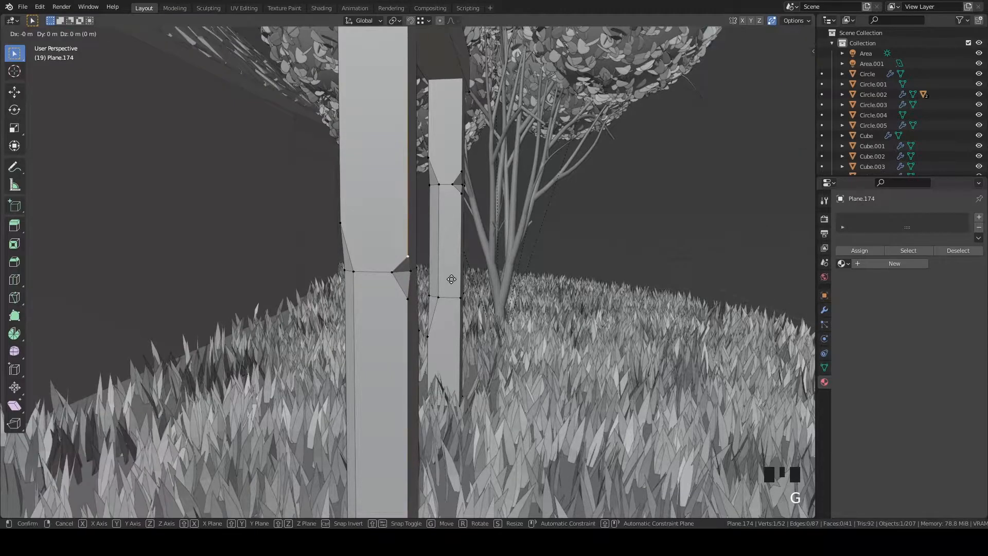
{"action": "left_click", "coordinate": [453, 283]}
Examine the chipped post-and-beam frame from the camera view in Object Mode and return to Edit Mode
{"action": "key", "text": "grave"}
{"action": "key", "text": "grave"}
{"action": "scroll", "coordinate": [418, 365], "scroll_direction": "up", "scroll_amount": 3}
{"action": "middle_click_drag", "start_coordinate": [329, 362], "coordinate": [533, 366], "text": "shift"}
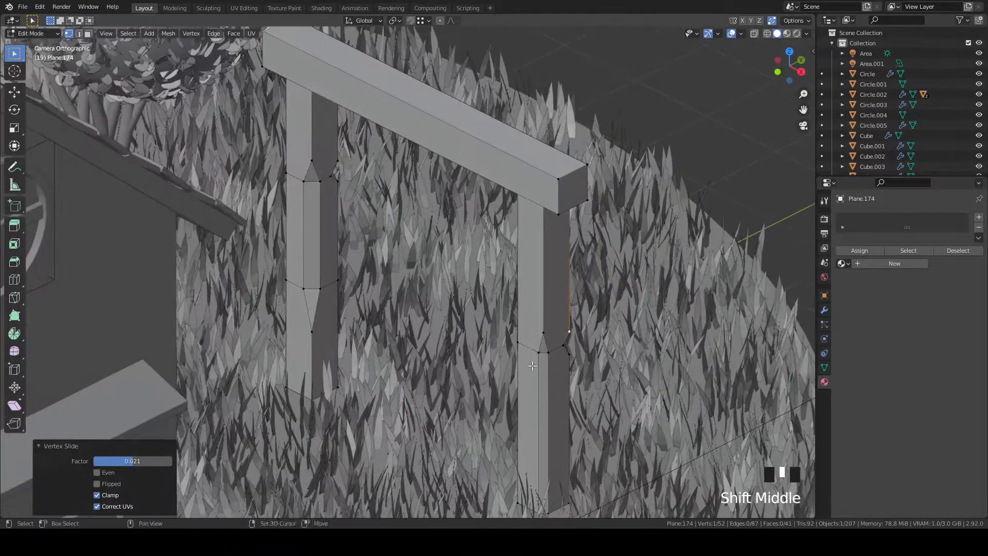
{"action": "key", "text": "Tab"}
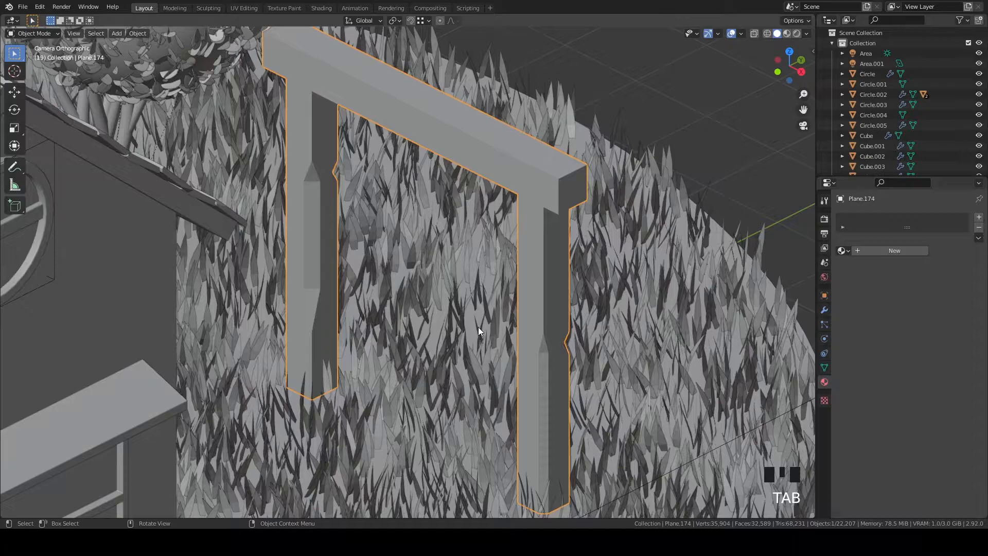
{"action": "scroll", "coordinate": [527, 330], "scroll_direction": "down", "scroll_amount": 5}
{"action": "scroll", "coordinate": [527, 329], "scroll_direction": "up", "scroll_amount": 3}
{"action": "key", "text": "Tab"}
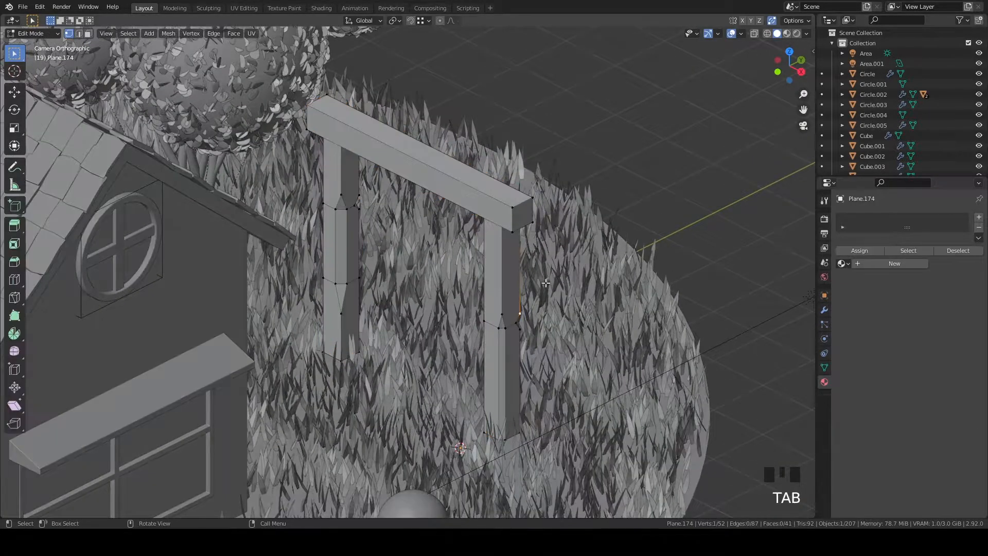
Show the frame in wireframe from the top view and select the entire post farther from the tree
{"action": "key", "text": "grave"}
{"action": "middle_click_drag", "start_coordinate": [535, 274], "coordinate": [448, 246]}
{"action": "scroll", "coordinate": [449, 246], "scroll_direction": "down", "scroll_amount": 3}
{"action": "key", "text": "grave"}
{"action": "key", "text": "z"}
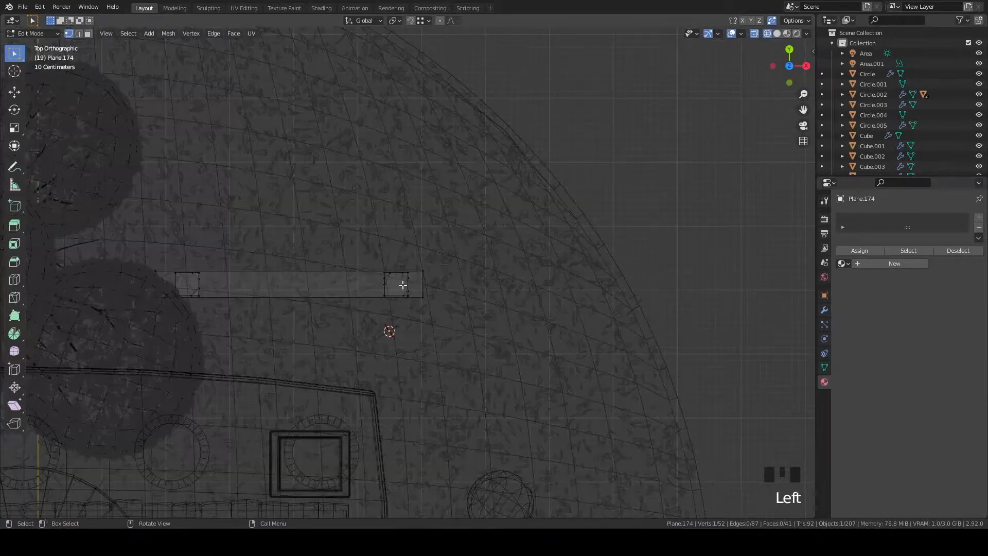
{"action": "scroll", "coordinate": [409, 281], "scroll_direction": "up", "scroll_amount": 2}
{"action": "key", "text": "l"}
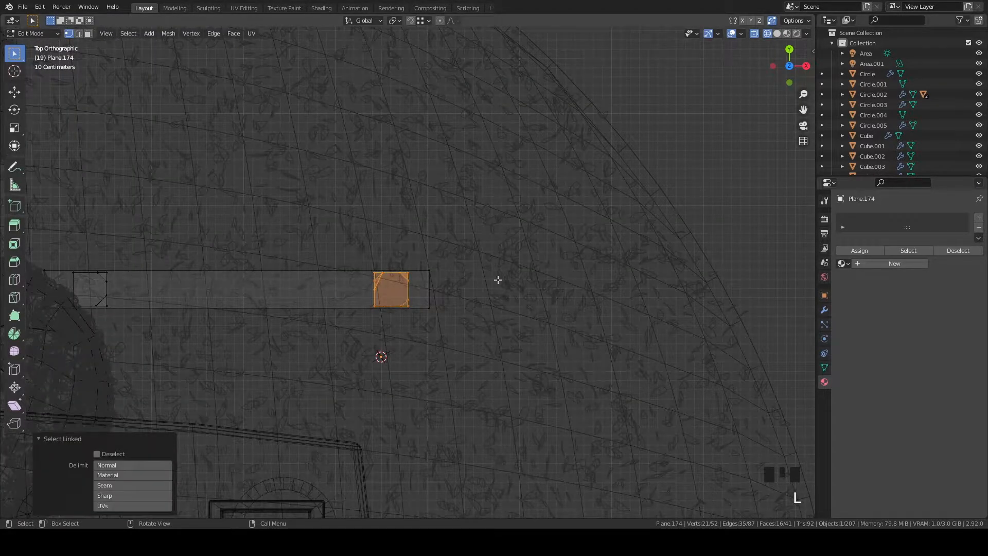
{"action": "key", "text": "g"}
{"action": "key", "text": "x"}
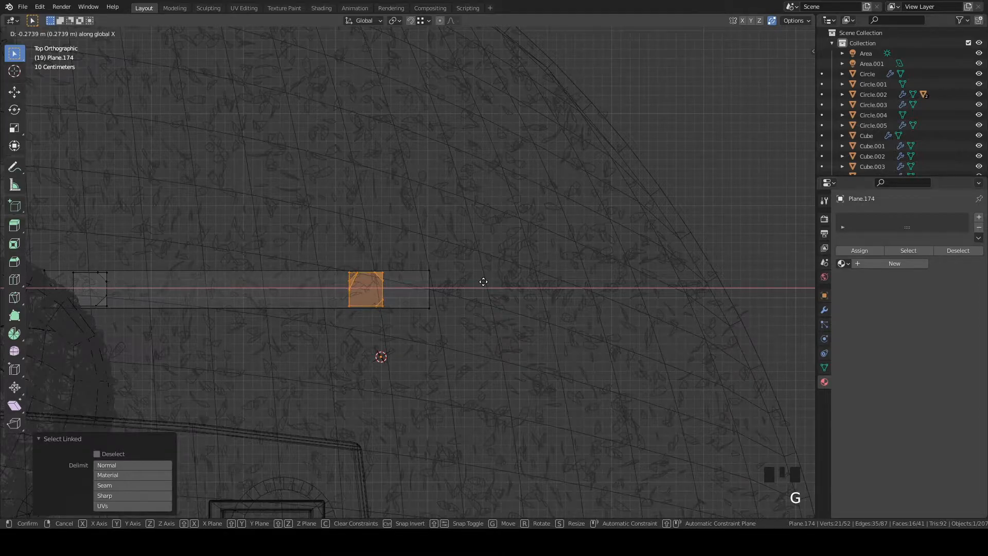
{"action": "type", "text": "2.5"}
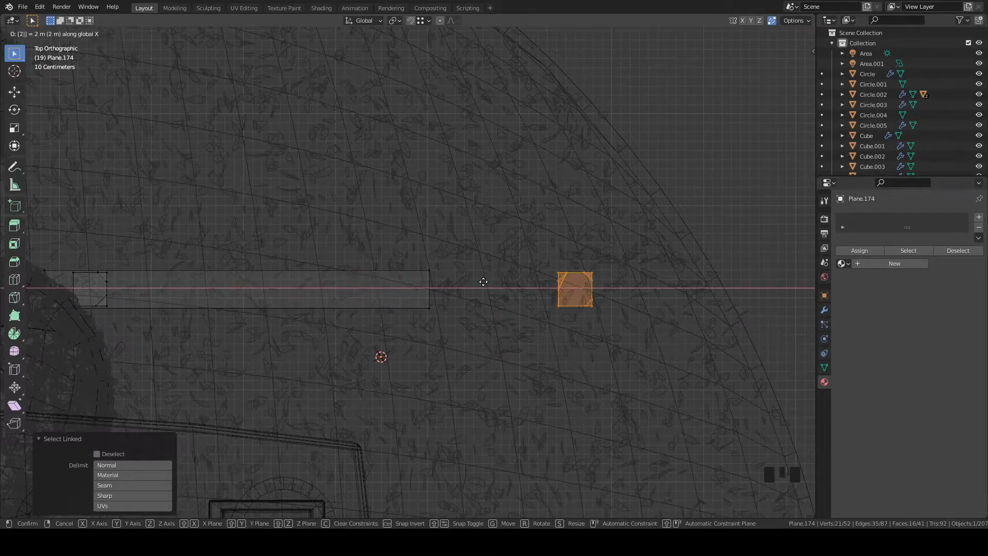
{"action": "key", "text": "minus"}
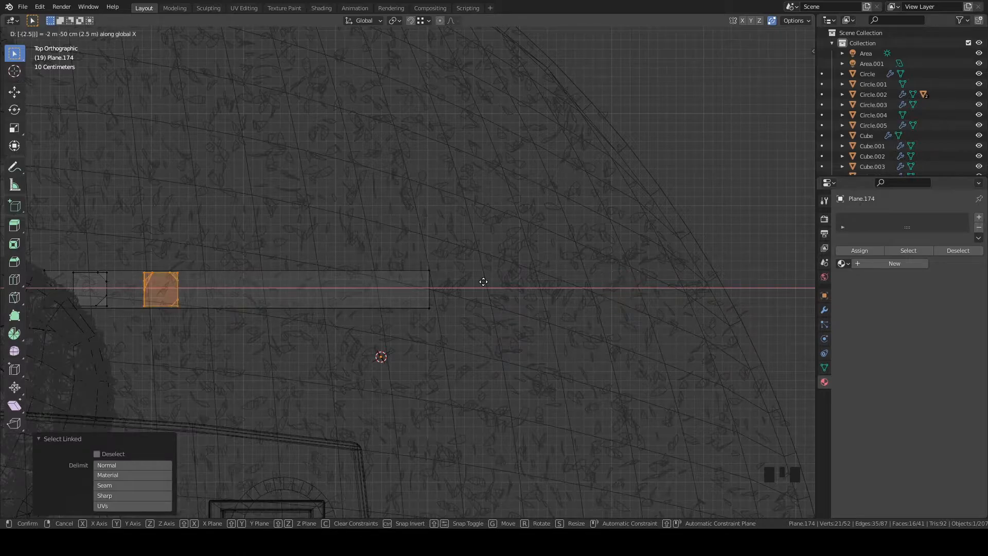
{"action": "key", "text": "Escape"}
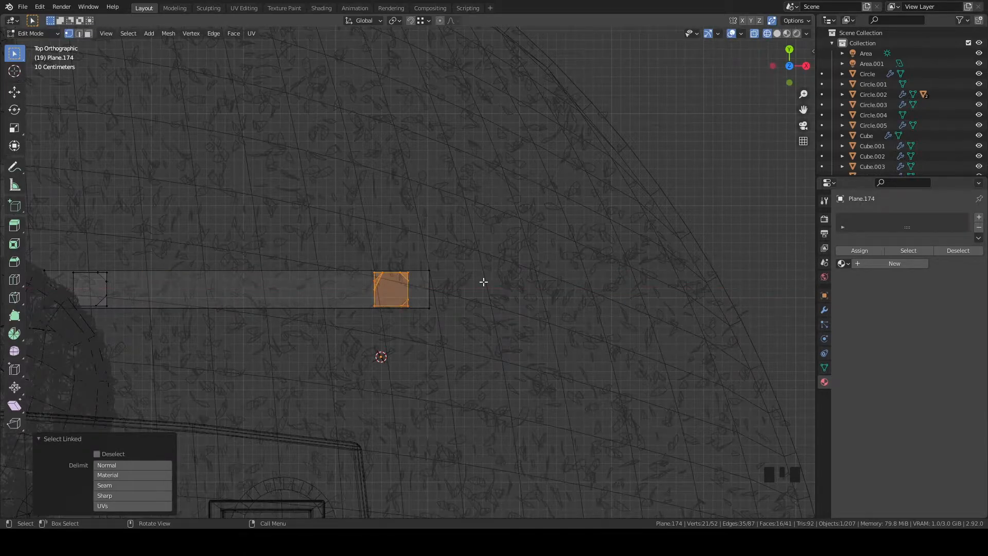
Move the selected post -0.25 m along the X axis in top view
{"action": "key", "text": "KP_Decimal"}
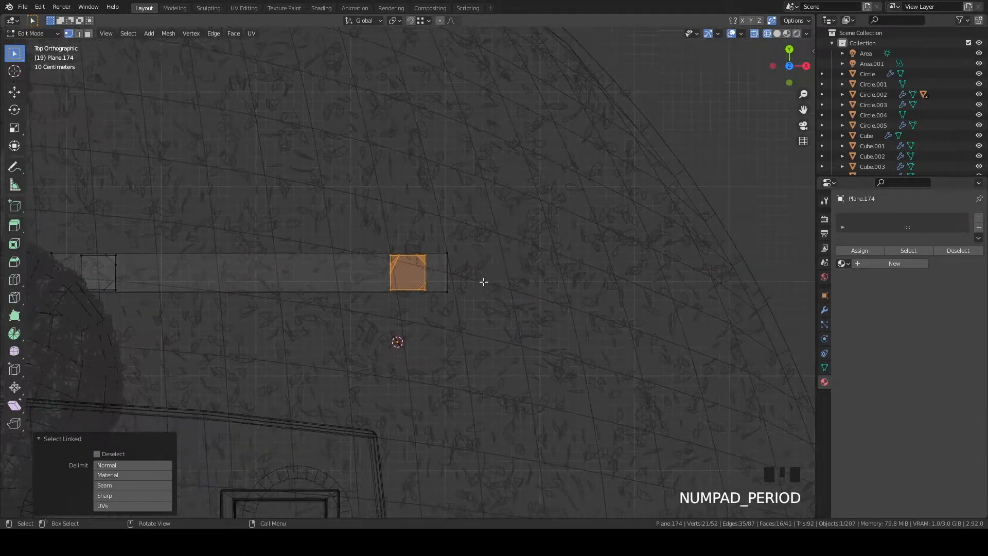
{"action": "key", "text": "KP_5"}
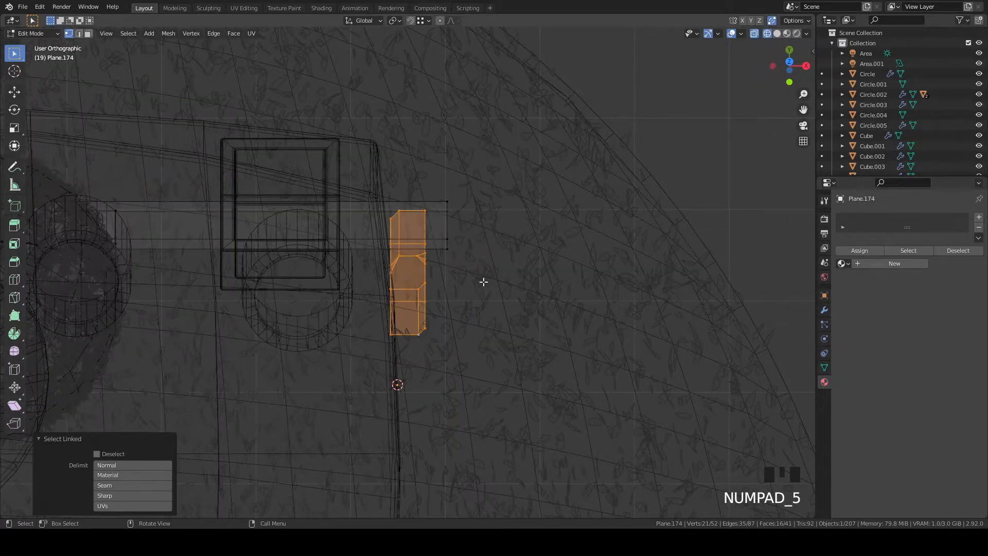
{"action": "middle_click_drag", "start_coordinate": [502, 226], "coordinate": [465, 230]}
{"action": "key", "text": "KP_5"}
{"action": "key", "text": "grave"}
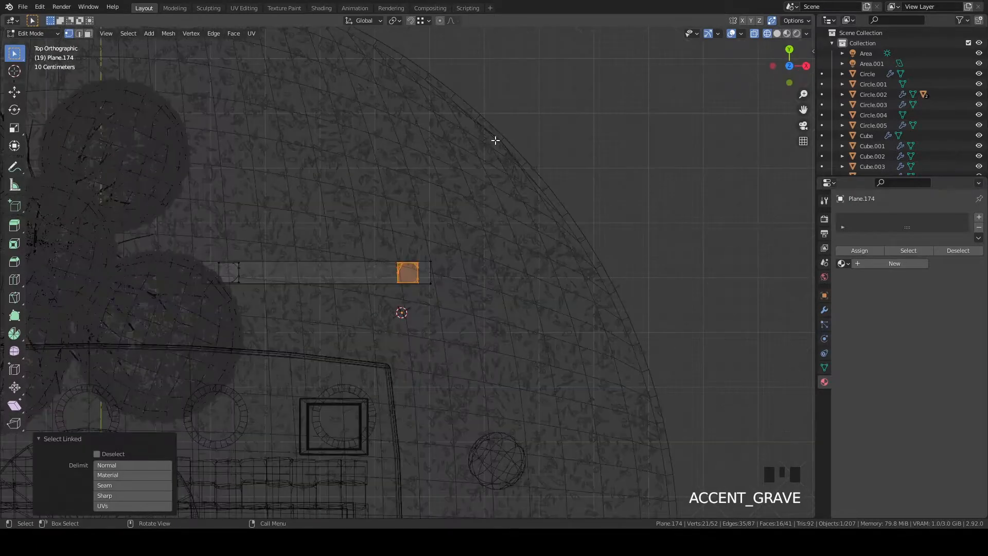
{"action": "key", "text": "g"}
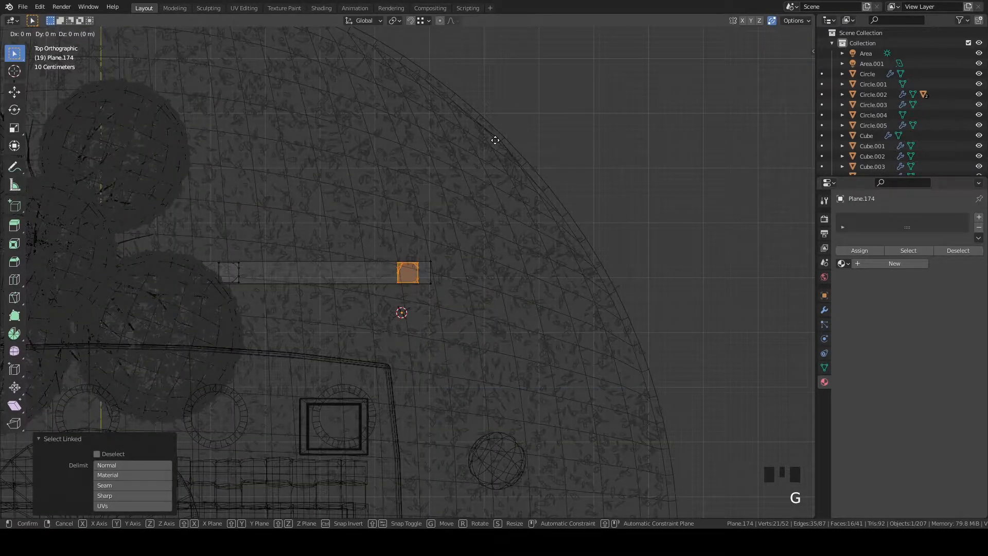
{"action": "type", "text": ".2"}
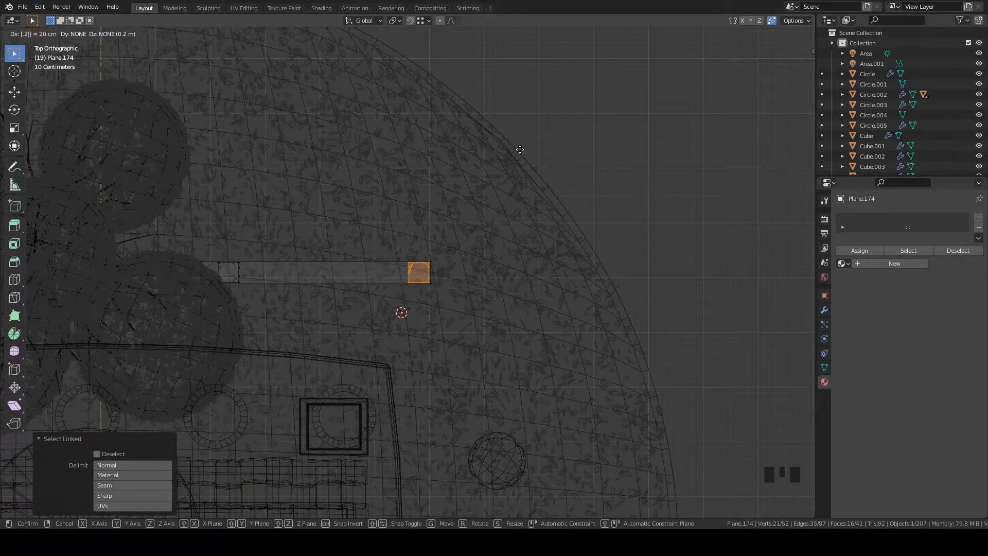
{"action": "type", "text": "5"}
{"action": "key", "text": "minus"}
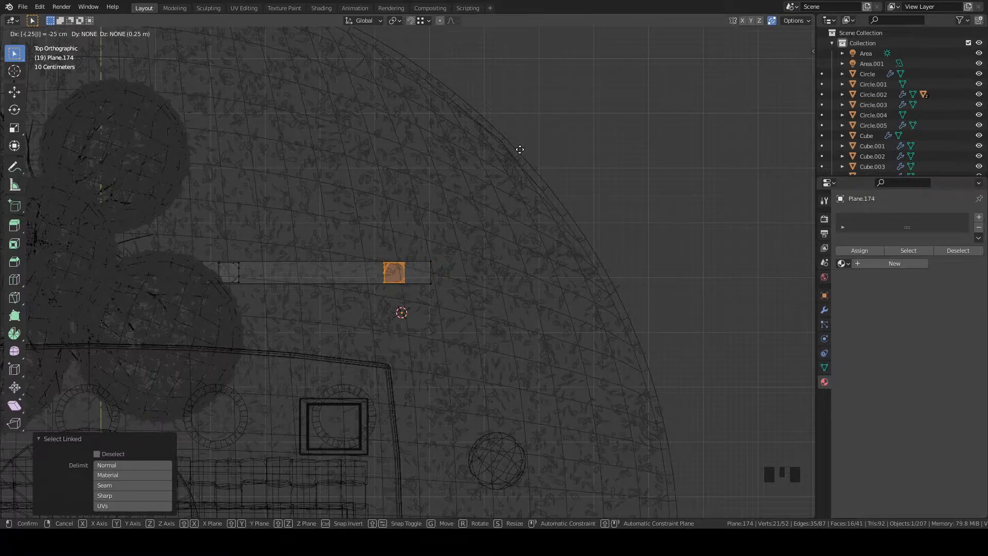
{"action": "key", "text": "Return"}
Select the whole post nearer the tree and move it 0.25 m along the X axis
{"action": "scroll", "coordinate": [450, 210], "scroll_direction": "up", "scroll_amount": 2}
{"action": "mouse_move", "coordinate": [450, 210]}
{"action": "middle_mouse_down", "text": "shift"}
{"action": "mouse_move", "coordinate": [481, 249]}
{"action": "mouse_move", "coordinate": [535, 264]}
{"action": "middle_mouse_up", "text": "shift"}
{"action": "key", "text": "z"}
{"action": "left_click", "coordinate": [290, 268]}
{"action": "mouse_move", "coordinate": [249, 264]}
{"action": "left_mouse_down"}
{"action": "mouse_move", "coordinate": [320, 353]}
{"action": "mouse_move", "coordinate": [357, 377]}
{"action": "left_mouse_up"}
{"action": "type", "text": "g"}
{"action": "type", "text": ".25"}
{"action": "key", "text": "Return"}
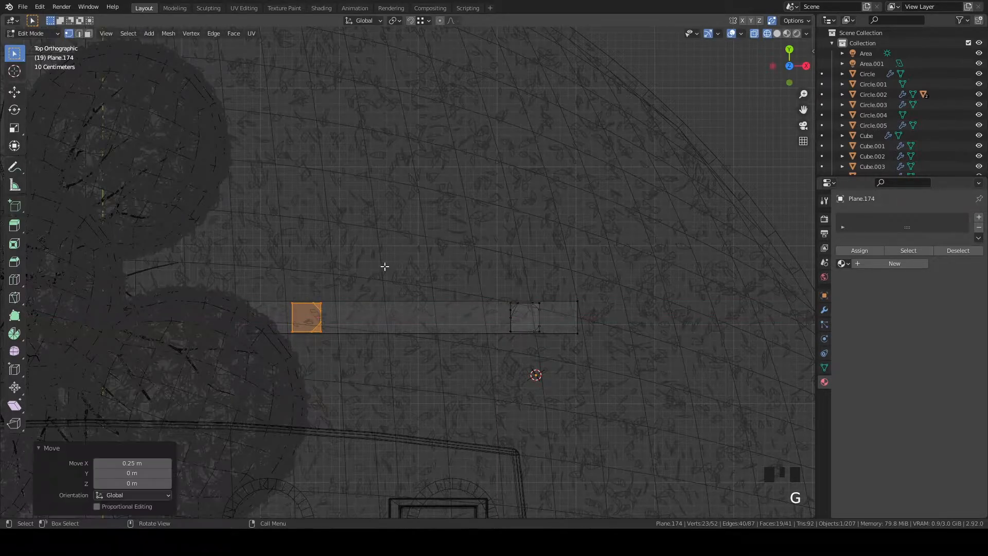
Shorten the crossbeam by moving its tree-side end 0.25 m and its opposite end -0.25 m along X, and restore solid shading
{"action": "left_click_drag", "start_coordinate": [211, 272], "coordinate": [278, 380]}
{"action": "key", "text": "g"}
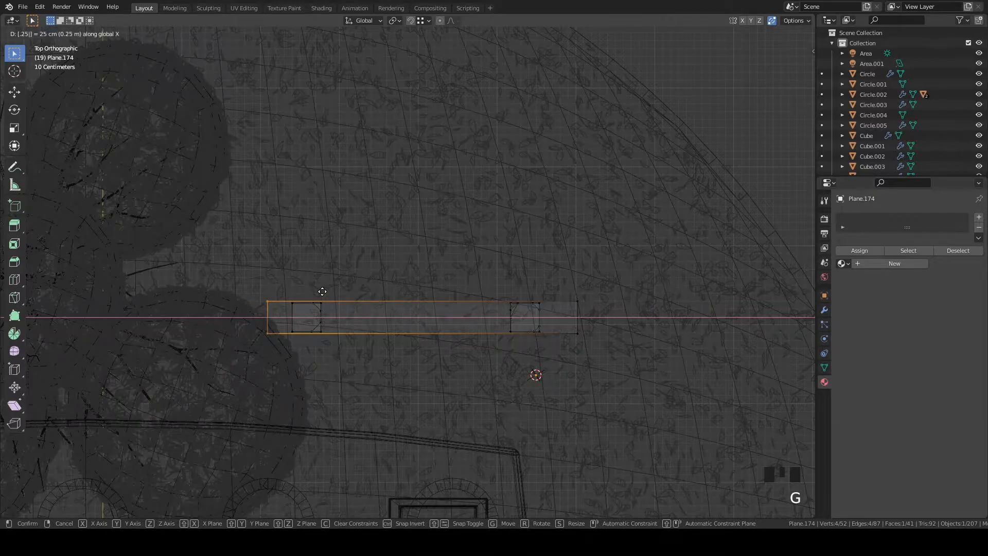
{"action": "key", "text": "Return"}
{"action": "left_click", "coordinate": [672, 309]}
{"action": "key", "text": "g"}
{"action": "key", "text": "x"}
{"action": "key", "text": "minus"}
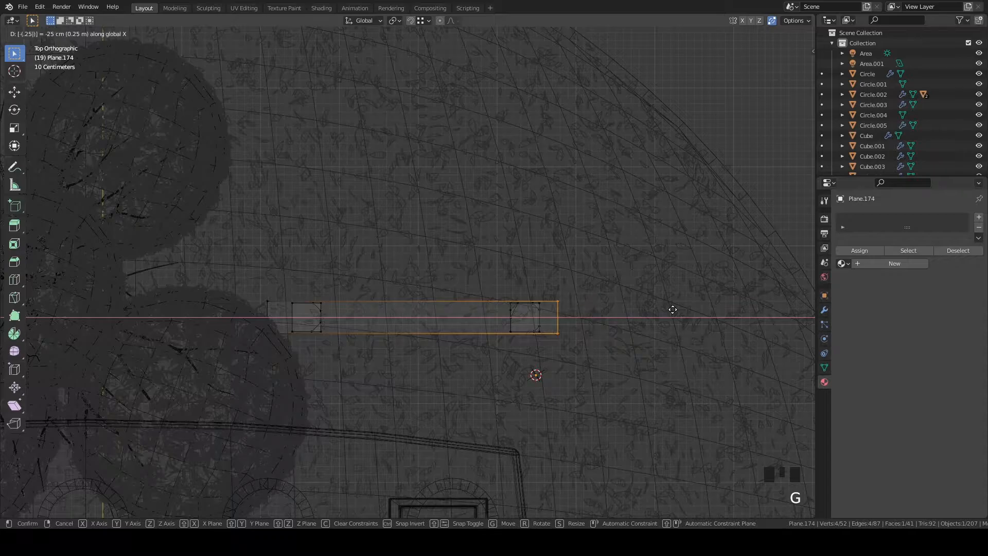
{"action": "key", "text": "Return"}
{"action": "key", "text": "shift+z"}
Add two evenly spaced loop cuts across the length of the crossbeam
{"action": "mouse_move", "coordinate": [617, 322]}
{"action": "middle_mouse_down"}
{"action": "mouse_move", "coordinate": [580, 261]}
{"action": "mouse_move", "coordinate": [391, 173]}
{"action": "middle_mouse_up"}
{"action": "key", "text": "ctrl+r"}
{"action": "scroll", "coordinate": [365, 142], "scroll_direction": "up", "scroll_amount": 1}
{"action": "left_click", "coordinate": [365, 142]}
{"action": "left_click", "coordinate": [369, 140]}
Bevel the lower long edge of the crossbeam's middle section by about 0.07 m to form a chip
{"action": "key", "text": "2"}
{"action": "left_click", "coordinate": [370, 140]}
{"action": "middle_click_drag", "start_coordinate": [370, 140], "coordinate": [458, 153]}
{"action": "key", "text": "ctrl+b"}
{"action": "left_click", "coordinate": [504, 280]}
{"action": "middle_click_drag", "start_coordinate": [504, 280], "coordinate": [609, 223]}
{"action": "key", "text": "ctrl+b"}
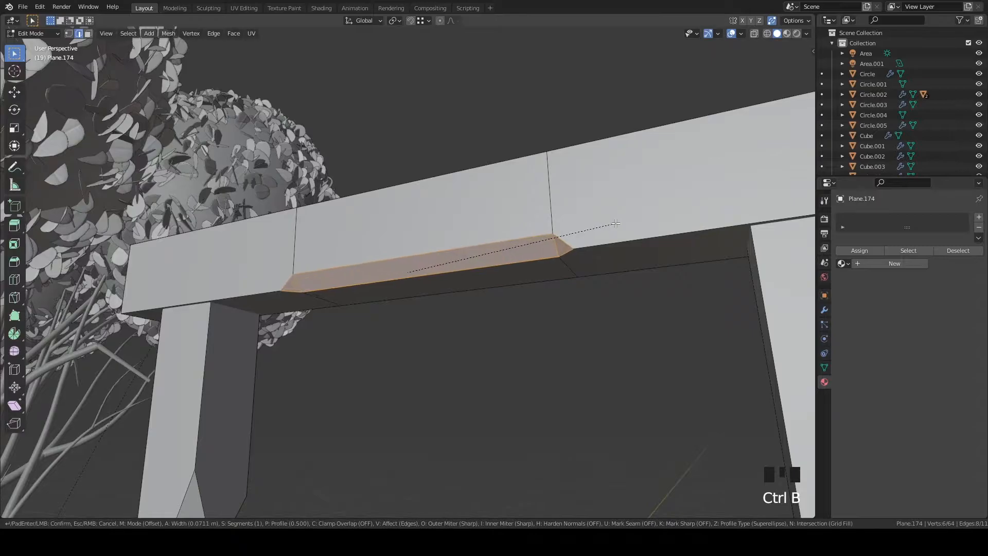
{"action": "left_click", "coordinate": [620, 220]}
Slide the vertices at both ends of the lower-edge chip along the crossbeam to taper it
{"action": "scroll", "coordinate": [587, 273], "scroll_direction": "down", "scroll_amount": 3}
{"action": "key", "text": "g"}
{"action": "key", "text": "g"}
{"action": "left_click", "coordinate": [597, 271]}
{"action": "left_click", "coordinate": [321, 286]}
{"action": "key", "text": "g"}
{"action": "key", "text": "g"}
{"action": "left_click", "coordinate": [377, 287]}
Bevel the top corner vertex at the crossbeam's end farther from the tree with a width of 0.137 m
{"action": "middle_click_drag", "start_coordinate": [377, 288], "coordinate": [594, 279]}
{"action": "left_click", "coordinate": [629, 246]}
{"action": "key", "text": "ctrl+b"}
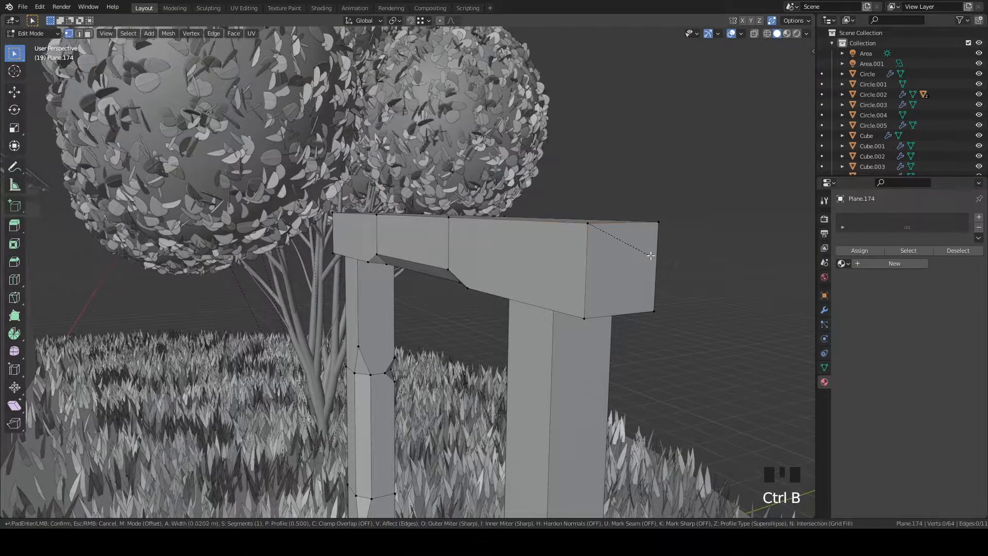
{"action": "left_click", "coordinate": [665, 272]}
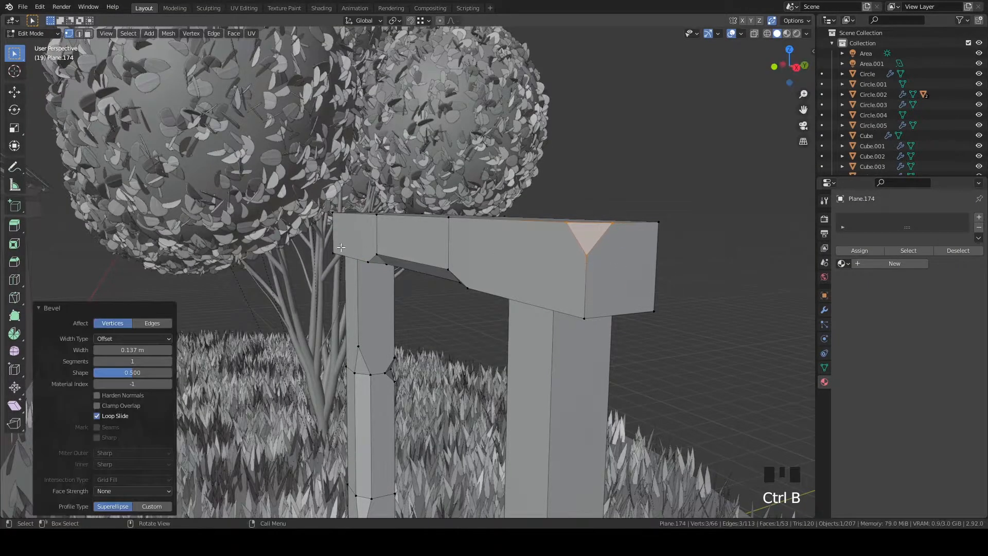
Bevel the vertex where the loop cut farther from the tree meets the crossbeam's house-side top edge
{"action": "middle_click_drag", "start_coordinate": [347, 249], "coordinate": [468, 263]}
{"action": "left_click", "coordinate": [491, 235]}
{"action": "key", "text": "ctrl+b"}
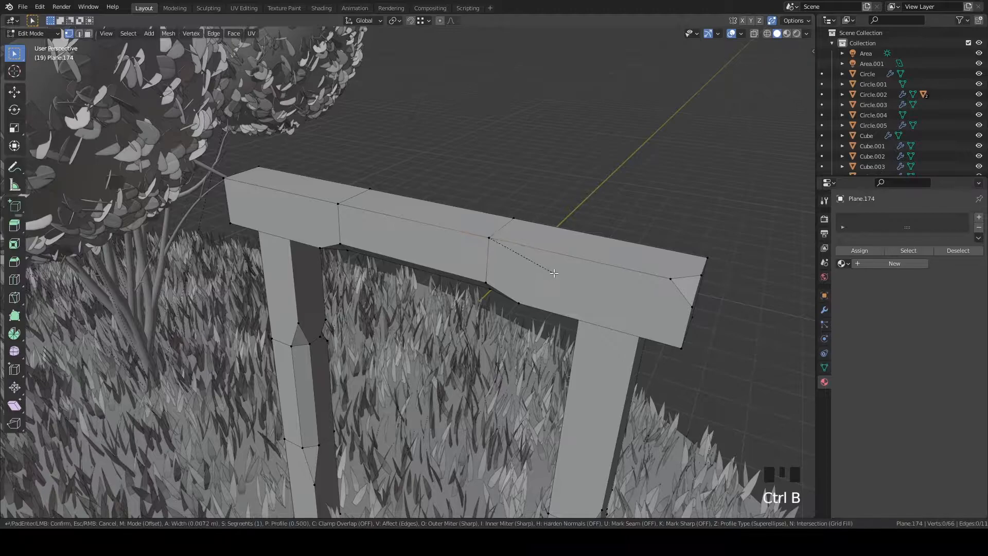
{"action": "left_click", "coordinate": [565, 280]}
{"action": "key", "text": "ctrl+t"}
Bevel the top corner vertex at the tree-side end of the crossbeam
{"action": "key", "text": "grave"}
{"action": "left_click", "coordinate": [446, 308]}
{"action": "scroll", "coordinate": [474, 301], "scroll_direction": "down", "scroll_amount": 3}
{"action": "middle_click_drag", "start_coordinate": [475, 301], "coordinate": [516, 322]}
{"action": "scroll", "coordinate": [507, 315], "scroll_direction": "down", "scroll_amount": 20}
{"action": "key", "text": "ctrl+b"}
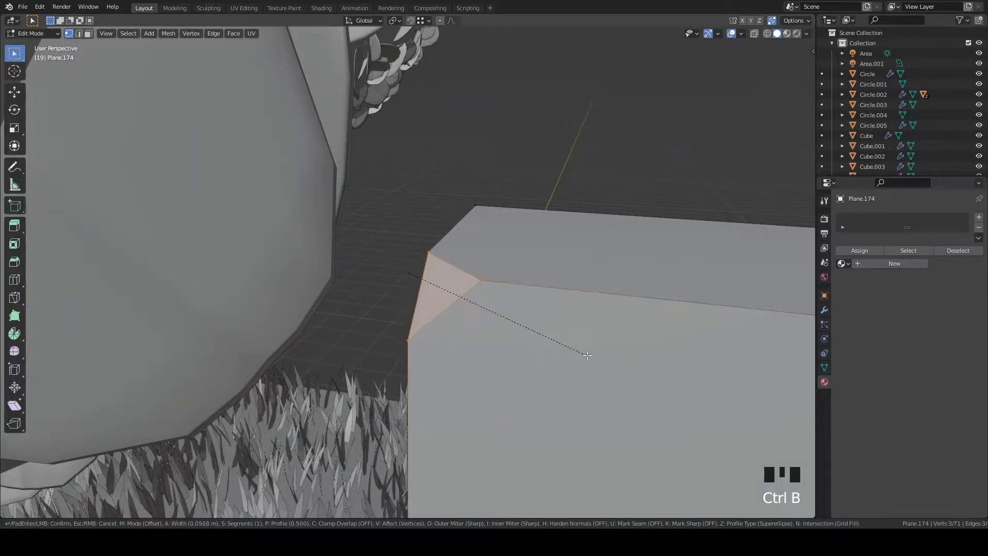
{"action": "left_click", "coordinate": [632, 385]}
Reposition a bevelled chip vertex along the crossbeam's top edge to reshape the chip
{"action": "scroll", "coordinate": [547, 316], "scroll_direction": "down", "scroll_amount": 5}
{"action": "middle_click_drag", "start_coordinate": [529, 311], "coordinate": [321, 360]}
{"action": "left_click", "coordinate": [487, 312]}
{"action": "key", "text": "g"}
{"action": "left_click", "coordinate": [513, 327]}
Bevel the top long edge of the crossbeam's end section, facing away from the house, by about 0.04 m
{"action": "left_click", "coordinate": [305, 315]}
{"action": "middle_click_drag", "start_coordinate": [305, 315], "coordinate": [435, 391], "text": "shift"}
{"action": "scroll", "coordinate": [463, 360], "scroll_direction": "up", "scroll_amount": 2}
{"action": "key", "text": "2"}
{"action": "left_click", "coordinate": [391, 355]}
{"action": "scroll", "coordinate": [481, 335], "scroll_direction": "up", "scroll_amount": 2}
{"action": "key", "text": "ctrl+b"}
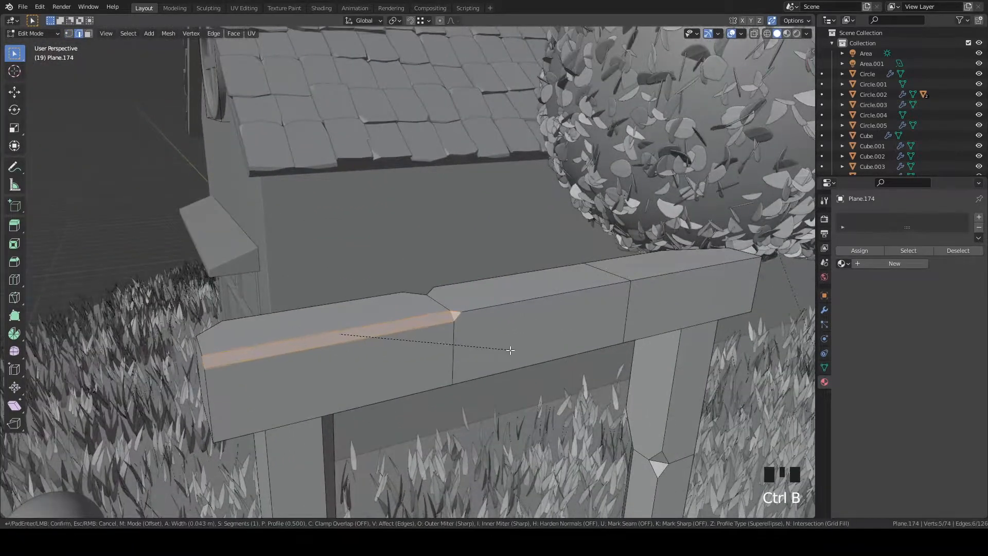
{"action": "left_click", "coordinate": [513, 354]}
Slide the end vertex of the new top-edge chip along the crossbeam to taper the chip
{"action": "left_click", "coordinate": [483, 312]}
{"action": "key", "text": "shift+v"}
{"action": "left_click", "coordinate": [520, 332]}
{"action": "middle_click_drag", "start_coordinate": [520, 332], "coordinate": [523, 309]}
{"action": "key", "text": "g"}
{"action": "key", "text": "g"}
{"action": "left_click", "coordinate": [504, 324]}
Bevel the lower corner vertex at the crossbeam's end farther from the tree, on the side away from the house, about 0.09 m
{"action": "scroll", "coordinate": [355, 195], "scroll_direction": "up", "scroll_amount": 5}
{"action": "key", "text": "2"}
{"action": "middle_click_drag", "start_coordinate": [337, 187], "coordinate": [402, 270], "text": "shift"}
{"action": "scroll", "coordinate": [402, 270], "scroll_direction": "up", "scroll_amount": 3}
{"action": "left_click", "coordinate": [385, 254]}
{"action": "key", "text": "ctrl+b"}
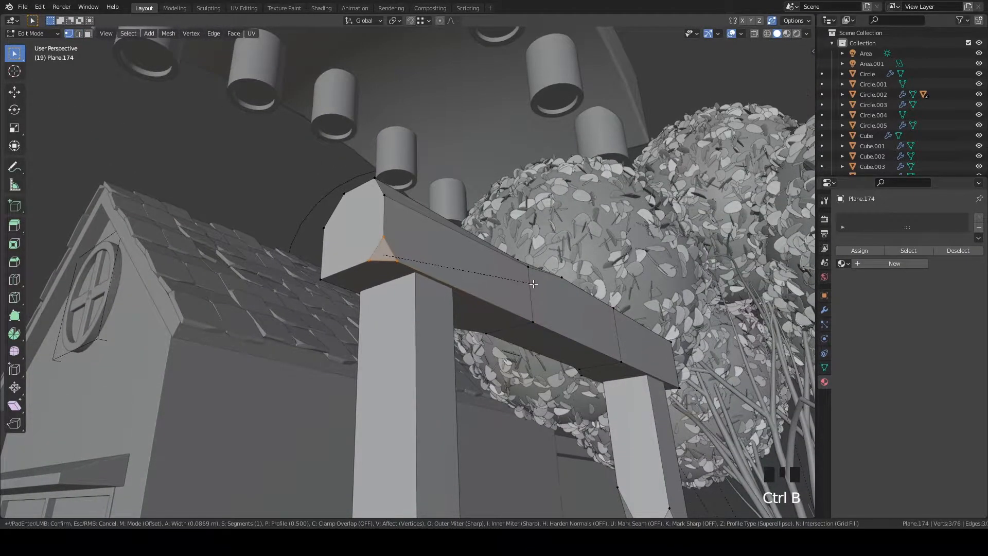
{"action": "left_click", "coordinate": [538, 286]}
Slide the lower corner chip's vertex along the crossbeam's bottom edge and move it about 0.33 m along X
{"action": "left_click", "coordinate": [460, 271]}
{"action": "key", "text": "g"}
{"action": "key", "text": "g"}
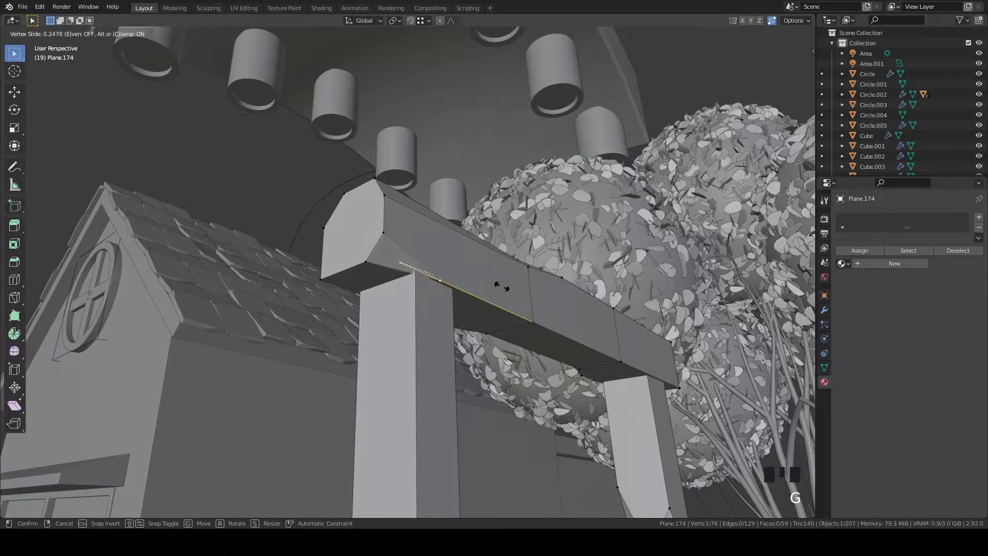
{"action": "left_click", "coordinate": [521, 294]}
{"action": "key", "text": "g"}
{"action": "key", "text": "g"}
{"action": "key", "text": "g"}
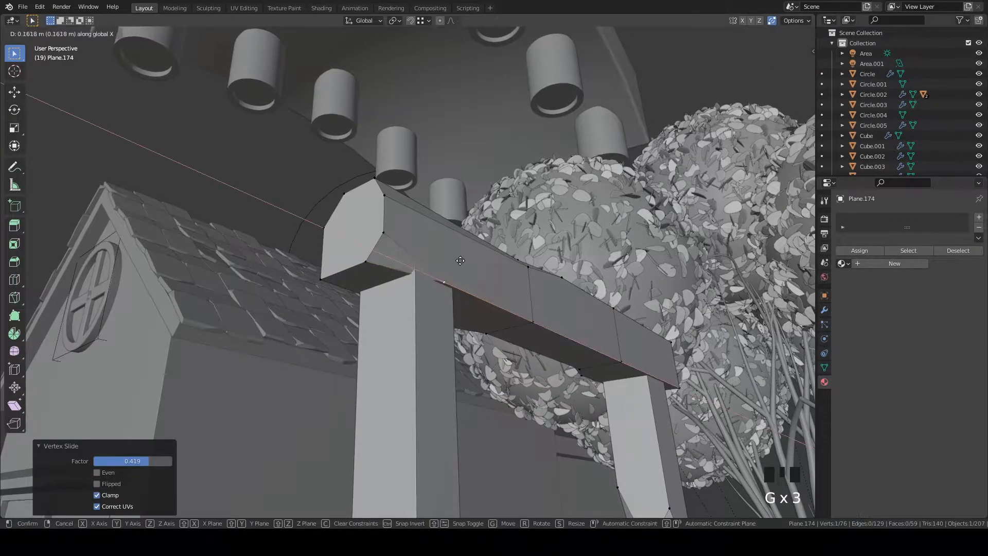
{"action": "left_click", "coordinate": [444, 251]}
Bevel the crossbeam's lower edge above the tree-side post and slide the chip's inner end vertex along the beam
{"action": "middle_click_drag", "start_coordinate": [443, 251], "coordinate": [505, 319]}
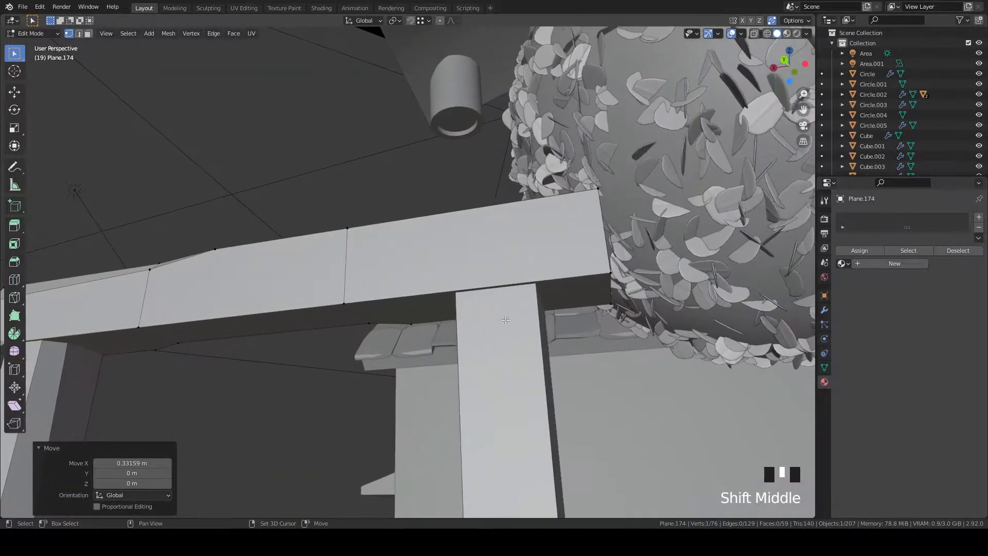
{"action": "left_click", "coordinate": [581, 282]}
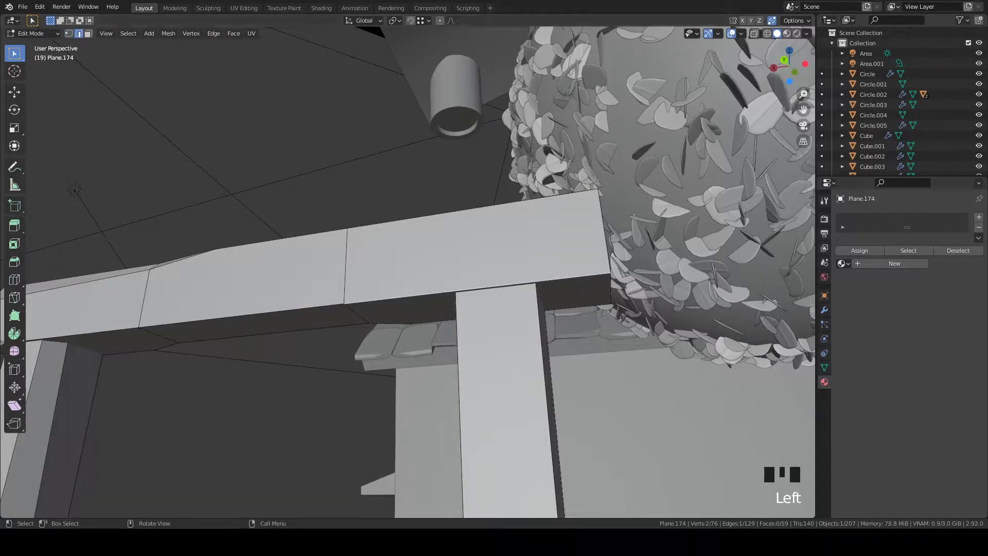
{"action": "middle_click_drag", "start_coordinate": [75, 190], "coordinate": [591, 257]}
{"action": "key", "text": "ctrl+b"}
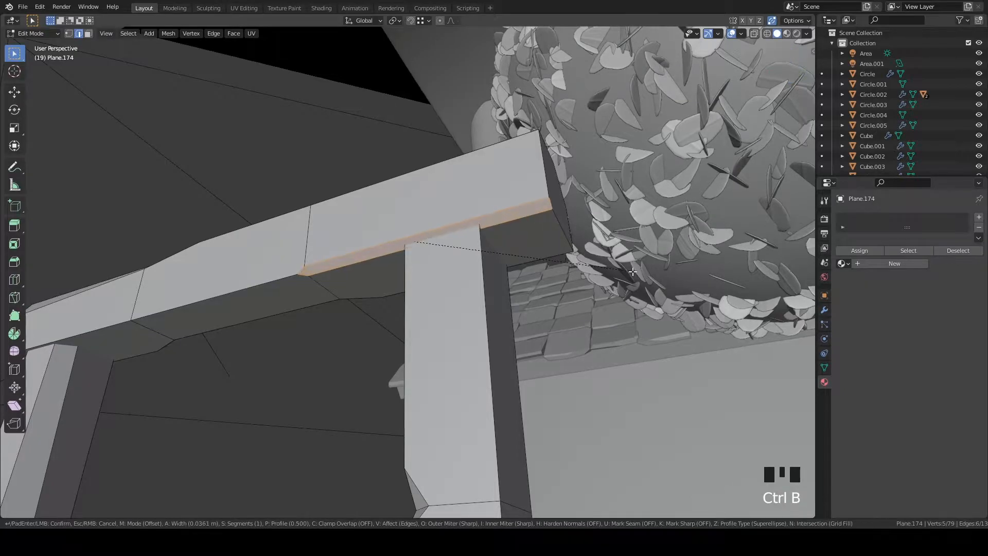
{"action": "left_click", "coordinate": [304, 276]}
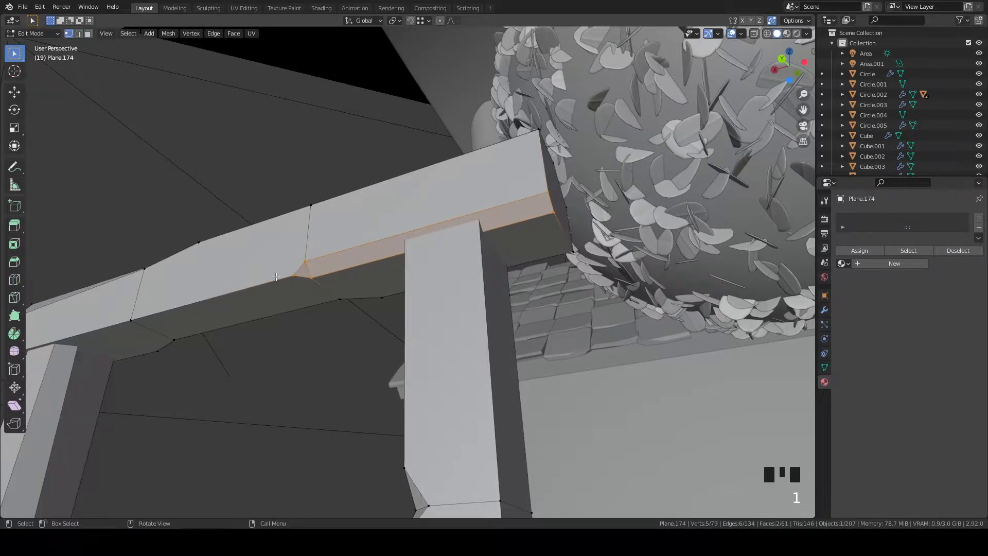
{"action": "left_click", "coordinate": [498, 207]}
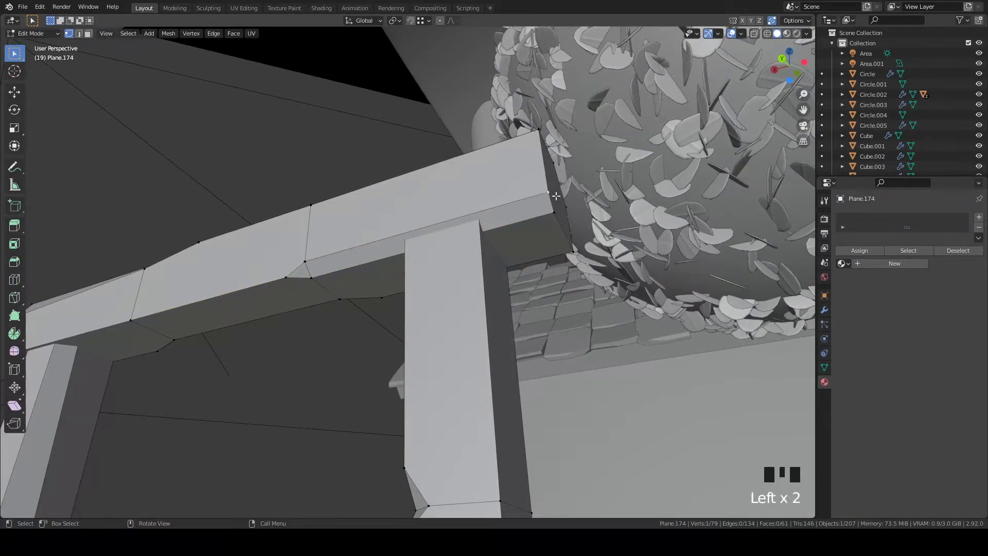
Return to Object Mode, view the frame through the camera and save the file
{"action": "key", "text": "Tab"}
{"action": "middle_click_drag", "start_coordinate": [550, 191], "coordinate": [551, 296]}
{"action": "scroll", "coordinate": [551, 296], "scroll_direction": "down", "scroll_amount": 2}
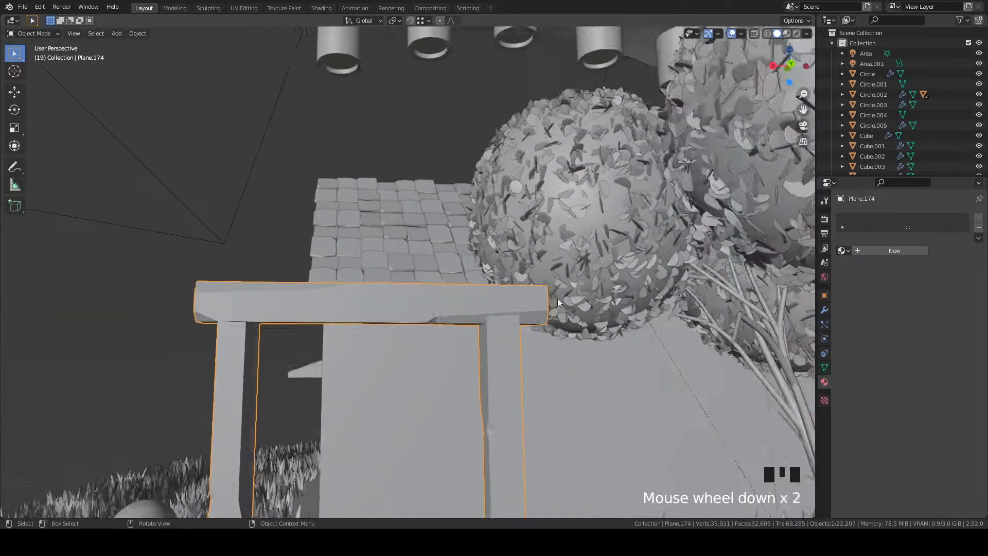
{"action": "key", "text": "grave"}
{"action": "key", "text": "ctrl+s"}
{"action": "scroll", "coordinate": [569, 365], "scroll_direction": "up", "scroll_amount": 2}
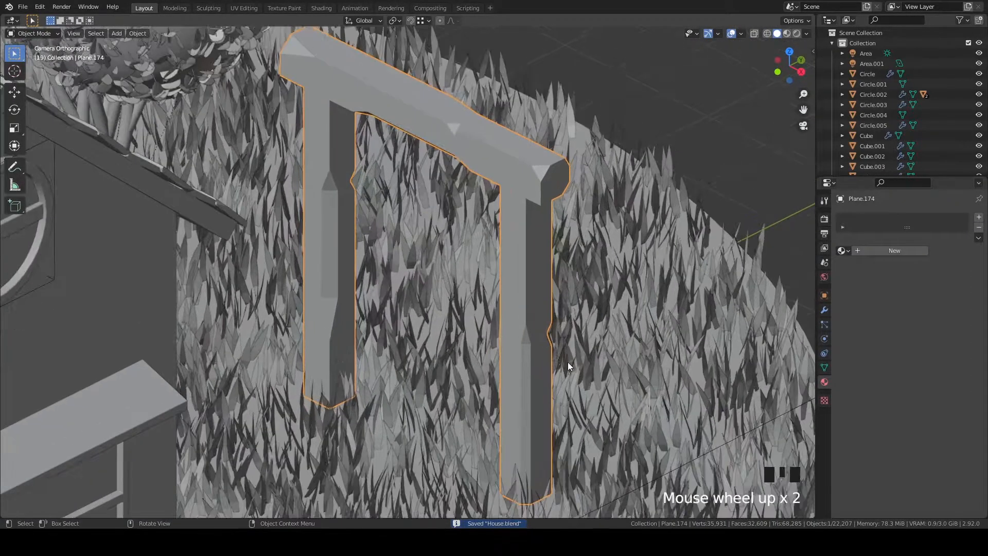
Re-enter Edit Mode on the frame and snap the 3D cursor to a cross edge on the crossbeam's underside
{"action": "key", "text": "grave"}
{"action": "middle_click_drag", "start_coordinate": [468, 222], "coordinate": [556, 342]}
{"action": "key", "text": "Tab"}
{"action": "scroll", "coordinate": [492, 237], "scroll_direction": "up", "scroll_amount": 2, "text": "shift"}
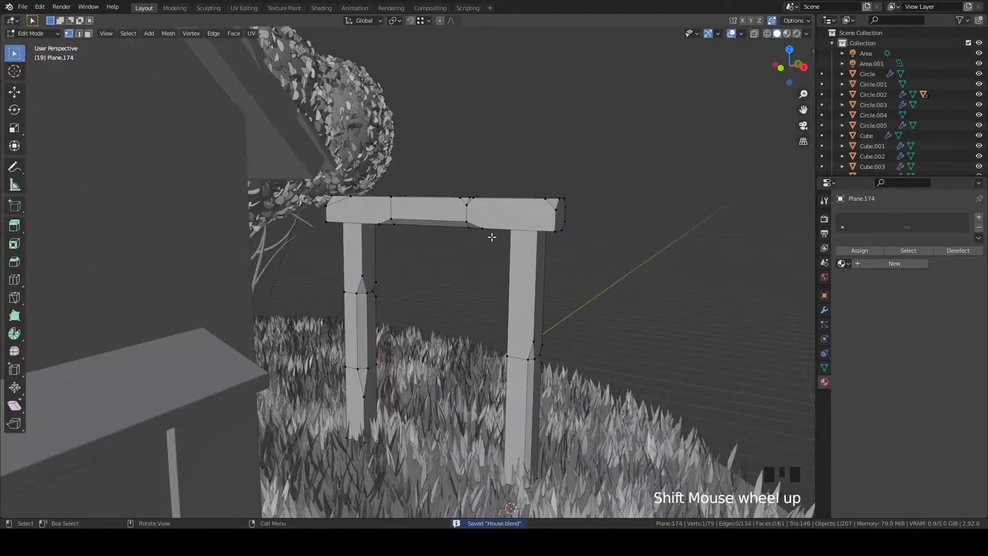
{"action": "scroll", "coordinate": [492, 237], "scroll_direction": "up", "scroll_amount": 4}
{"action": "key", "text": "3"}
{"action": "middle_click_drag", "start_coordinate": [487, 262], "coordinate": [437, 247]}
{"action": "scroll", "coordinate": [457, 221], "scroll_direction": "up", "scroll_amount": 2}
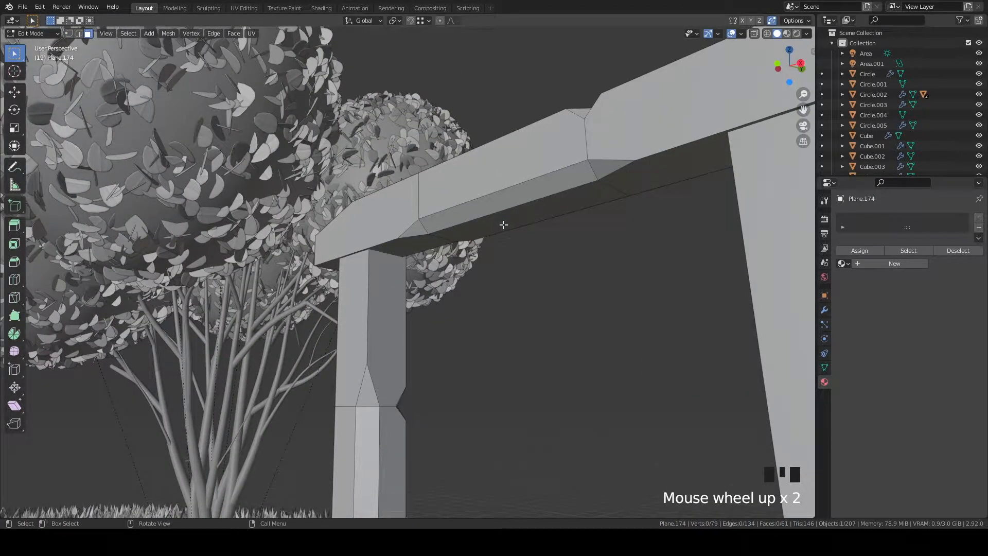
{"action": "left_click", "coordinate": [511, 217]}
{"action": "middle_click_drag", "start_coordinate": [646, 173], "coordinate": [638, 202]}
{"action": "key", "text": "2"}
{"action": "left_click", "coordinate": [625, 204]}
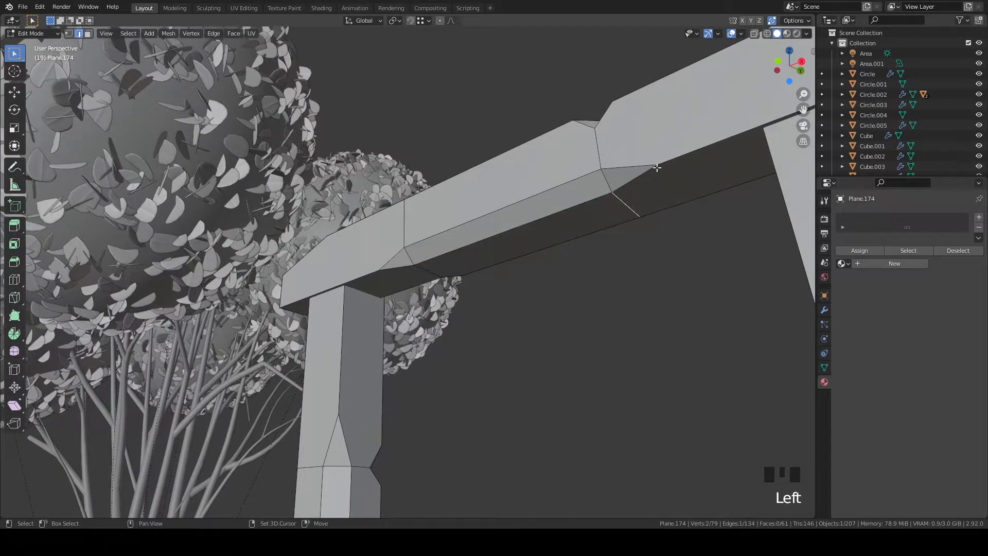
{"action": "key", "text": "shift+s"}
Snap the 3D cursor to the middle face on the crossbeam's underside
{"action": "scroll", "coordinate": [605, 249], "scroll_direction": "down", "scroll_amount": 2}
{"action": "key", "text": "3"}
{"action": "left_click", "coordinate": [516, 247]}
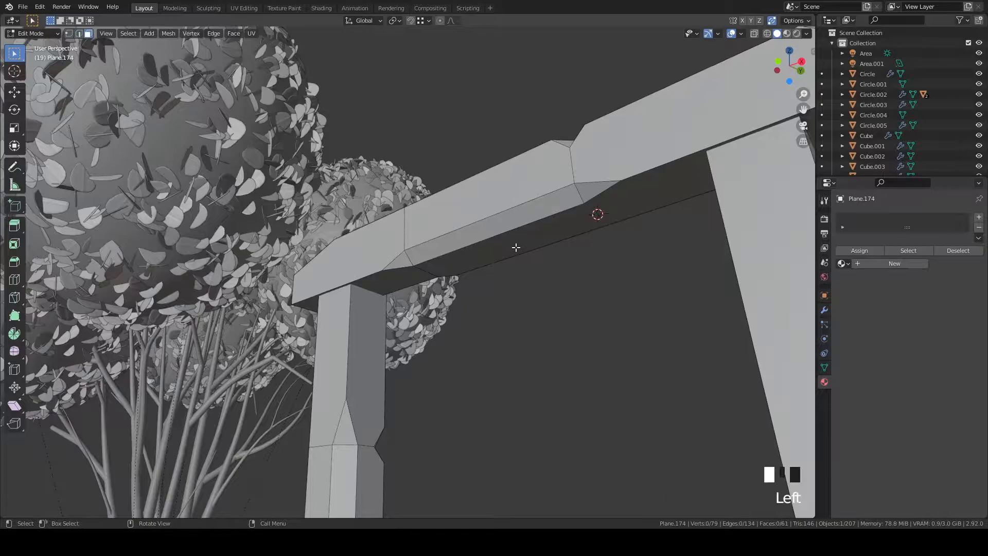
{"action": "key", "text": "shift+s"}
{"action": "left_click", "coordinate": [597, 482]}
Set the frame object's origin to its geometry in Object Mode
{"action": "key", "text": "Tab"}
{"action": "right_click", "coordinate": [544, 168]}
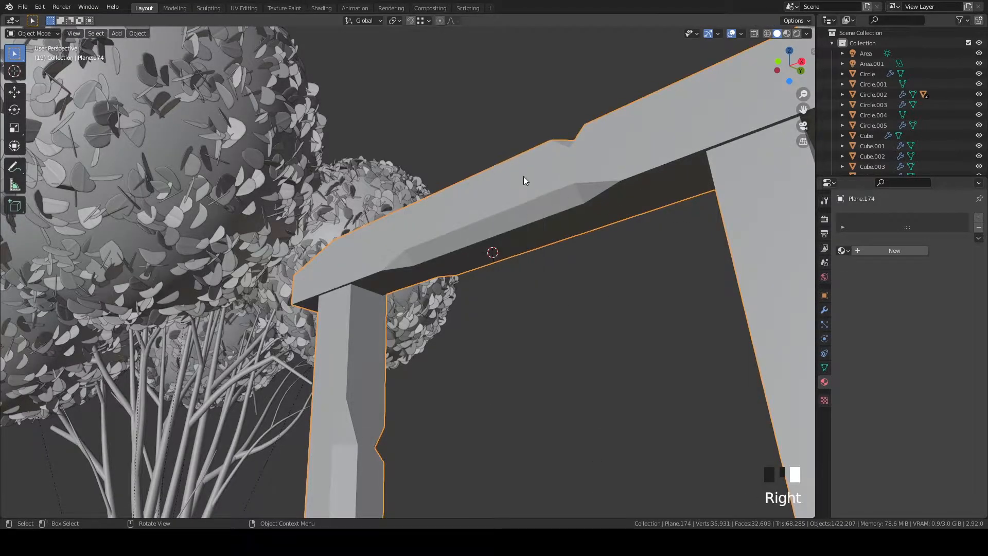
{"action": "right_click", "coordinate": [525, 201]}
{"action": "mouse_move", "coordinate": [530, 201]}
{"action": "left_click", "coordinate": [599, 213]}
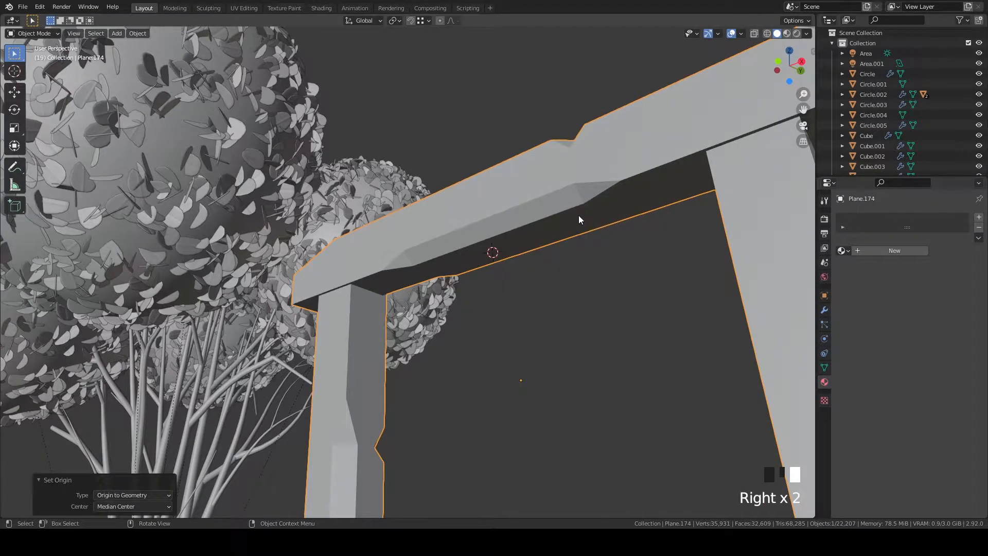
Select the underside cross edge farther from the tree in Edit Mode and snap the 3D cursor to it
{"action": "key", "text": "Tab"}
{"action": "key", "text": "2"}
{"action": "left_click", "coordinate": [602, 217]}
{"action": "key", "text": "shift+s"}
Add a single vertex at the 3D cursor and extrude it about 2.62 m down along Z
{"action": "key", "text": "Tab"}
{"action": "key", "text": "shift+a"}
{"action": "mouse_move", "coordinate": [661, 209]}
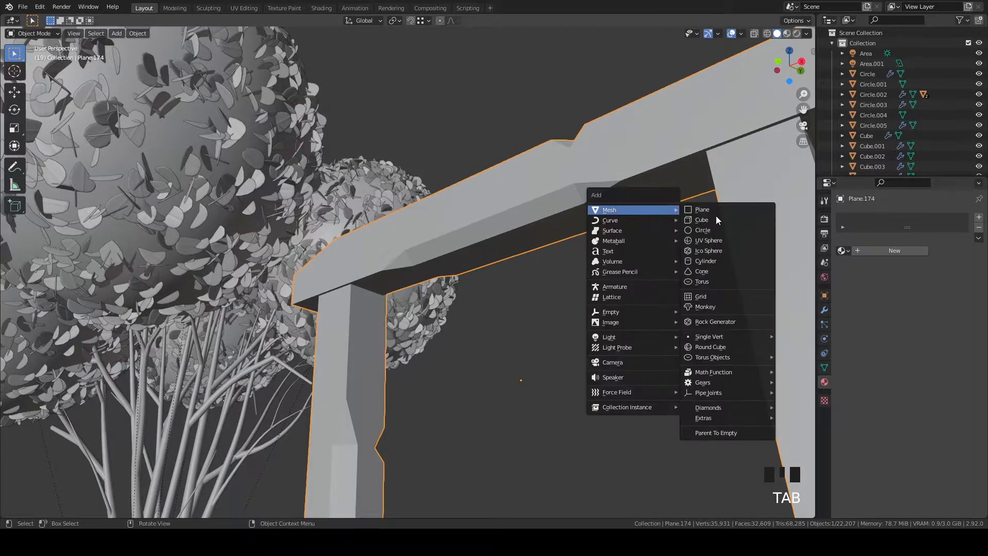
{"action": "mouse_move", "coordinate": [746, 337]}
{"action": "left_click", "coordinate": [800, 337]}
{"action": "scroll", "coordinate": [669, 309], "scroll_direction": "down", "scroll_amount": 2}
{"action": "middle_click_drag", "start_coordinate": [635, 286], "coordinate": [611, 306], "text": "shift"}
{"action": "scroll", "coordinate": [616, 200], "scroll_direction": "down", "scroll_amount": 3}
{"action": "key", "text": "e"}
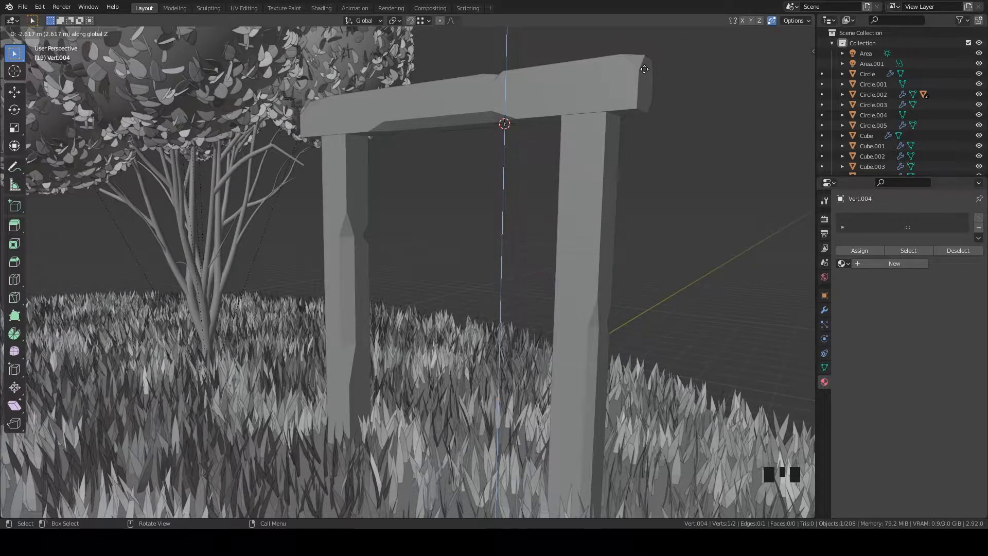
{"action": "left_click", "coordinate": [644, 69]}
Add a Mirror modifier on X to the vertical line, with the post-and-beam frame Plane.174 as mirror object
{"action": "middle_click_drag", "start_coordinate": [558, 200], "coordinate": [783, 257]}
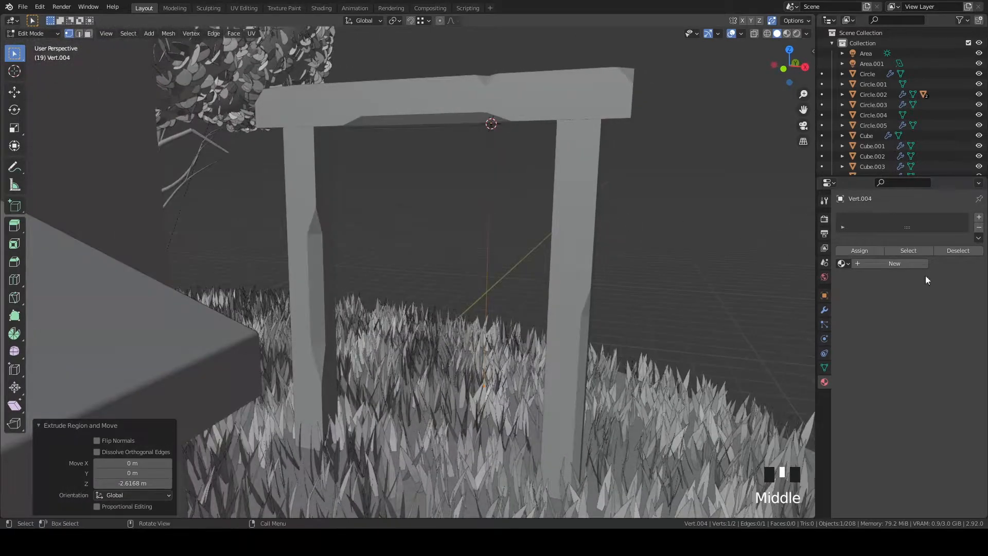
{"action": "left_click", "coordinate": [825, 312]}
{"action": "left_click", "coordinate": [857, 219]}
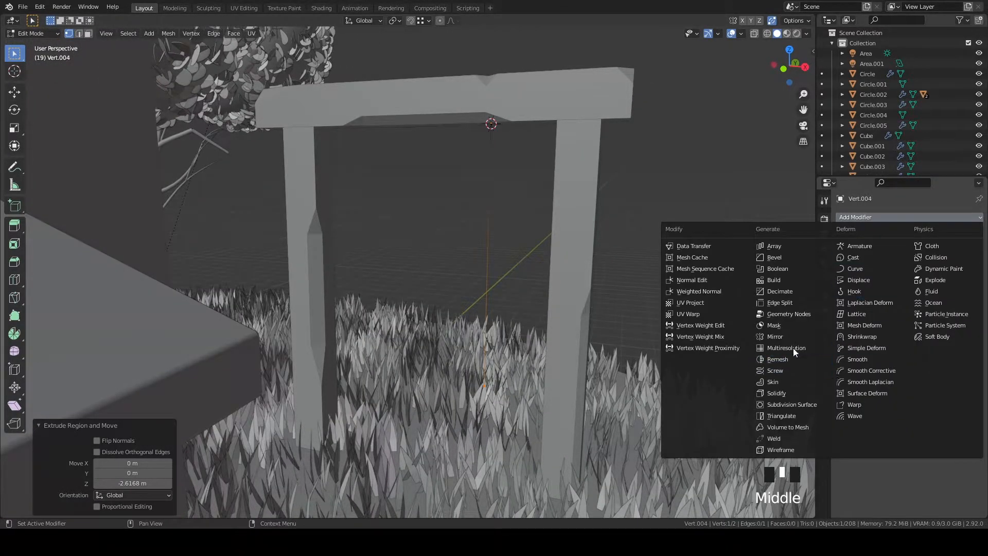
{"action": "left_click", "coordinate": [792, 334]}
{"action": "left_click", "coordinate": [960, 312]}
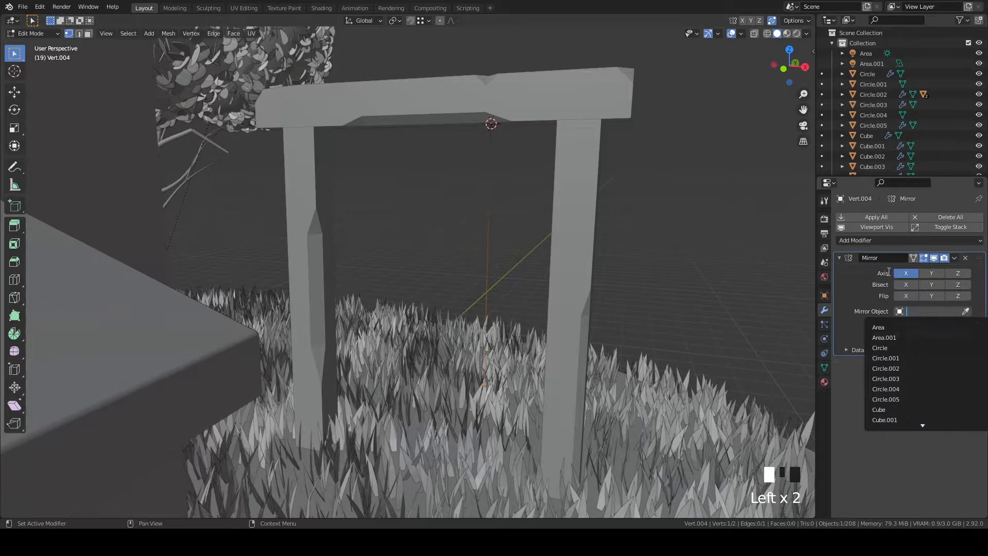
{"action": "left_click", "coordinate": [965, 311]}
{"action": "left_click", "coordinate": [593, 110]}
Select the vertical line's edge in Edit Mode and move it slightly along X toward the post farther from the tree
{"action": "middle_click_drag", "start_coordinate": [628, 258], "coordinate": [608, 222]}
{"action": "key", "text": "Tab"}
{"action": "key", "text": "Tab"}
{"action": "key", "text": "Tab"}
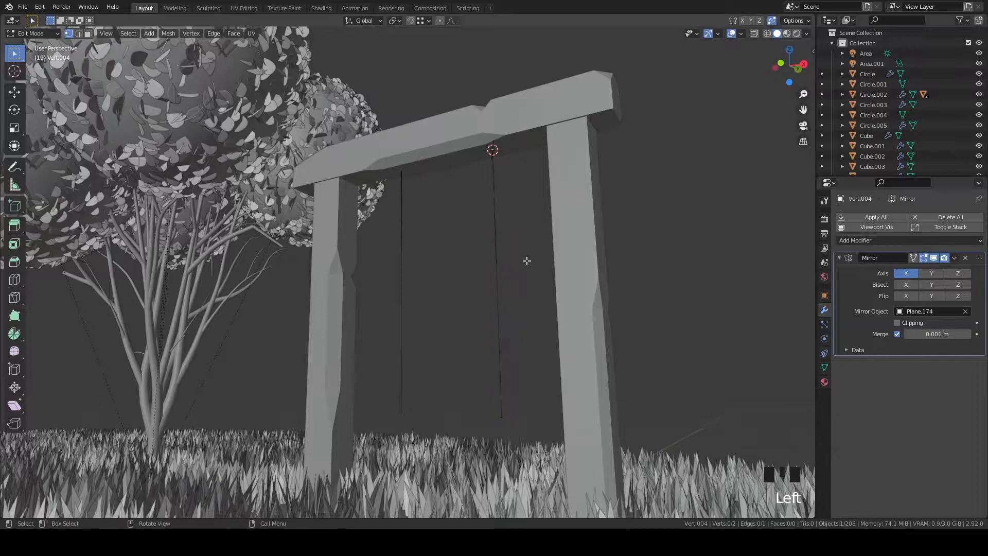
{"action": "middle_click_drag", "start_coordinate": [497, 359], "coordinate": [536, 337]}
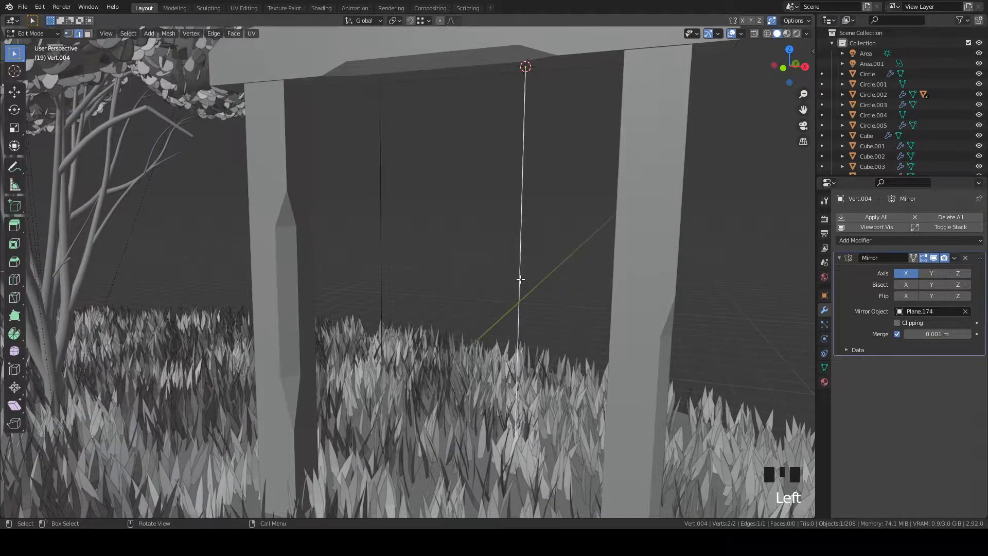
{"action": "key", "text": "g"}
{"action": "key", "text": "x"}
{"action": "left_click", "coordinate": [567, 273]}
{"action": "mouse_move", "coordinate": [568, 274]}
{"action": "middle_mouse_down"}
{"action": "mouse_move", "coordinate": [415, 254]}
{"action": "mouse_move", "coordinate": [436, 265]}
{"action": "mouse_move", "coordinate": [566, 265]}
{"action": "middle_mouse_up"}
Convert the mirrored line object to a curve in Object Mode and open its curve data settings
{"action": "key", "text": "Tab"}
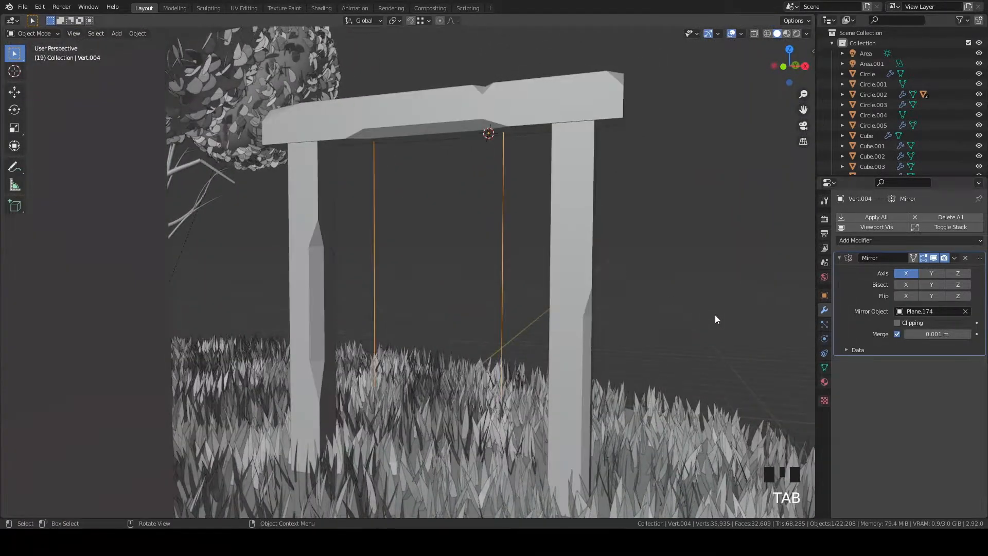
{"action": "left_click", "coordinate": [703, 318]}
{"action": "left_click", "coordinate": [824, 354]}
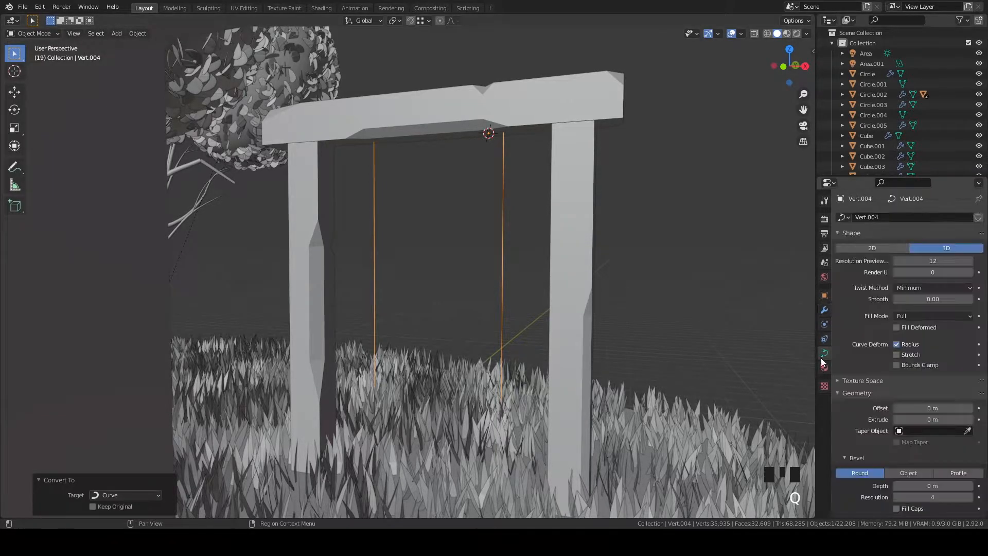
Try a round bevel depth of 0.06 m on the swing rope curves and undo it
{"action": "scroll", "coordinate": [906, 432], "scroll_direction": "down", "scroll_amount": 1}
{"action": "left_click_drag", "start_coordinate": [921, 465], "coordinate": [952, 465], "text": "shift"}
{"action": "middle_click_drag", "start_coordinate": [582, 319], "coordinate": [544, 333]}
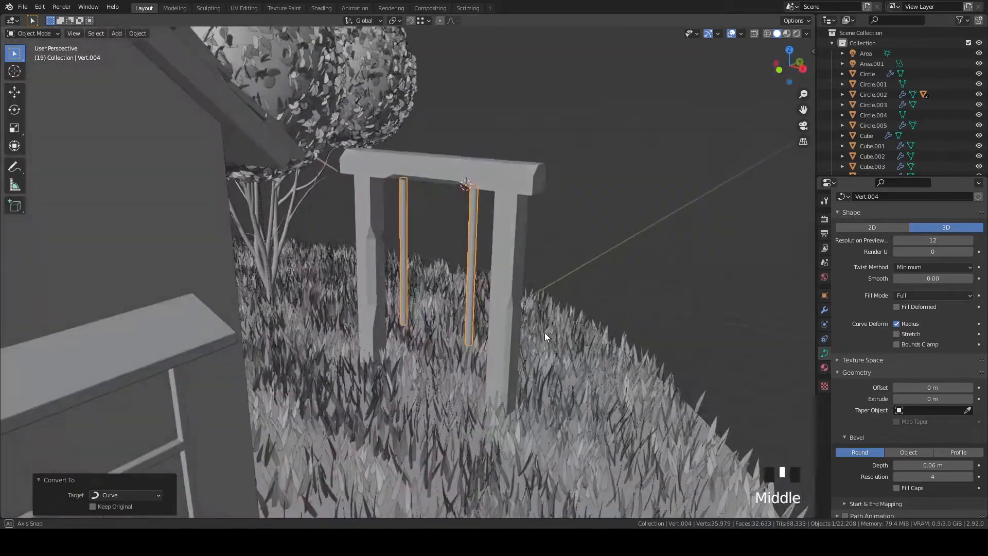
{"action": "key", "text": "ctrl+z"}
{"action": "scroll", "coordinate": [546, 324], "scroll_direction": "up", "scroll_amount": 2}
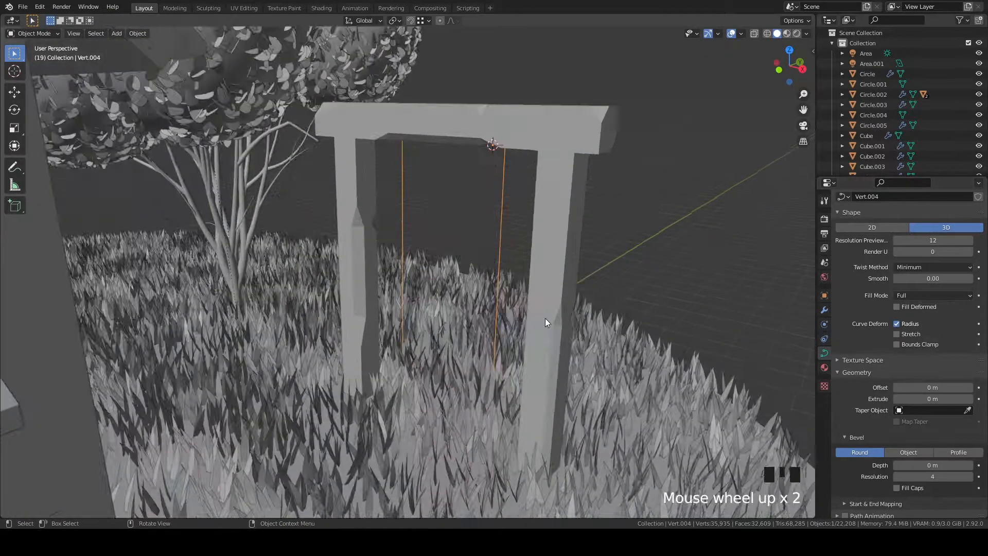
Undo the curve conversion and extrude the rope line's bottom vertex inward along X by about 0.13 m
{"action": "key", "text": "ctrl+z"}
{"action": "key", "text": "Tab"}
{"action": "key", "text": "1"}
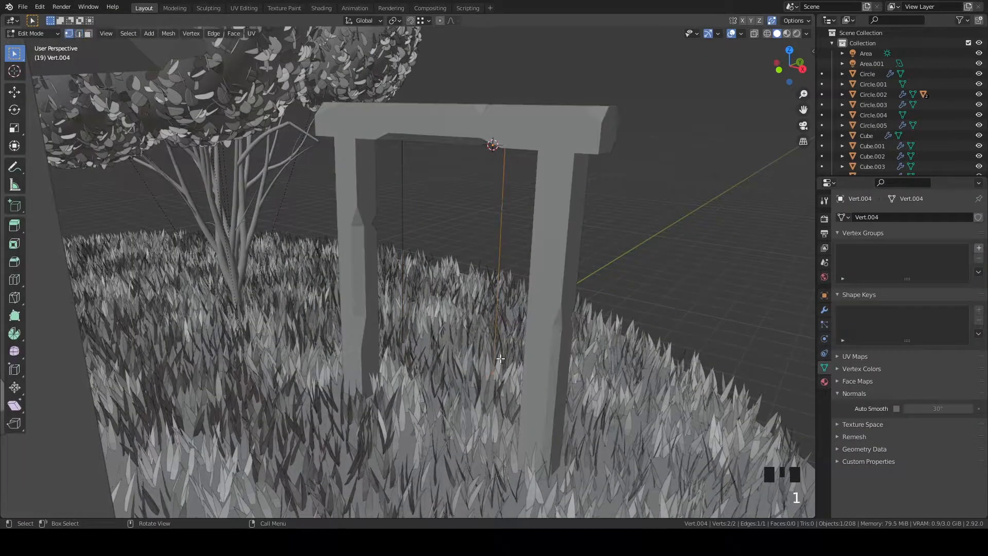
{"action": "scroll", "coordinate": [574, 370], "scroll_direction": "up", "scroll_amount": 1}
{"action": "key", "text": "grave"}
{"action": "scroll", "coordinate": [480, 289], "scroll_direction": "down", "scroll_amount": 20}
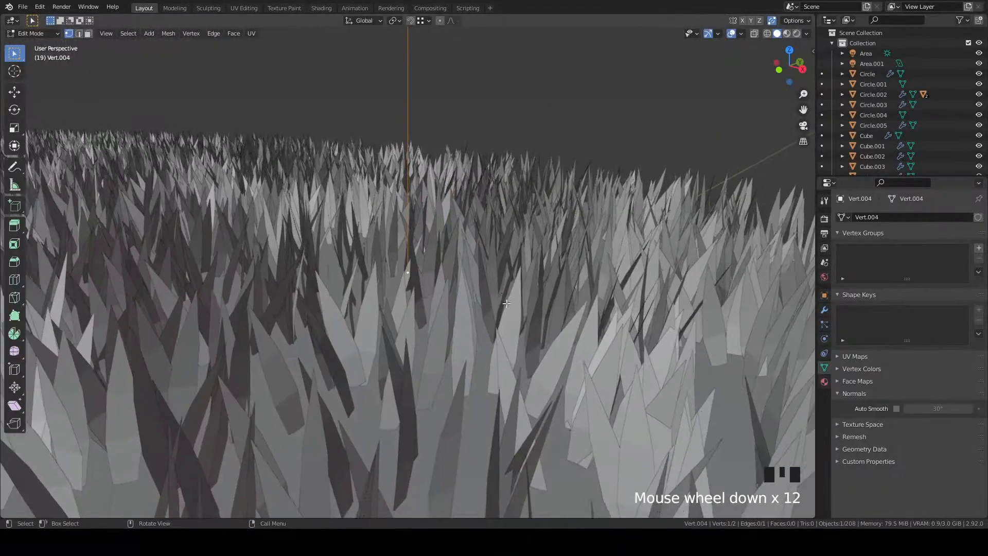
{"action": "middle_click_drag", "start_coordinate": [480, 290], "coordinate": [522, 234]}
{"action": "scroll", "coordinate": [510, 278], "scroll_direction": "up", "scroll_amount": 4}
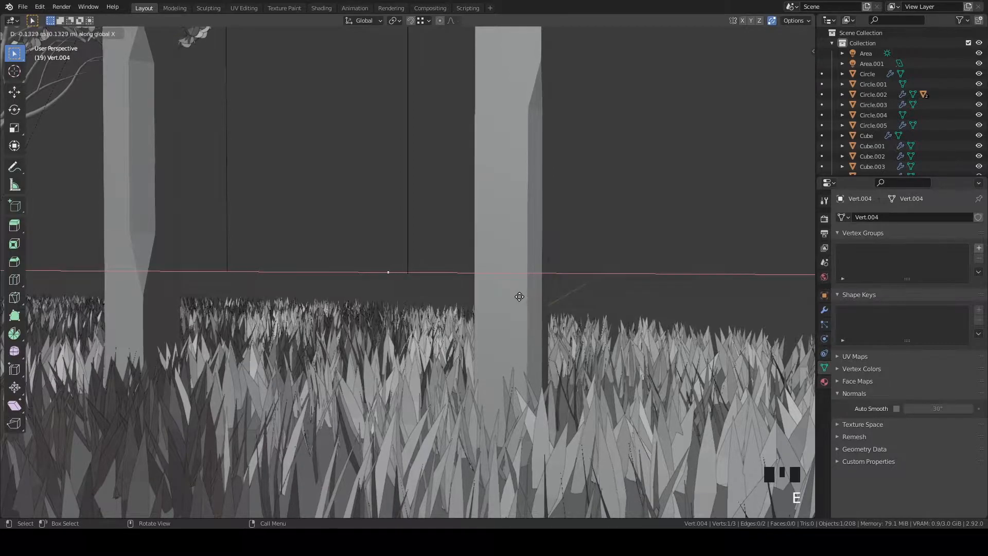
{"action": "left_click", "coordinate": [517, 298]}
Round the rope line's bottom corner vertex with a 4-segment vertex bevel about 0.04 m wide
{"action": "left_click", "coordinate": [409, 272]}
{"action": "key", "text": "ctrl+b"}
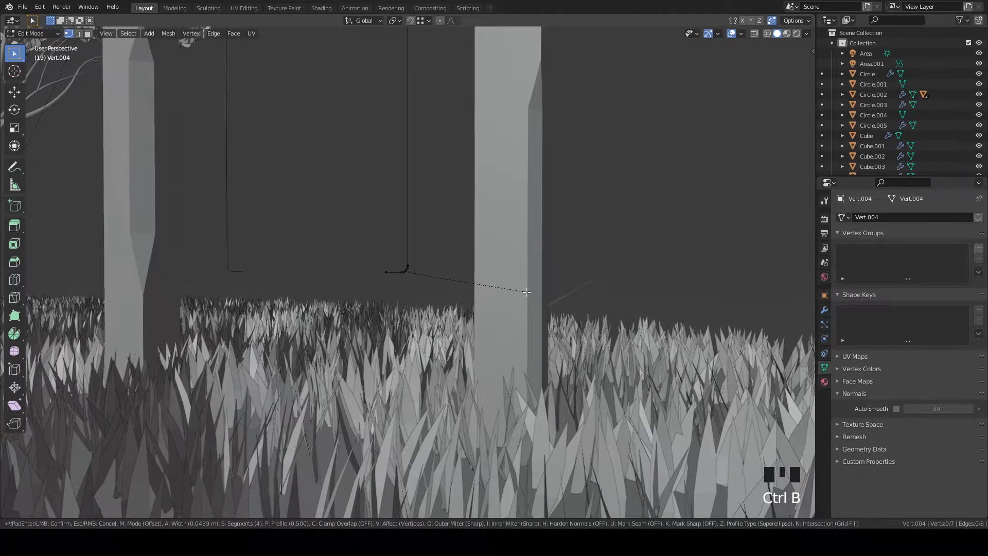
{"action": "left_click", "coordinate": [529, 293]}
{"action": "key", "text": "Tab"}
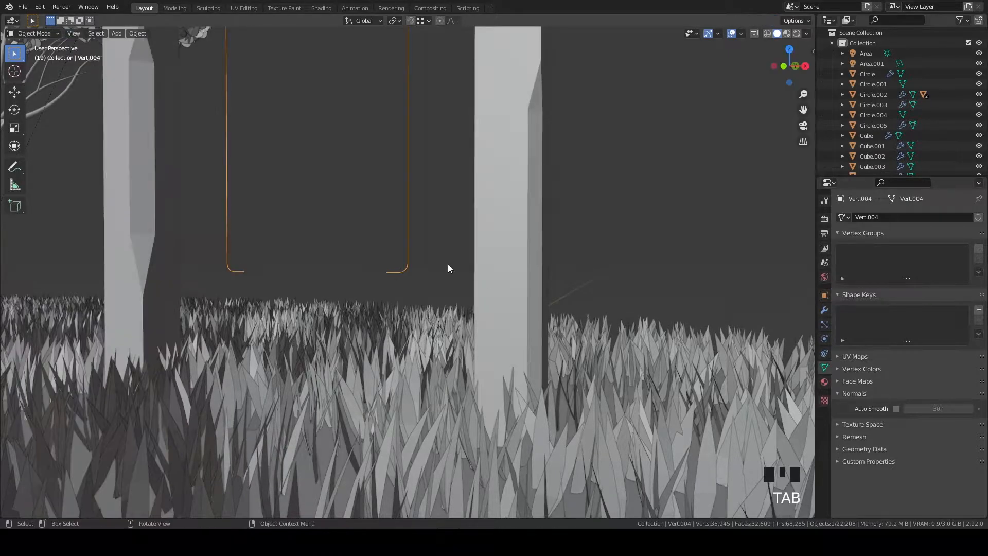
Convert the mirrored rope line to a curve, give it a round bevel depth of 0.041 m and shade it smooth
{"action": "key", "text": "q"}
{"action": "left_click", "coordinate": [568, 259]}
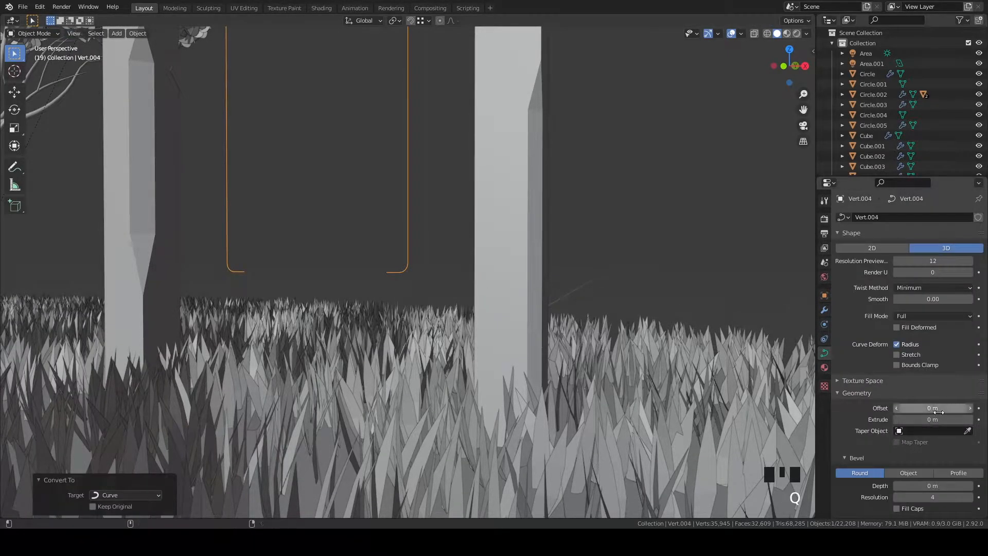
{"action": "left_click_drag", "start_coordinate": [938, 412], "coordinate": [946, 412], "text": "shift"}
{"action": "left_click_drag", "start_coordinate": [933, 485], "coordinate": [951, 485], "text": "shift"}
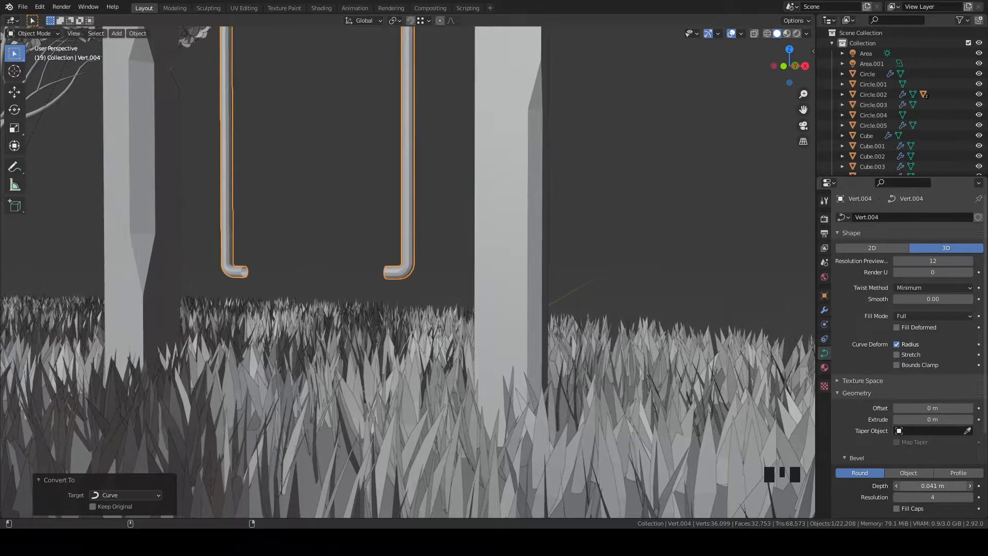
{"action": "right_click", "coordinate": [390, 208]}
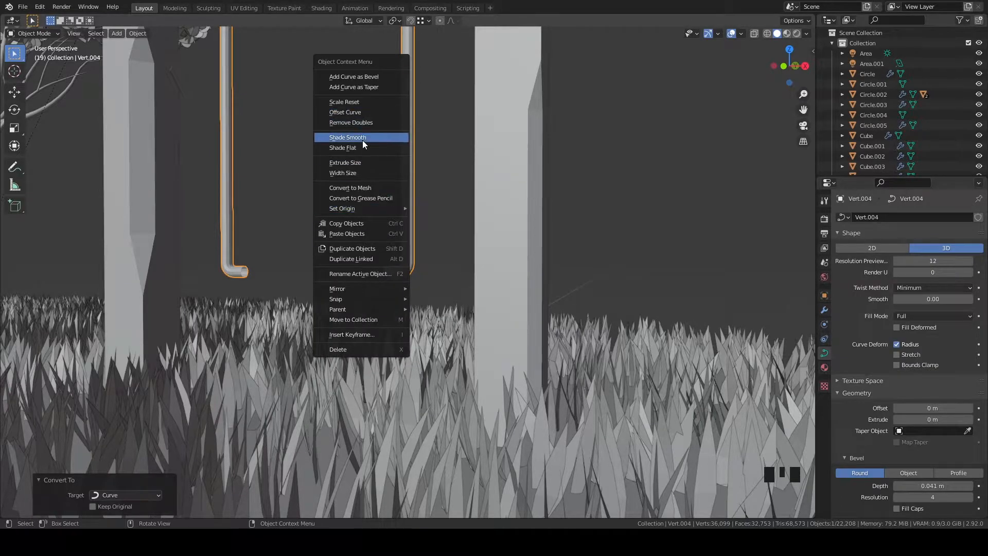
{"action": "right_click", "coordinate": [509, 205]}
Select the underside of the swing frame's crossbeam in Edit Mode and snap the 3D cursor to it
{"action": "middle_click_drag", "start_coordinate": [509, 205], "coordinate": [436, 214]}
{"action": "left_click", "coordinate": [518, 206]}
{"action": "middle_click_drag", "start_coordinate": [517, 206], "coordinate": [328, 258]}
{"action": "scroll", "coordinate": [437, 291], "scroll_direction": "up", "scroll_amount": 4}
{"action": "left_click", "coordinate": [471, 256]}
{"action": "scroll", "coordinate": [474, 144], "scroll_direction": "up", "scroll_amount": 2}
{"action": "middle_click_drag", "start_coordinate": [474, 144], "coordinate": [440, 216]}
{"action": "left_click", "coordinate": [439, 135]}
{"action": "middle_click_drag", "start_coordinate": [440, 135], "coordinate": [455, 109]}
{"action": "key", "text": "Tab"}
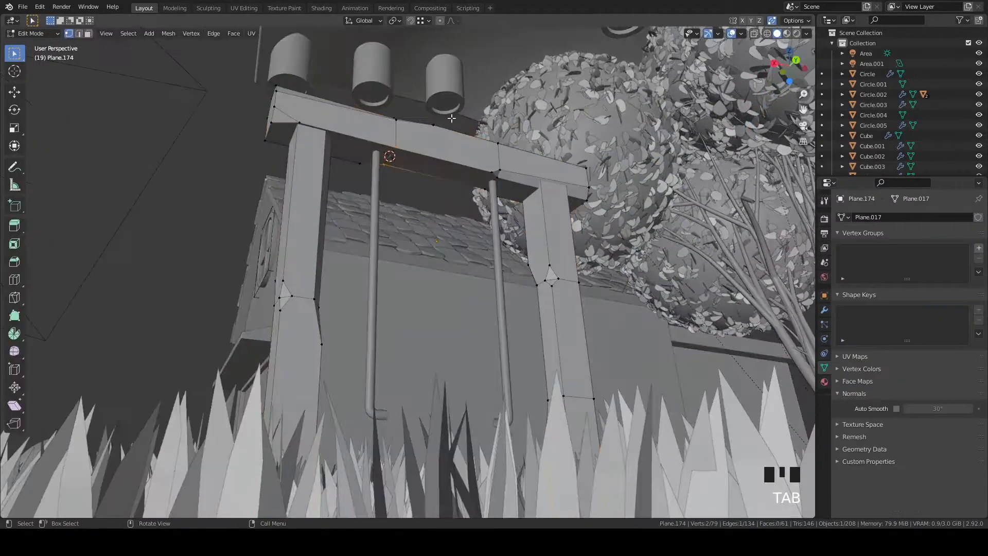
{"action": "left_click", "coordinate": [429, 162]}
{"action": "key", "text": "Tab"}
Add a plane at the 3D cursor under the crossbeam and scale its mesh down for a swing seat
{"action": "key", "text": "shift+a"}
{"action": "mouse_move", "coordinate": [609, 100]}
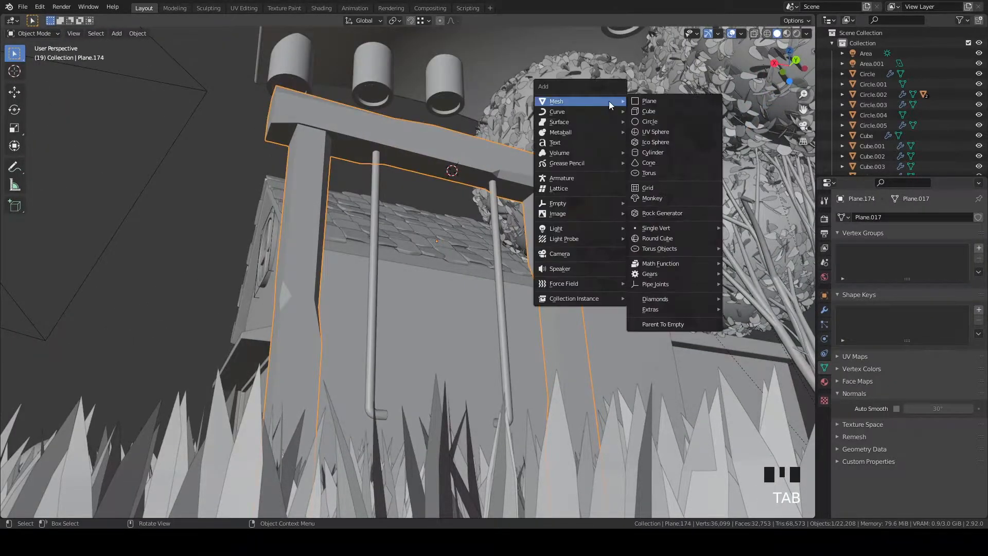
{"action": "left_click", "coordinate": [654, 103]}
{"action": "middle_click_drag", "start_coordinate": [654, 102], "coordinate": [617, 227]}
{"action": "key", "text": "Tab"}
{"action": "key", "text": "s"}
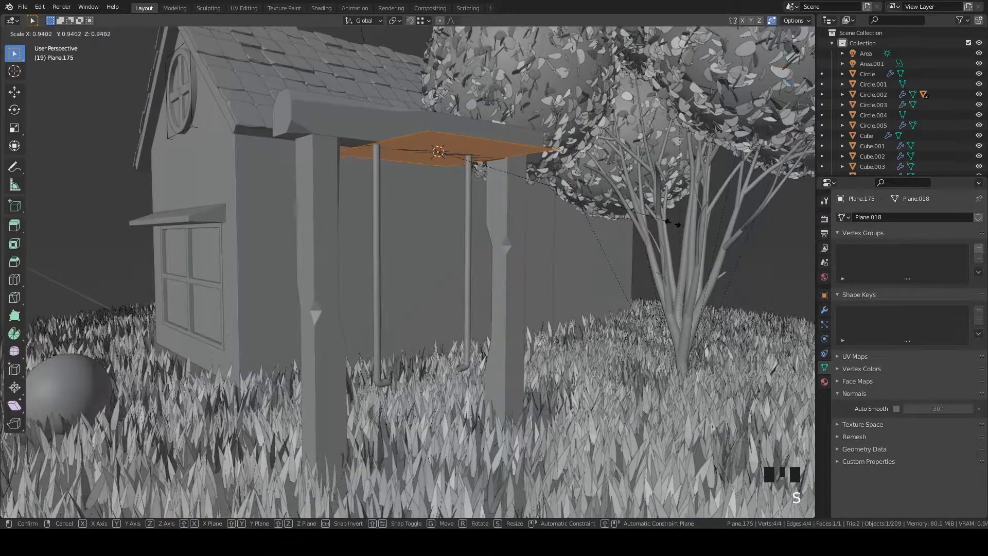
{"action": "left_click", "coordinate": [641, 211]}
{"action": "key", "text": "Tab"}
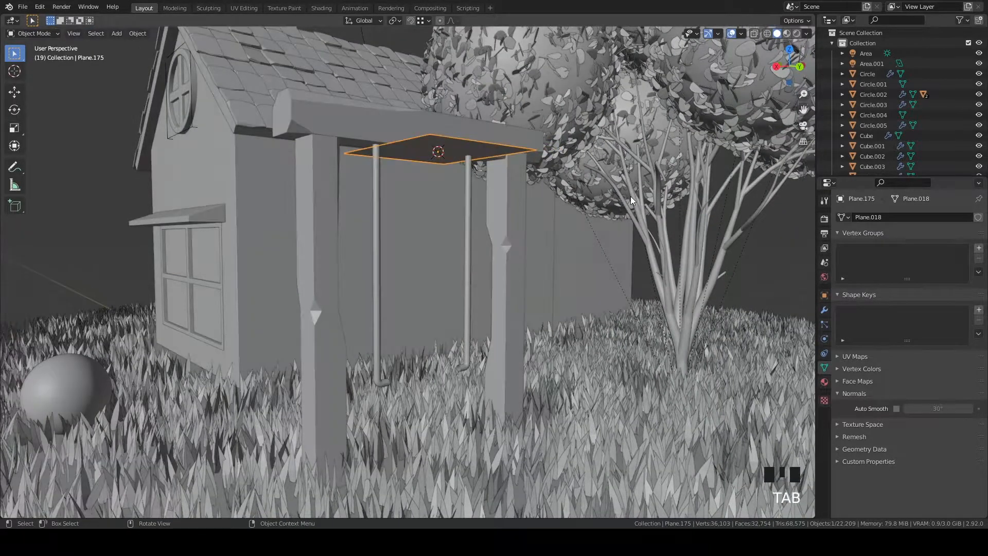
Move the seat plane down along Z by about 2.74 m to the bottom ends of the ropes
{"action": "key", "text": "g"}
{"action": "key", "text": "z"}
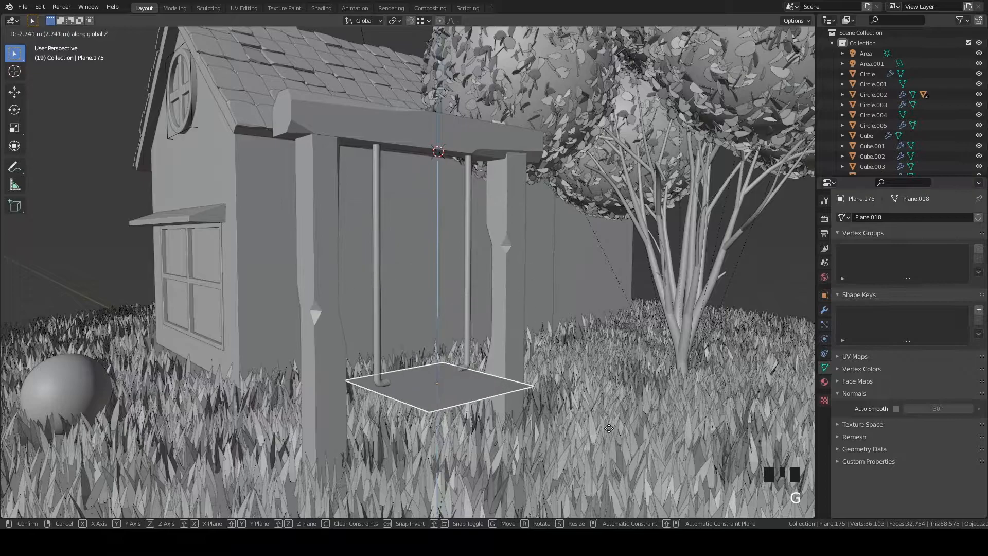
{"action": "left_click", "coordinate": [607, 426]}
Scale the seat plane's mesh down further in wireframe top view, then return to solid shading in Object Mode
{"action": "key", "text": "grave"}
{"action": "middle_click_drag", "start_coordinate": [479, 304], "coordinate": [604, 279], "text": "shift"}
{"action": "scroll", "coordinate": [645, 279], "scroll_direction": "up", "scroll_amount": 2}
{"action": "key", "text": "Tab"}
{"action": "scroll", "coordinate": [646, 279], "scroll_direction": "down", "scroll_amount": 3}
{"action": "key", "text": "s"}
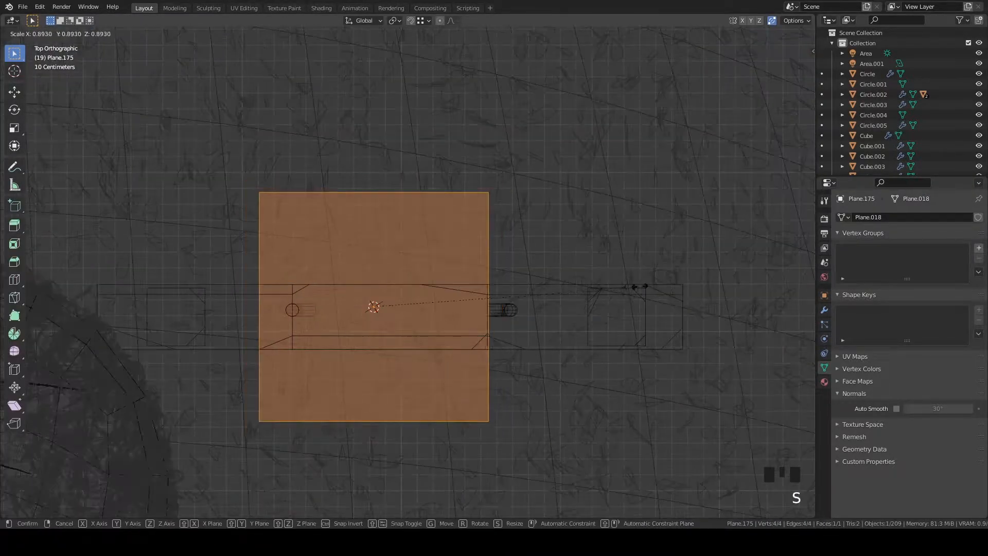
{"action": "left_click", "coordinate": [613, 287]}
{"action": "scroll", "coordinate": [592, 288], "scroll_direction": "up", "scroll_amount": 2}
{"action": "key", "text": "Tab"}
{"action": "key", "text": "w"}
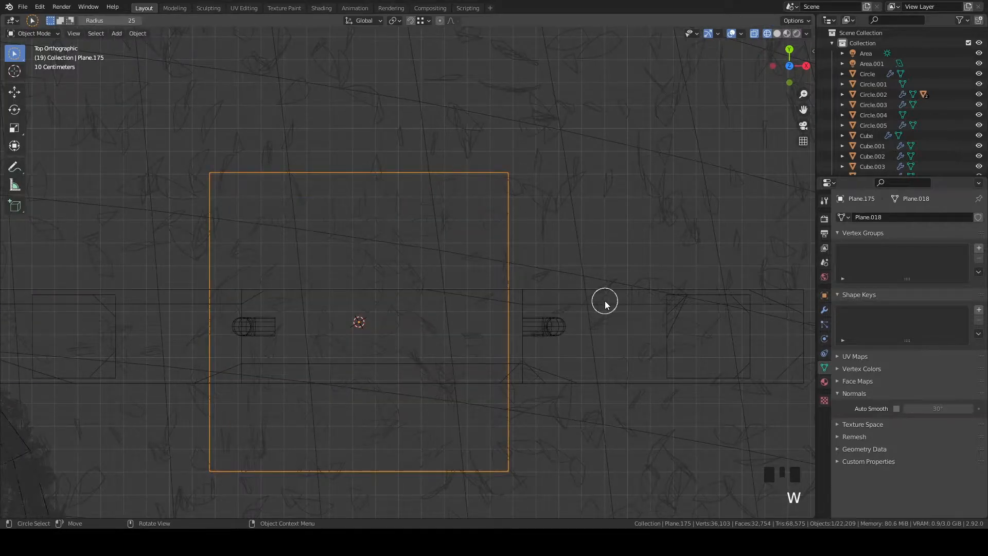
{"action": "key", "text": "z"}
{"action": "left_click", "coordinate": [705, 305]}
Select the hanging rope curves and open them in Edit Mode
{"action": "mouse_move", "coordinate": [576, 324]}
{"action": "middle_mouse_down"}
{"action": "mouse_move", "coordinate": [540, 258]}
{"action": "mouse_move", "coordinate": [547, 154]}
{"action": "middle_mouse_up"}
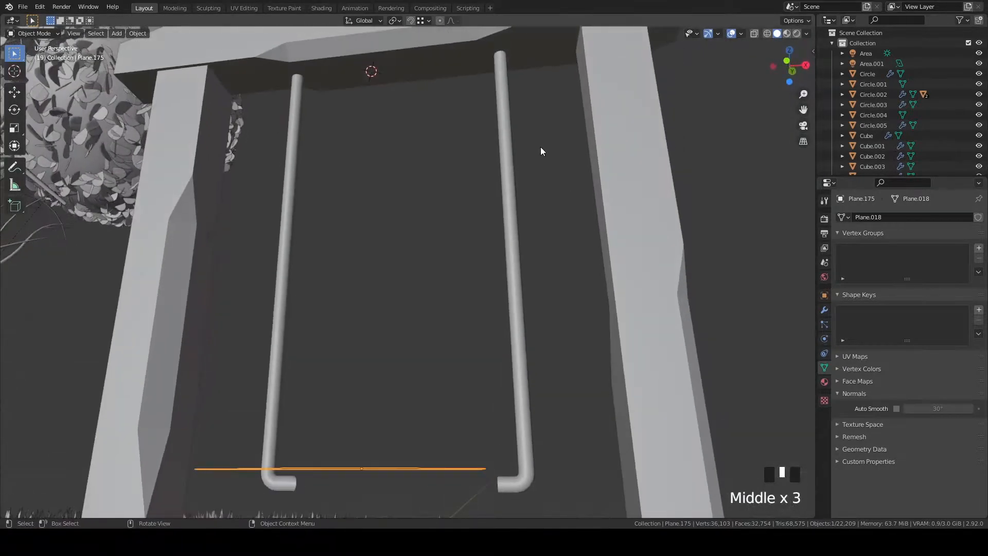
{"action": "left_click", "coordinate": [504, 120]}
{"action": "middle_click_drag", "start_coordinate": [504, 121], "coordinate": [536, 135]}
{"action": "key", "text": "g"}
{"action": "key", "text": "x"}
{"action": "left_click", "coordinate": [544, 142]}
{"action": "key", "text": "Tab"}
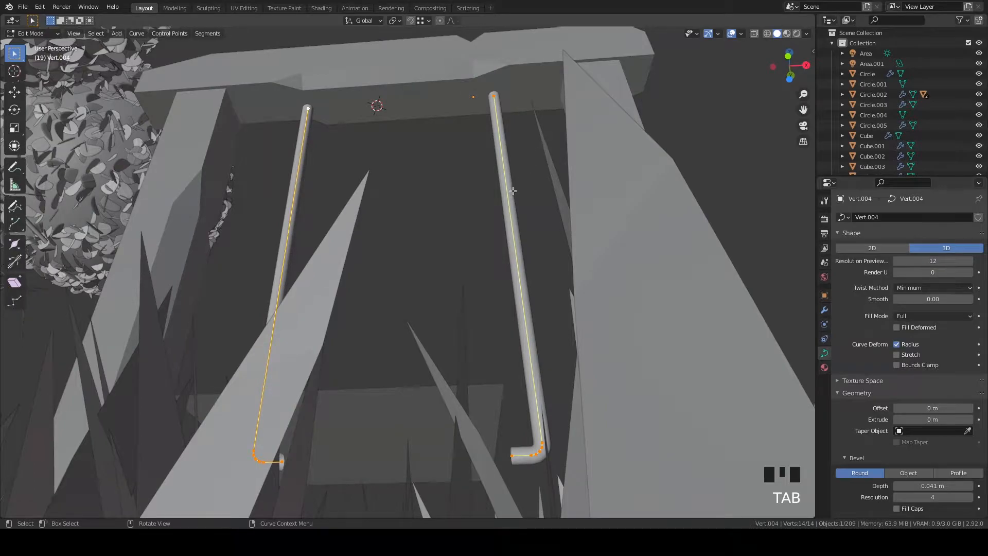
{"action": "left_click_drag", "start_coordinate": [479, 118], "coordinate": [577, 463]}
{"action": "key", "text": "g"}
{"action": "key", "text": "x"}
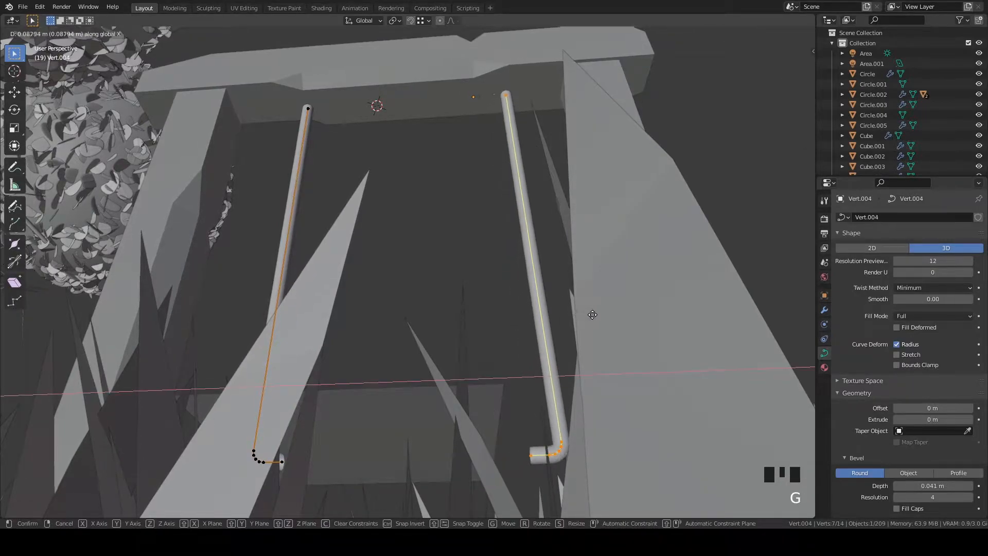
{"action": "right_click", "coordinate": [599, 315]}
{"action": "left_click_drag", "start_coordinate": [245, 87], "coordinate": [387, 481]}
{"action": "key", "text": "g"}
{"action": "right_click", "coordinate": [495, 315]}
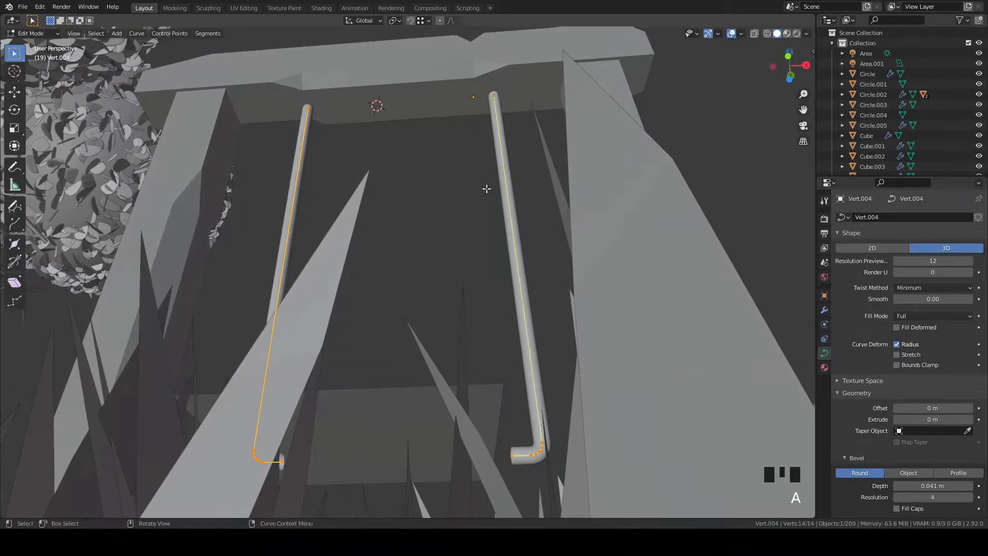
Spread the two ropes apart by scaling all their points along X by 1.146 and then by 0.984
{"action": "key", "text": "s"}
{"action": "key", "text": "x"}
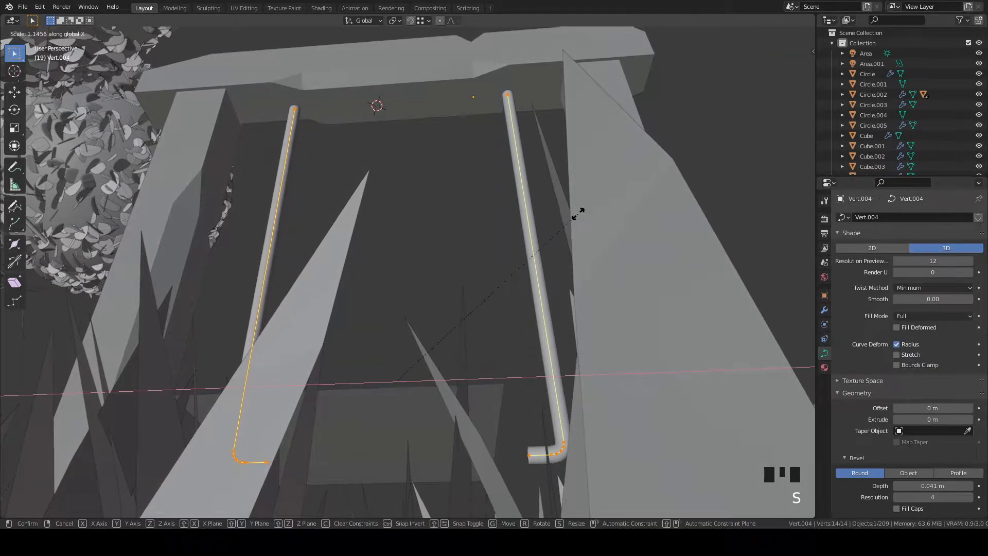
{"action": "left_click", "coordinate": [578, 214]}
{"action": "middle_click_drag", "start_coordinate": [585, 203], "coordinate": [599, 218]}
{"action": "key", "text": "s"}
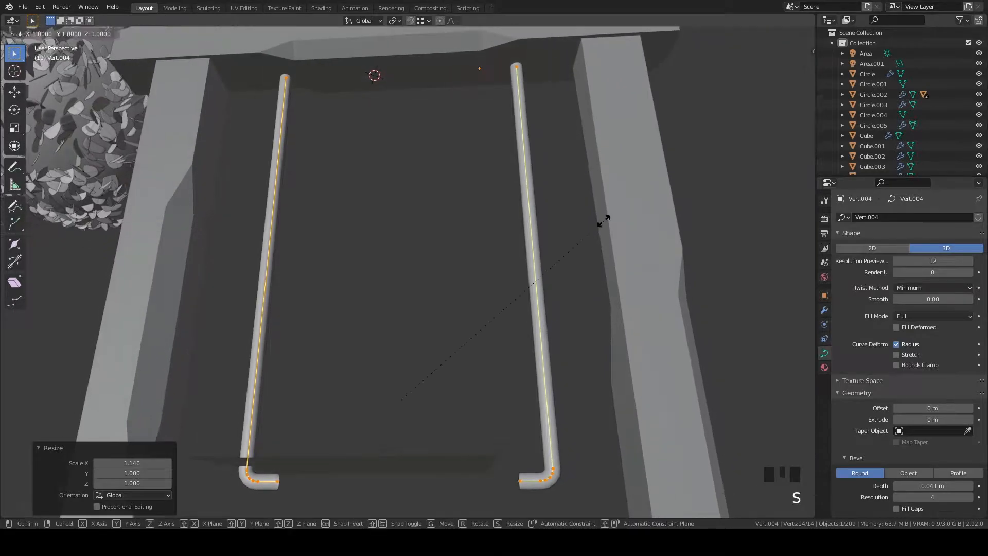
{"action": "key", "text": "x"}
{"action": "left_click", "coordinate": [598, 221]}
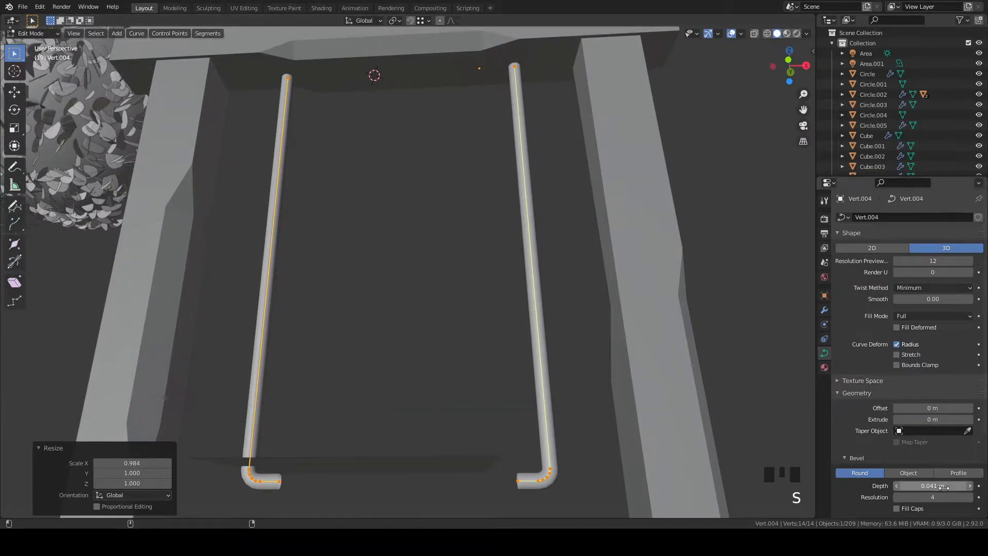
{"action": "key", "text": "shift+Left"}
{"action": "middle_click_drag", "start_coordinate": [566, 360], "coordinate": [437, 449]}
{"action": "key", "text": "Tab"}
In top view, center the seat plane's face between the ropes and widen it along X, finishing with a 0.036 m shift along X
{"action": "left_click", "coordinate": [437, 449]}
{"action": "middle_click_drag", "start_coordinate": [484, 332], "coordinate": [526, 410]}
{"action": "key", "text": "Tab"}
{"action": "key", "text": "grave"}
{"action": "scroll", "coordinate": [421, 342], "scroll_direction": "up", "scroll_amount": 2}
{"action": "key", "text": "g"}
{"action": "left_click", "coordinate": [570, 327]}
{"action": "key", "text": "s"}
{"action": "middle_click_drag", "start_coordinate": [684, 304], "coordinate": [718, 306]}
{"action": "left_click", "coordinate": [717, 306]}
{"action": "key", "text": "g"}
{"action": "left_click", "coordinate": [657, 307]}
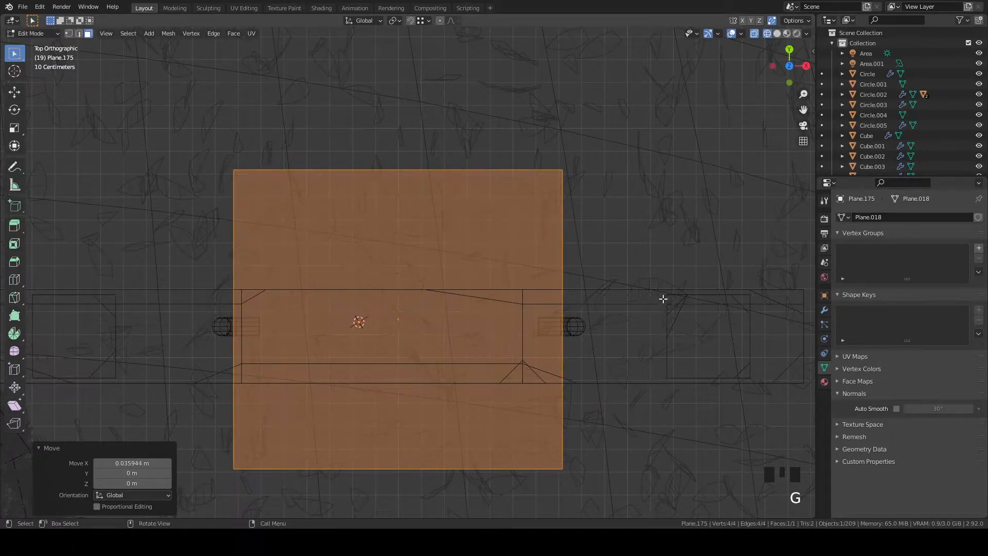
Narrow the seat face along Y by a scale factor of 0.595
{"action": "key", "text": "s"}
{"action": "middle_click_drag", "start_coordinate": [688, 269], "coordinate": [666, 269]}
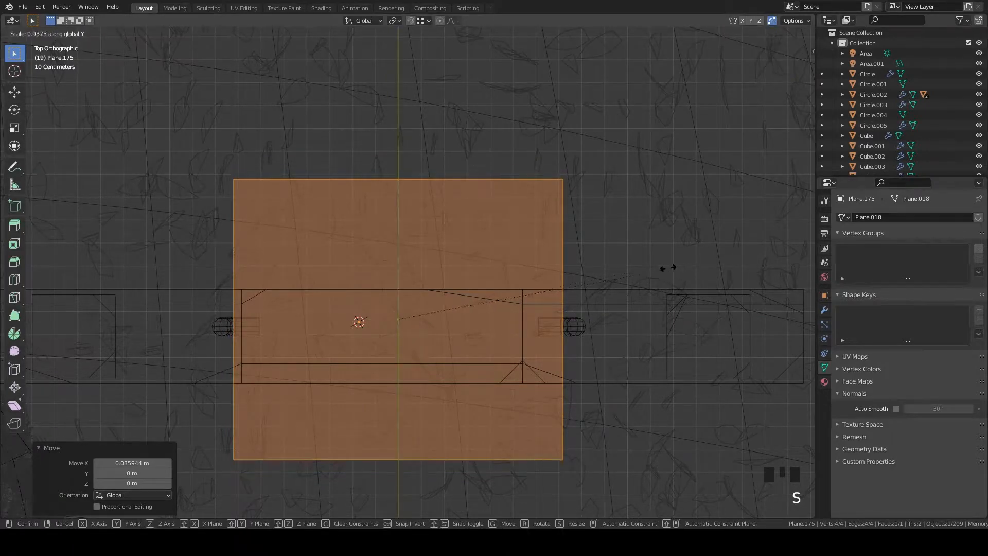
{"action": "left_click", "coordinate": [565, 269]}
Add a centered lengthwise loop cut to the seat and bevel it into a narrow strip 0.0145 m wide
{"action": "key", "text": "ctrl+r"}
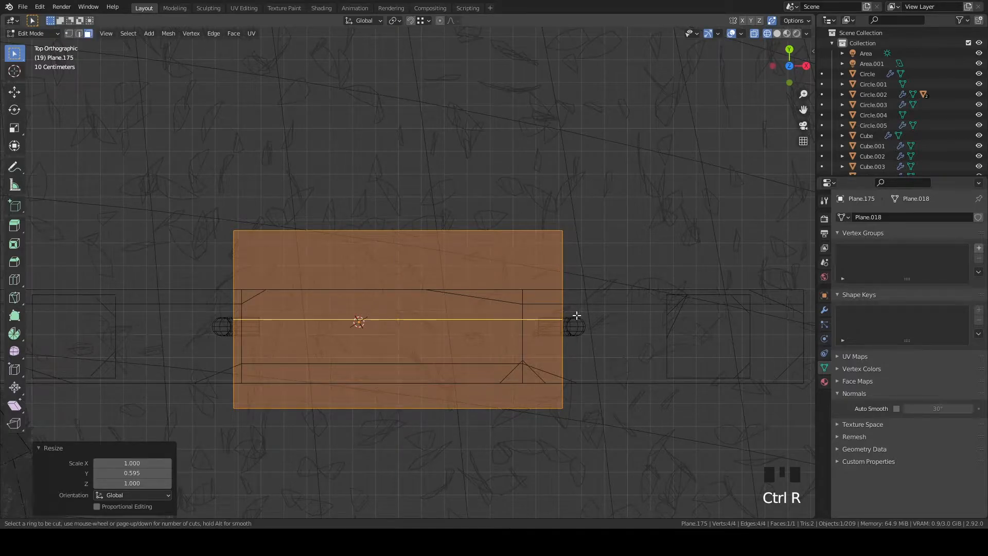
{"action": "left_click", "coordinate": [576, 315]}
{"action": "right_click", "coordinate": [574, 314]}
{"action": "middle_click_drag", "start_coordinate": [578, 309], "coordinate": [548, 276]}
{"action": "key", "text": "ctrl+b"}
{"action": "scroll", "coordinate": [548, 276], "scroll_direction": "down", "scroll_amount": 3}
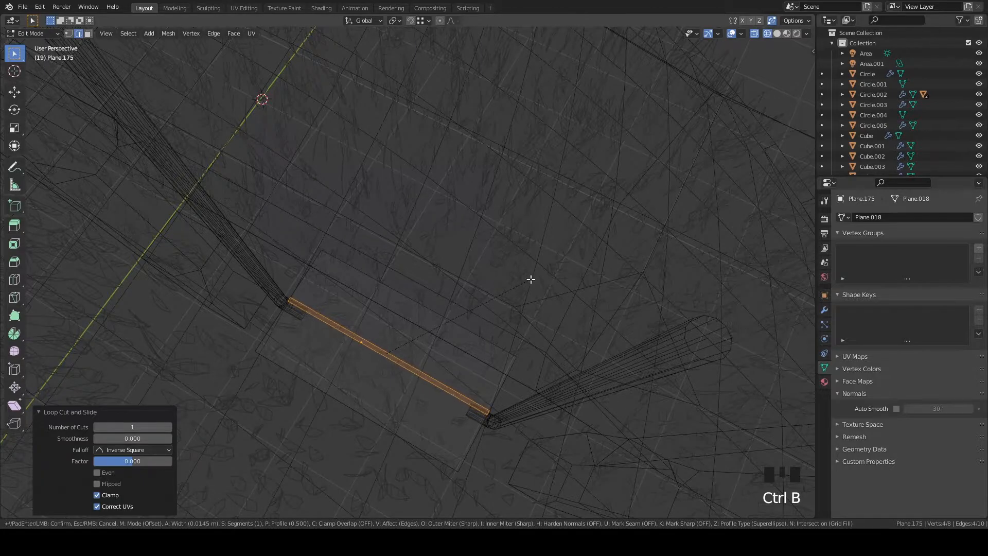
{"action": "left_click", "coordinate": [531, 279]}
Delete the narrow middle strip's face in solid view to split the seat into two planks
{"action": "key", "text": "z"}
{"action": "middle_click_drag", "start_coordinate": [589, 317], "coordinate": [523, 268]}
{"action": "scroll", "coordinate": [555, 288], "scroll_direction": "up", "scroll_amount": 2}
{"action": "key", "text": "grave"}
{"action": "left_click", "coordinate": [578, 326]}
{"action": "key", "text": "x"}
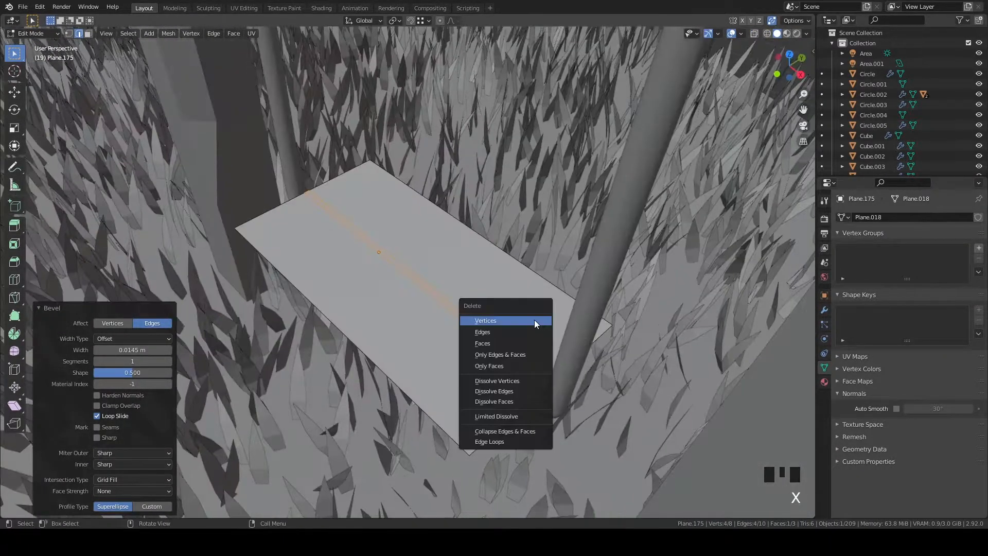
{"action": "left_click", "coordinate": [516, 344]}
Add one centered crosswise loop cut to the front plank and two evenly spaced ones to the rear plank
{"action": "key", "text": "a"}
{"action": "middle_click_drag", "start_coordinate": [517, 346], "coordinate": [566, 335]}
{"action": "scroll", "coordinate": [566, 335], "scroll_direction": "up", "scroll_amount": 2}
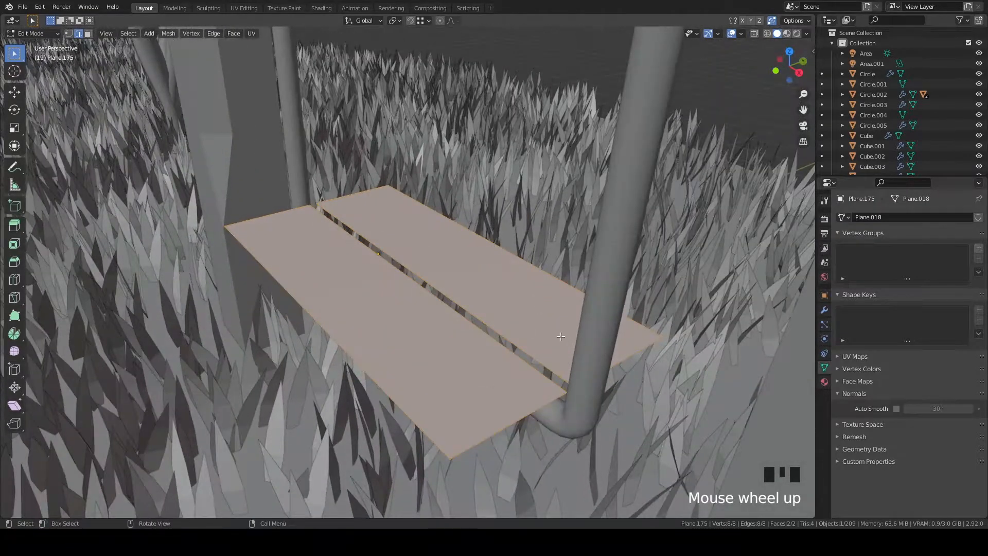
{"action": "key", "text": "ctrl+r"}
{"action": "left_click", "coordinate": [447, 312]}
{"action": "right_click", "coordinate": [448, 312]}
{"action": "key", "text": "ctrl+r"}
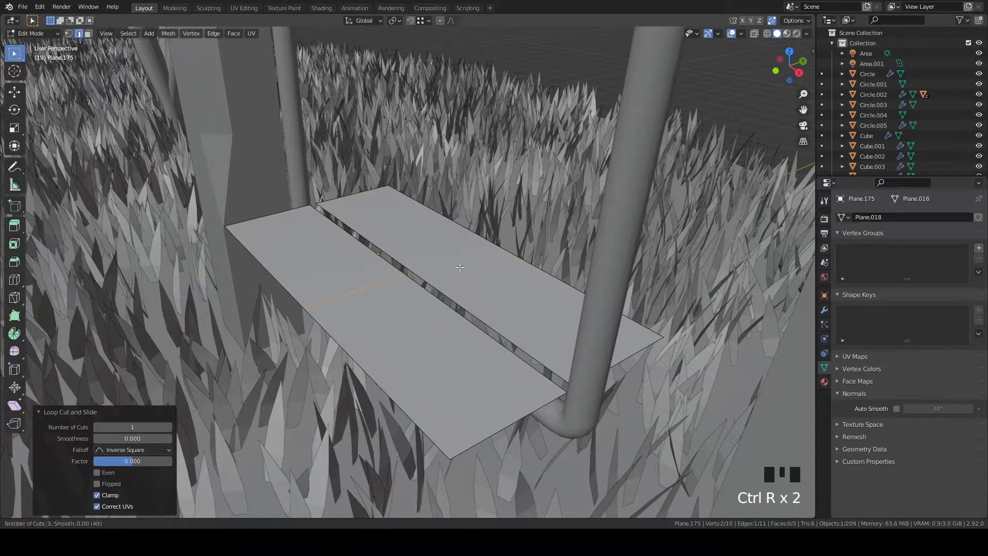
{"action": "left_click", "coordinate": [450, 287]}
{"action": "right_click", "coordinate": [449, 287]}
Extrude all the plank faces upward by about 0.04 m to give the seat thickness
{"action": "key", "text": "a"}
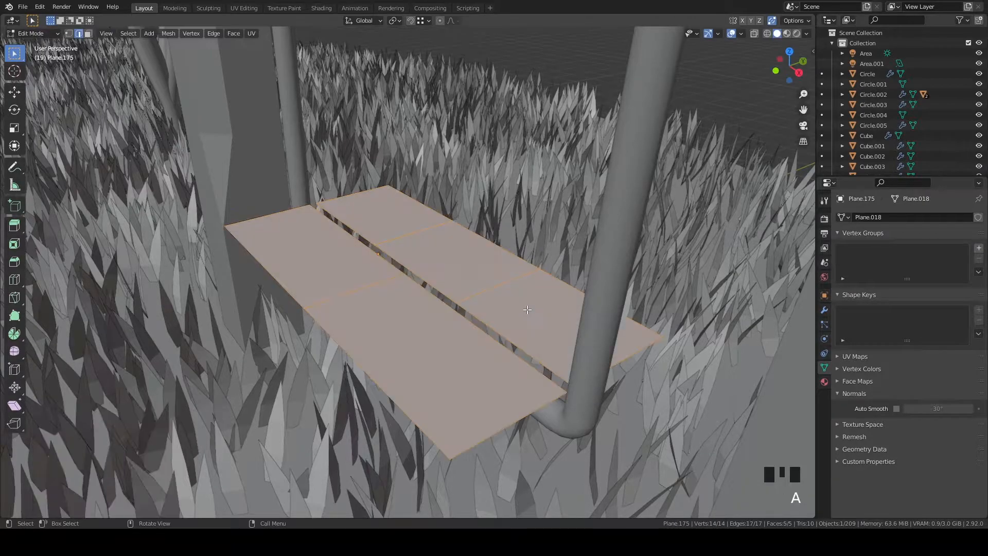
{"action": "key", "text": "e"}
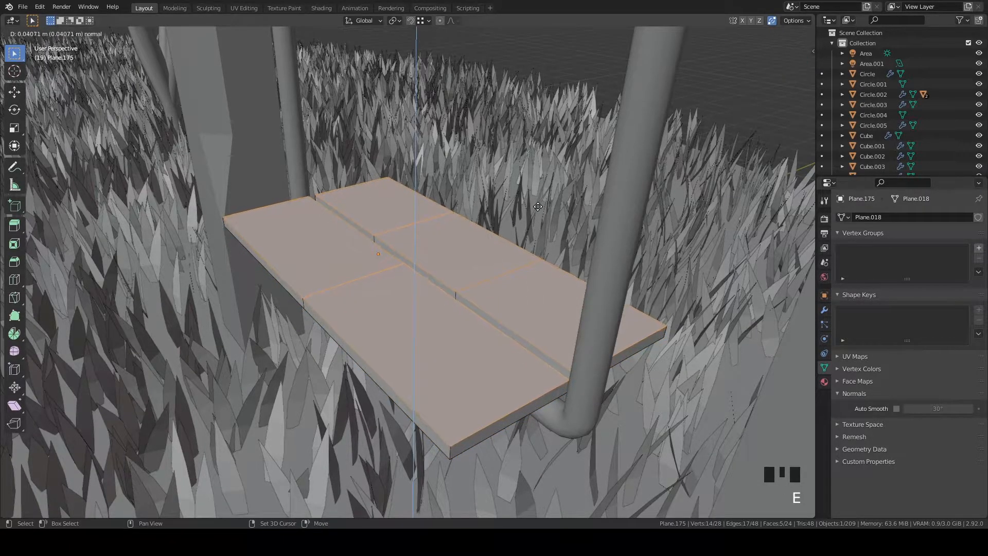
{"action": "left_click", "coordinate": [539, 200]}
Bevel the front plank's outer long edge segment by about 0.016 m and slide its end vertex along the edge to taper the chip
{"action": "left_click", "coordinate": [369, 371]}
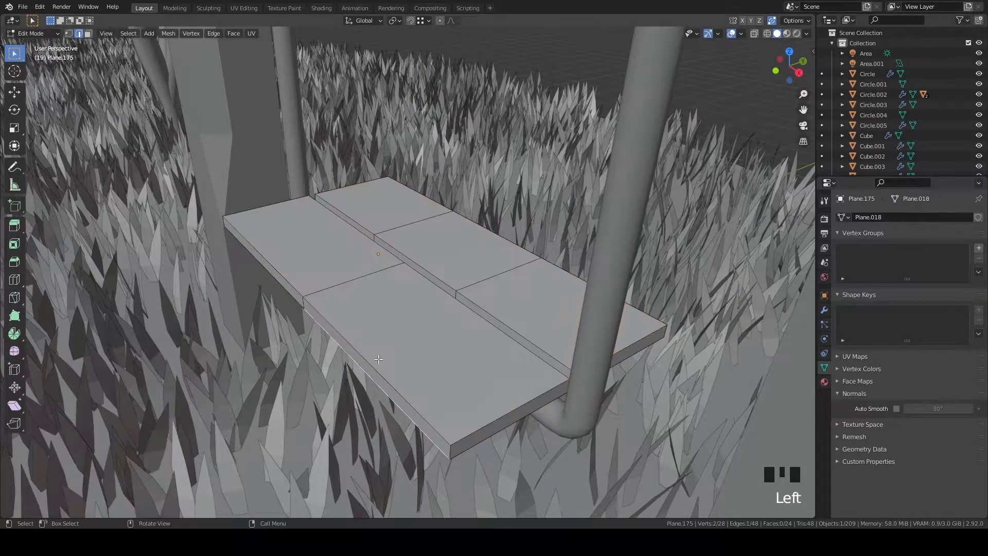
{"action": "key", "text": "ctrl+b"}
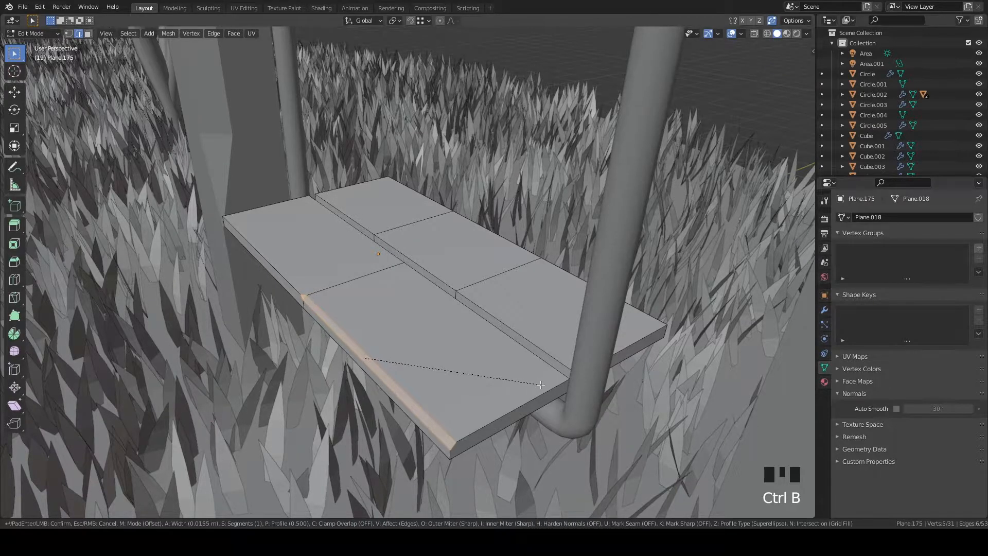
{"action": "left_click", "coordinate": [291, 294]}
{"action": "key", "text": "1"}
{"action": "key", "text": "g"}
{"action": "key", "text": "g"}
{"action": "left_click", "coordinate": [456, 280]}
Bevel two adjoining segments of the rear plank's inner long edge by about 0.011 m to chip the side facing the gap
{"action": "left_click", "coordinate": [466, 291]}
{"action": "scroll", "coordinate": [535, 317], "scroll_direction": "up", "scroll_amount": 2}
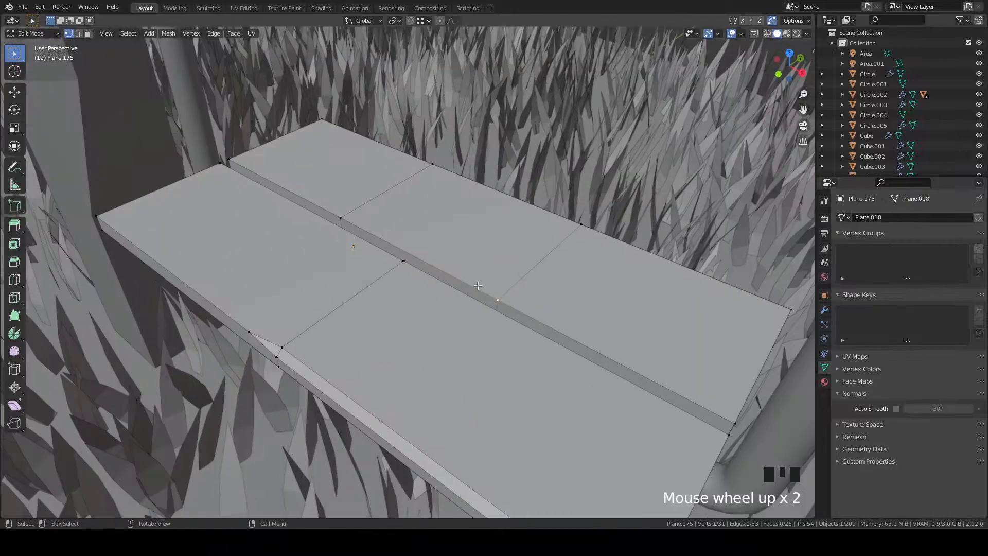
{"action": "middle_click_drag", "start_coordinate": [497, 297], "coordinate": [532, 329], "text": "shift"}
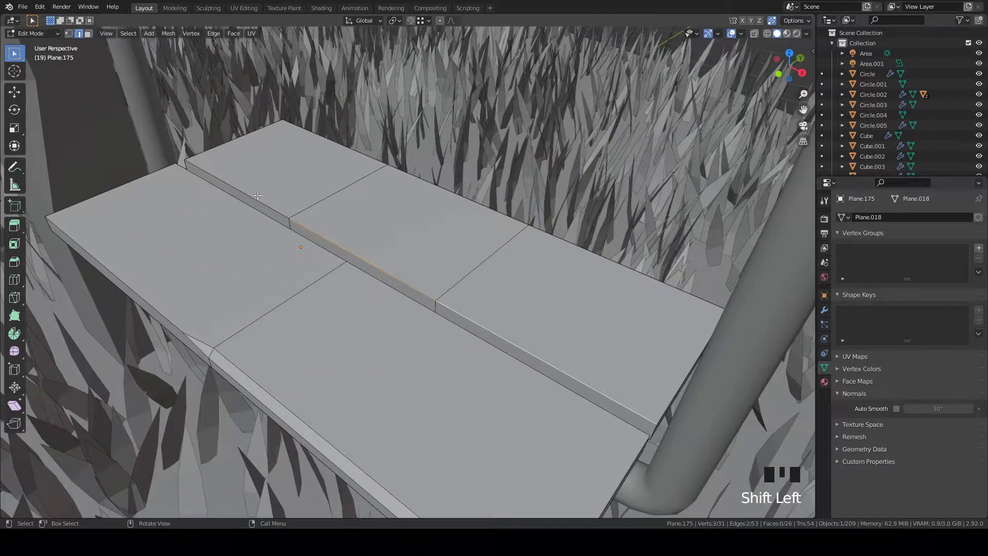
{"action": "key", "text": "ctrl+b"}
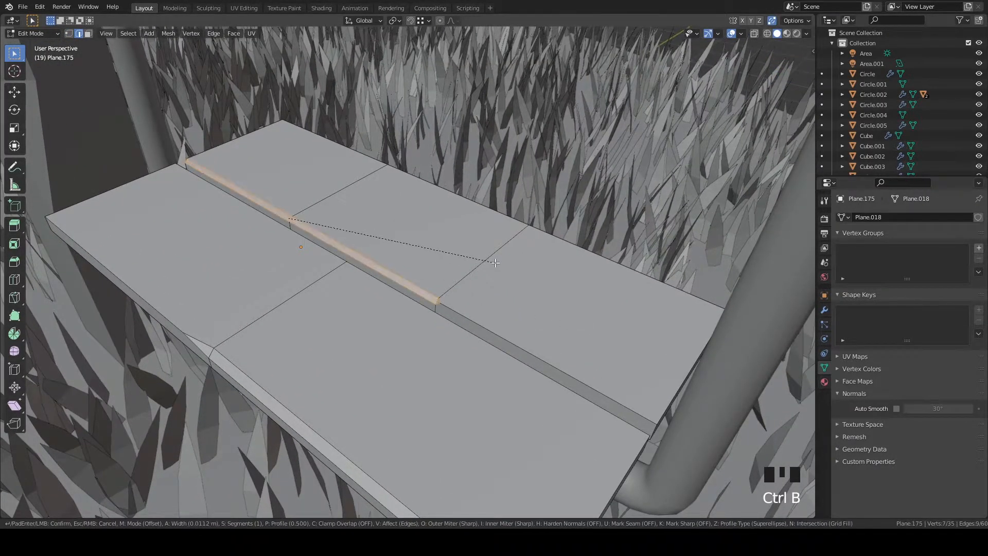
{"action": "key", "text": "Escape"}
{"action": "key", "text": "1"}
{"action": "left_click", "coordinate": [347, 261]}
{"action": "scroll", "coordinate": [403, 281], "scroll_direction": "up", "scroll_amount": 2}
{"action": "scroll", "coordinate": [403, 281], "scroll_direction": "down", "scroll_amount": 6}
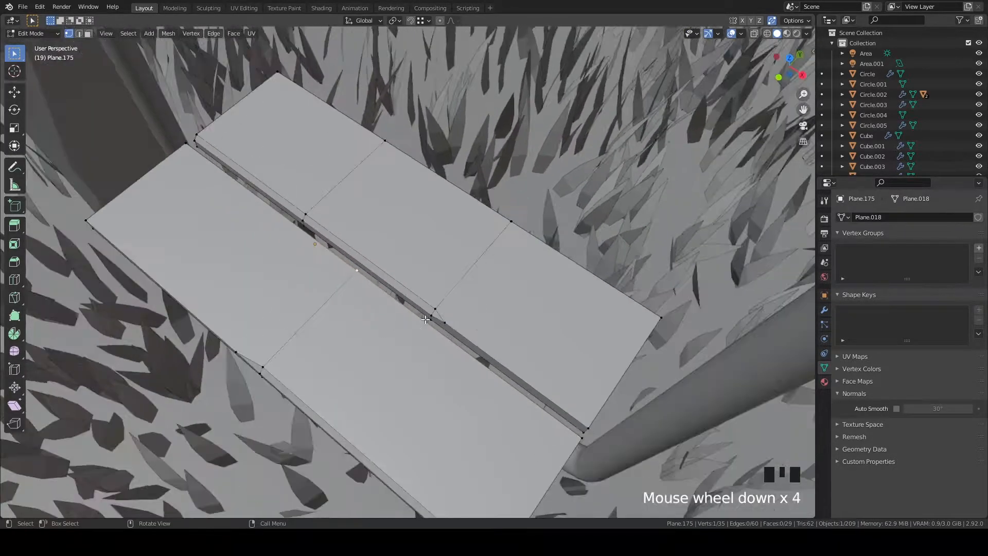
Bevel the rear plank's outer end corner vertex at the near rope and slide a resulting vertex along the plank's edge
{"action": "middle_click_drag", "start_coordinate": [403, 281], "coordinate": [446, 282]}
{"action": "scroll", "coordinate": [446, 281], "scroll_direction": "up", "scroll_amount": 2}
{"action": "left_click", "coordinate": [342, 445]}
{"action": "key", "text": "ctrl+b"}
{"action": "left_click", "coordinate": [427, 416]}
{"action": "left_click", "coordinate": [411, 420]}
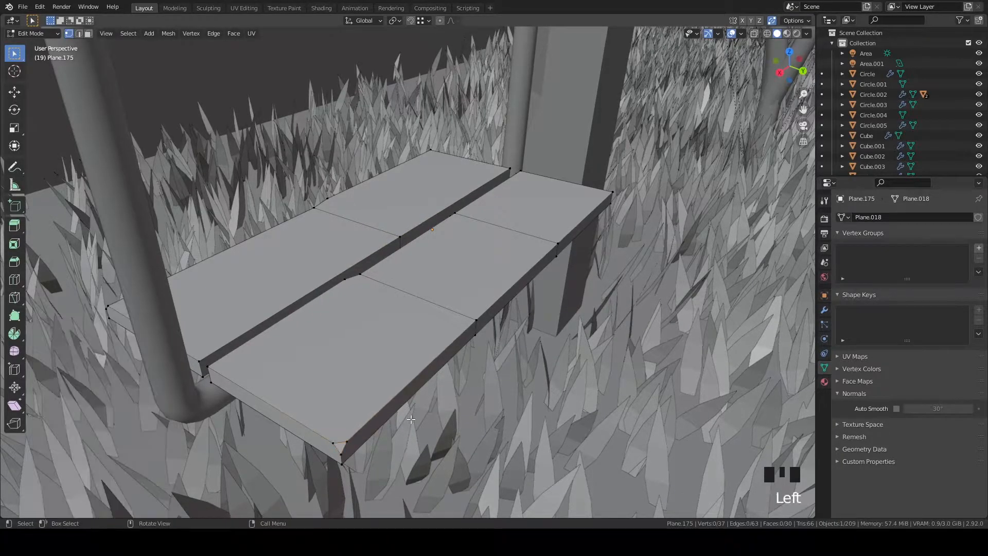
{"action": "key", "text": "shift+v"}
{"action": "left_click", "coordinate": [396, 410]}
Bevel the front plank's lower outer corner vertex by about 0.02 m and slide one of its vertices along the edge
{"action": "middle_click_drag", "start_coordinate": [397, 410], "coordinate": [490, 259]}
{"action": "scroll", "coordinate": [490, 259], "scroll_direction": "up", "scroll_amount": 3}
{"action": "left_click", "coordinate": [489, 259]}
{"action": "middle_click_drag", "start_coordinate": [529, 320], "coordinate": [518, 302]}
{"action": "key", "text": "ctrl+b"}
{"action": "left_click", "coordinate": [534, 311]}
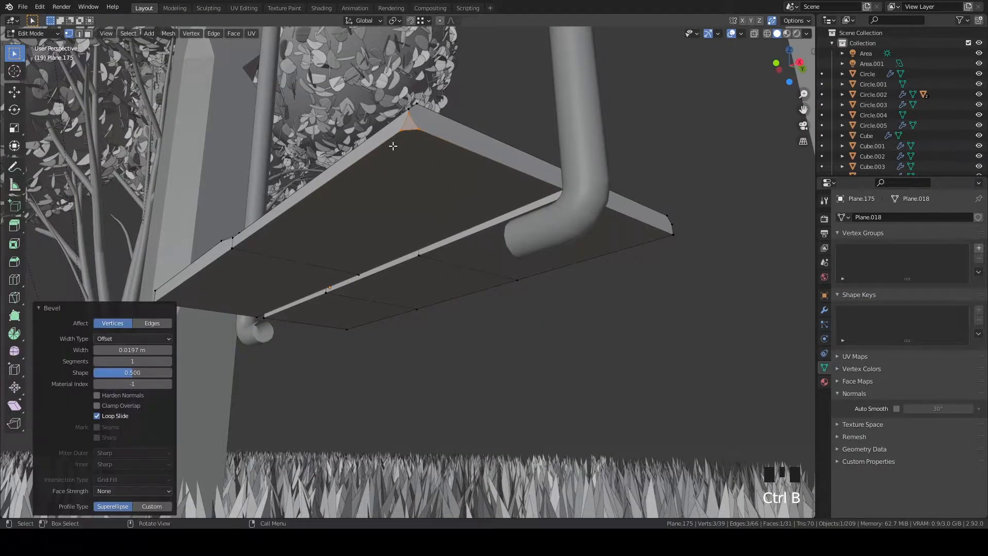
{"action": "left_click", "coordinate": [396, 133]}
{"action": "key", "text": "shift+v"}
{"action": "left_click", "coordinate": [364, 159]}
Bevel the vertical edge at the front plank's unchipped outer corner by about 0.007 m and slide its upper vertex along the long edge
{"action": "middle_click_drag", "start_coordinate": [363, 159], "coordinate": [443, 286]}
{"action": "left_click", "coordinate": [254, 308]}
{"action": "middle_click_drag", "start_coordinate": [255, 307], "coordinate": [433, 307]}
{"action": "scroll", "coordinate": [433, 307], "scroll_direction": "up", "scroll_amount": 2}
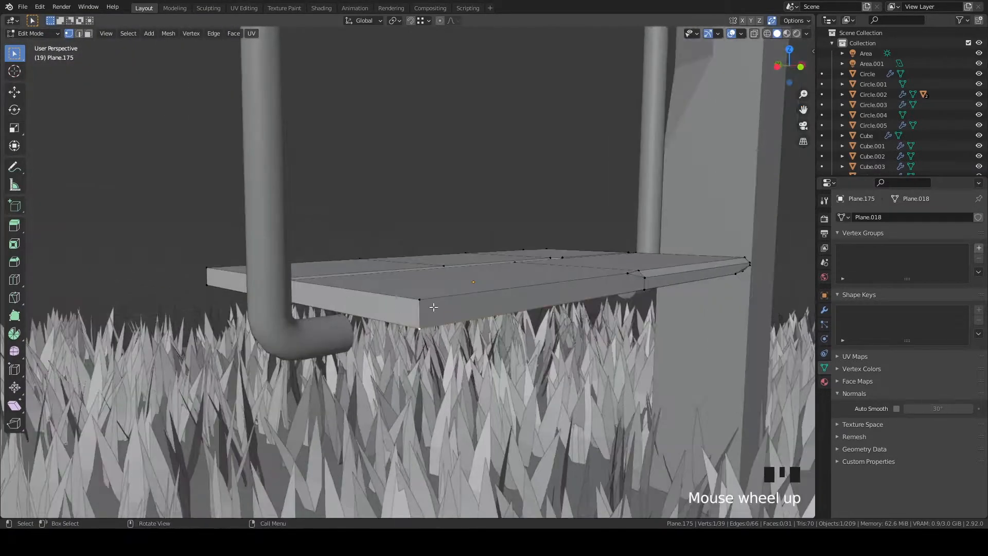
{"action": "key", "text": "ctrl+b"}
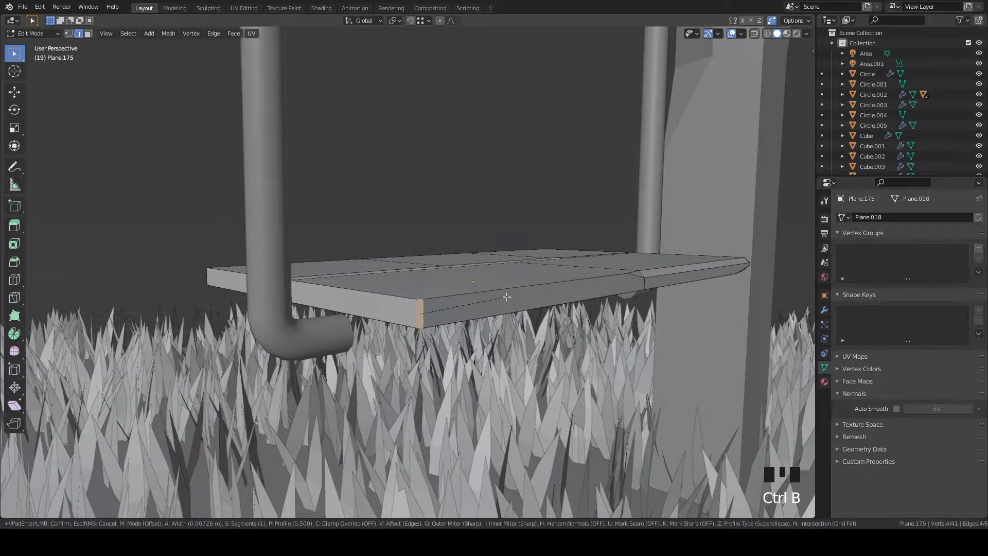
{"action": "left_click", "coordinate": [506, 297]}
{"action": "key", "text": "1"}
{"action": "left_click", "coordinate": [428, 301]}
{"action": "key", "text": "g"}
{"action": "key", "text": "g"}
{"action": "left_click", "coordinate": [471, 303]}
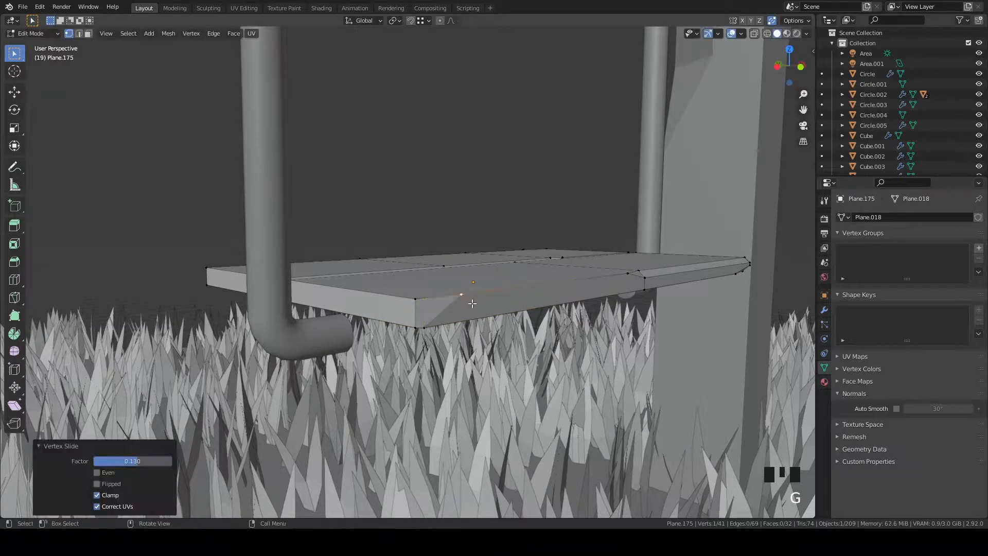
{"action": "middle_click_drag", "start_coordinate": [470, 303], "coordinate": [455, 344]}
{"action": "key", "text": "Tab"}
Lower the whole seat mesh vertically towards the bent rope ends in the back view and save the file
{"action": "scroll", "coordinate": [565, 364], "scroll_direction": "down", "scroll_amount": 3}
{"action": "middle_click_drag", "start_coordinate": [566, 363], "coordinate": [553, 298]}
{"action": "key", "text": "ctrl+s"}
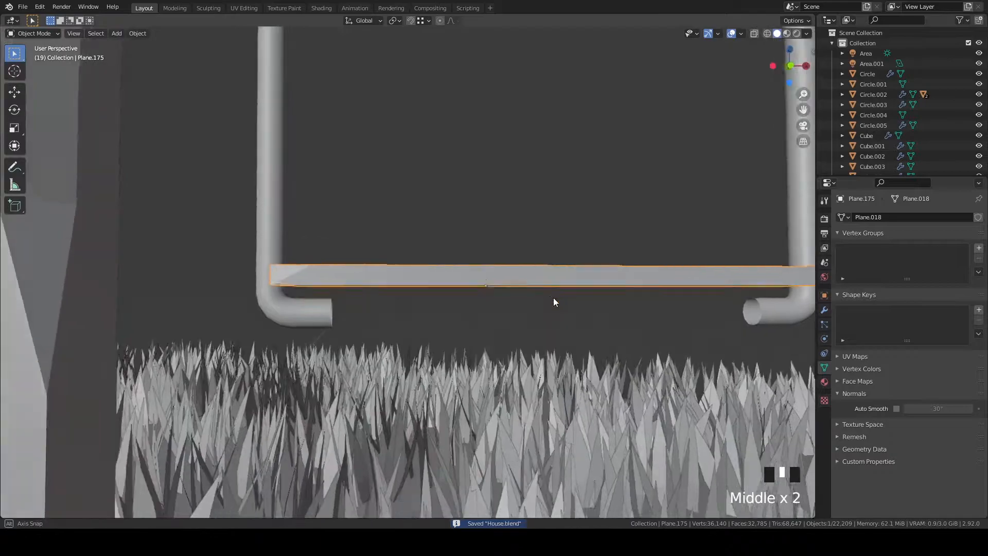
{"action": "key", "text": "Tab"}
{"action": "key", "text": "grave"}
{"action": "key", "text": "grave"}
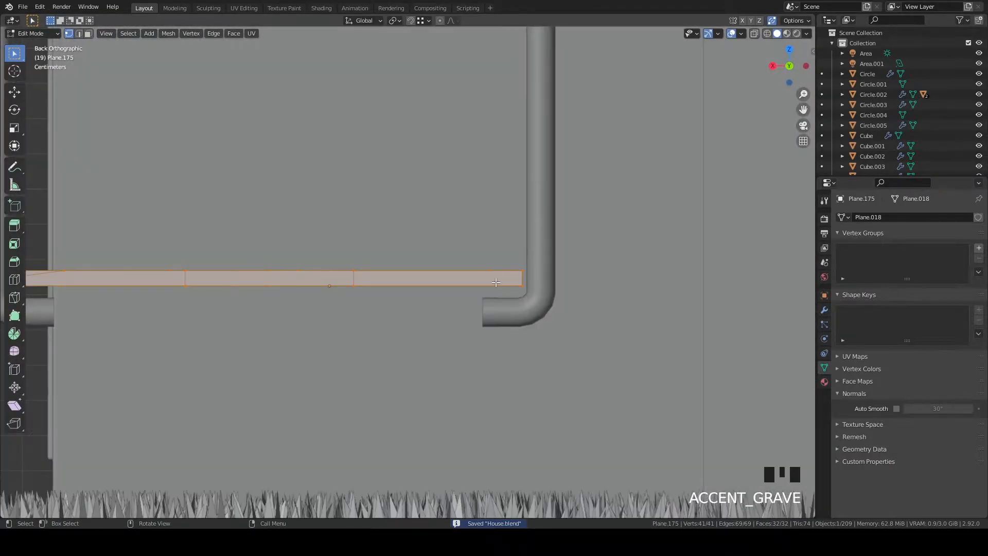
{"action": "key", "text": "g"}
{"action": "key", "text": "z"}
{"action": "left_click", "coordinate": [495, 301]}
{"action": "key", "text": "Tab"}
{"action": "middle_click_drag", "start_coordinate": [495, 301], "coordinate": [566, 321]}
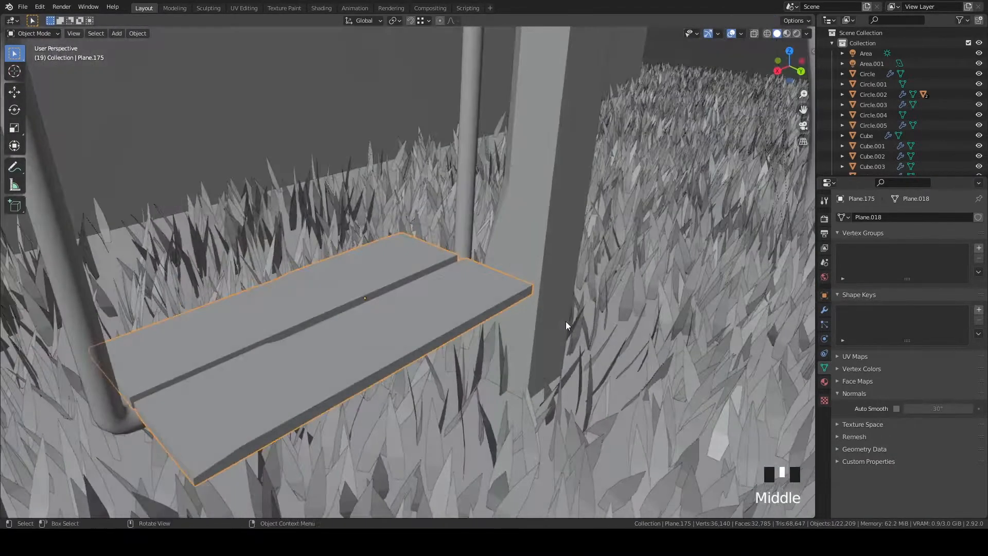
{"action": "key", "text": "grave"}
{"action": "key", "text": "ctrl+s"}
Thicken the whole swing seat by scaling its mesh along Z by about 1.55
{"action": "scroll", "coordinate": [541, 335], "scroll_direction": "up", "scroll_amount": 3}
{"action": "scroll", "coordinate": [539, 309], "scroll_direction": "up", "scroll_amount": 1}
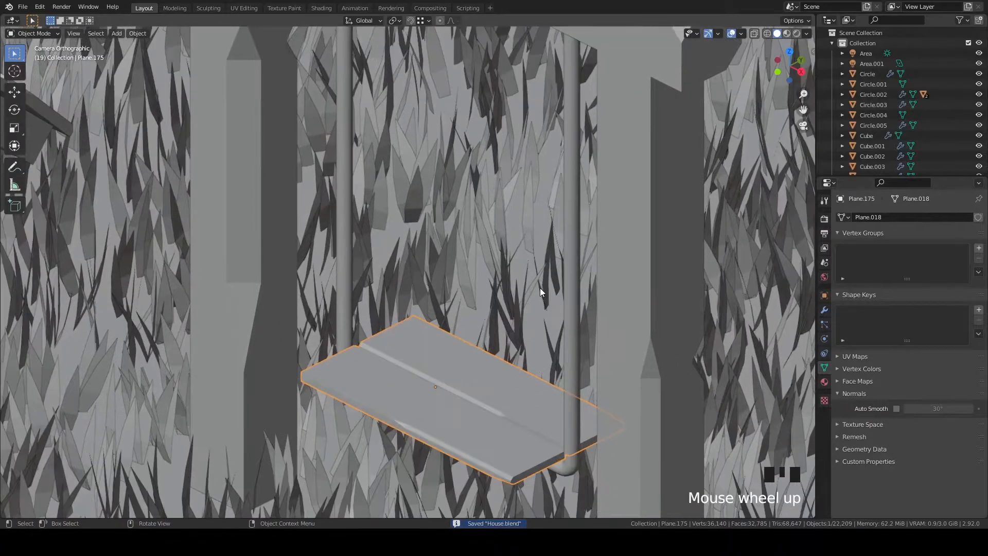
{"action": "left_click", "coordinate": [560, 297]}
{"action": "left_click", "coordinate": [560, 297]}
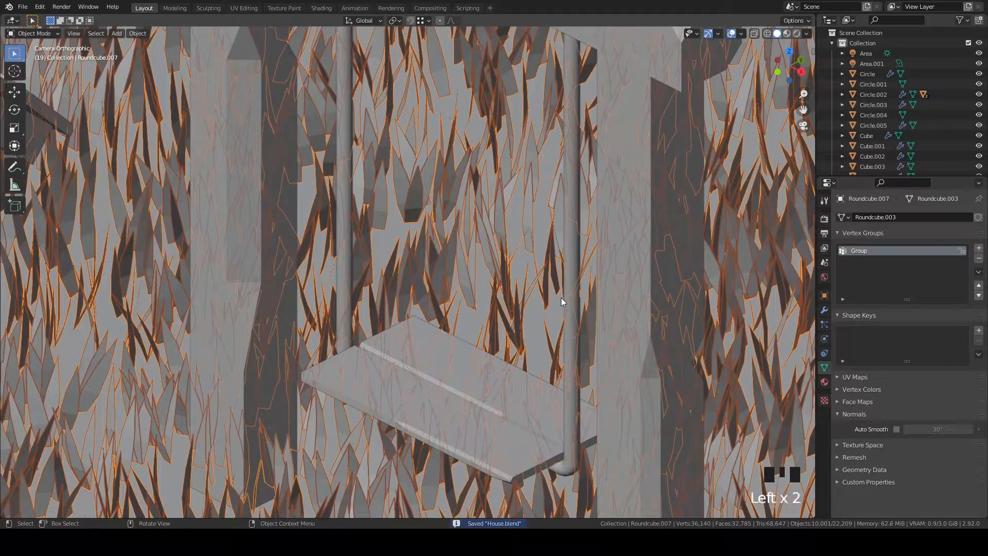
{"action": "left_click", "coordinate": [517, 375]}
{"action": "key", "text": "Tab"}
{"action": "key", "text": "s"}
{"action": "key", "text": "z"}
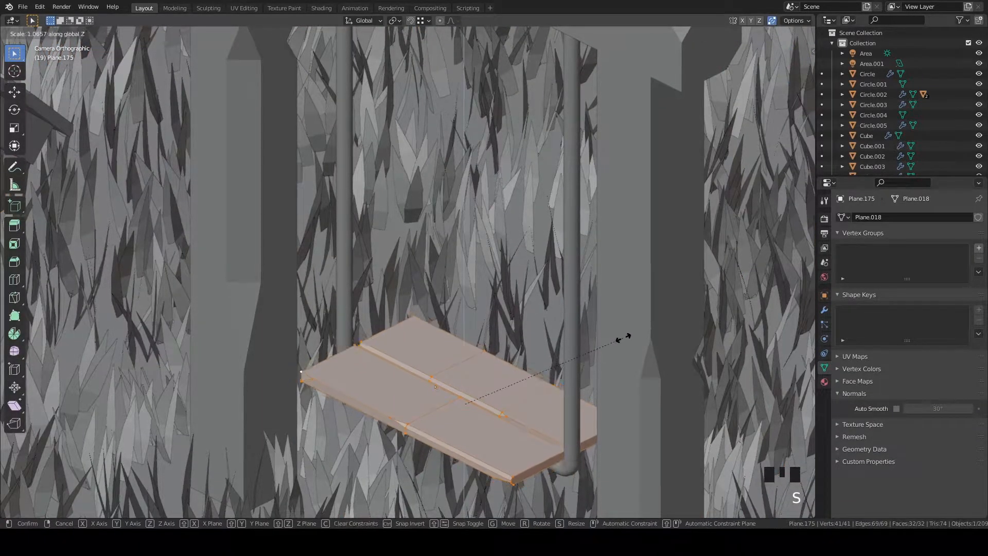
{"action": "left_click", "coordinate": [695, 306]}
Raise the thickened seat slightly along Z so it sits just above the bent rope ends
{"action": "key", "text": "grave"}
{"action": "middle_click_drag", "start_coordinate": [696, 306], "coordinate": [596, 350]}
{"action": "scroll", "coordinate": [596, 350], "scroll_direction": "up", "scroll_amount": 2}
{"action": "key", "text": "g"}
{"action": "key", "text": "z"}
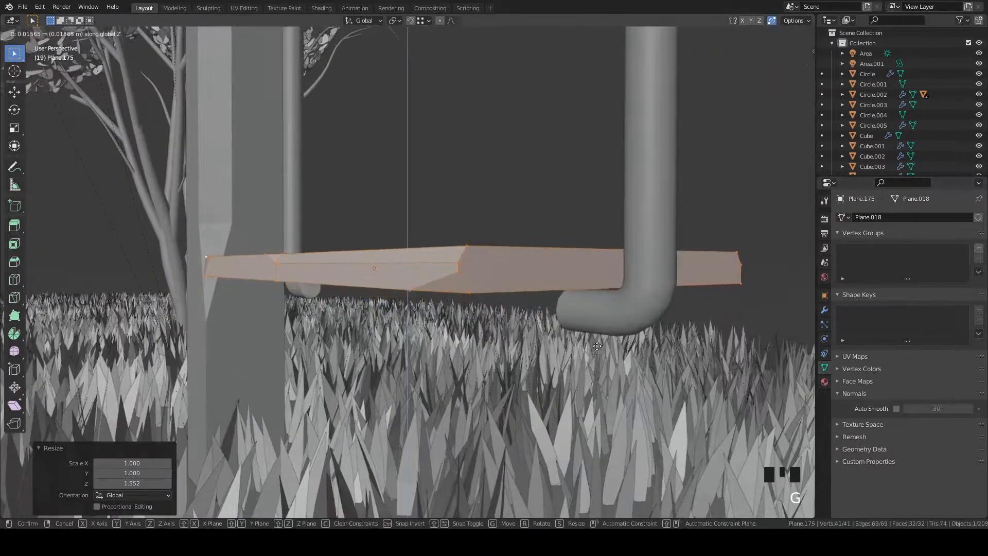
{"action": "left_click", "coordinate": [596, 348]}
{"action": "key", "text": "Tab"}
Slightly reduce the bevel depth of the swing's rope curve in the camera view and save the file
{"action": "left_click", "coordinate": [635, 236]}
{"action": "key", "text": "grave"}
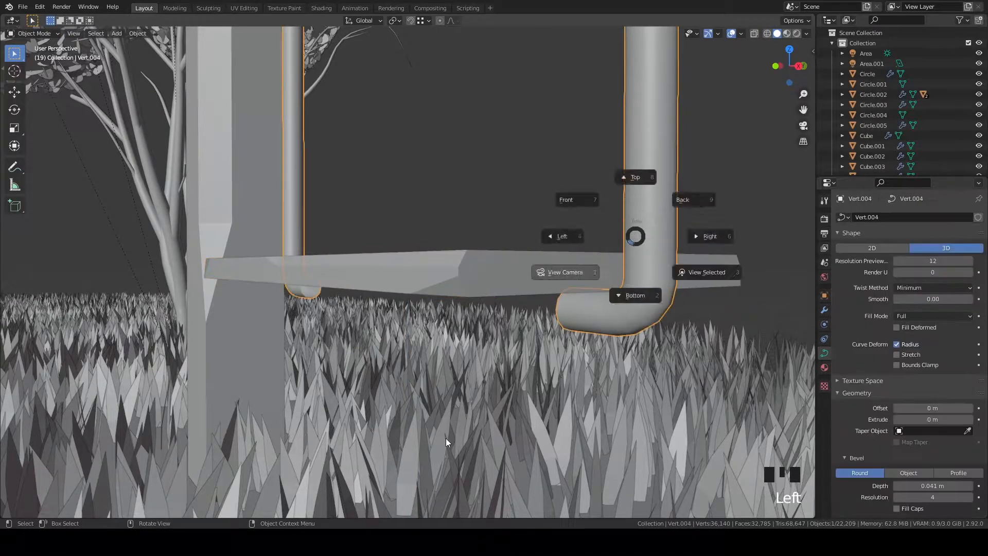
{"action": "left_click", "coordinate": [460, 430]}
{"action": "left_click", "coordinate": [561, 467]}
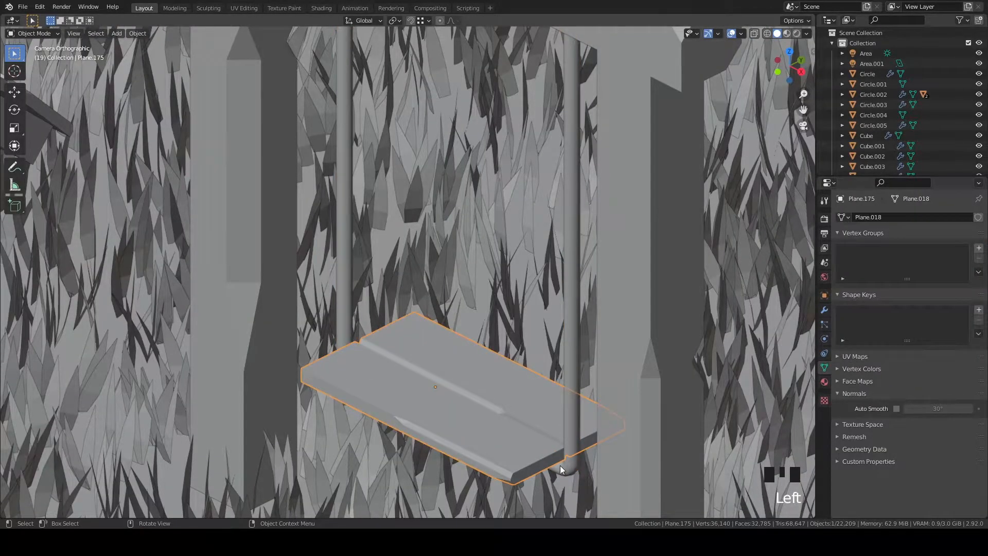
{"action": "left_click", "coordinate": [564, 299]}
{"action": "scroll", "coordinate": [565, 359], "scroll_direction": "down", "scroll_amount": 2}
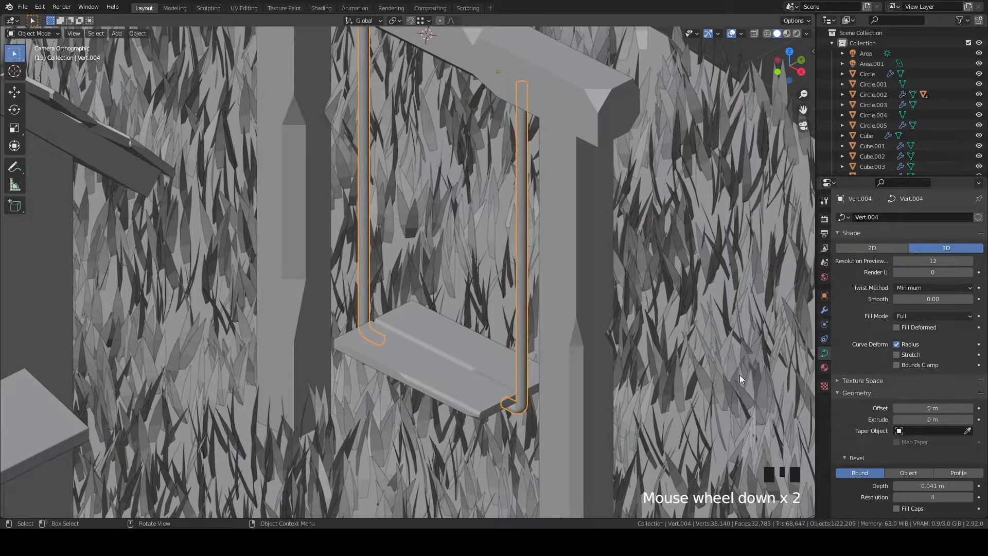
{"action": "left_click_drag", "start_coordinate": [933, 485], "coordinate": [923, 486], "text": "shift"}
{"action": "left_click", "coordinate": [565, 341]}
{"action": "scroll", "coordinate": [566, 341], "scroll_direction": "down", "scroll_amount": 5}
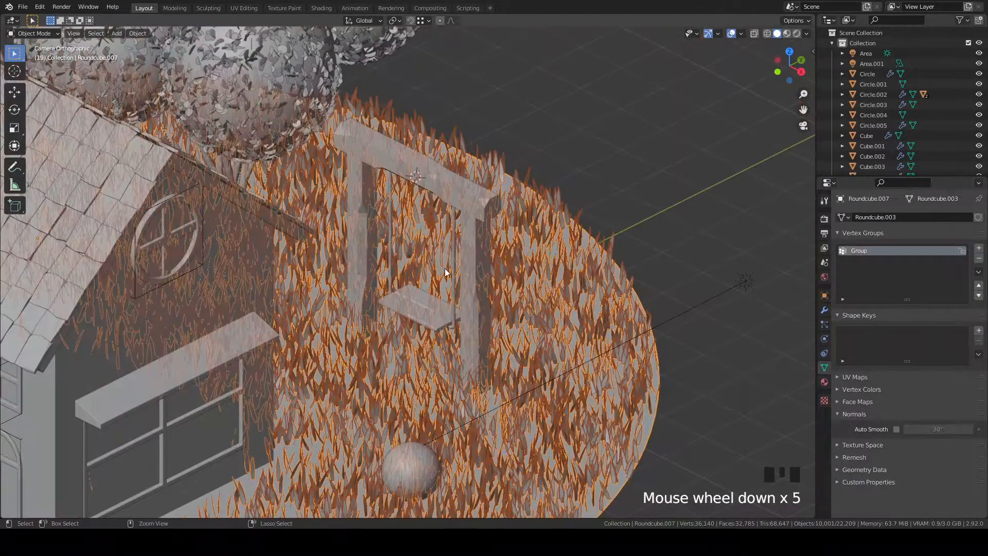
{"action": "key", "text": "ctrl+s"}
Add a bevel preview modifier to the swing seat and apply the seat's scale
{"action": "left_click", "coordinate": [460, 308]}
{"action": "left_click", "coordinate": [604, 211]}
{"action": "scroll", "coordinate": [607, 218], "scroll_direction": "down", "scroll_amount": 4}
{"action": "scroll", "coordinate": [538, 257], "scroll_direction": "up", "scroll_amount": 5}
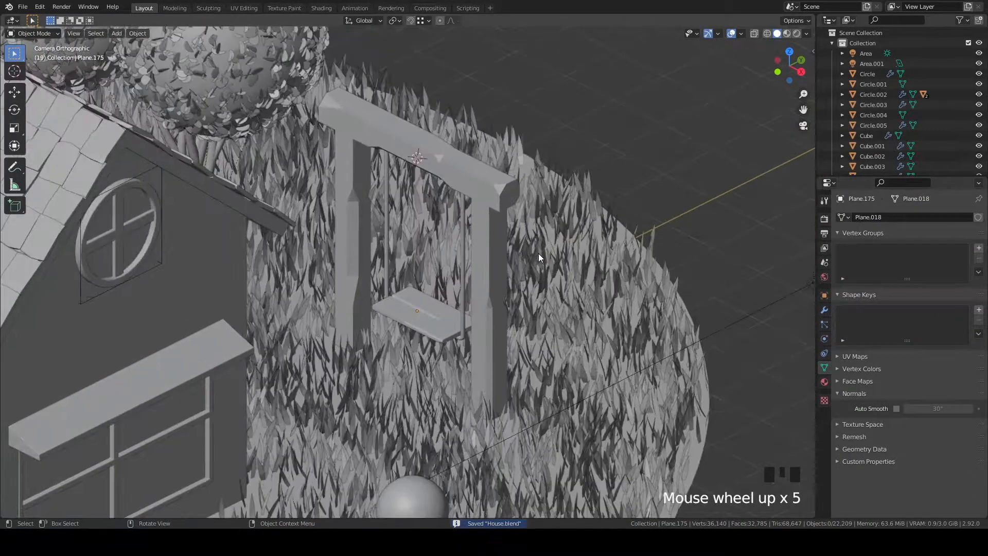
{"action": "scroll", "coordinate": [519, 265], "scroll_direction": "up", "scroll_amount": 4}
{"action": "left_click", "coordinate": [456, 357]}
{"action": "scroll", "coordinate": [622, 320], "scroll_direction": "up", "scroll_amount": 4}
{"action": "key", "text": "alt+x"}
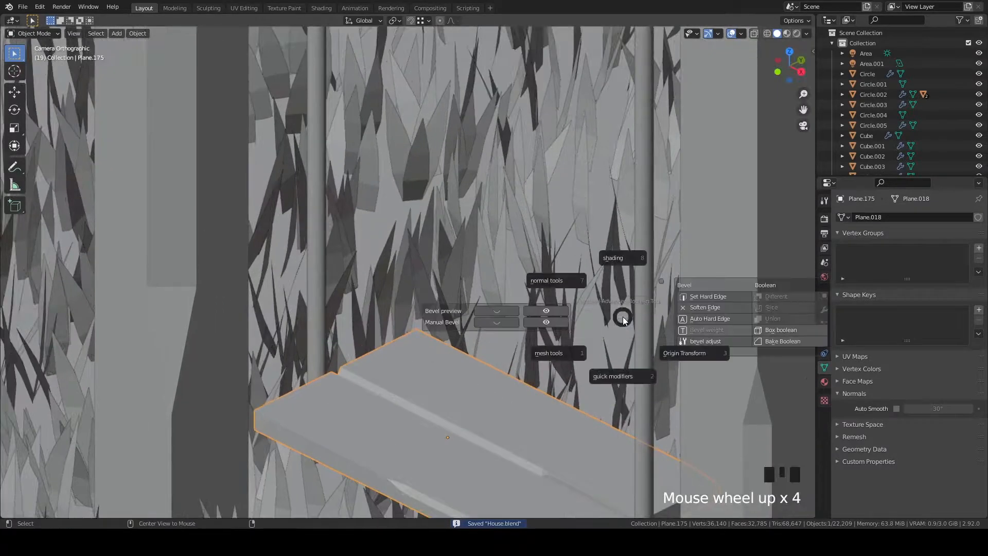
{"action": "left_click", "coordinate": [706, 341]}
{"action": "middle_click_drag", "start_coordinate": [743, 419], "coordinate": [661, 303], "text": "shift"}
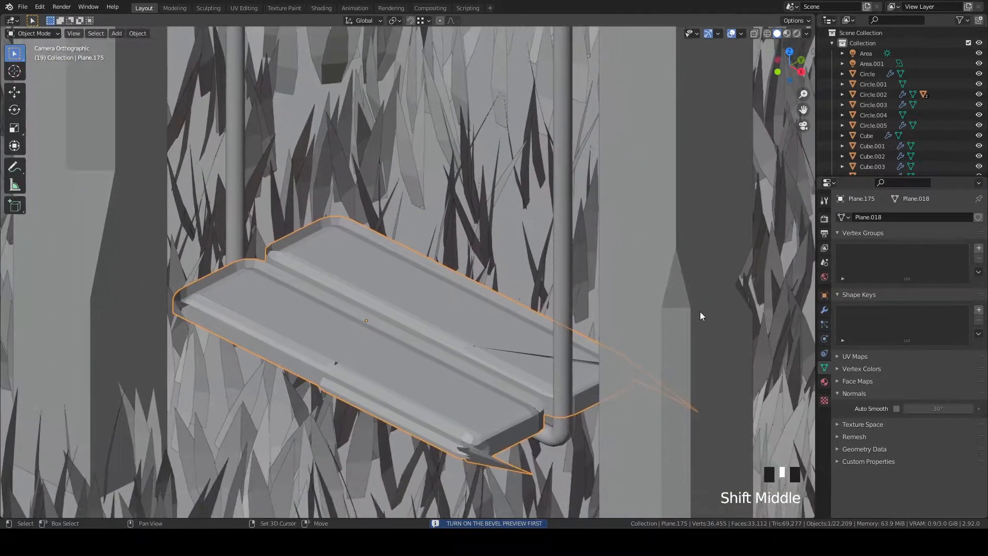
{"action": "key", "text": "ctrl+a"}
{"action": "left_click", "coordinate": [684, 374]}
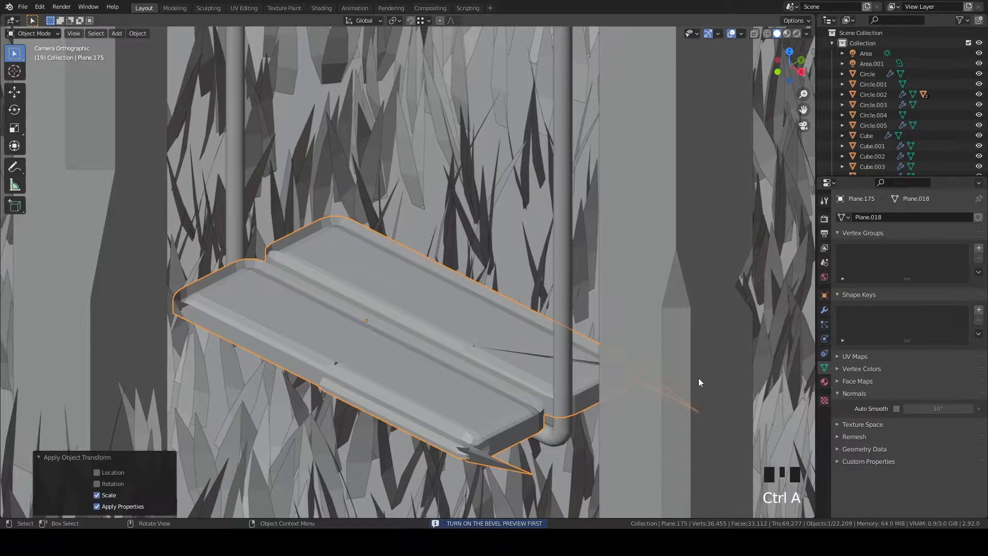
Set the seat's bevel modifier amount to 0.007 m and enable Auto Smooth for its normals
{"action": "left_click", "coordinate": [824, 310]}
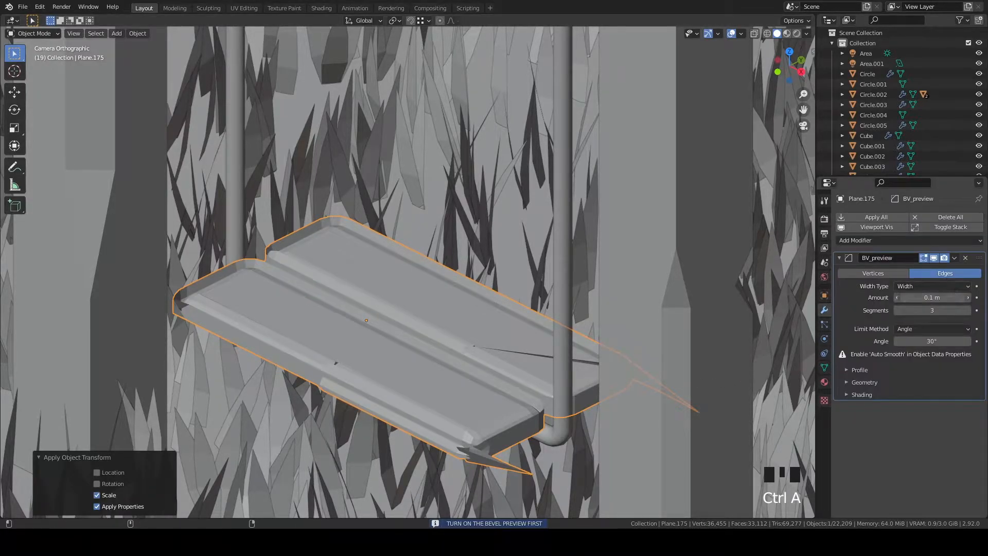
{"action": "left_click_drag", "start_coordinate": [932, 298], "coordinate": [909, 297], "text": "shift"}
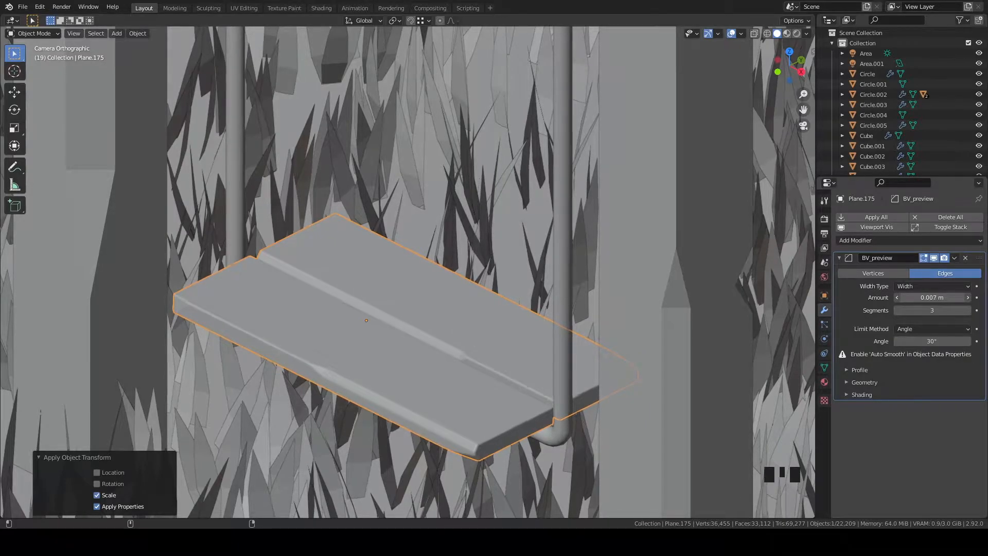
{"action": "left_click", "coordinate": [824, 367]}
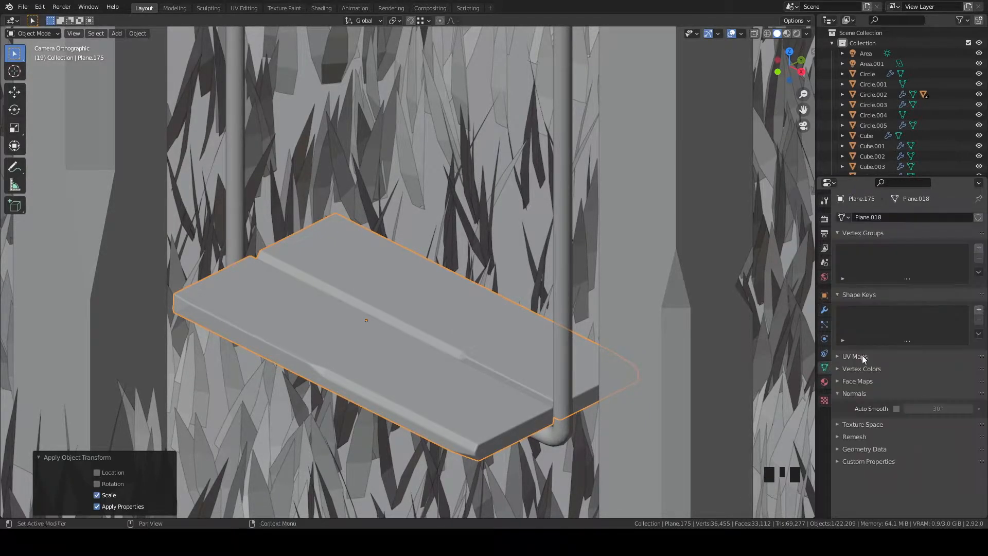
{"action": "left_click", "coordinate": [899, 407]}
Add a bevel preview modifier to the post-and-beam frame and set its amount to 0.007 m
{"action": "left_click", "coordinate": [741, 391]}
{"action": "scroll", "coordinate": [721, 318], "scroll_direction": "down", "scroll_amount": 3}
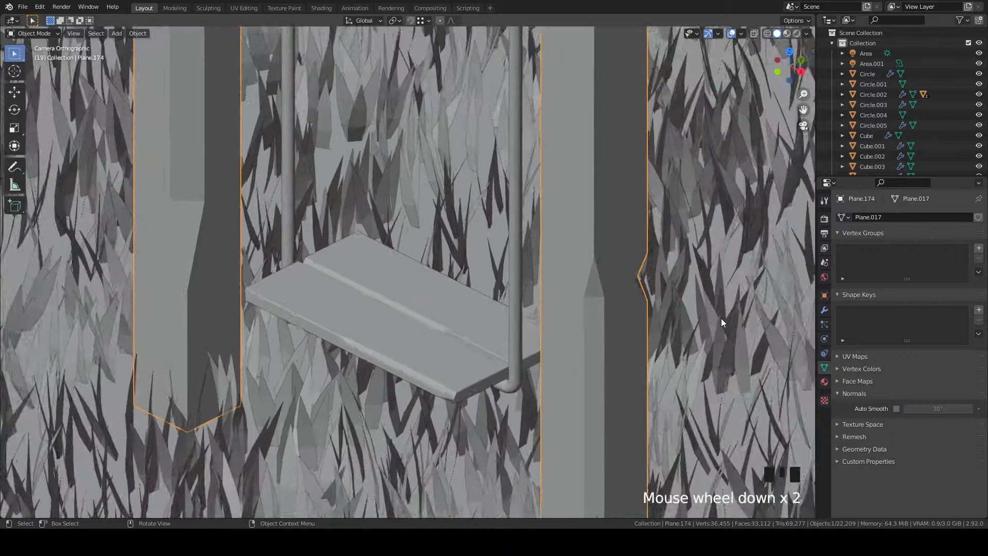
{"action": "key", "text": "q"}
{"action": "left_click", "coordinate": [802, 342]}
{"action": "scroll", "coordinate": [804, 343], "scroll_direction": "up", "scroll_amount": 2}
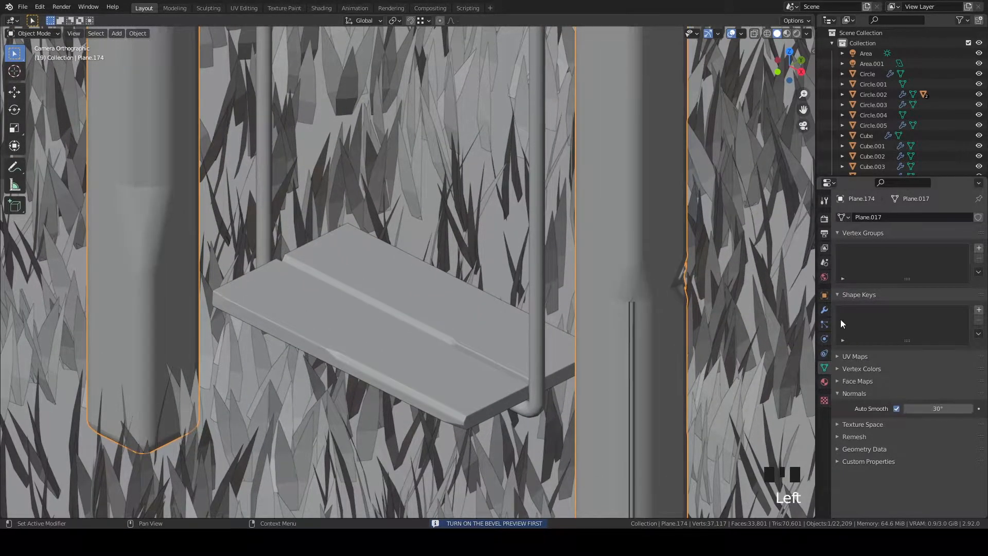
{"action": "left_click", "coordinate": [824, 309]}
{"action": "left_click_drag", "start_coordinate": [933, 298], "coordinate": [921, 297], "text": "shift"}
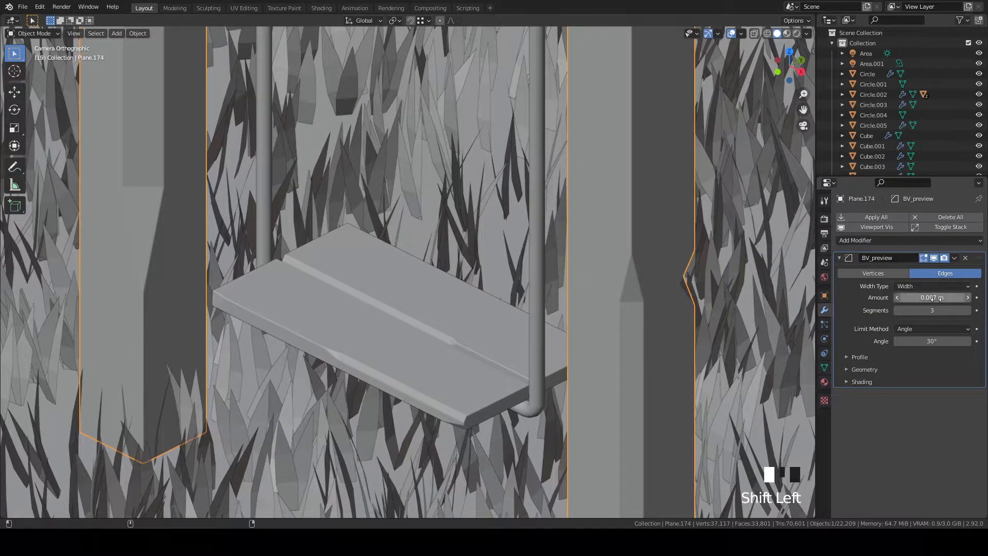
{"action": "scroll", "coordinate": [566, 332], "scroll_direction": "down", "scroll_amount": 4}
{"action": "scroll", "coordinate": [458, 298], "scroll_direction": "up", "scroll_amount": 5}
{"action": "scroll", "coordinate": [548, 230], "scroll_direction": "up", "scroll_amount": 1}
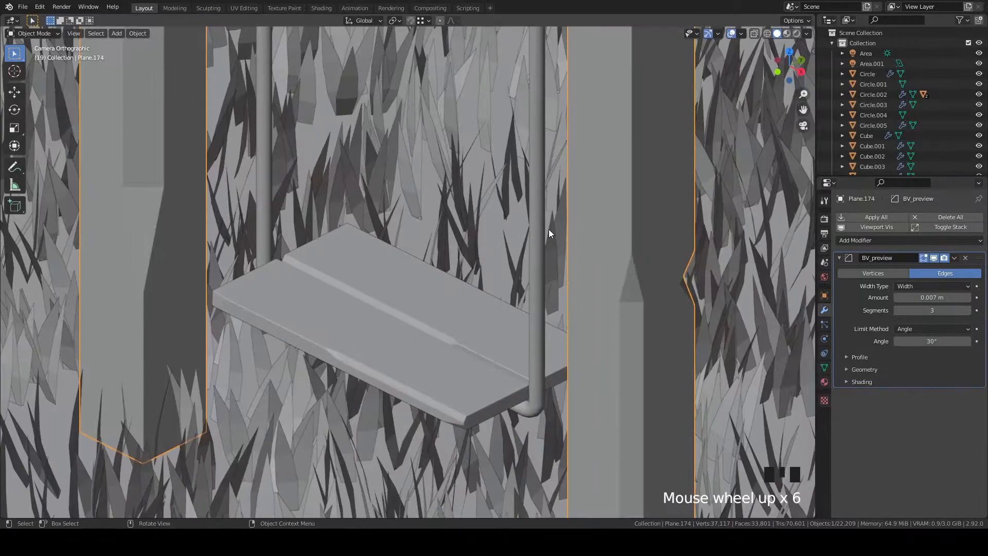
Add a subdivision modifier with viewport level 2 to the swing's ropes
{"action": "left_click", "coordinate": [548, 229]}
{"action": "left_click", "coordinate": [546, 228]}
{"action": "key", "text": "ctrl+2"}
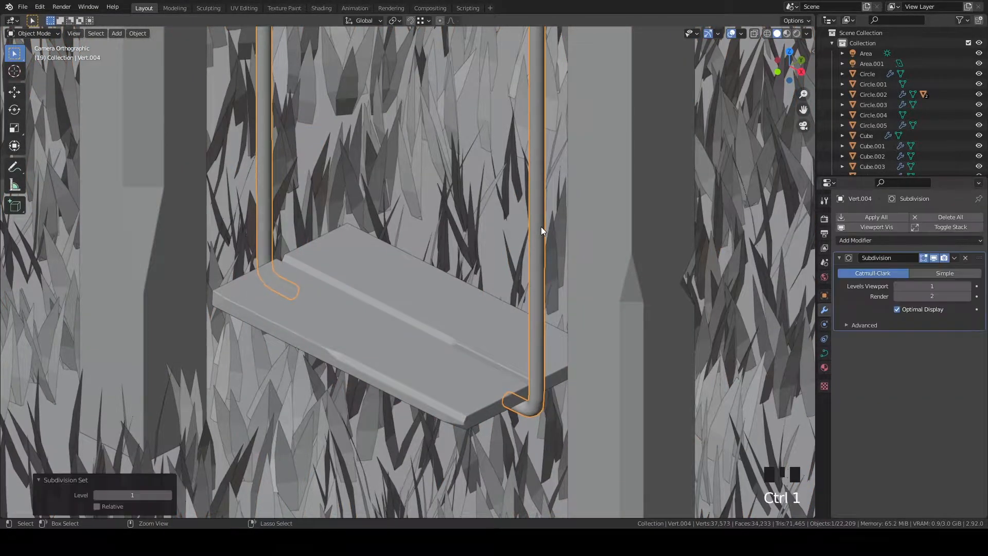
Examine the swing up close from several angles and then within the whole scene in the camera view
{"action": "key", "text": "grave"}
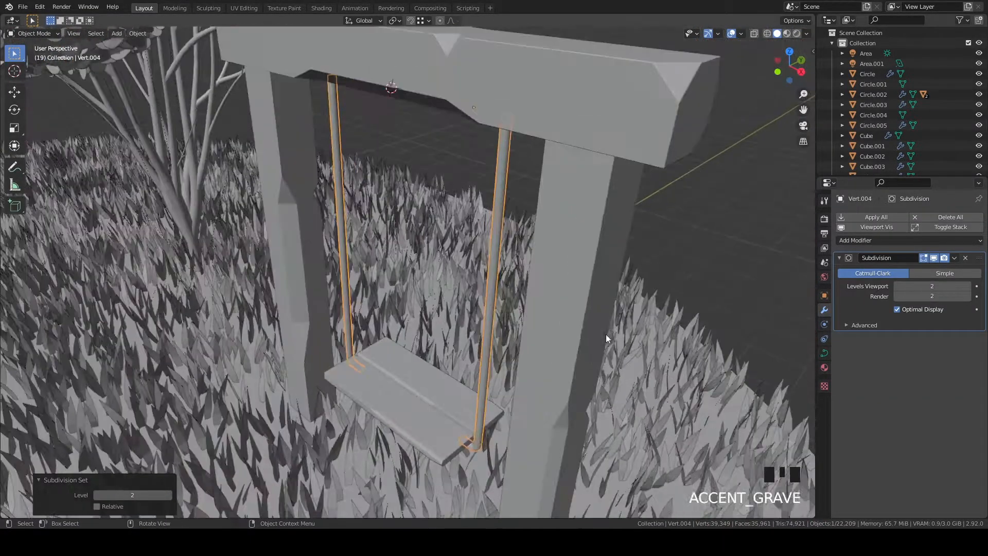
{"action": "middle_click_drag", "start_coordinate": [603, 338], "coordinate": [618, 278]}
{"action": "left_click", "coordinate": [582, 341]}
{"action": "middle_click_drag", "start_coordinate": [583, 342], "coordinate": [571, 287]}
{"action": "key", "text": "grave"}
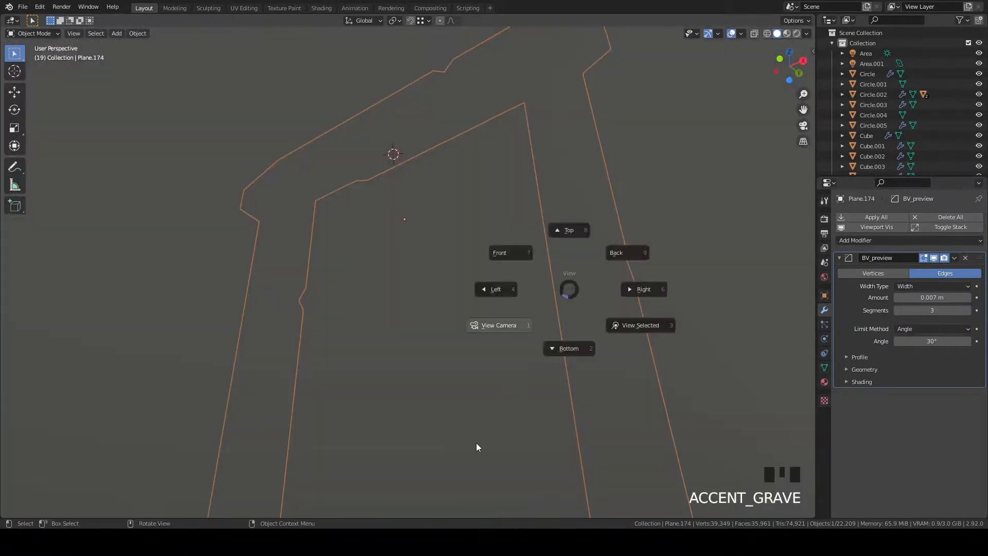
{"action": "left_click", "coordinate": [480, 445]}
{"action": "scroll", "coordinate": [502, 383], "scroll_direction": "down", "scroll_amount": 10}
{"action": "left_click", "coordinate": [429, 345]}
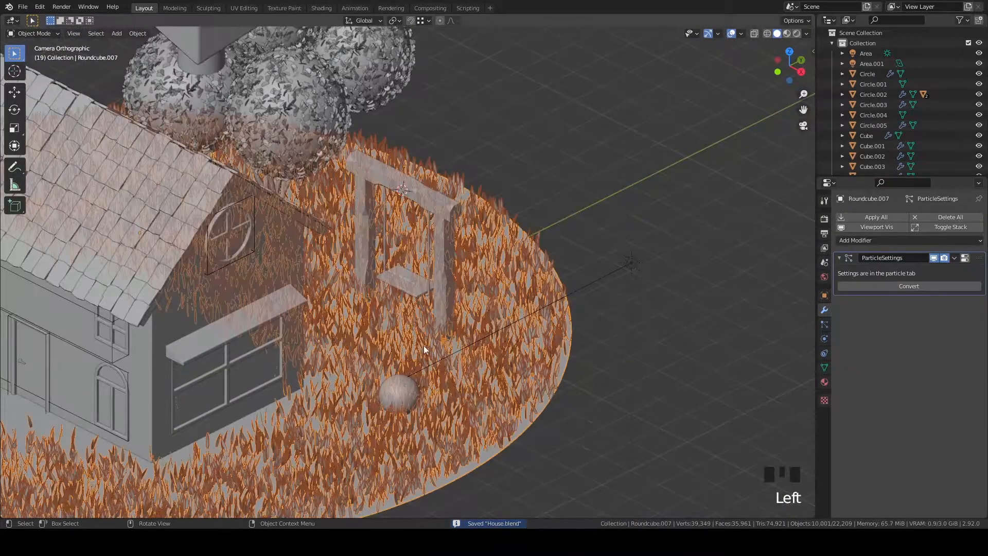
Examine the swing beside the house in the camera view, then display the scene with rendered shading
{"action": "middle_click_drag", "start_coordinate": [429, 344], "coordinate": [451, 329], "text": "shift"}
{"action": "left_click", "coordinate": [335, 380]}
{"action": "middle_click_drag", "start_coordinate": [335, 381], "coordinate": [470, 320], "text": "shift"}
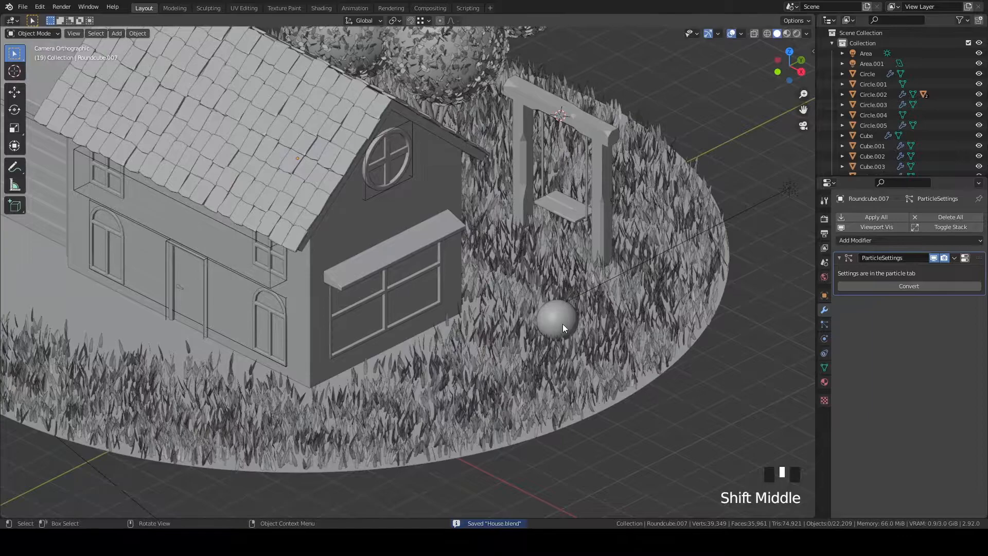
{"action": "middle_click_drag", "start_coordinate": [603, 202], "coordinate": [516, 310], "text": "shift"}
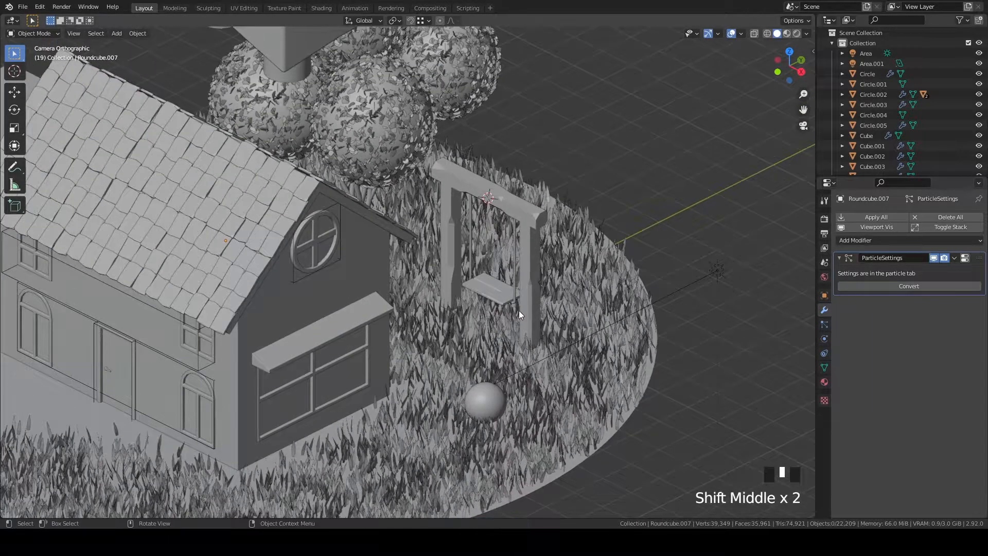
{"action": "scroll", "coordinate": [517, 315], "scroll_direction": "up", "scroll_amount": 2}
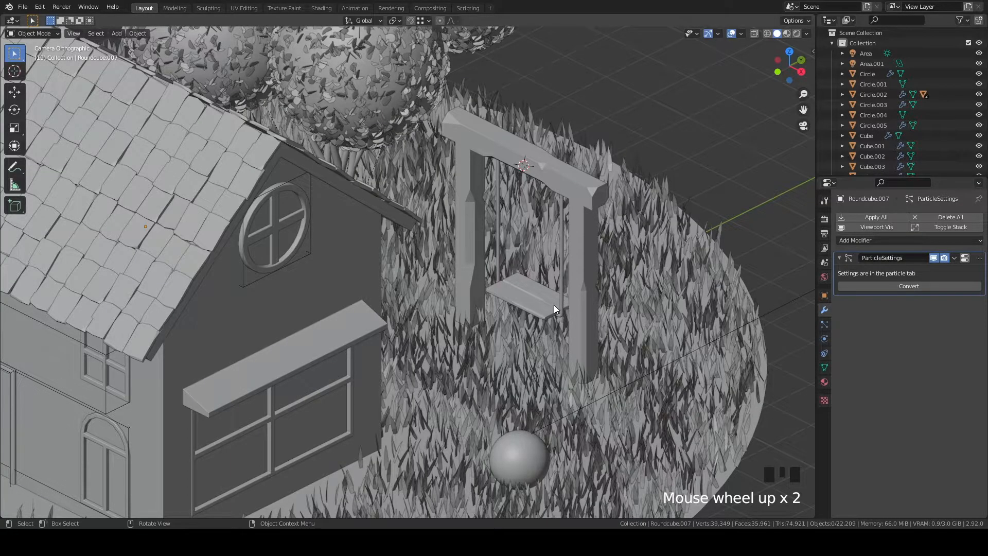
{"action": "scroll", "coordinate": [554, 304], "scroll_direction": "down", "scroll_amount": 4}
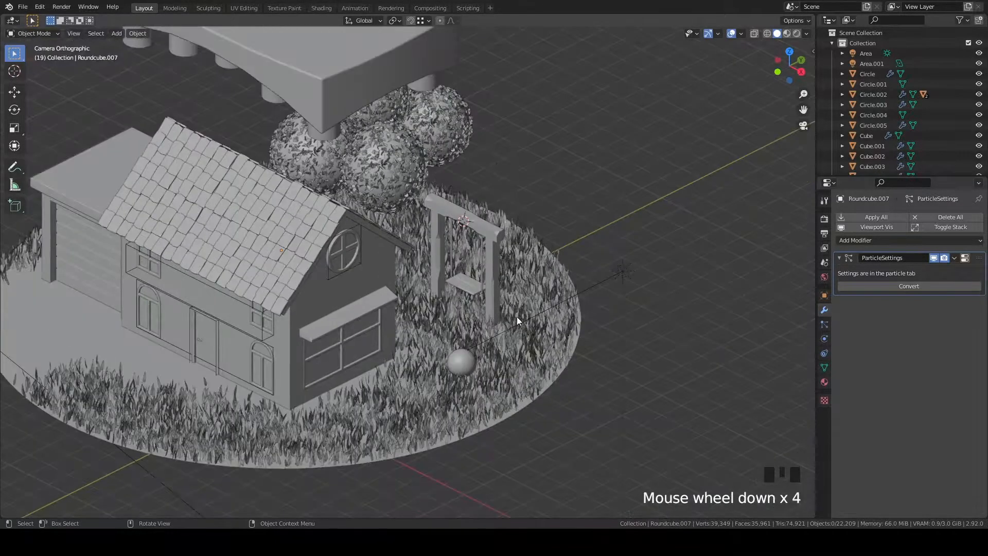
{"action": "key", "text": "z"}
{"action": "left_click", "coordinate": [534, 262]}
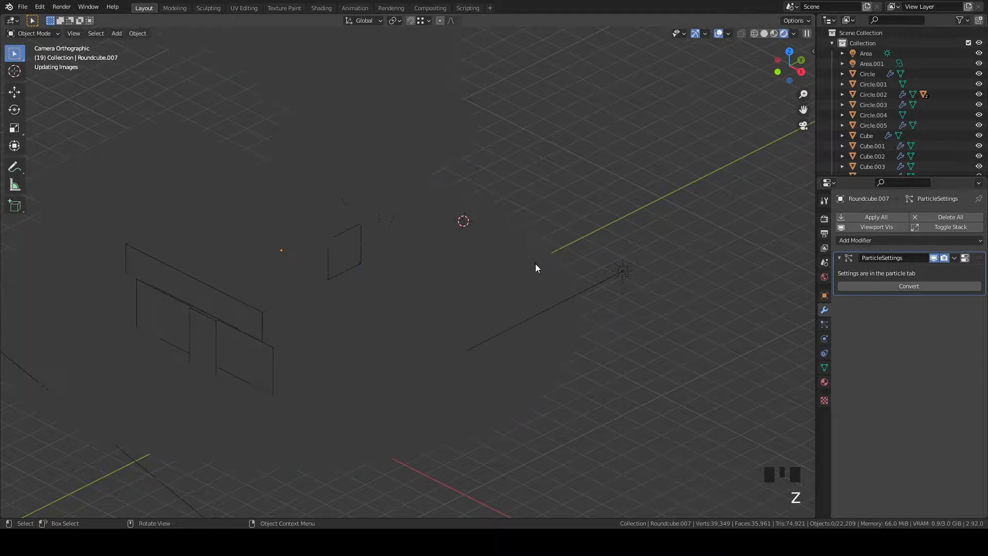
Assign the existing Tree material to the swing's post-and-beam frame
{"action": "left_click", "coordinate": [495, 241]}
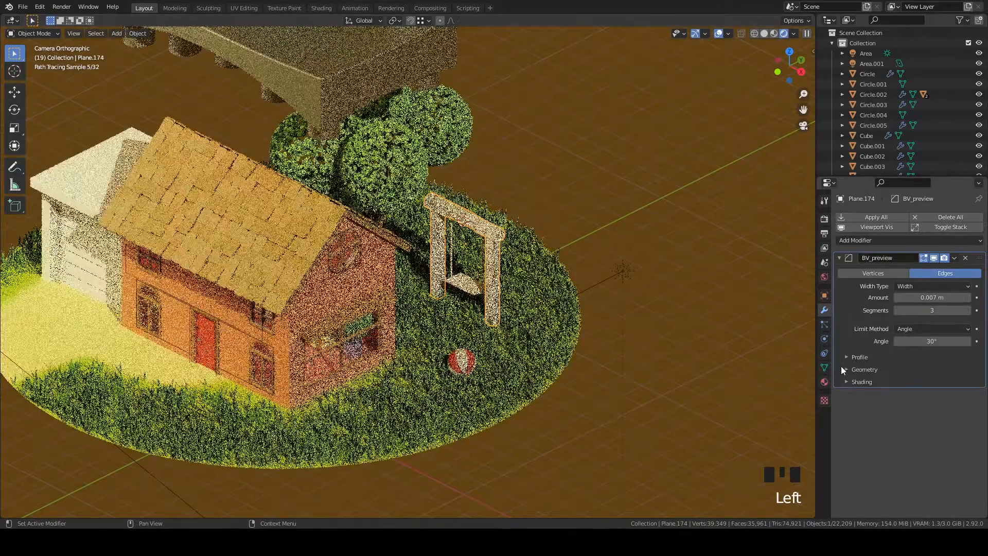
{"action": "left_click", "coordinate": [824, 382]}
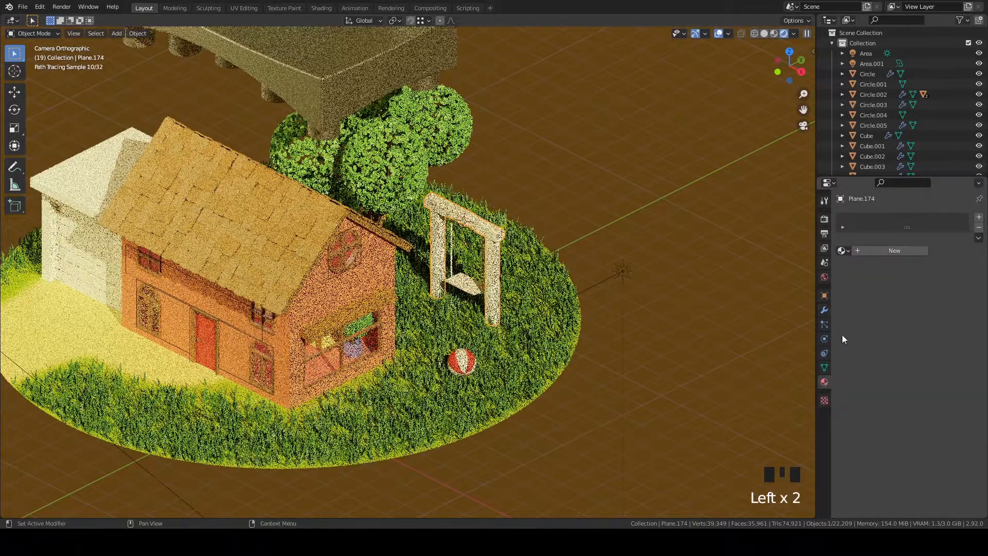
{"action": "left_click", "coordinate": [841, 251]}
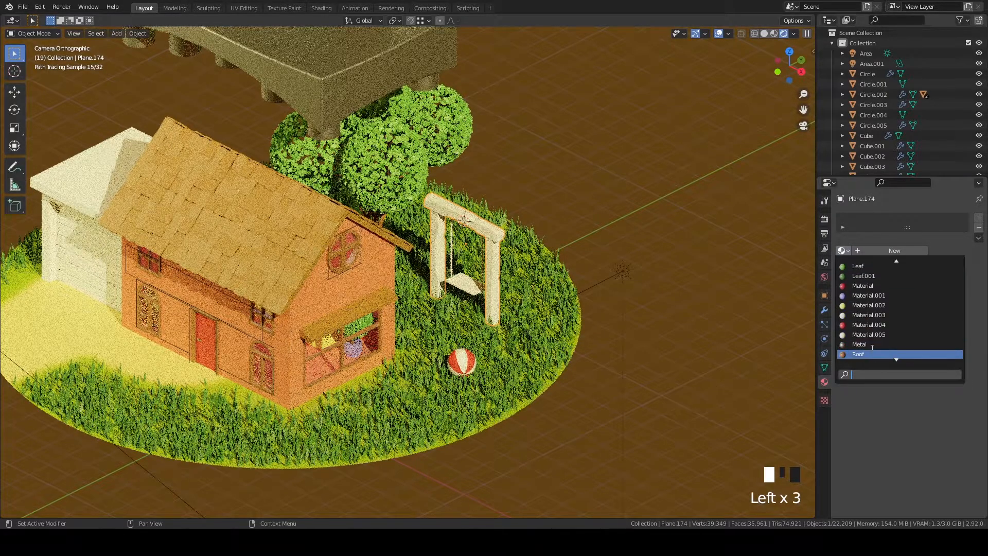
{"action": "scroll", "coordinate": [872, 355], "scroll_direction": "down", "scroll_amount": 2}
{"action": "left_click", "coordinate": [864, 341]}
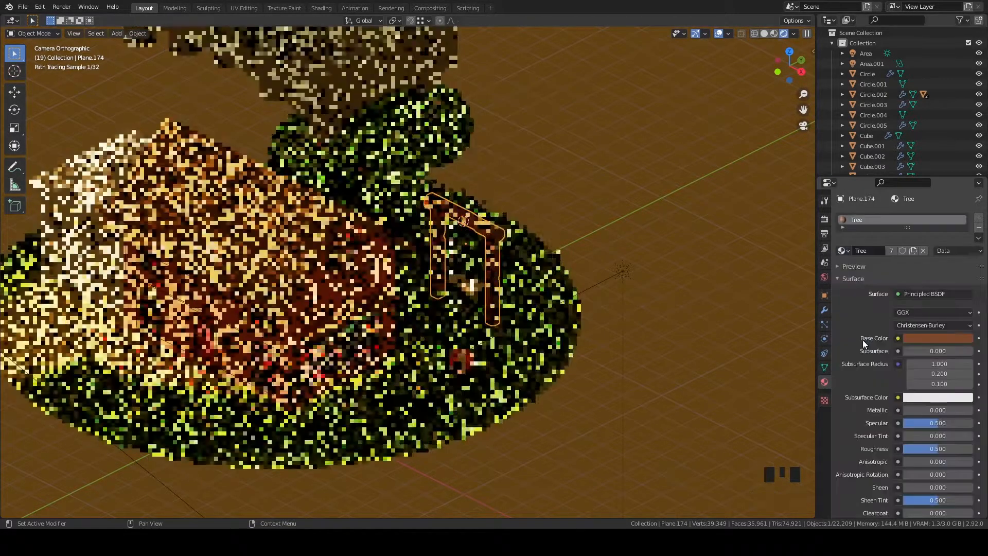
Assign the existing Tree material to the swing's seat
{"action": "scroll", "coordinate": [562, 283], "scroll_direction": "up", "scroll_amount": 4}
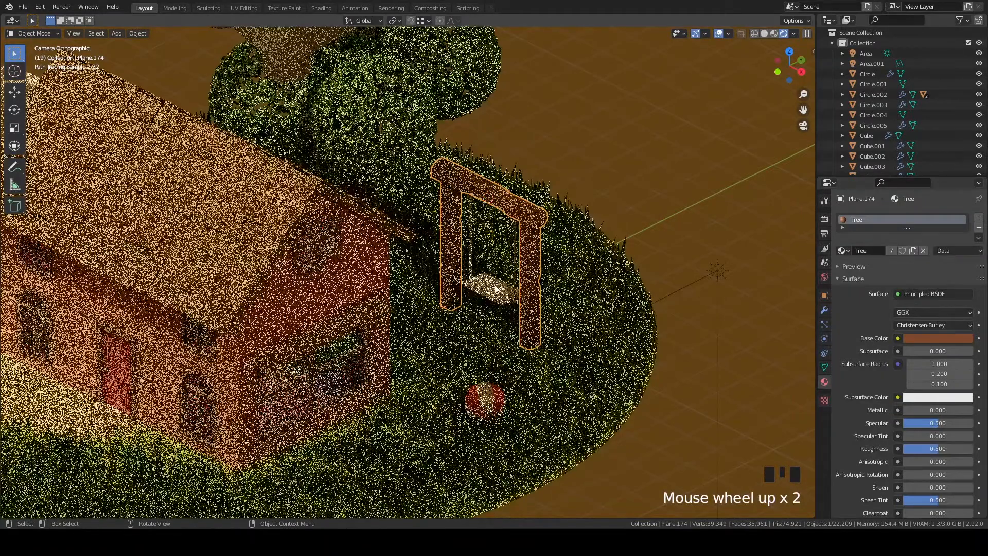
{"action": "left_click", "coordinate": [698, 285]}
{"action": "left_click", "coordinate": [841, 251]}
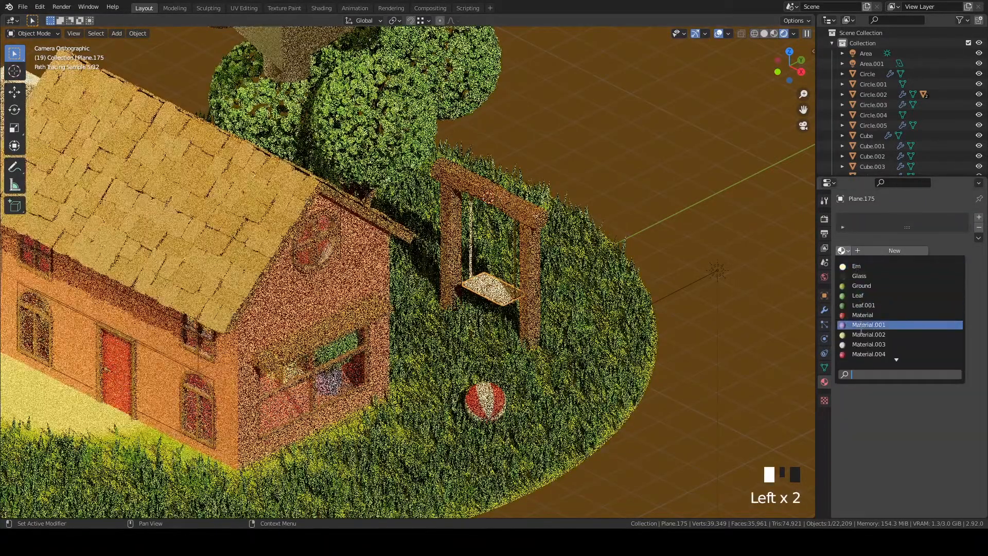
{"action": "scroll", "coordinate": [861, 335], "scroll_direction": "down", "scroll_amount": 1}
{"action": "left_click", "coordinate": [864, 354]}
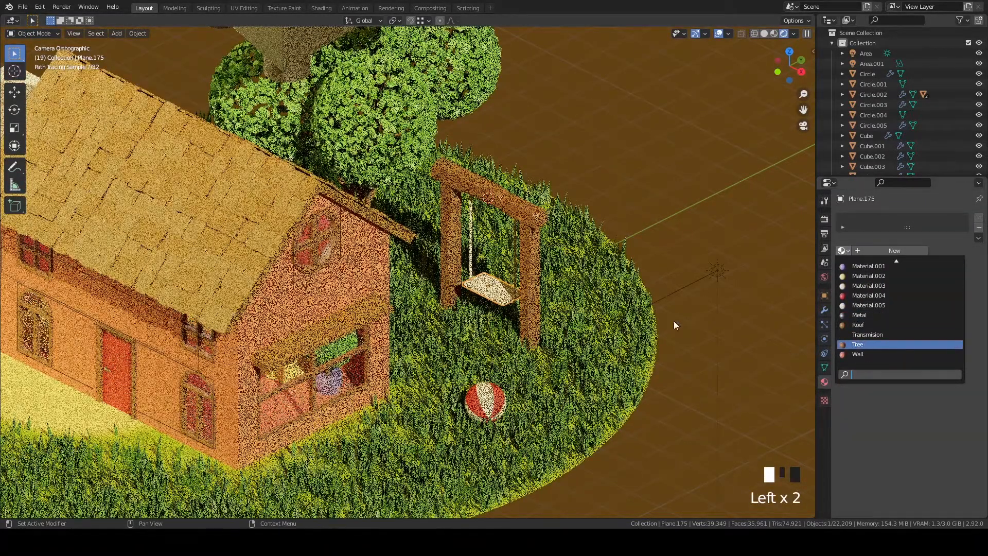
Assign the existing yellow Material.002 to the swing's ropes and clear the selection
{"action": "scroll", "coordinate": [517, 214], "scroll_direction": "up", "scroll_amount": 3}
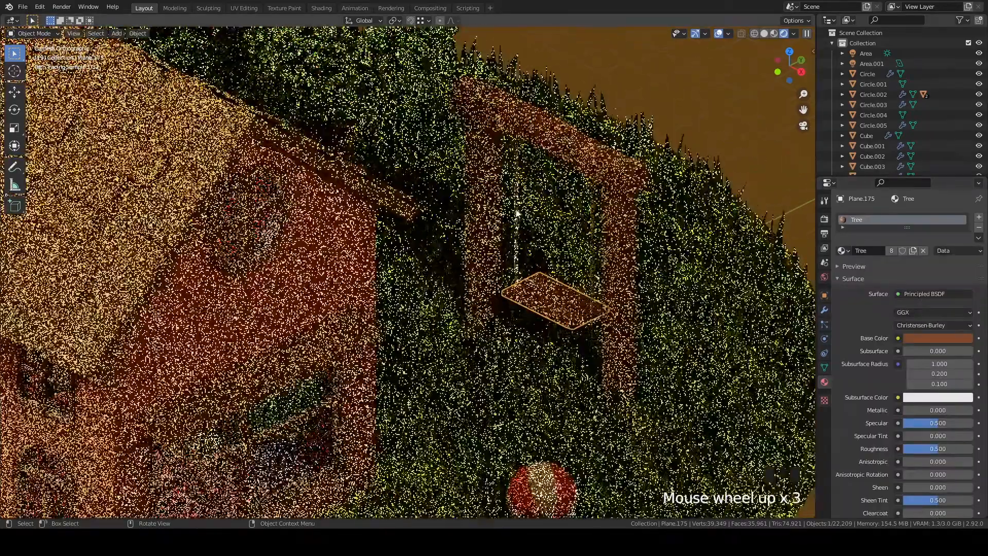
{"action": "scroll", "coordinate": [516, 210], "scroll_direction": "down", "scroll_amount": 3}
{"action": "left_click", "coordinate": [516, 211]}
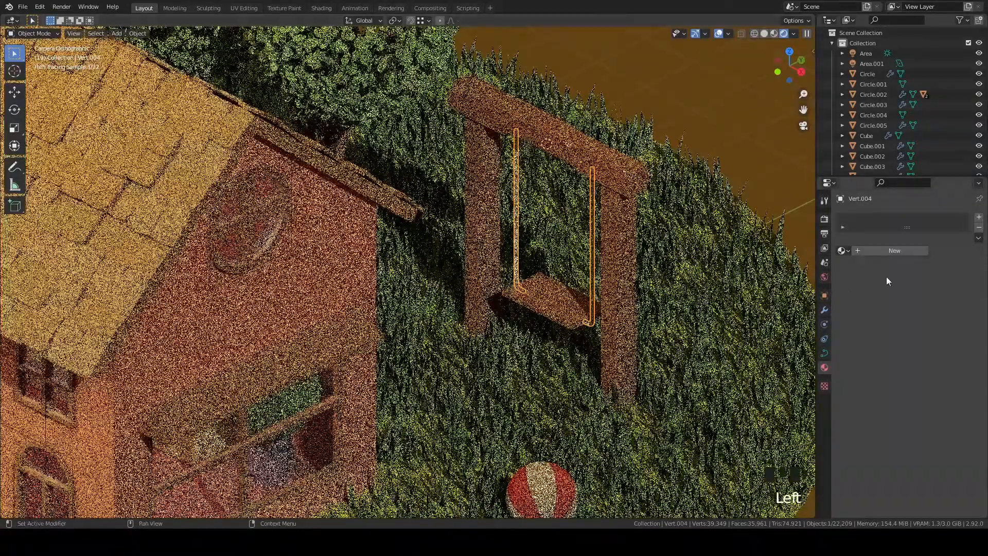
{"action": "left_click", "coordinate": [848, 253]}
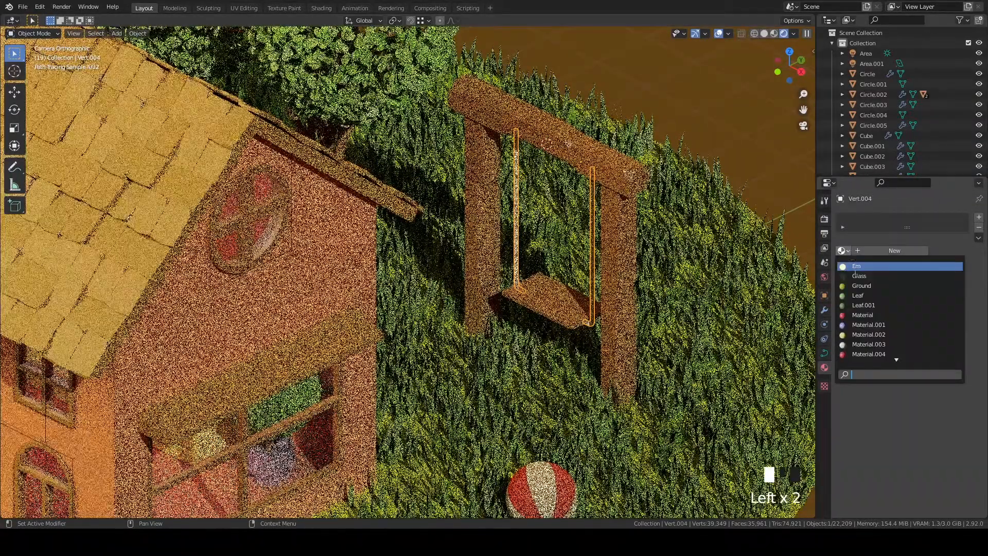
{"action": "left_click", "coordinate": [874, 336]}
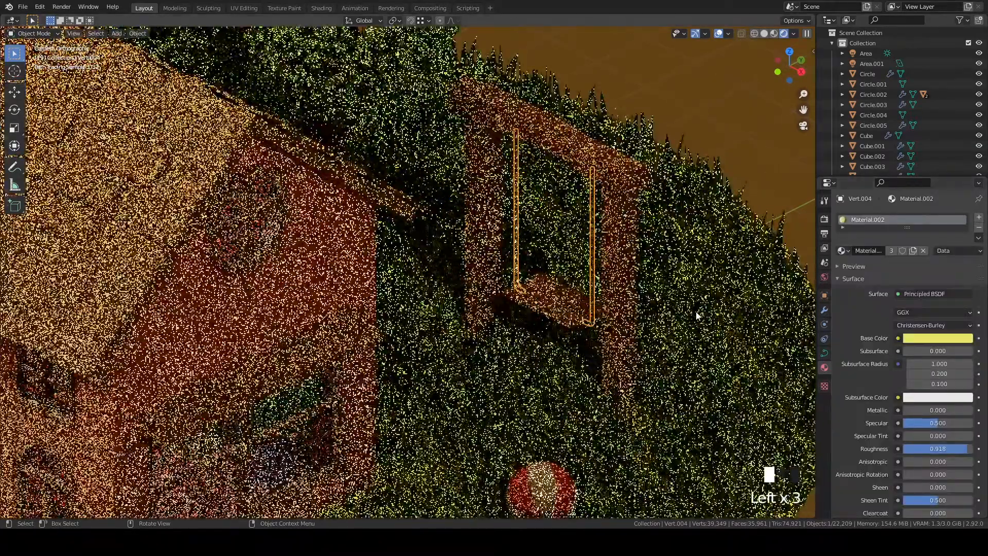
{"action": "left_click", "coordinate": [696, 313]}
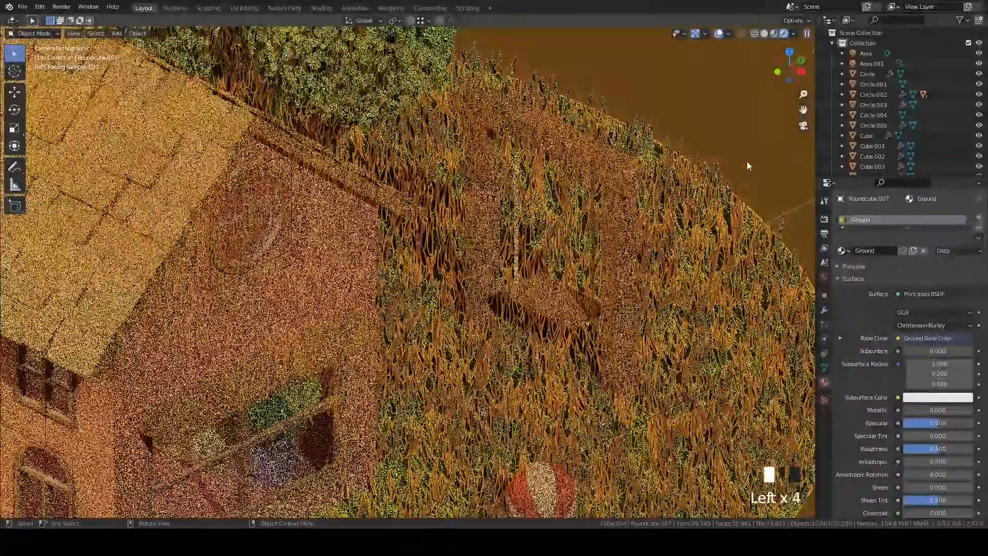
{"action": "left_click", "coordinate": [749, 162]}
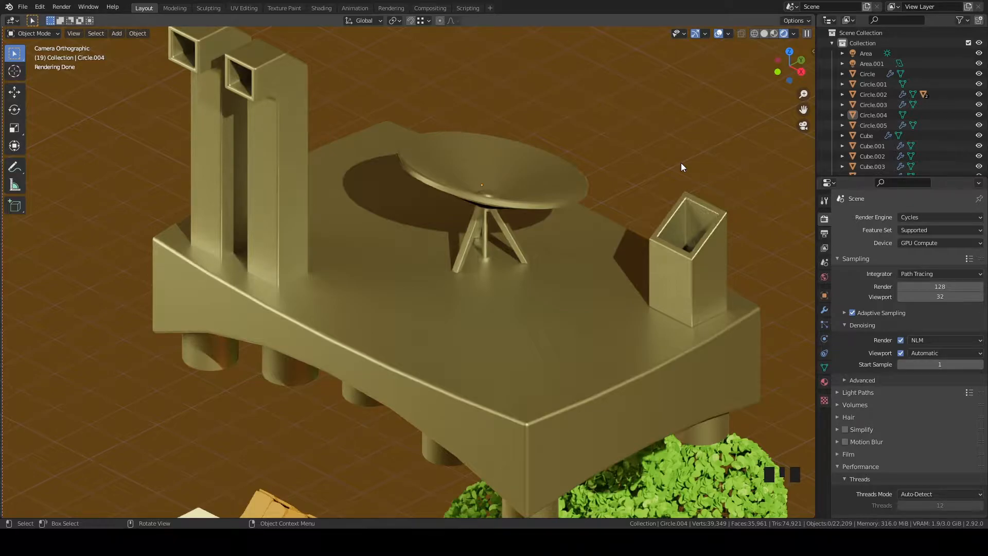
Return the viewport to solid shading and save the file
{"action": "left_click", "coordinate": [763, 32]}
{"action": "middle_click_drag", "start_coordinate": [754, 55], "coordinate": [510, 309]}
{"action": "scroll", "coordinate": [515, 303], "scroll_direction": "up", "scroll_amount": 2}
{"action": "key", "text": "ctrl+s"}
Raise the bottom vertices of the two tall square vents on the raised platform by about 0.002 m along Z
{"action": "left_click", "coordinate": [300, 87]}
{"action": "key", "text": "grave"}
{"action": "middle_click_drag", "start_coordinate": [434, 237], "coordinate": [509, 227]}
{"action": "scroll", "coordinate": [504, 245], "scroll_direction": "up", "scroll_amount": 2}
{"action": "key", "text": "1"}
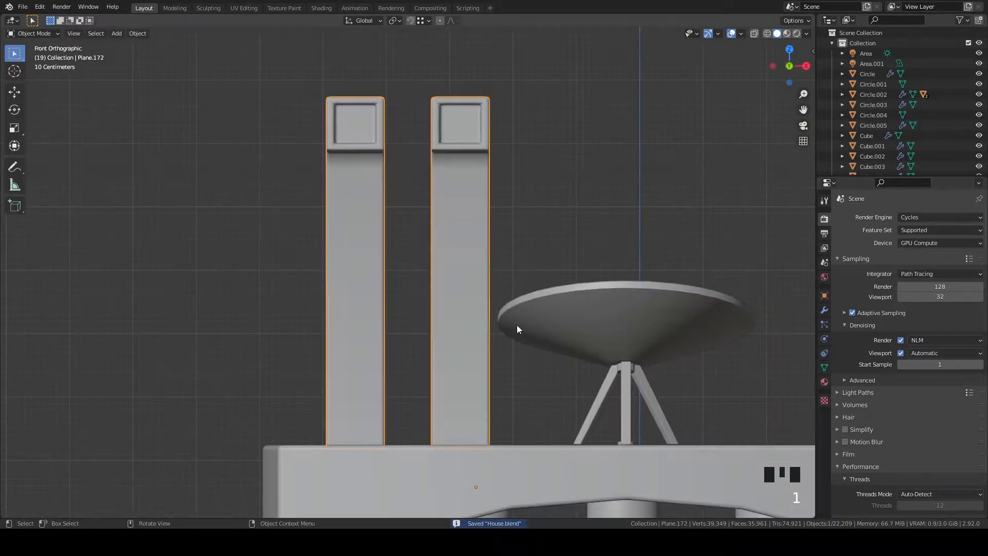
{"action": "key", "text": "z"}
{"action": "key", "text": "Tab"}
{"action": "left_click_drag", "start_coordinate": [304, 423], "coordinate": [558, 470]}
{"action": "key", "text": "z"}
{"action": "left_click", "coordinate": [633, 441]}
{"action": "mouse_move", "coordinate": [632, 441]}
{"action": "middle_mouse_down"}
{"action": "mouse_move", "coordinate": [569, 432]}
{"action": "mouse_move", "coordinate": [486, 338]}
{"action": "middle_mouse_up"}
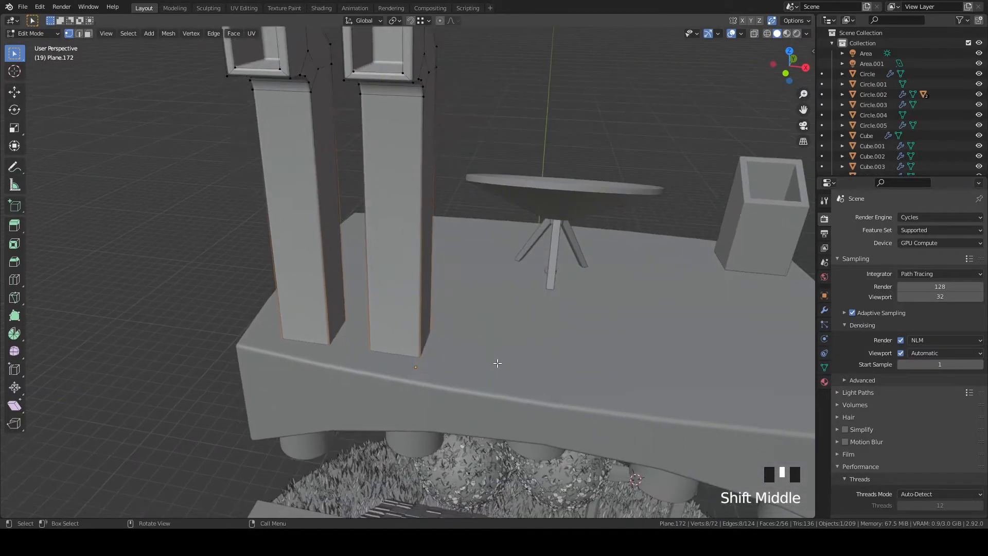
{"action": "key", "text": "g"}
{"action": "key", "text": "z"}
{"action": "left_click", "coordinate": [481, 360]}
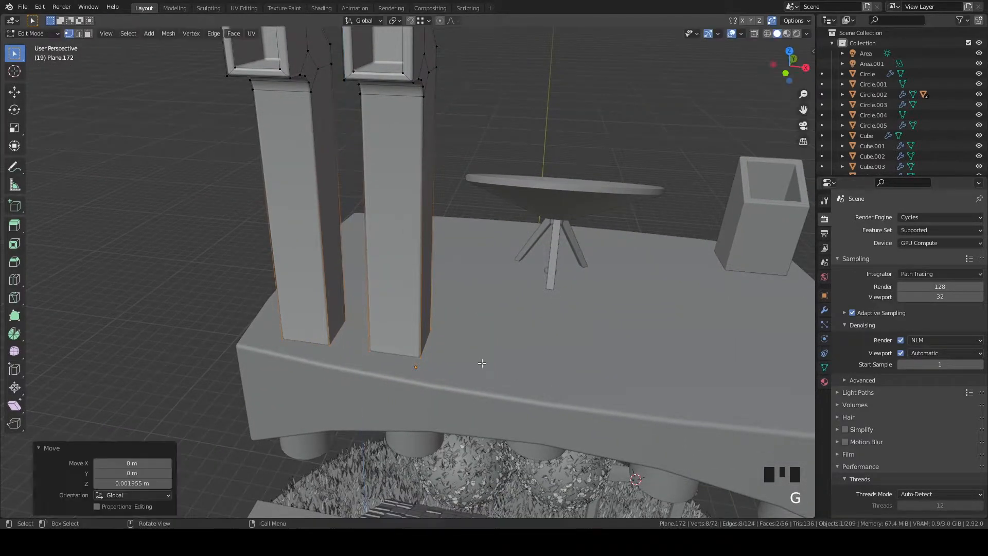
{"action": "key", "text": "Tab"}
Merge the two tall vents into the raised platform with a Bool Tool union
{"action": "scroll", "coordinate": [483, 342], "scroll_direction": "down", "scroll_amount": 2}
{"action": "left_click", "coordinate": [489, 330], "text": "shift"}
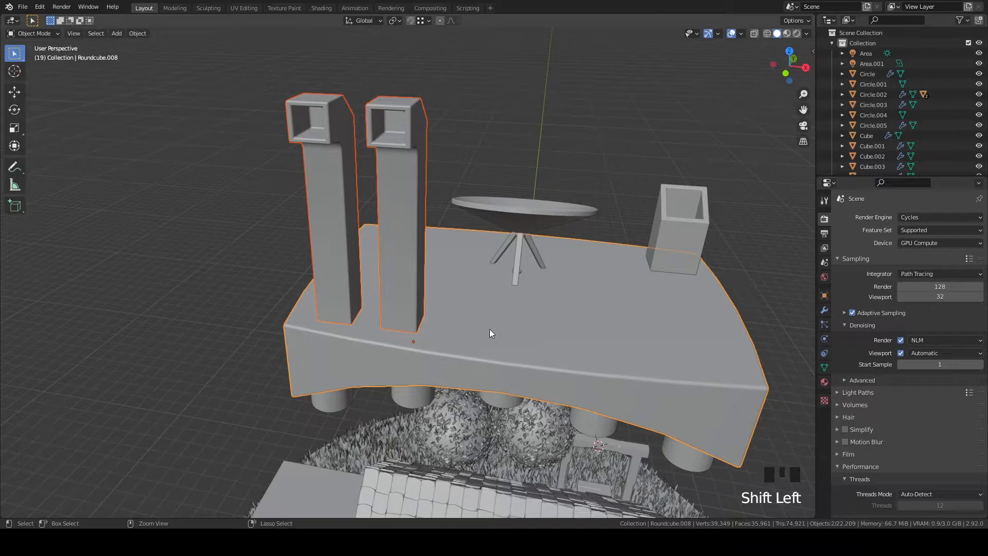
{"action": "key", "text": "ctrl+KP_Add"}
{"action": "middle_click_drag", "start_coordinate": [489, 334], "coordinate": [452, 306]}
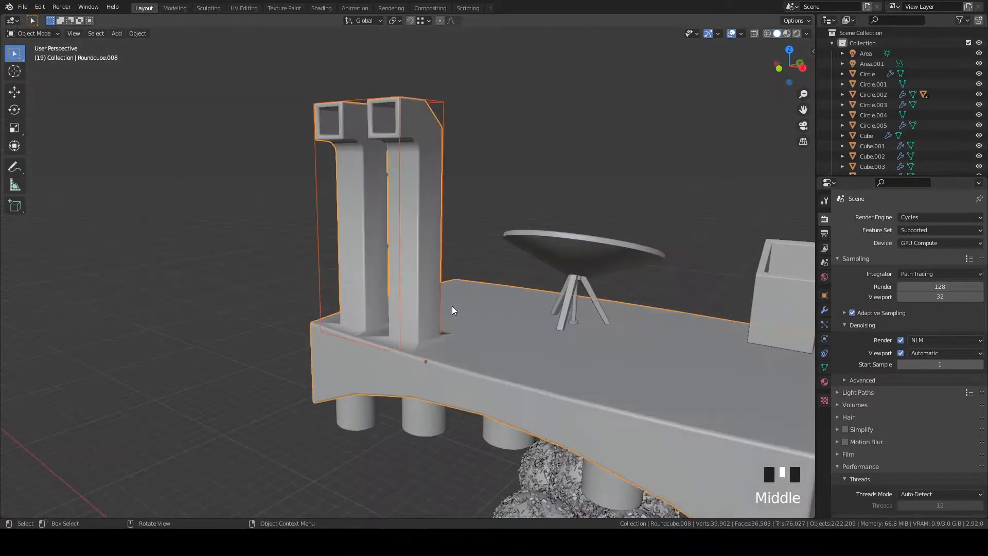
{"action": "scroll", "coordinate": [409, 199], "scroll_direction": "up", "scroll_amount": 3}
Reorder the platform's modifiers so that the bevel preview comes after the Boolean union
{"action": "left_click", "coordinate": [410, 199]}
{"action": "left_click", "coordinate": [824, 309]}
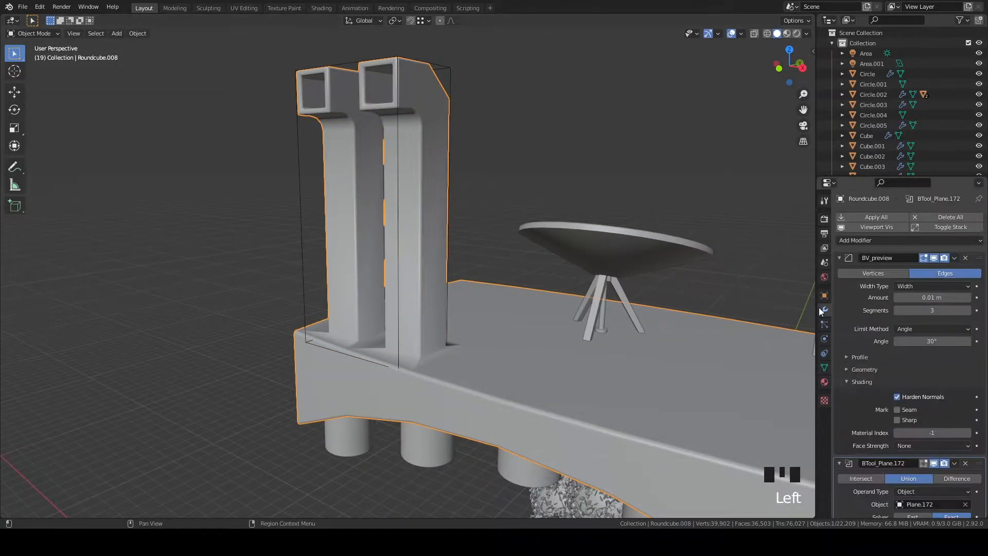
{"action": "scroll", "coordinate": [903, 335], "scroll_direction": "down", "scroll_amount": 3}
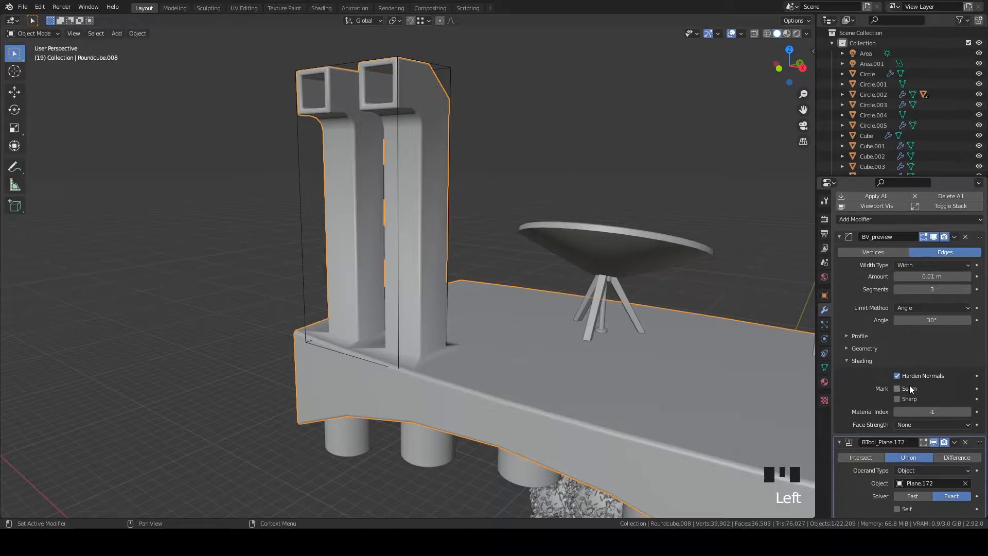
{"action": "left_click", "coordinate": [847, 237]}
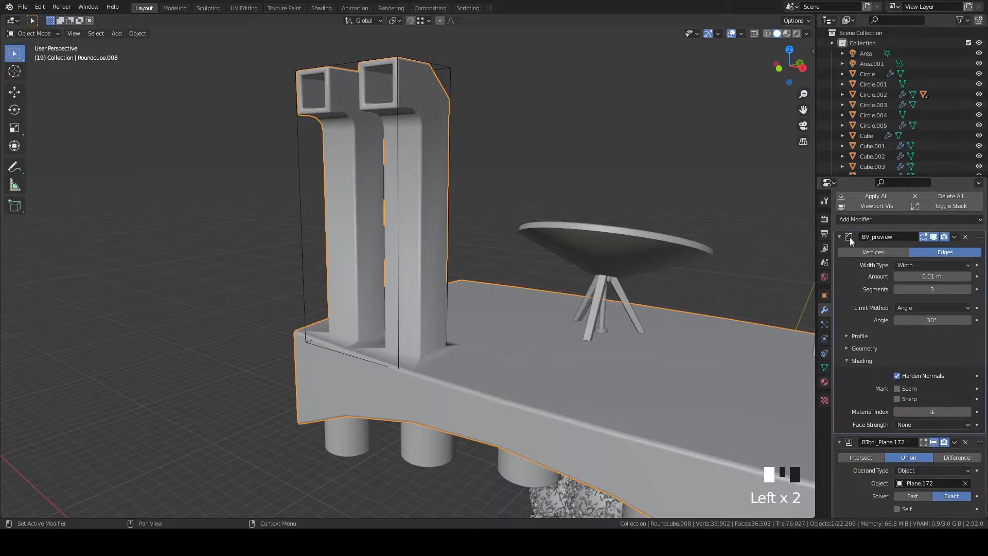
{"action": "left_click_drag", "start_coordinate": [984, 245], "coordinate": [980, 329]}
{"action": "left_click", "coordinate": [598, 369]}
{"action": "left_click", "coordinate": [578, 369]}
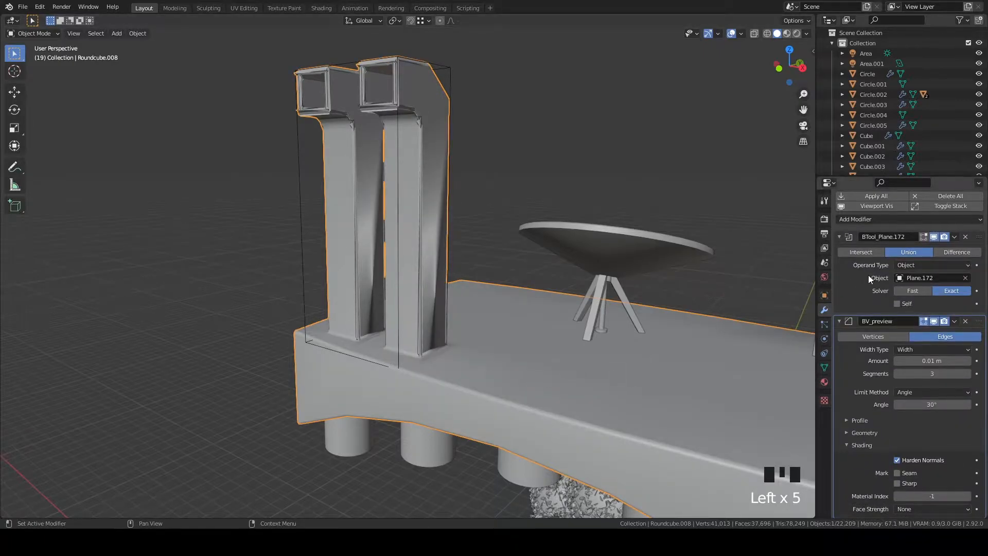
Remove the bevel preview modifier from the tall vents used as the Boolean operand
{"action": "left_click", "coordinate": [516, 329]}
{"action": "middle_click_drag", "start_coordinate": [517, 328], "coordinate": [455, 228]}
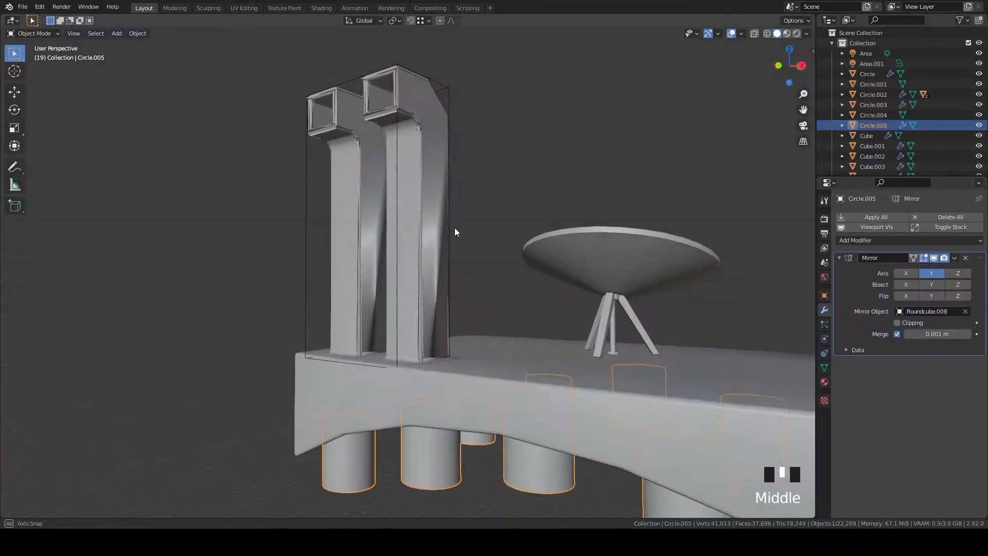
{"action": "left_click", "coordinate": [519, 360]}
{"action": "middle_click_drag", "start_coordinate": [525, 343], "coordinate": [398, 135]}
{"action": "left_click", "coordinate": [405, 152]}
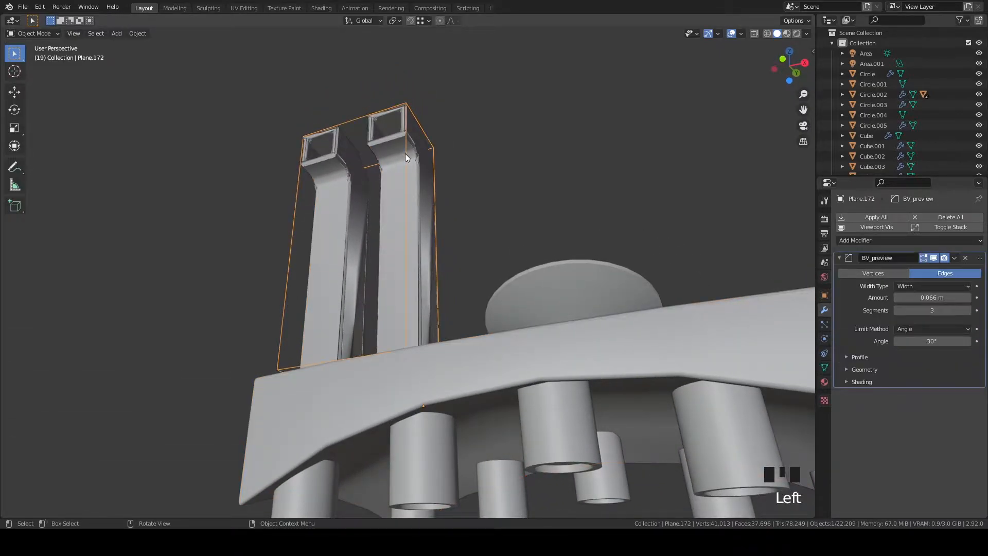
{"action": "left_click", "coordinate": [964, 257]}
{"action": "middle_click_drag", "start_coordinate": [561, 314], "coordinate": [518, 329]}
{"action": "scroll", "coordinate": [575, 413], "scroll_direction": "up", "scroll_amount": 3}
{"action": "middle_click_drag", "start_coordinate": [575, 413], "coordinate": [609, 353]}
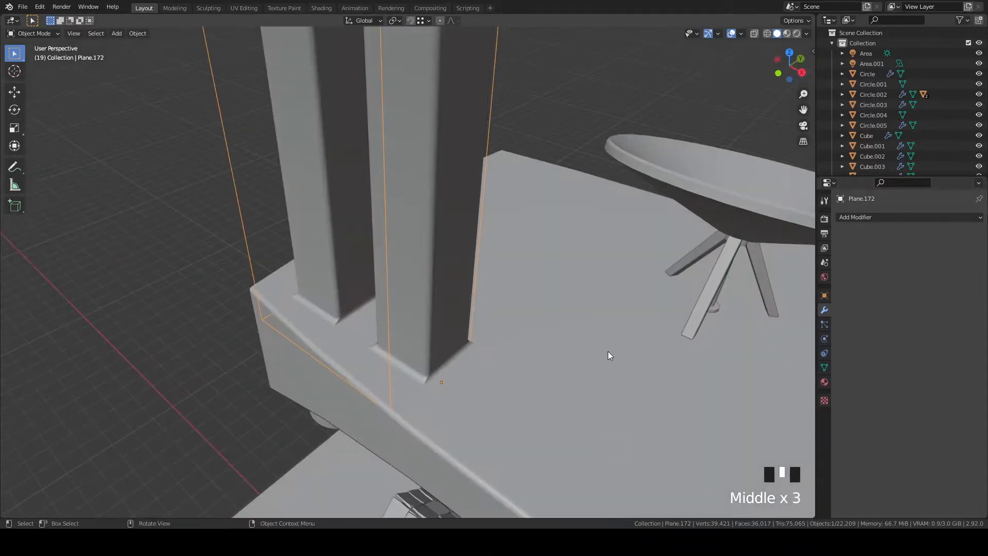
Return to the camera view and set the platform's bevel modifier amount to 0.006 m
{"action": "key", "text": "grave"}
{"action": "scroll", "coordinate": [430, 376], "scroll_direction": "up", "scroll_amount": 4}
{"action": "scroll", "coordinate": [430, 375], "scroll_direction": "up", "scroll_amount": 1}
{"action": "middle_click_drag", "start_coordinate": [417, 344], "coordinate": [515, 349], "text": "shift"}
{"action": "left_click", "coordinate": [520, 346]}
{"action": "mouse_move", "coordinate": [944, 382]}
{"action": "left_mouse_down", "text": "shift"}
{"action": "mouse_move", "coordinate": [921, 381]}
{"action": "mouse_move", "coordinate": [932, 382]}
{"action": "left_mouse_up", "text": "shift"}
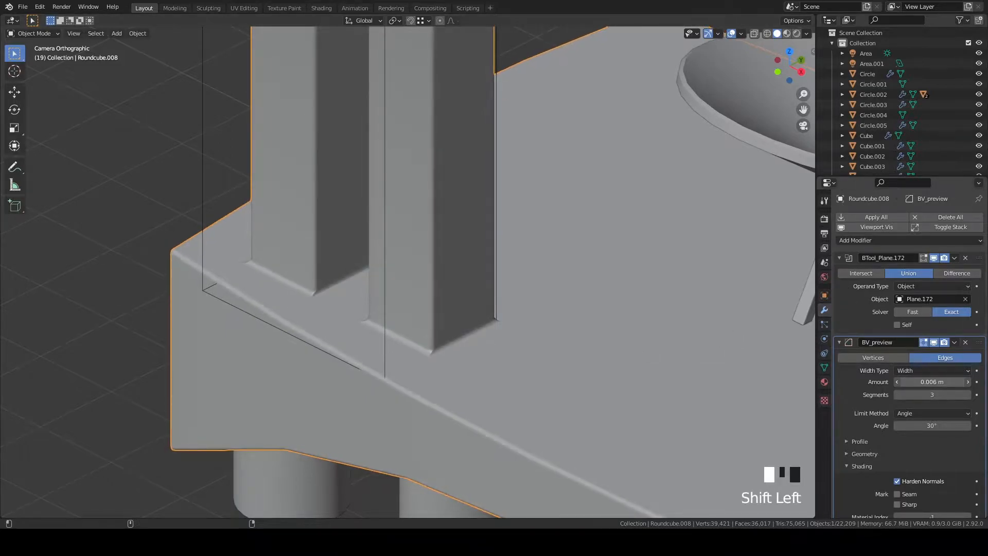
{"action": "scroll", "coordinate": [580, 353], "scroll_direction": "down", "scroll_amount": 4}
Recalculate the normals of all faces on the two tall vents
{"action": "left_click", "coordinate": [449, 196]}
{"action": "left_click", "coordinate": [449, 193]}
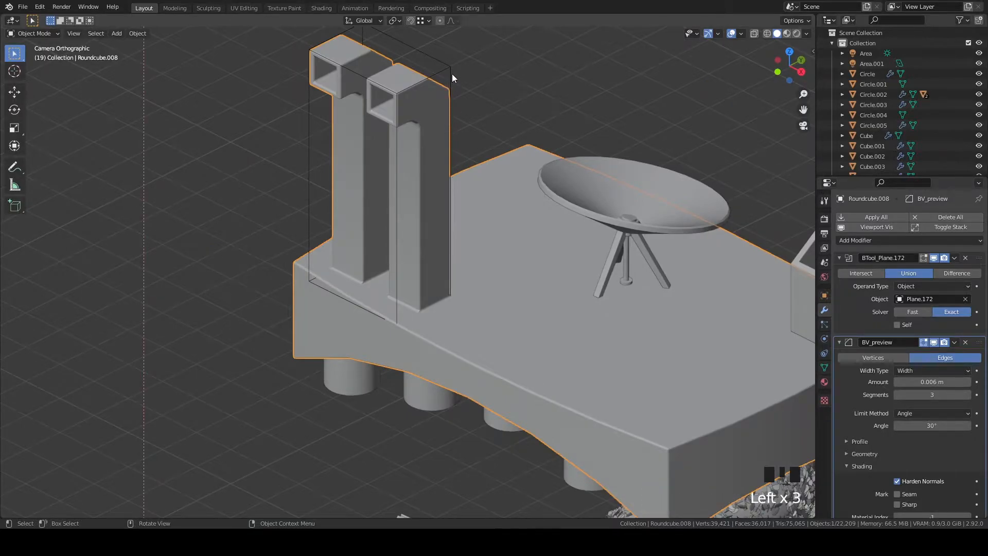
{"action": "left_click", "coordinate": [452, 73]}
{"action": "key", "text": "Tab"}
{"action": "key", "text": "a"}
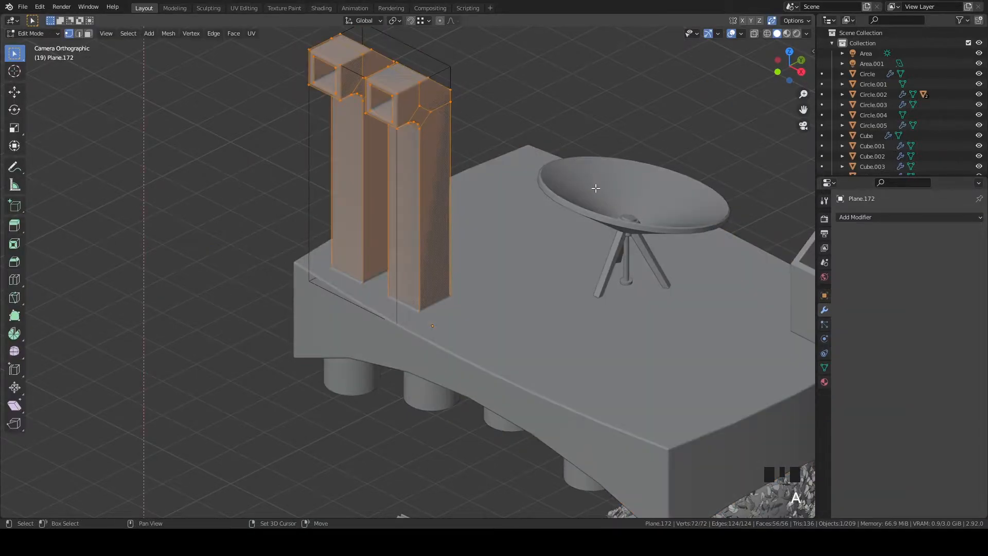
{"action": "key", "text": "shift+n"}
{"action": "scroll", "coordinate": [515, 268], "scroll_direction": "up", "scroll_amount": 5}
{"action": "key", "text": "Tab"}
Recalculate the normals of all faces on the raised platform
{"action": "left_click", "coordinate": [538, 327]}
{"action": "key", "text": "Tab"}
{"action": "key", "text": "a"}
{"action": "key", "text": "shift+n"}
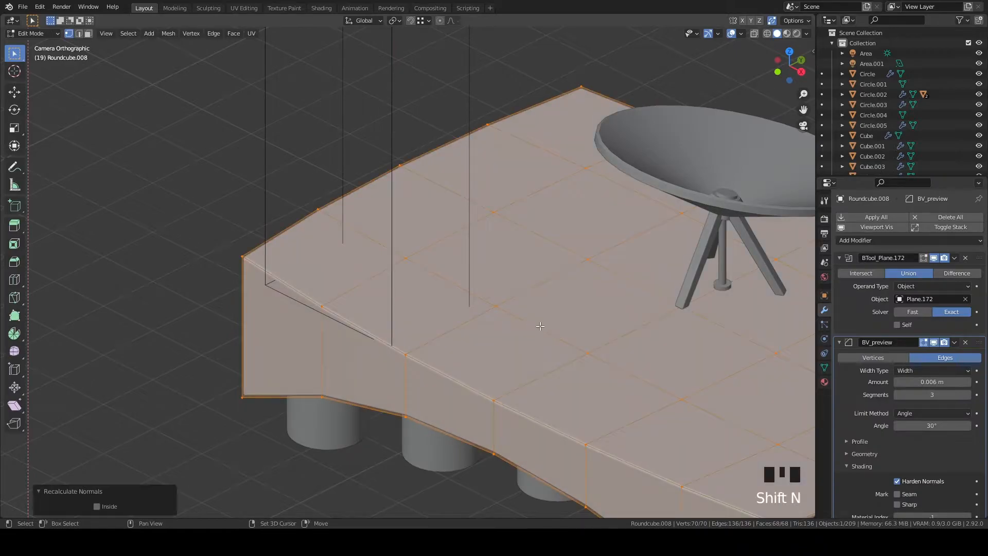
{"action": "key", "text": "Tab"}
Merge the slanted open box at the platform's corner into the platform with a Bool Tool union
{"action": "left_click", "coordinate": [394, 296]}
{"action": "middle_click_drag", "start_coordinate": [395, 296], "coordinate": [523, 341], "text": "shift"}
{"action": "scroll", "coordinate": [656, 309], "scroll_direction": "up", "scroll_amount": 4}
{"action": "left_click", "coordinate": [656, 310]}
{"action": "middle_click_drag", "start_coordinate": [655, 309], "coordinate": [494, 343], "text": "shift"}
{"action": "left_click", "coordinate": [494, 343], "text": "shift"}
{"action": "key", "text": "ctrl+KP_Add"}
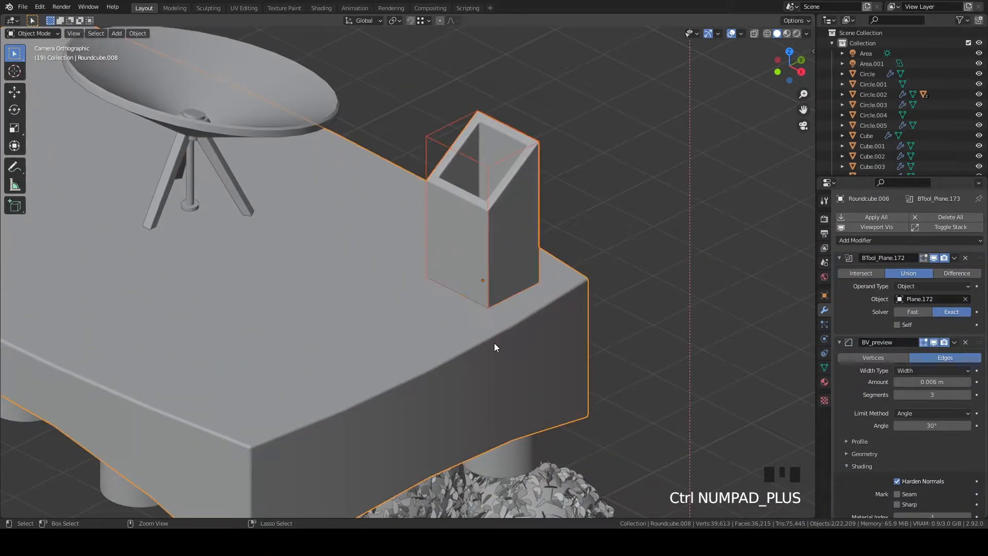
Move the platform's bevel modifier below the slanted box's union modifier and delete the box's own modifier
{"action": "scroll", "coordinate": [494, 343], "scroll_direction": "up", "scroll_amount": 3}
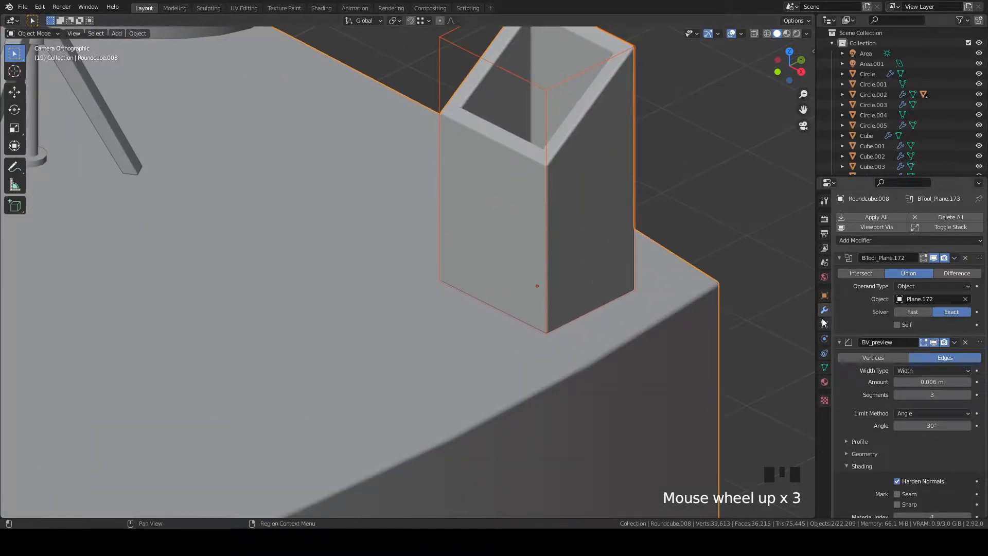
{"action": "left_click", "coordinate": [689, 367]}
{"action": "scroll", "coordinate": [921, 368], "scroll_direction": "down", "scroll_amount": 5}
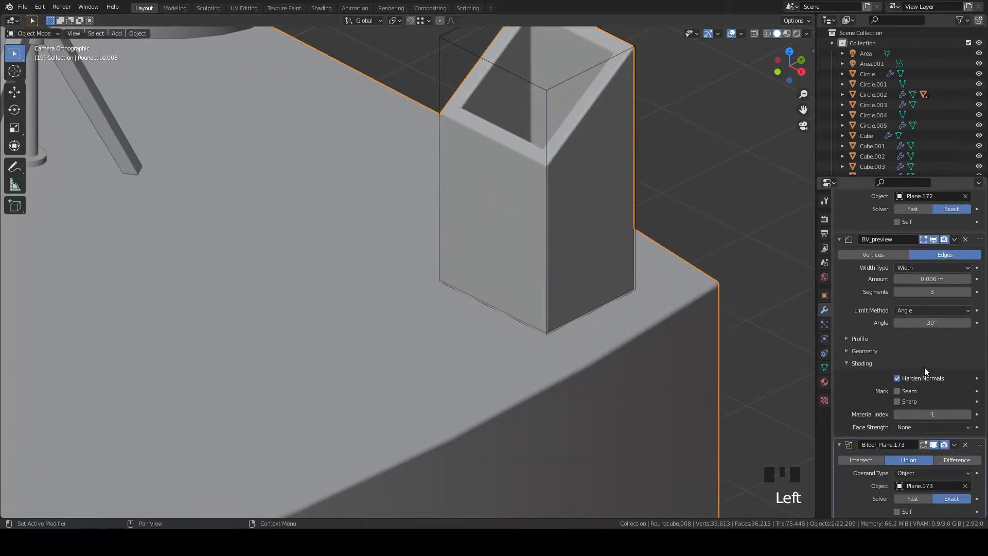
{"action": "left_click_drag", "start_coordinate": [979, 239], "coordinate": [943, 525]}
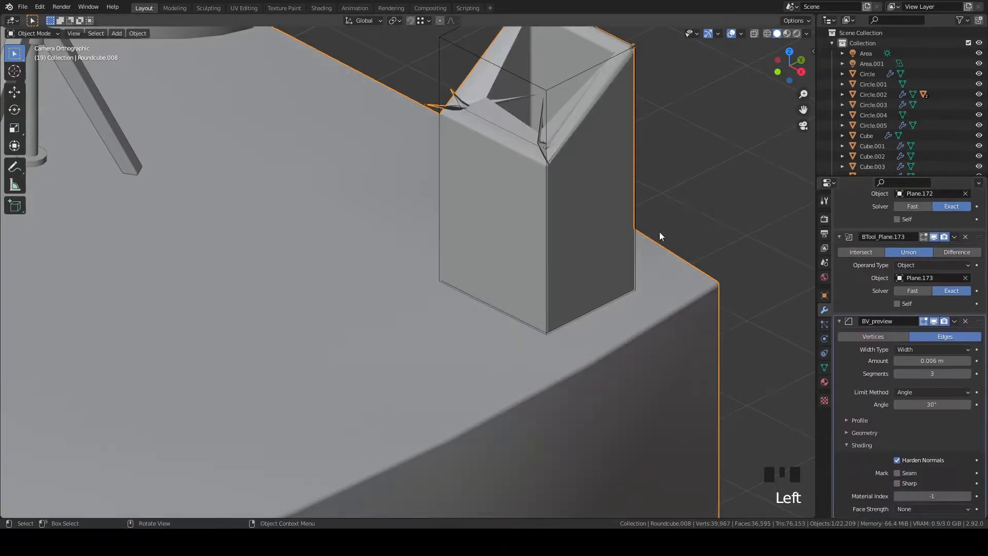
{"action": "left_click", "coordinate": [633, 155]}
{"action": "left_click", "coordinate": [966, 258]}
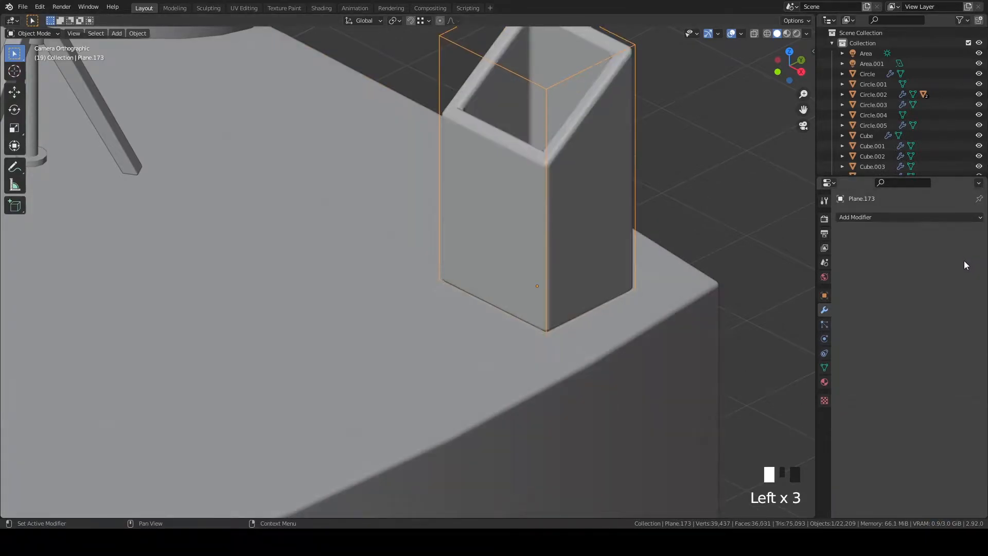
In the slanted box's mesh, move the four outer bottom corner vertices slightly down along Z into the platform
{"action": "key", "text": "Tab"}
{"action": "key", "text": "z"}
{"action": "left_click", "coordinate": [402, 278]}
{"action": "left_click_drag", "start_coordinate": [396, 211], "coordinate": [716, 376]}
{"action": "key", "text": "z"}
{"action": "left_click", "coordinate": [676, 332]}
{"action": "key", "text": "z"}
{"action": "left_click", "coordinate": [474, 313]}
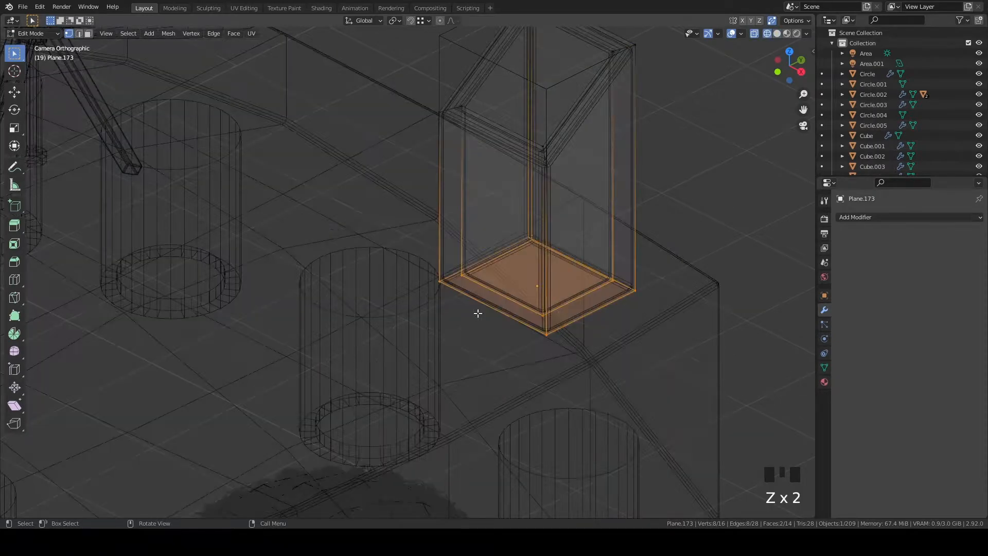
{"action": "left_click", "coordinate": [434, 280]}
{"action": "left_click", "coordinate": [621, 287], "text": "shift"}
{"action": "left_click", "coordinate": [622, 288], "text": "shift"}
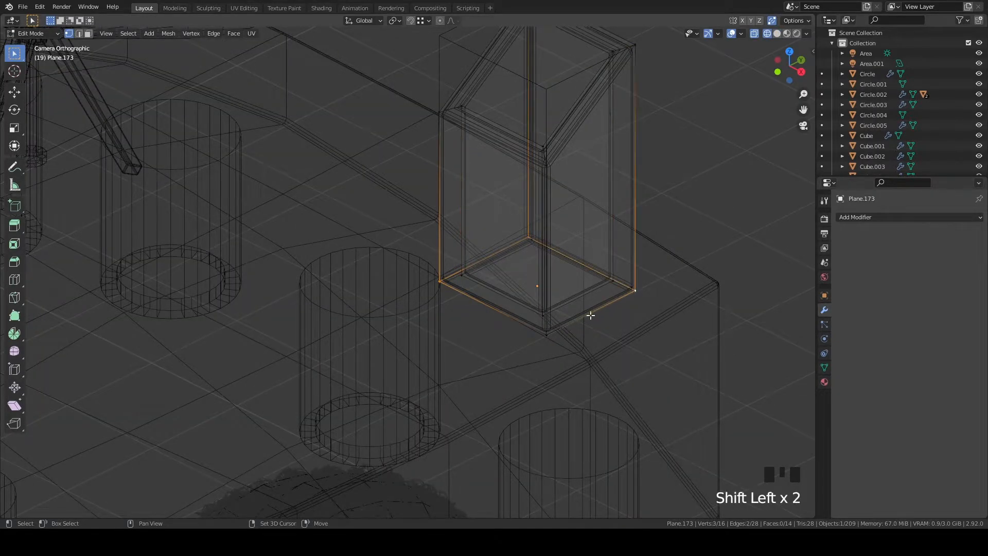
{"action": "left_click", "coordinate": [548, 333], "text": "shift"}
{"action": "key", "text": "z"}
{"action": "left_click", "coordinate": [734, 311]}
{"action": "scroll", "coordinate": [741, 355], "scroll_direction": "up", "scroll_amount": 3}
{"action": "key", "text": "g"}
{"action": "key", "text": "z"}
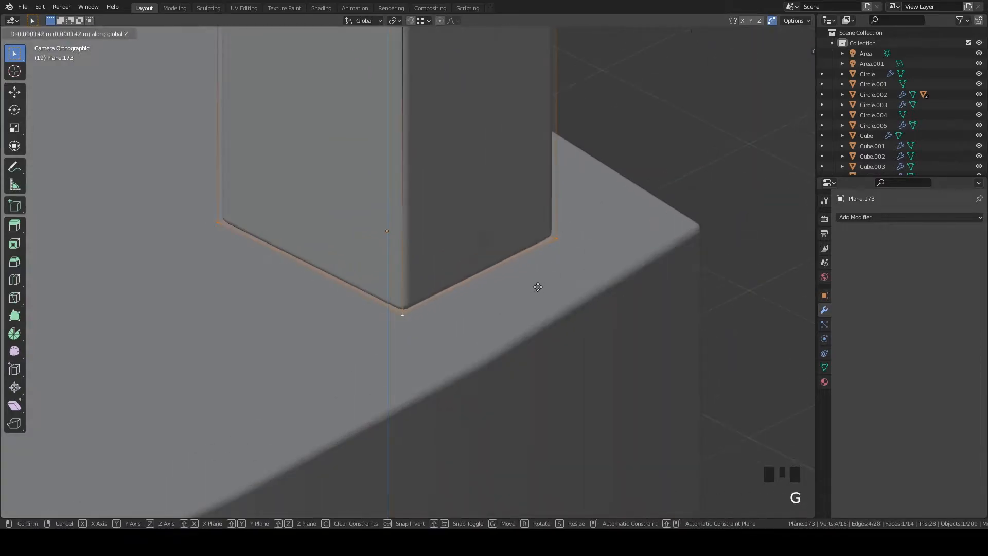
{"action": "left_click", "coordinate": [535, 305]}
{"action": "key", "text": "Tab"}
Save the file with the whole scene in the camera view
{"action": "scroll", "coordinate": [576, 291], "scroll_direction": "down", "scroll_amount": 6}
{"action": "scroll", "coordinate": [509, 324], "scroll_direction": "down", "scroll_amount": 5}
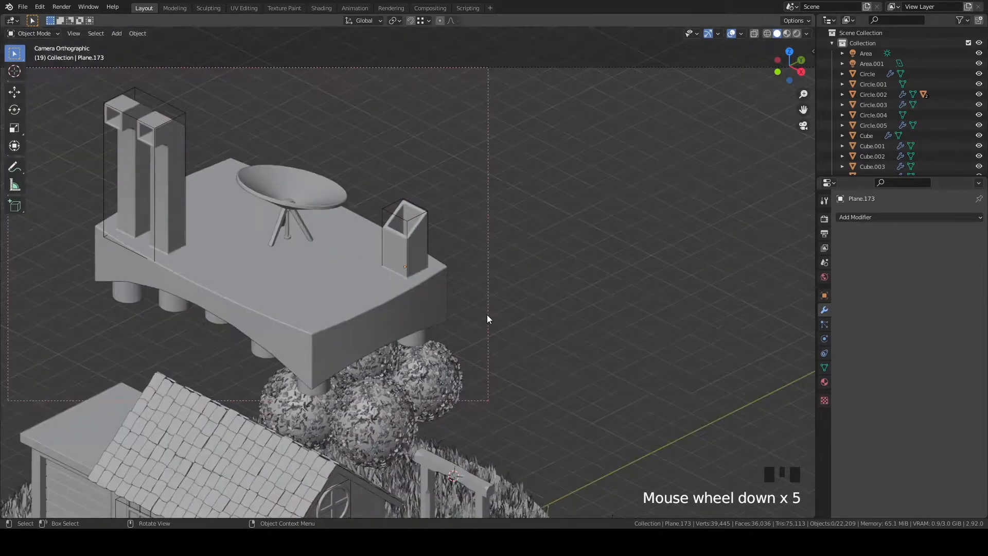
{"action": "middle_click_drag", "start_coordinate": [509, 324], "coordinate": [516, 342], "text": "shift"}
{"action": "key", "text": "ctrl+s"}
{"action": "scroll", "coordinate": [402, 329], "scroll_direction": "down", "scroll_amount": 4}
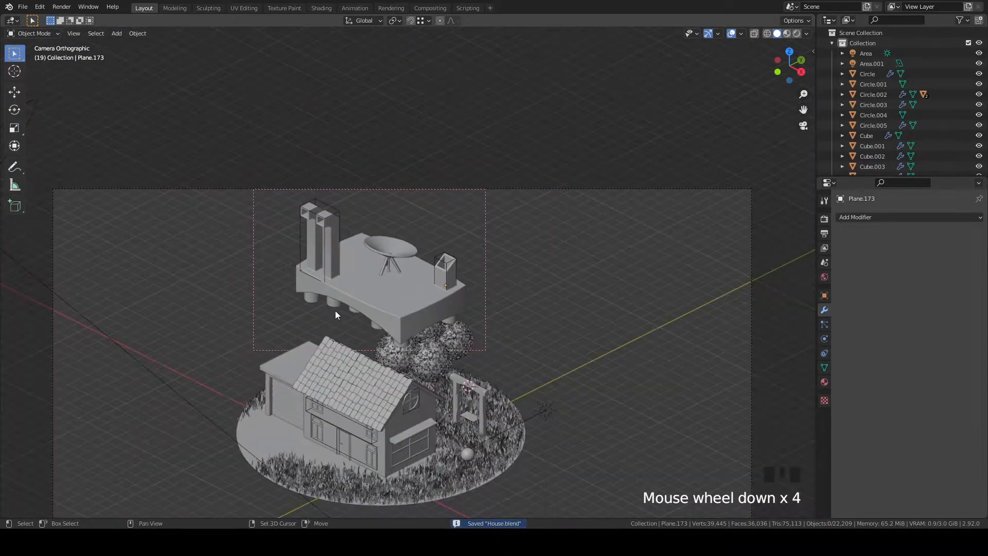
{"action": "scroll", "coordinate": [394, 291], "scroll_direction": "up", "scroll_amount": 3}
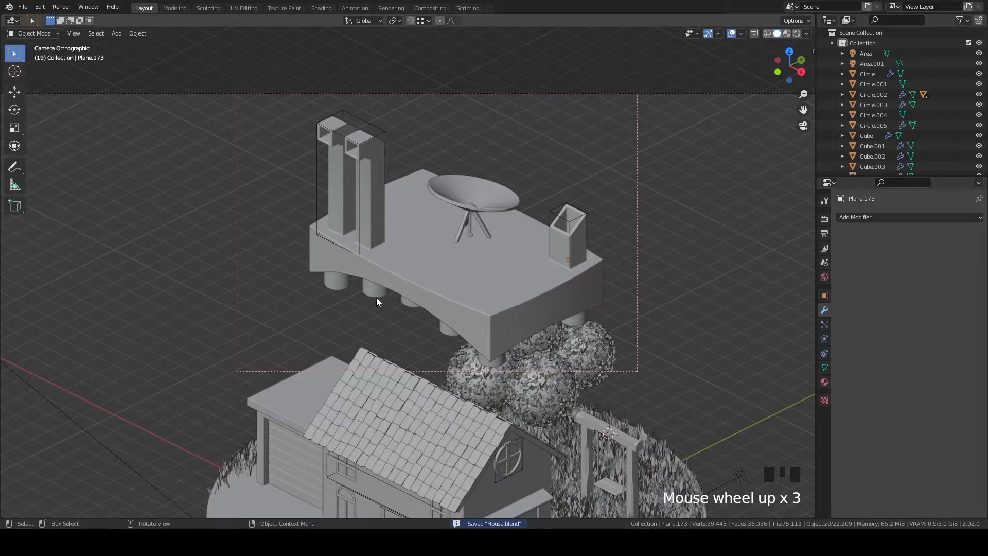
{"action": "scroll", "coordinate": [370, 288], "scroll_direction": "down", "scroll_amount": 6}
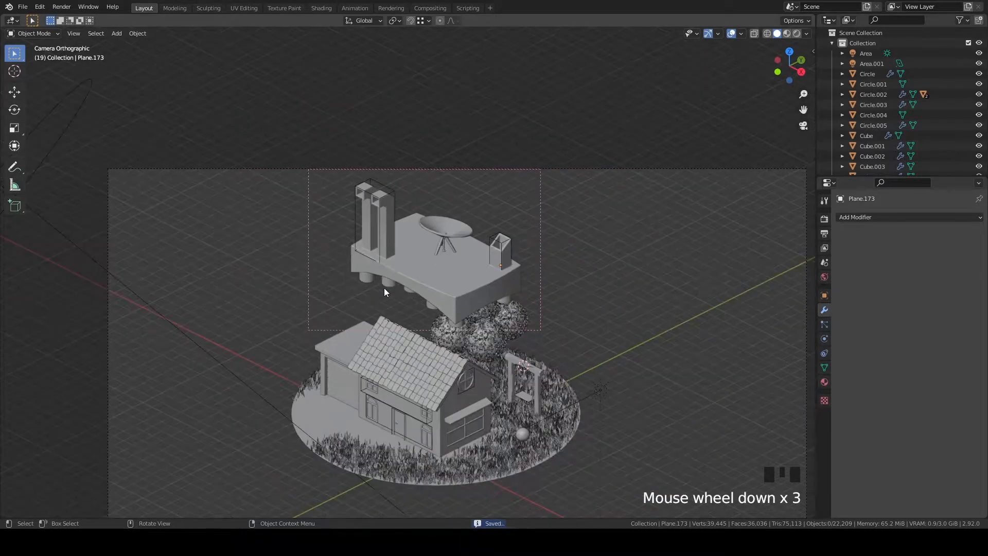
{"action": "scroll", "coordinate": [529, 329], "scroll_direction": "up", "scroll_amount": 4}
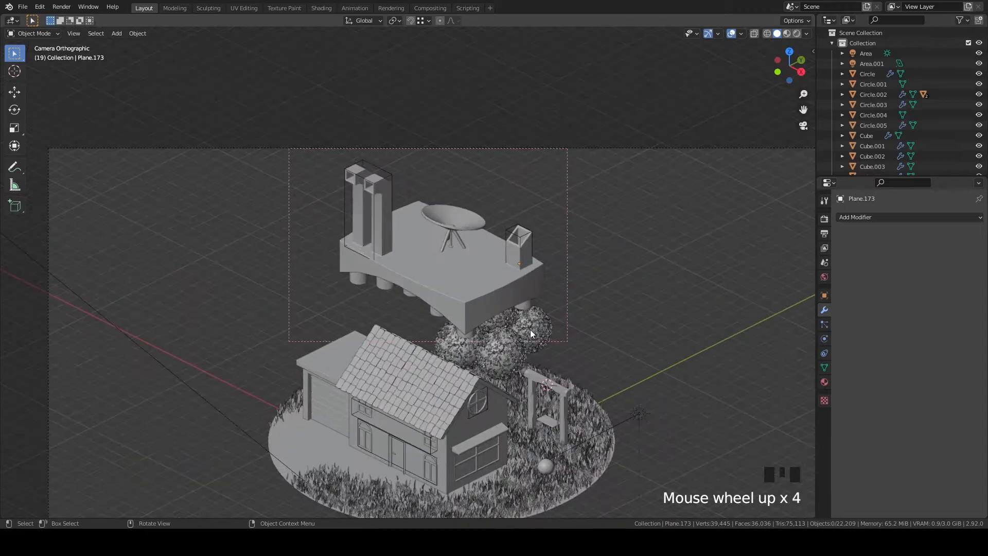
{"action": "scroll", "coordinate": [530, 329], "scroll_direction": "down", "scroll_amount": 6}
Redraw the camera's render region around the whole house scene and switch the viewport to rendered shading
{"action": "key", "text": "alt+h"}
{"action": "scroll", "coordinate": [562, 323], "scroll_direction": "up", "scroll_amount": 5}
{"action": "scroll", "coordinate": [563, 322], "scroll_direction": "down", "scroll_amount": 5}
{"action": "key", "text": "b"}
{"action": "left_click_drag", "start_coordinate": [221, 145], "coordinate": [665, 483]}
{"action": "scroll", "coordinate": [687, 415], "scroll_direction": "up", "scroll_amount": 5}
{"action": "middle_click_drag", "start_coordinate": [688, 415], "coordinate": [620, 360], "text": "shift"}
{"action": "scroll", "coordinate": [631, 359], "scroll_direction": "up", "scroll_amount": 2}
{"action": "key", "text": "z"}
{"action": "left_click", "coordinate": [748, 186]}
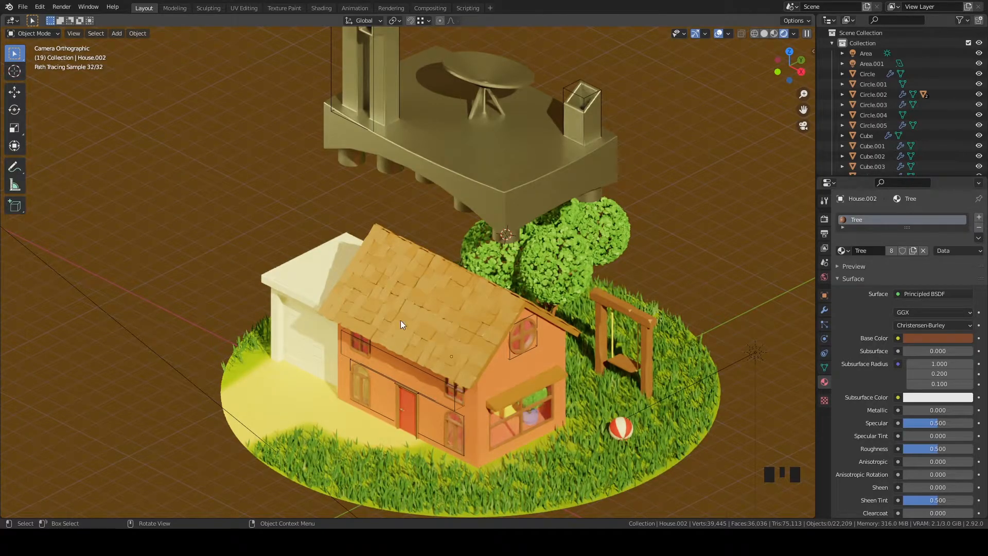
Bring the front of the garage into a perspective view with solid shading and save the file
{"action": "left_click", "coordinate": [324, 289]}
{"action": "key", "text": "grave"}
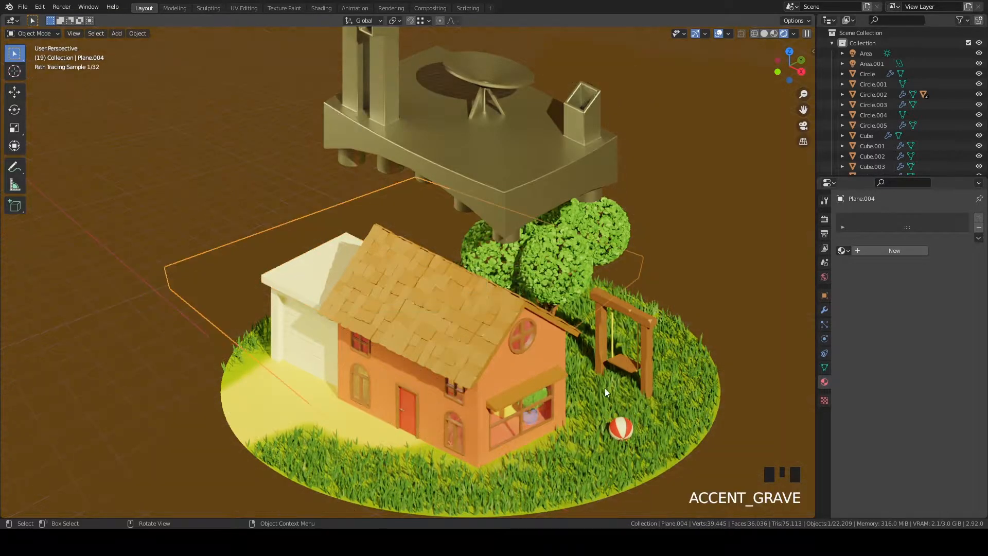
{"action": "mouse_move", "coordinate": [421, 256]}
{"action": "middle_mouse_down"}
{"action": "mouse_move", "coordinate": [507, 228]}
{"action": "mouse_move", "coordinate": [545, 232]}
{"action": "middle_mouse_up"}
{"action": "key", "text": "z"}
{"action": "left_click", "coordinate": [573, 231]}
{"action": "scroll", "coordinate": [501, 310], "scroll_direction": "down", "scroll_amount": 5}
{"action": "mouse_move", "coordinate": [500, 309]}
{"action": "middle_mouse_down"}
{"action": "mouse_move", "coordinate": [545, 297]}
{"action": "mouse_move", "coordinate": [523, 308]}
{"action": "middle_mouse_up"}
{"action": "key", "text": "ctrl+s"}
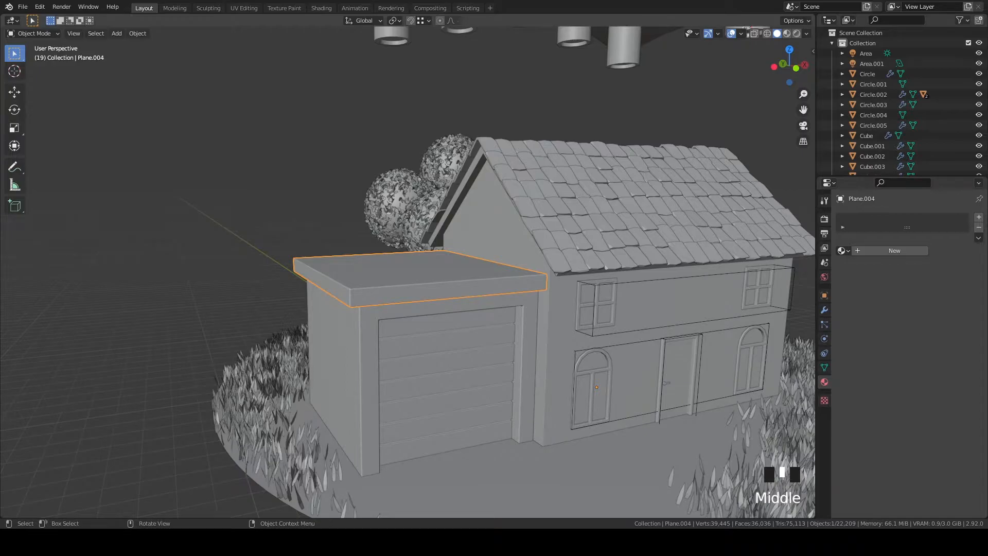
Give the garage door a new material with a slightly darkened light blue base color, previewed in rendered shading
{"action": "left_click", "coordinate": [477, 371]}
{"action": "left_click", "coordinate": [479, 370]}
{"action": "middle_click_drag", "start_coordinate": [478, 370], "coordinate": [643, 288]}
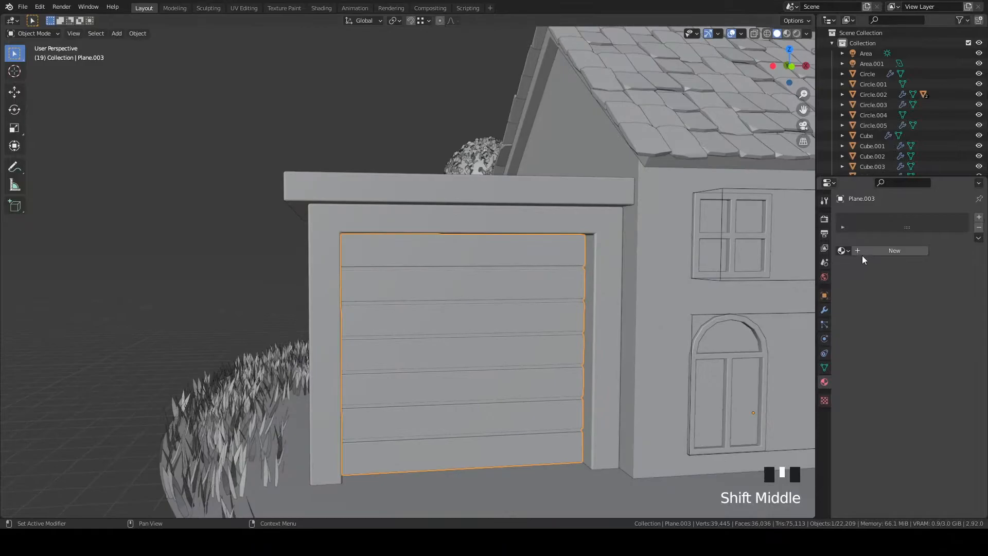
{"action": "left_click", "coordinate": [874, 251]}
{"action": "left_click", "coordinate": [925, 338]}
{"action": "left_click_drag", "start_coordinate": [928, 217], "coordinate": [912, 221]}
{"action": "key", "text": "z"}
{"action": "left_click", "coordinate": [642, 243]}
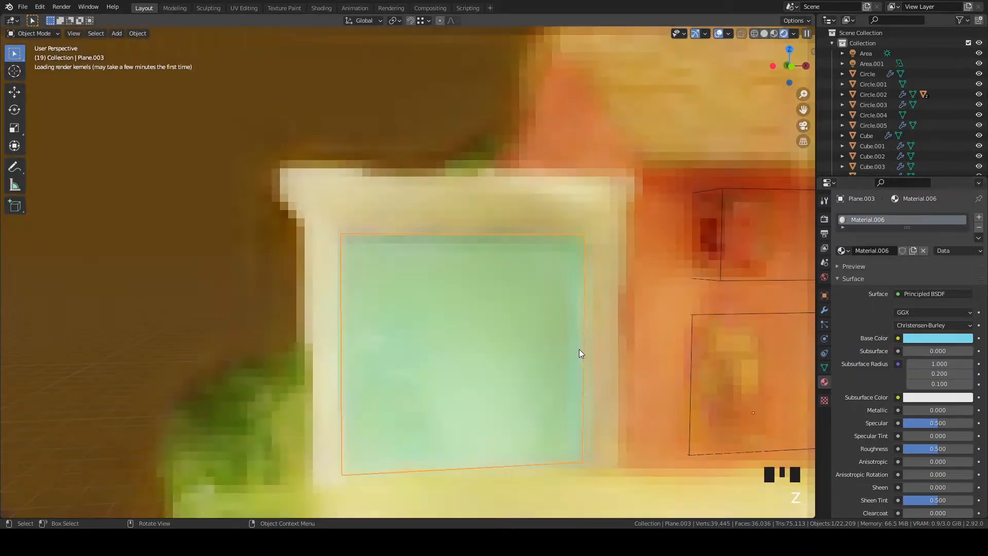
{"action": "left_click", "coordinate": [931, 338]}
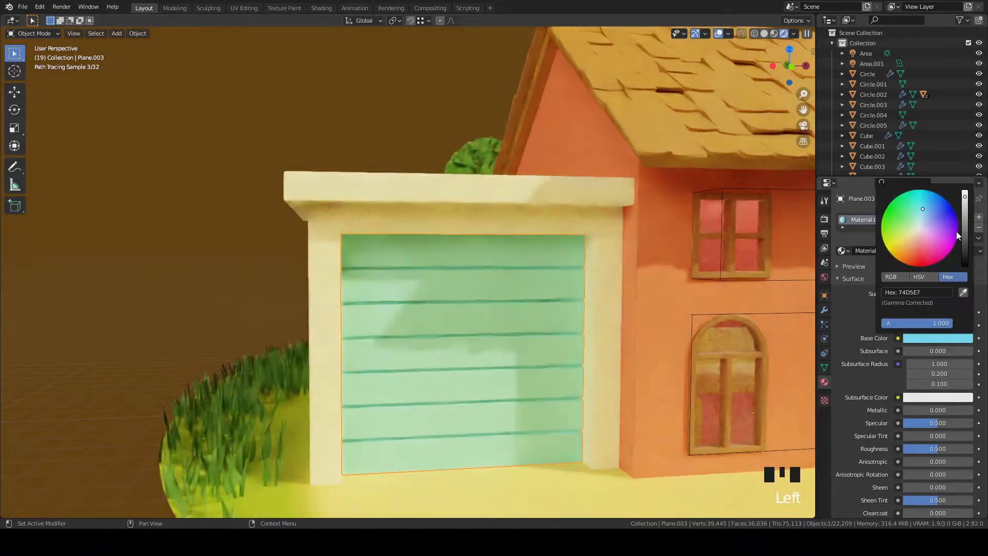
{"action": "left_click_drag", "start_coordinate": [964, 201], "coordinate": [965, 218]}
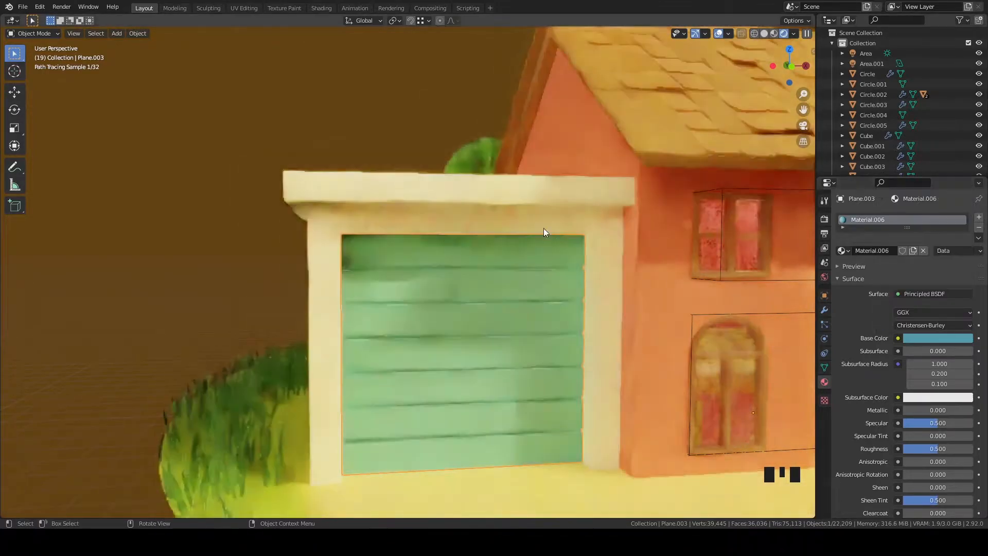
Assign the existing Roof material to the frame around the garage door
{"action": "left_click", "coordinate": [551, 212]}
{"action": "left_click", "coordinate": [844, 251]}
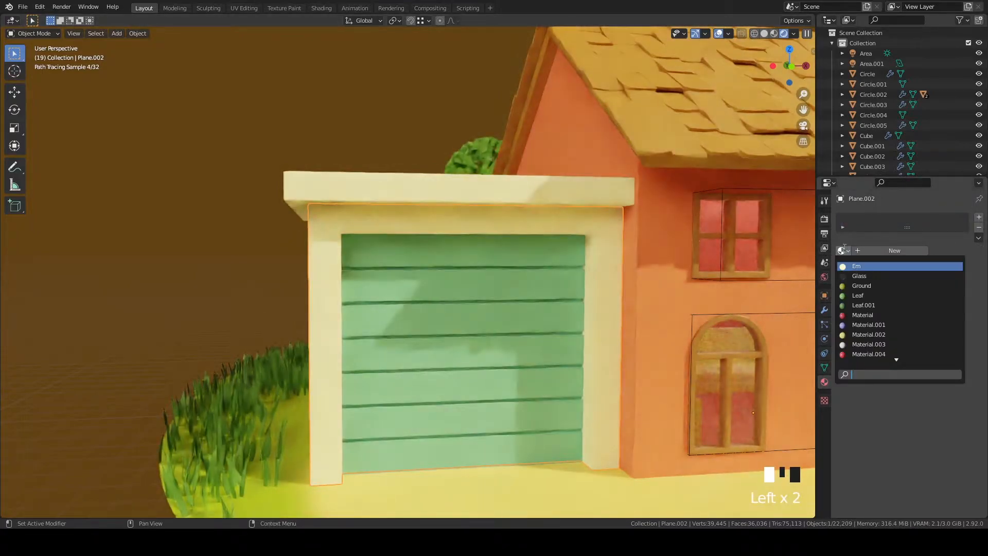
{"action": "type", "text": "K"}
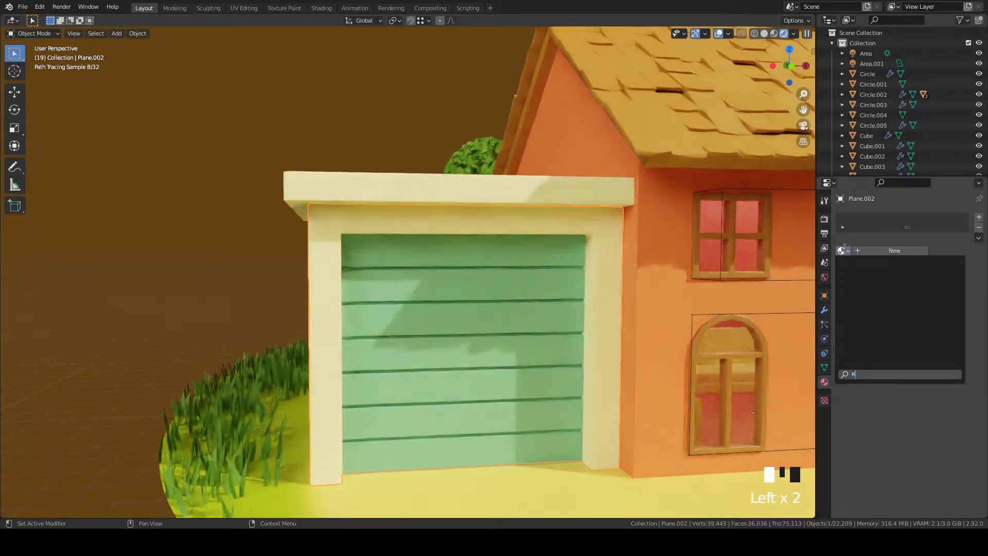
{"action": "key", "text": "BackSpace"}
{"action": "type", "text": "RO"}
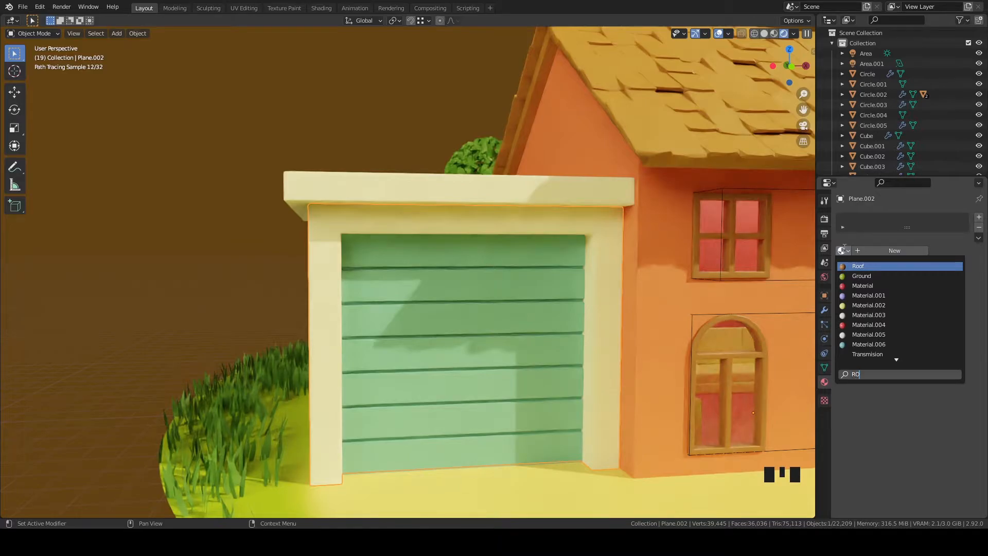
{"action": "left_click", "coordinate": [856, 265]}
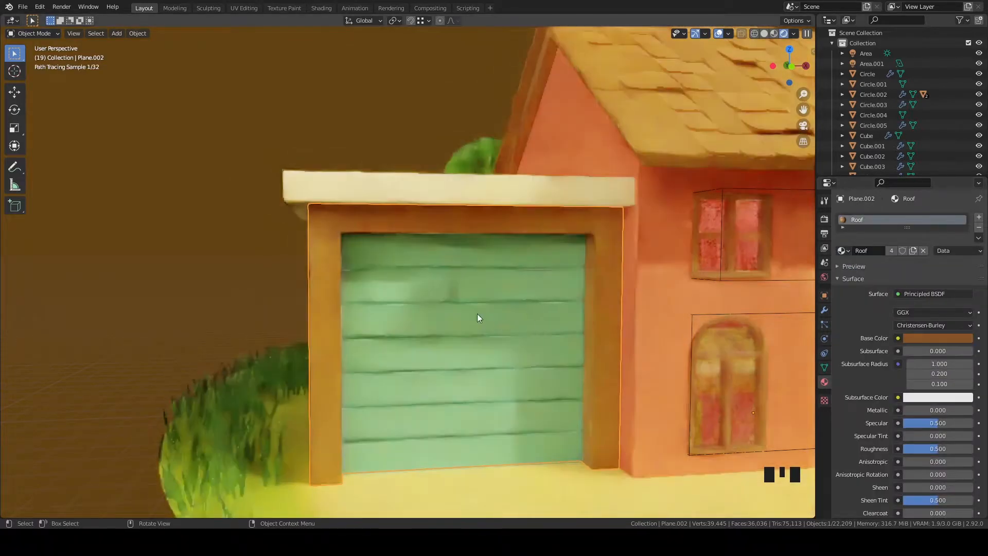
Select a tile on the house roof and brighten the Roof material's base color to hex A76831
{"action": "left_click", "coordinate": [477, 193]}
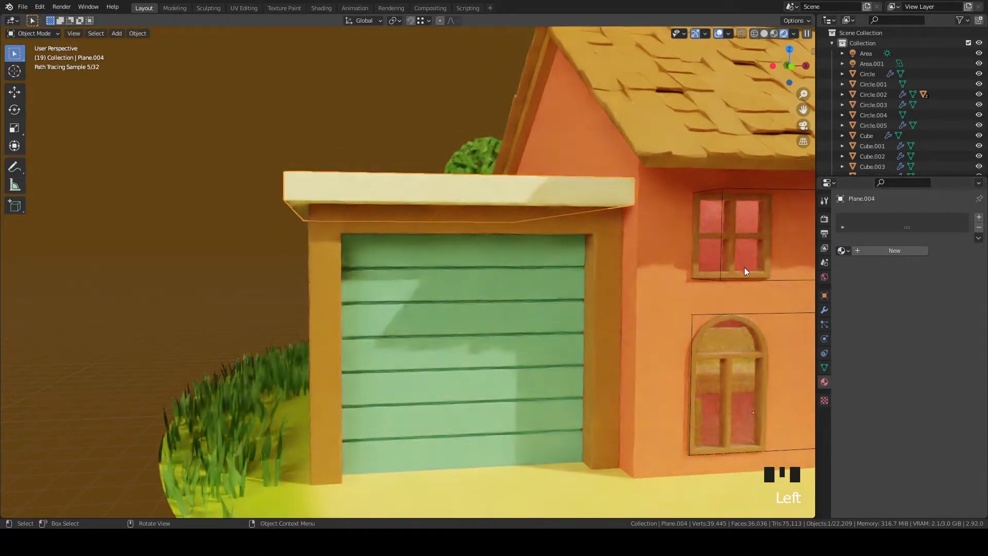
{"action": "left_click", "coordinate": [672, 144]}
{"action": "left_click", "coordinate": [948, 335]}
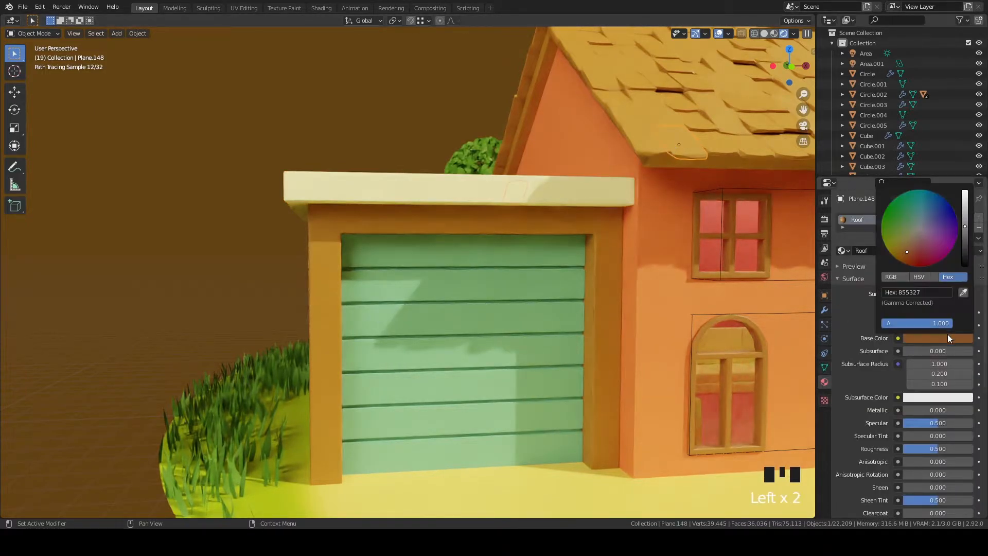
{"action": "left_click_drag", "start_coordinate": [964, 226], "coordinate": [964, 216]}
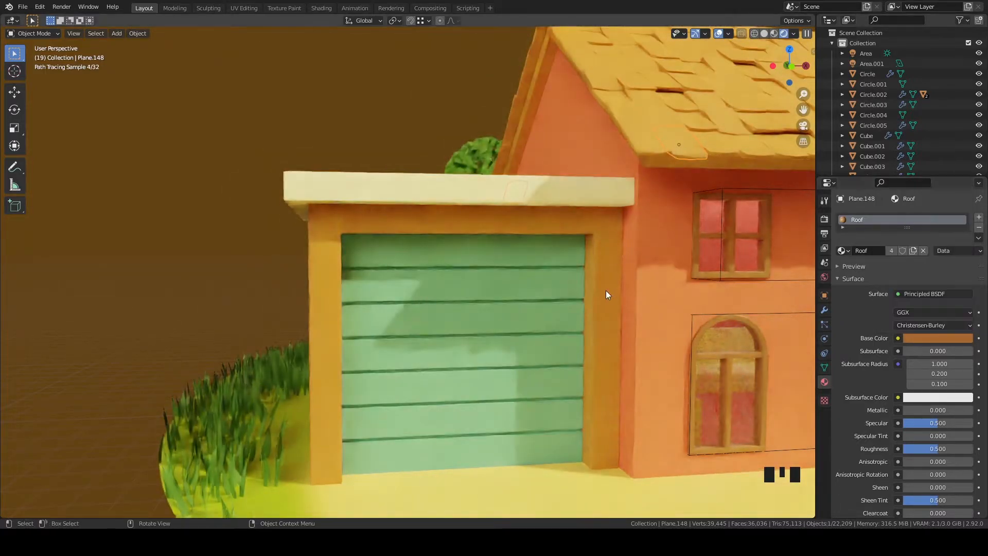
Try yellower and redder hues for the Roof material's base color and settle on hex A76524
{"action": "left_click", "coordinate": [907, 337]}
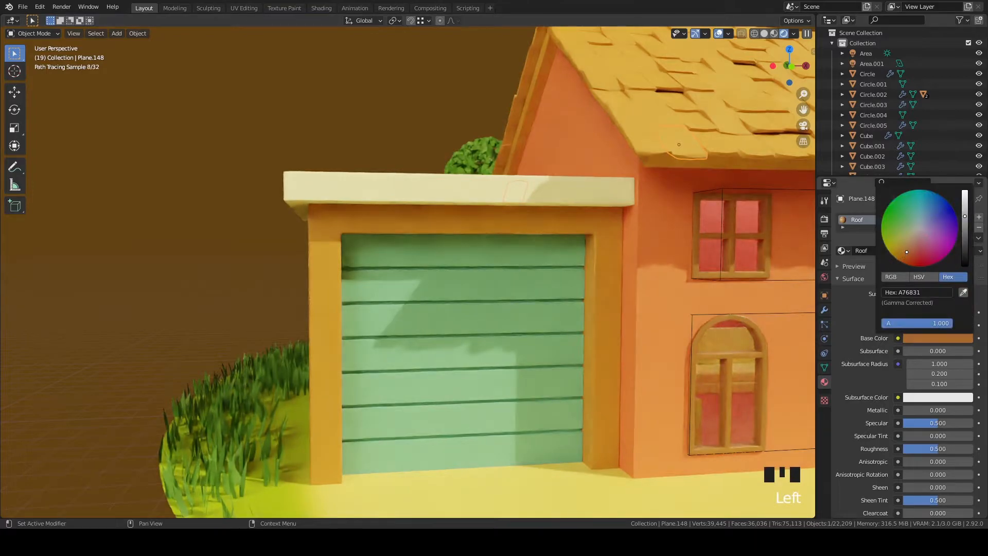
{"action": "left_click", "coordinate": [900, 250]}
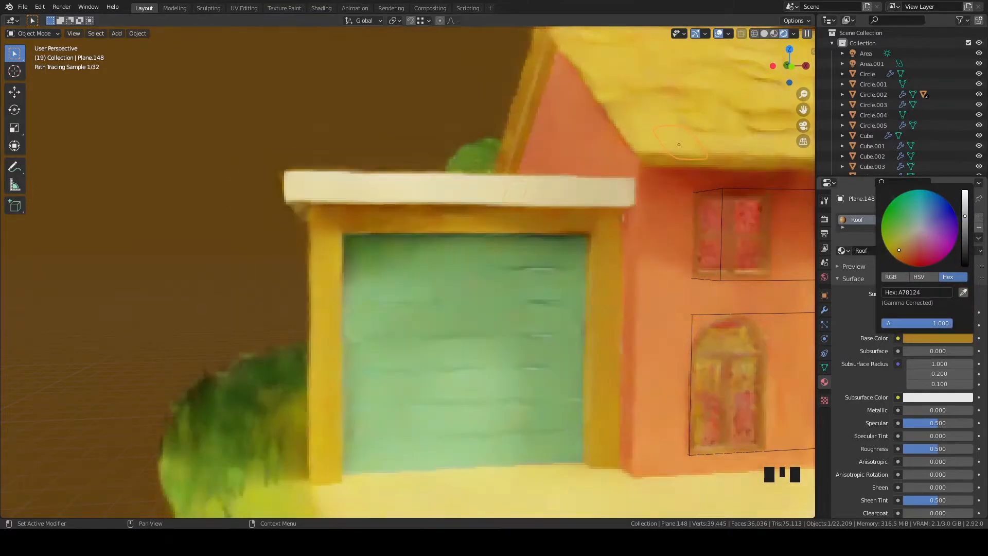
{"action": "left_click", "coordinate": [903, 251]}
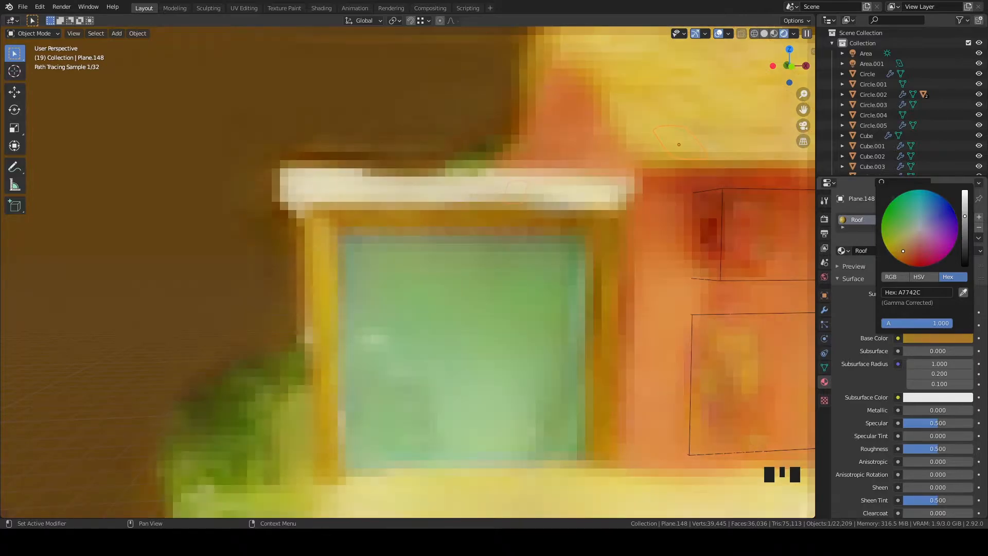
{"action": "left_click", "coordinate": [904, 252]}
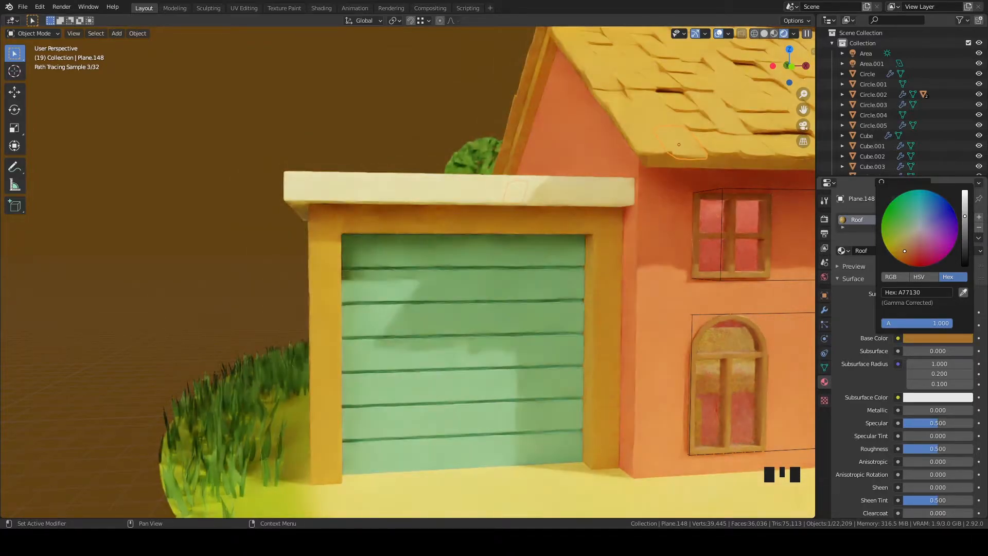
{"action": "left_click", "coordinate": [909, 259]}
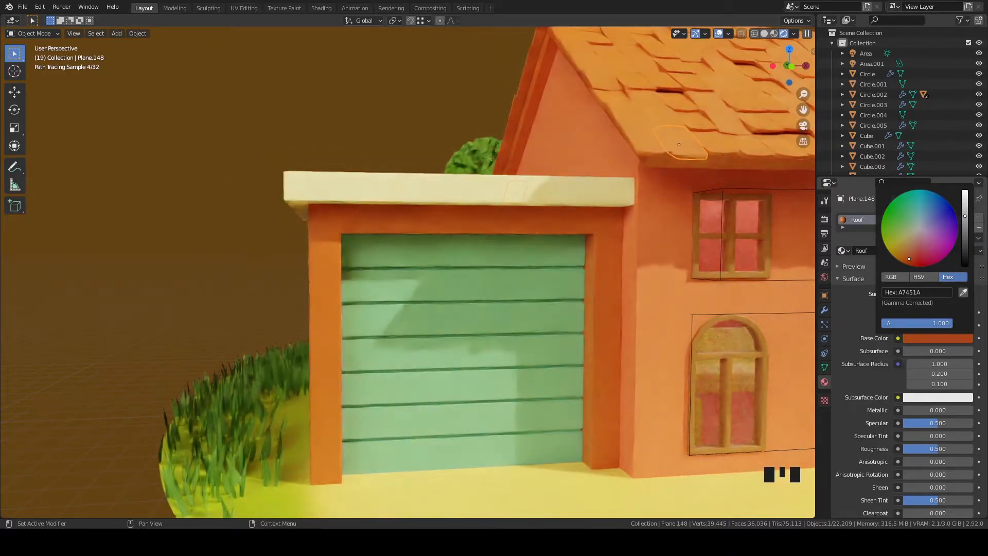
{"action": "left_click_drag", "start_coordinate": [909, 259], "coordinate": [904, 254]}
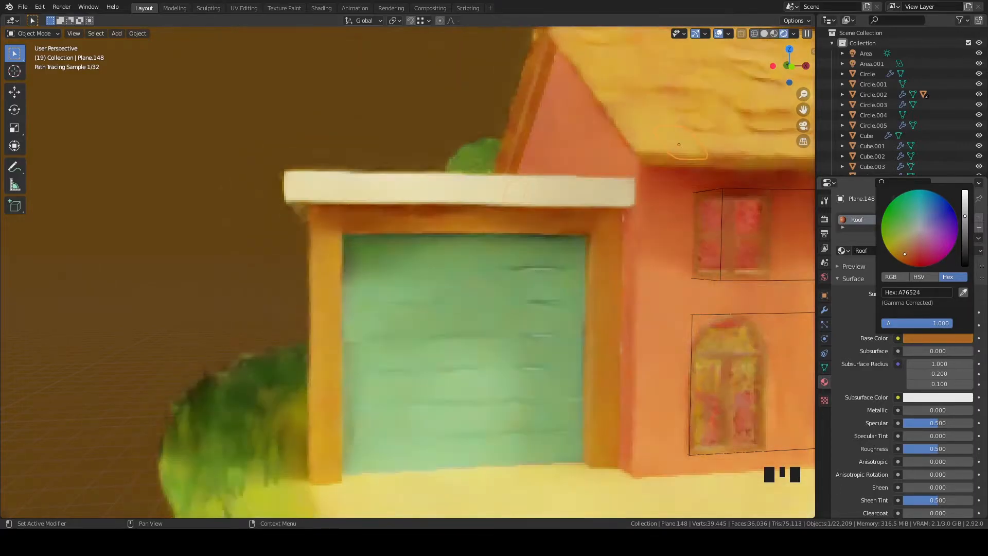
Give the flat white garage roof slab a new material with a darkened gray base color
{"action": "left_click", "coordinate": [472, 186]}
{"action": "scroll", "coordinate": [647, 234], "scroll_direction": "down", "scroll_amount": 5}
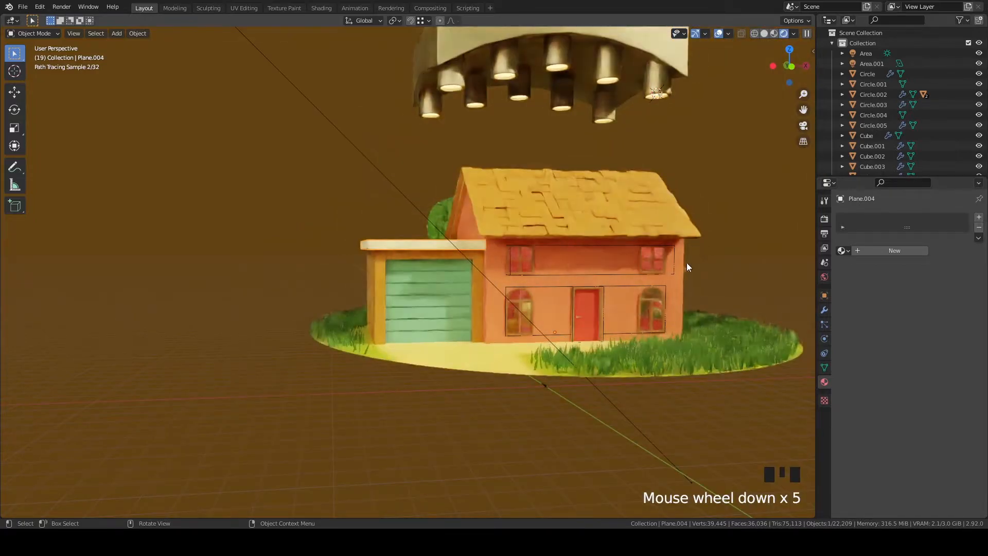
{"action": "scroll", "coordinate": [456, 239], "scroll_direction": "up", "scroll_amount": 2}
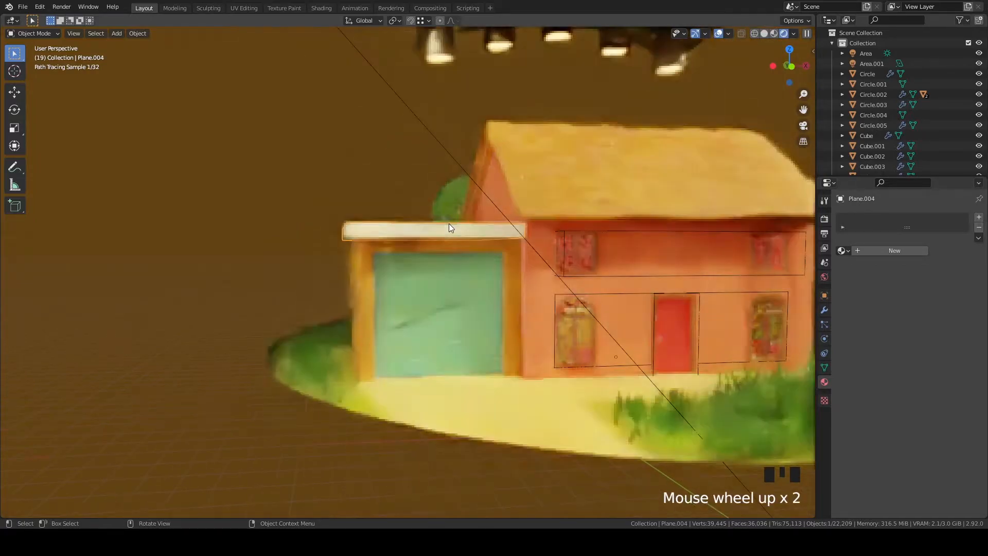
{"action": "left_click", "coordinate": [449, 224]}
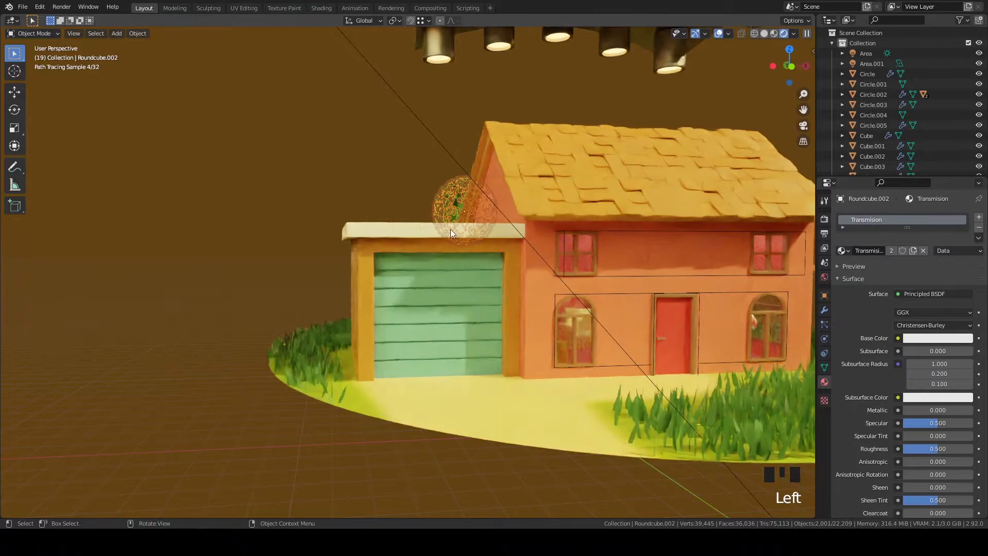
{"action": "left_click", "coordinate": [431, 226]}
{"action": "left_click", "coordinate": [881, 251]}
{"action": "left_click", "coordinate": [933, 335]}
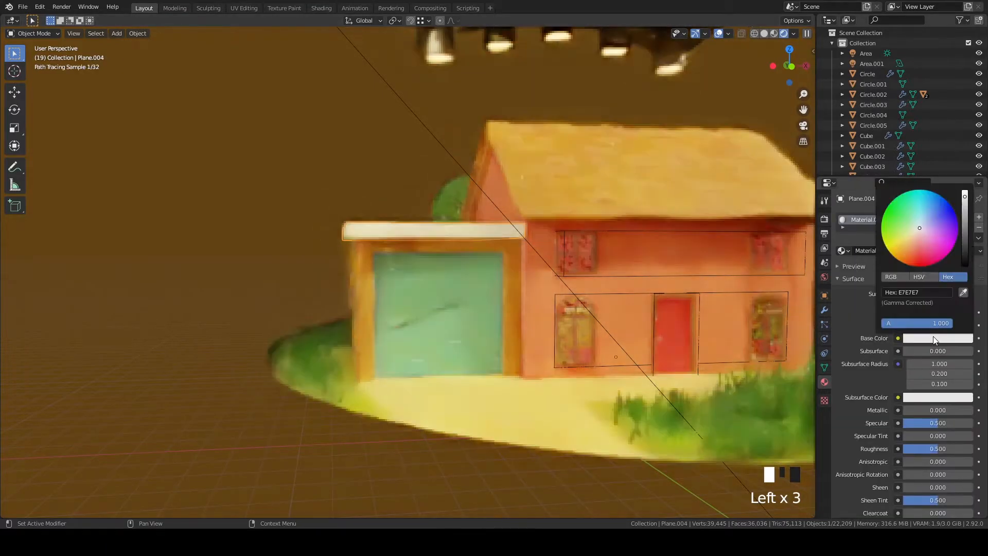
{"action": "left_click", "coordinate": [964, 237]}
{"action": "key", "text": "grave"}
Select the garage door in the camera view and set its material's base color to blue, hex 2755A8
{"action": "left_click", "coordinate": [662, 346]}
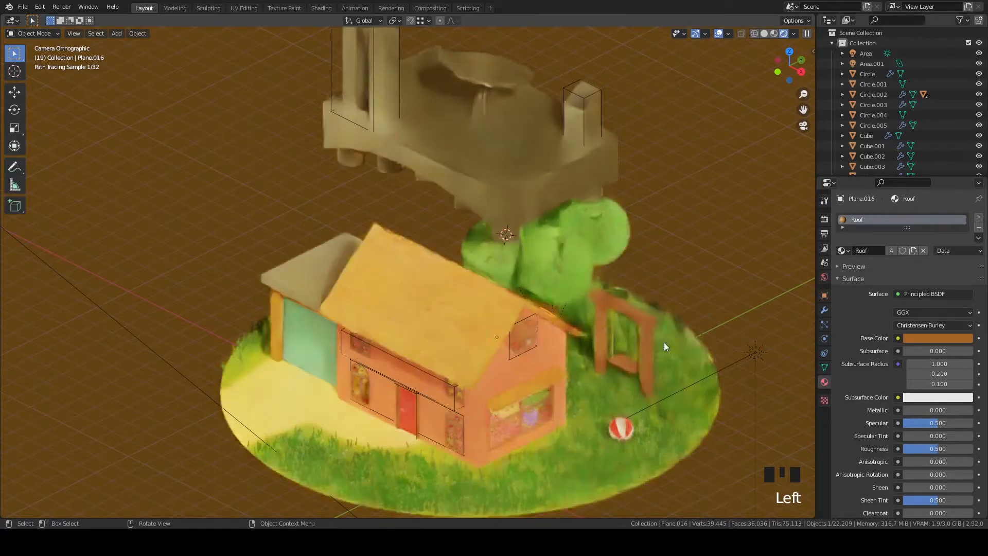
{"action": "left_click", "coordinate": [324, 351]}
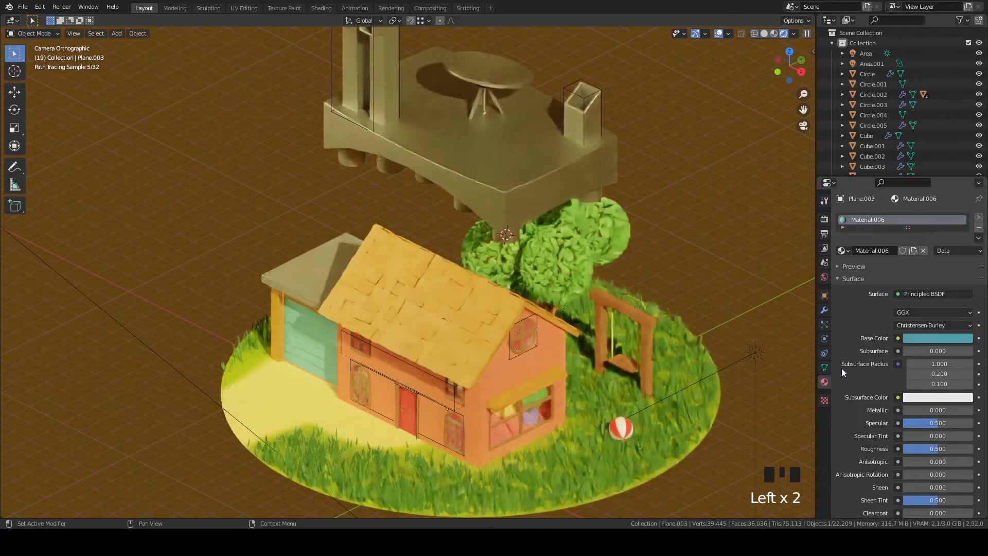
{"action": "left_click", "coordinate": [935, 338]}
{"action": "left_click_drag", "start_coordinate": [922, 210], "coordinate": [937, 206]}
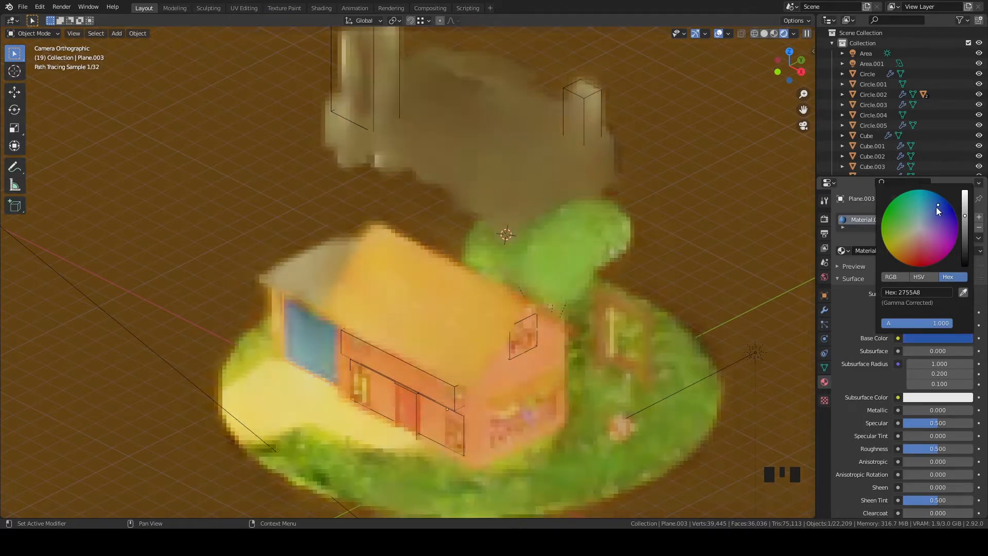
{"action": "left_click", "coordinate": [279, 221]}
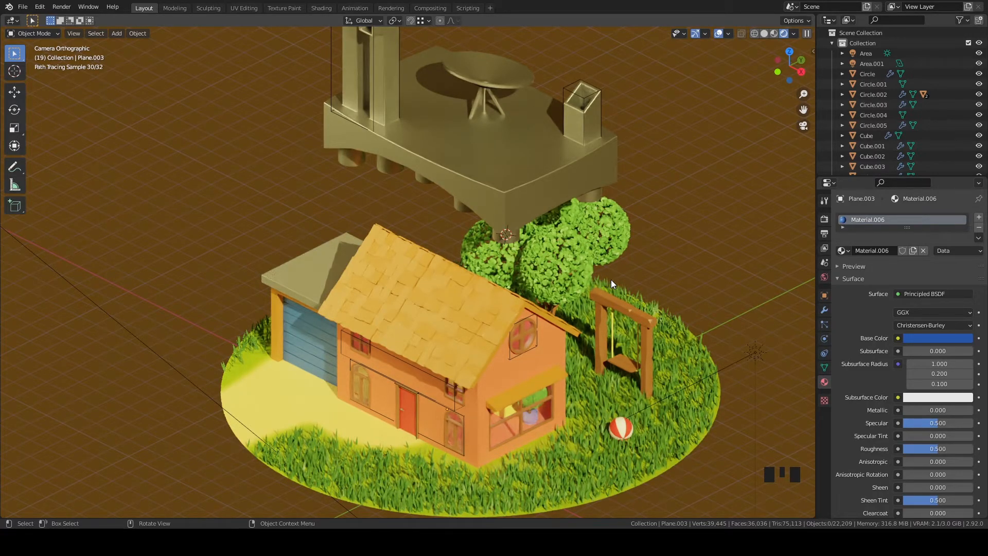
Select the round ground and put it in Texture Paint mode with solid shading, framed on the driveway
{"action": "left_click", "coordinate": [319, 419]}
{"action": "key", "text": "z"}
{"action": "middle_click_drag", "start_coordinate": [442, 356], "coordinate": [453, 349]}
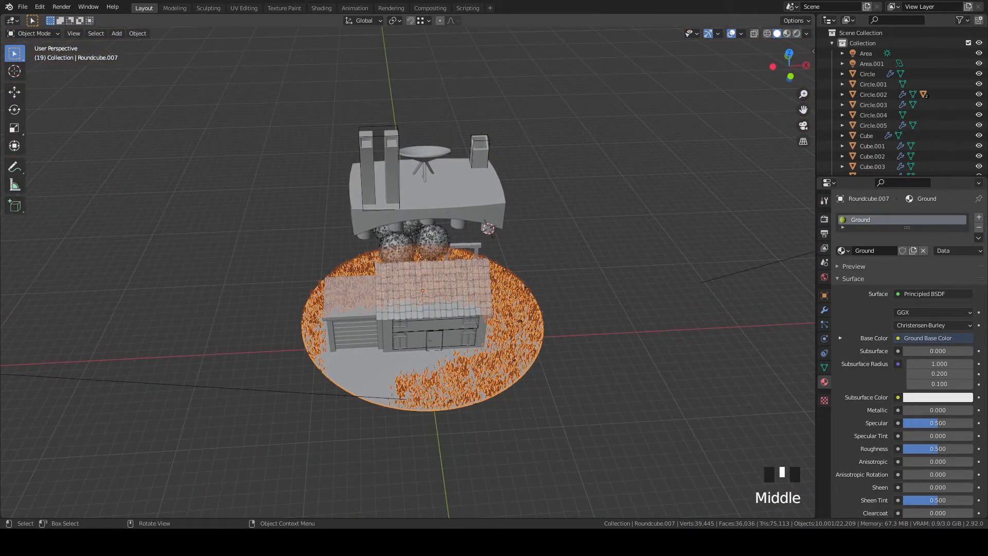
{"action": "key", "text": "ctrl+Tab"}
{"action": "left_click", "coordinate": [514, 311]}
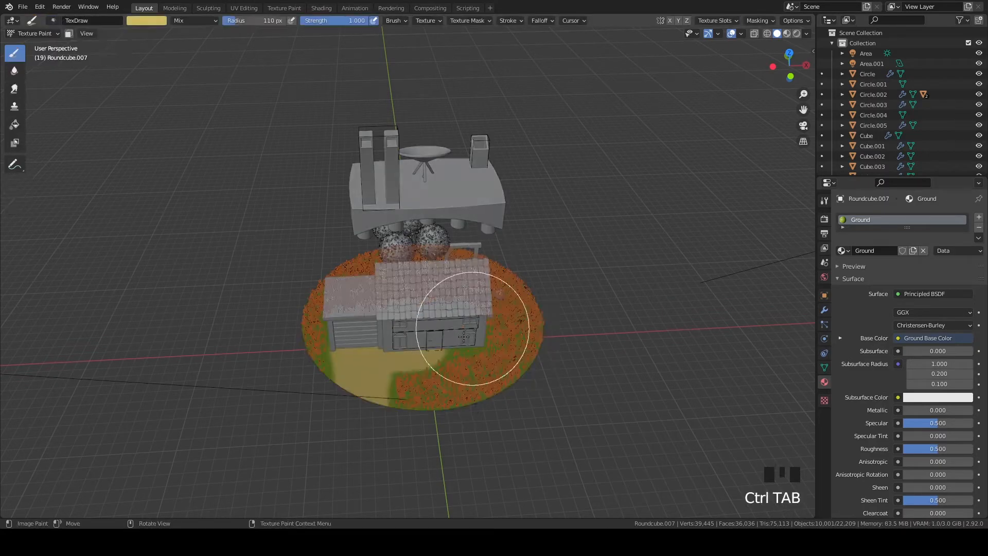
{"action": "scroll", "coordinate": [444, 410], "scroll_direction": "up", "scroll_amount": 4}
{"action": "middle_click_drag", "start_coordinate": [444, 410], "coordinate": [482, 265], "text": "shift"}
{"action": "scroll", "coordinate": [479, 309], "scroll_direction": "up", "scroll_amount": 2}
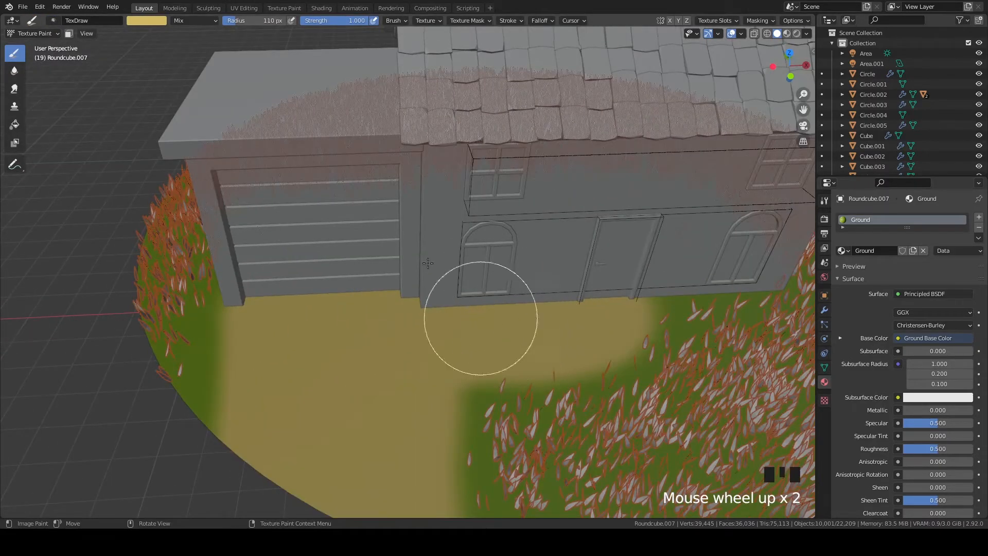
Darken the tan brush color, set its strength to 0.207, and paint soft darker patches over the driveway and path
{"action": "left_click", "coordinate": [164, 20]}
{"action": "left_click_drag", "start_coordinate": [215, 45], "coordinate": [217, 62]}
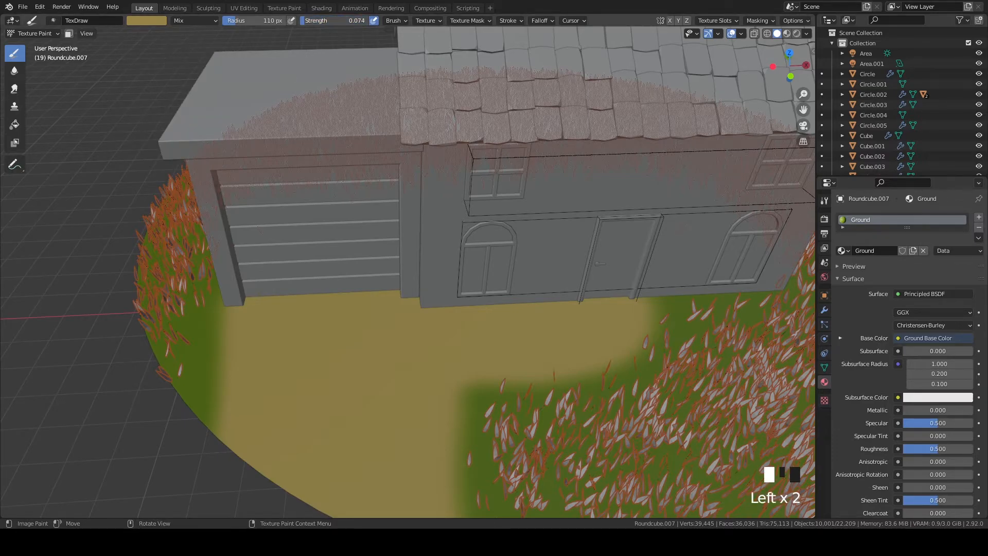
{"action": "left_click", "coordinate": [785, 34]}
{"action": "middle_click_drag", "start_coordinate": [427, 319], "coordinate": [447, 333]}
{"action": "left_click", "coordinate": [370, 359]}
{"action": "left_click", "coordinate": [336, 393]}
{"action": "left_click", "coordinate": [342, 309]}
{"action": "left_click", "coordinate": [324, 339]}
{"action": "left_click", "coordinate": [311, 370]}
{"action": "left_click", "coordinate": [392, 379]}
{"action": "left_click", "coordinate": [509, 307]}
{"action": "left_click", "coordinate": [571, 296]}
{"action": "left_click", "coordinate": [600, 282]}
{"action": "left_click", "coordinate": [616, 304]}
{"action": "left_click", "coordinate": [330, 335]}
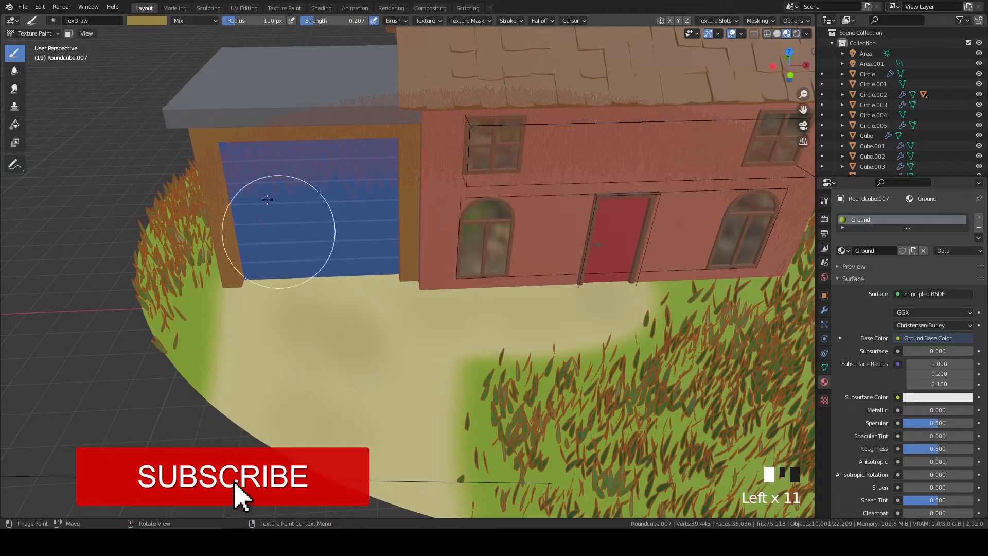
{"action": "key", "text": "z"}
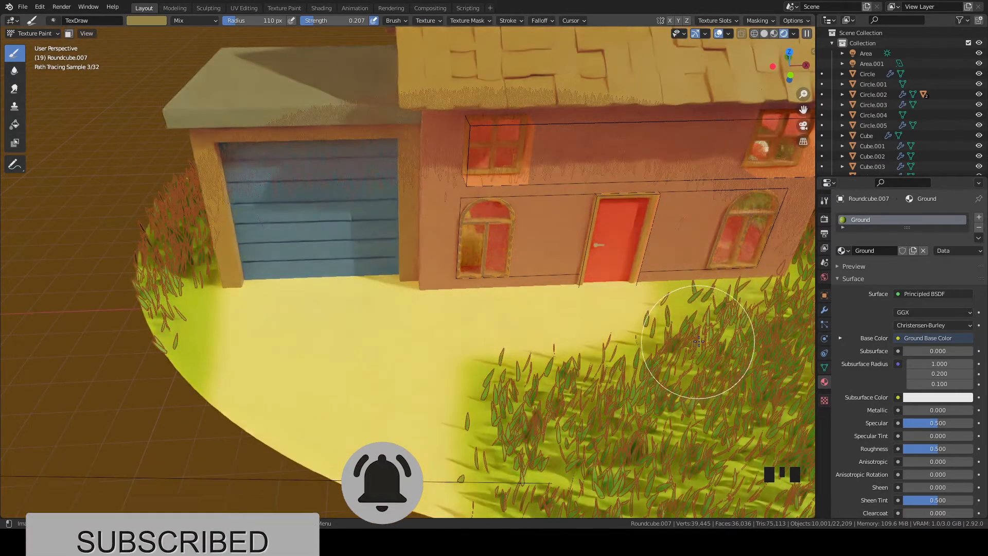
Open the Texture Paint workspace with the Ground Base Color image and frame the garage driveway in the 3D view
{"action": "key", "text": "z"}
{"action": "left_click", "coordinate": [530, 291]}
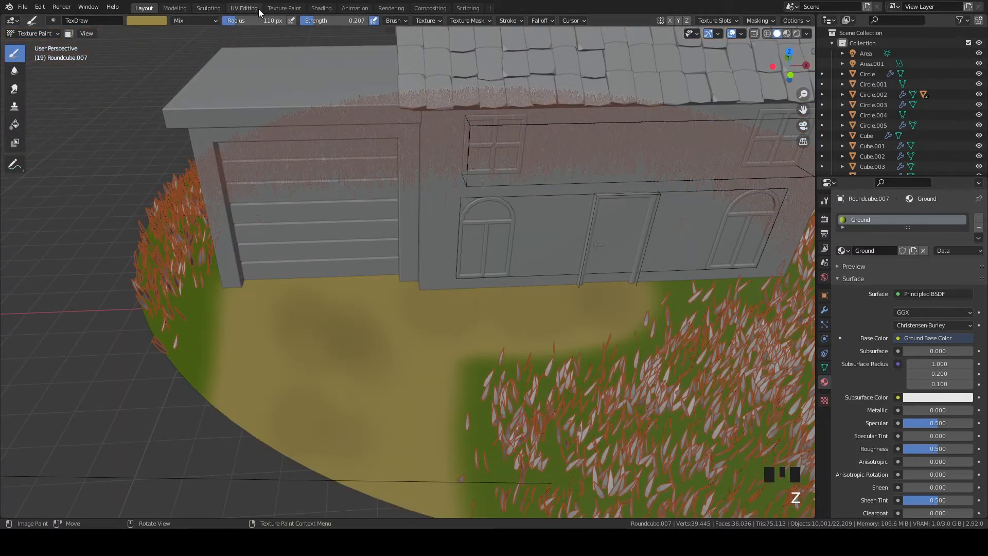
{"action": "left_click", "coordinate": [283, 8]}
{"action": "scroll", "coordinate": [573, 287], "scroll_direction": "up", "scroll_amount": 4}
{"action": "mouse_move", "coordinate": [617, 277]}
{"action": "left_mouse_down"}
{"action": "mouse_move", "coordinate": [576, 313]}
{"action": "mouse_move", "coordinate": [573, 433]}
{"action": "left_mouse_up"}
{"action": "scroll", "coordinate": [574, 427], "scroll_direction": "down", "scroll_amount": 3}
{"action": "middle_click_drag", "start_coordinate": [575, 425], "coordinate": [257, 128]}
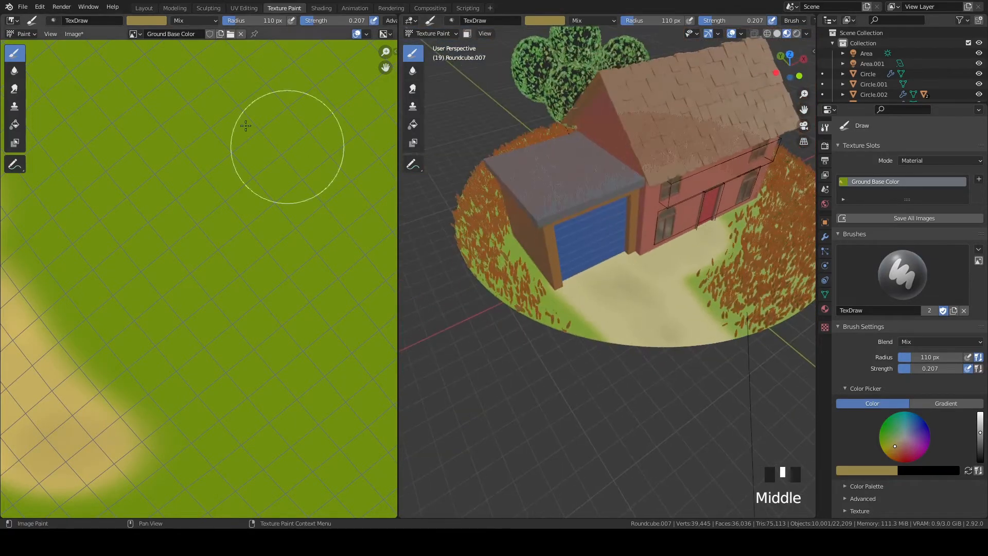
Paint more patches along the driveway with a slightly darker brush color and save the painted image
{"action": "left_click", "coordinate": [543, 22]}
{"action": "left_click", "coordinate": [614, 64]}
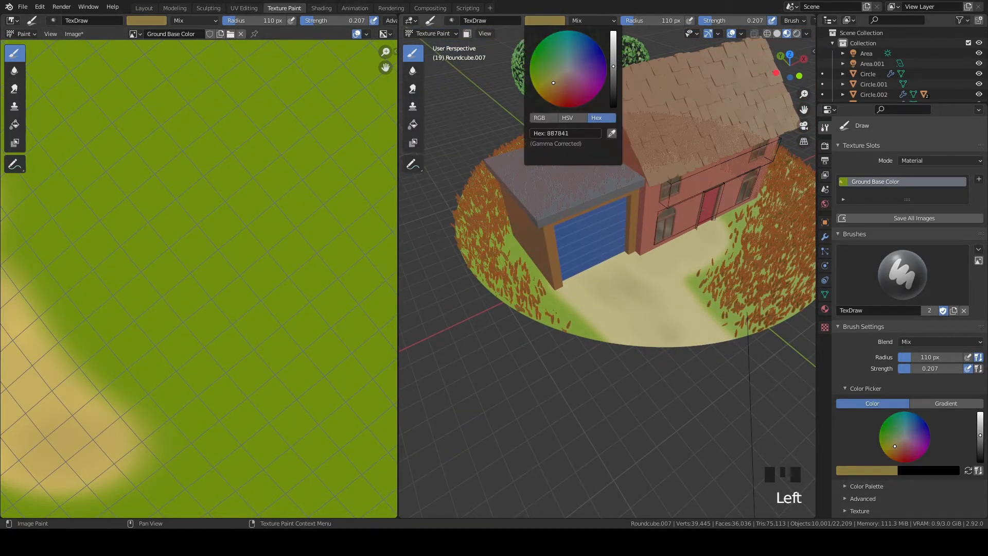
{"action": "mouse_move", "coordinate": [640, 264]}
{"action": "left_mouse_down"}
{"action": "mouse_move", "coordinate": [640, 309]}
{"action": "mouse_move", "coordinate": [664, 329]}
{"action": "left_mouse_up"}
{"action": "mouse_move", "coordinate": [664, 330]}
{"action": "left_mouse_down"}
{"action": "mouse_move", "coordinate": [698, 329]}
{"action": "mouse_move", "coordinate": [673, 282]}
{"action": "mouse_move", "coordinate": [679, 271]}
{"action": "left_mouse_up"}
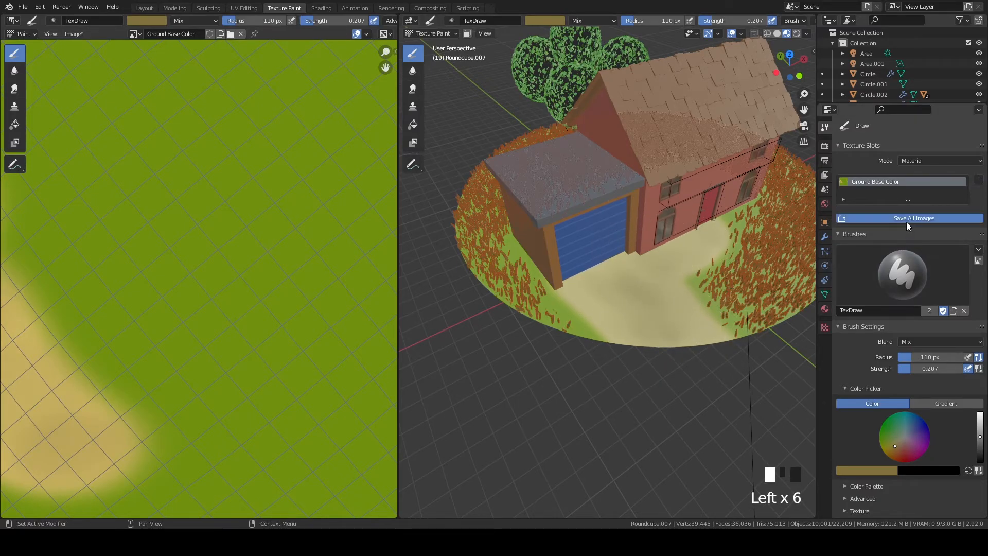
Dab additional faint patches across the driveway in rendered shading and save all images again
{"action": "key", "text": "z"}
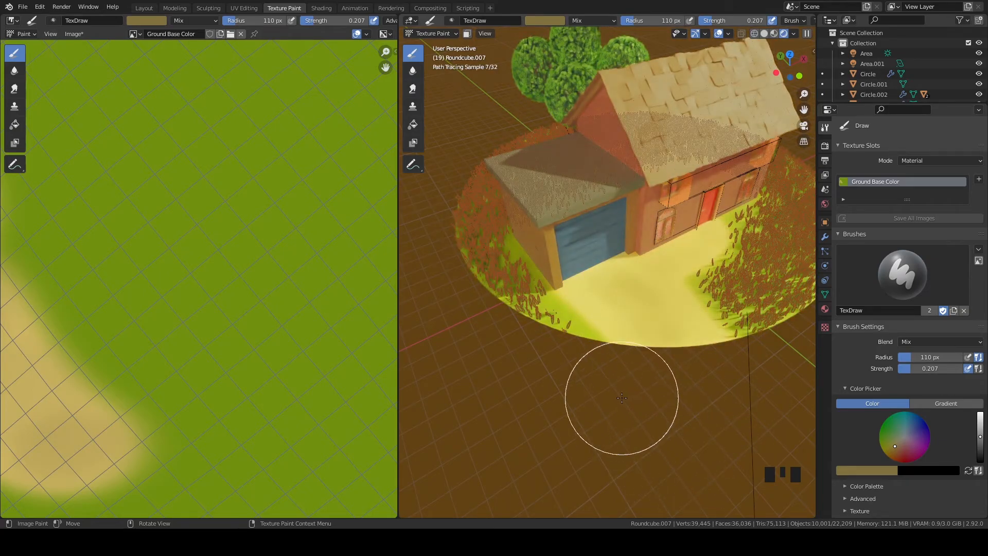
{"action": "left_click", "coordinate": [605, 337]}
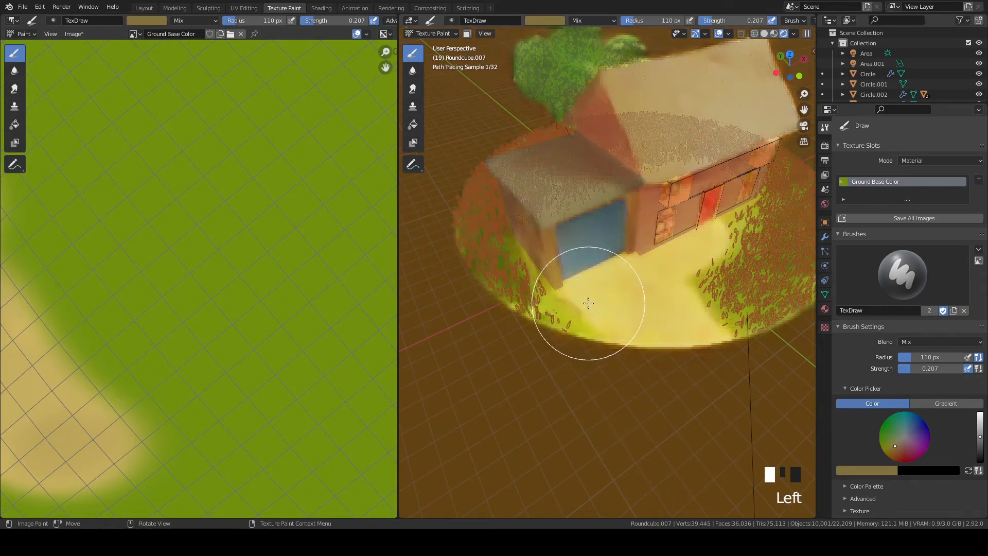
{"action": "left_click", "coordinate": [618, 296]}
{"action": "left_click", "coordinate": [677, 286]}
{"action": "left_click", "coordinate": [712, 331]}
{"action": "left_click", "coordinate": [888, 218]}
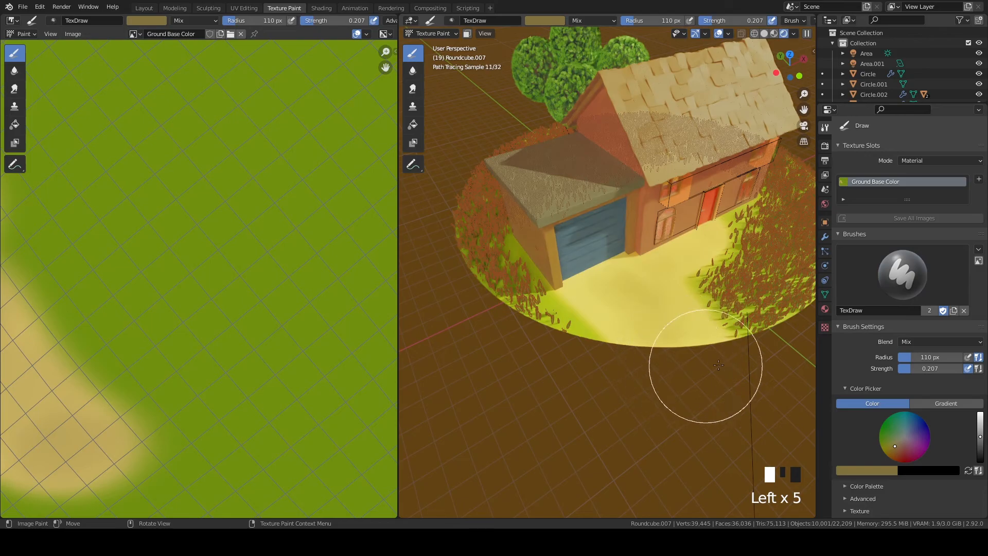
Return to the Layout workspace and preview the whole scene through the camera in rendered shading
{"action": "key", "text": "z"}
{"action": "left_click", "coordinate": [143, 7]}
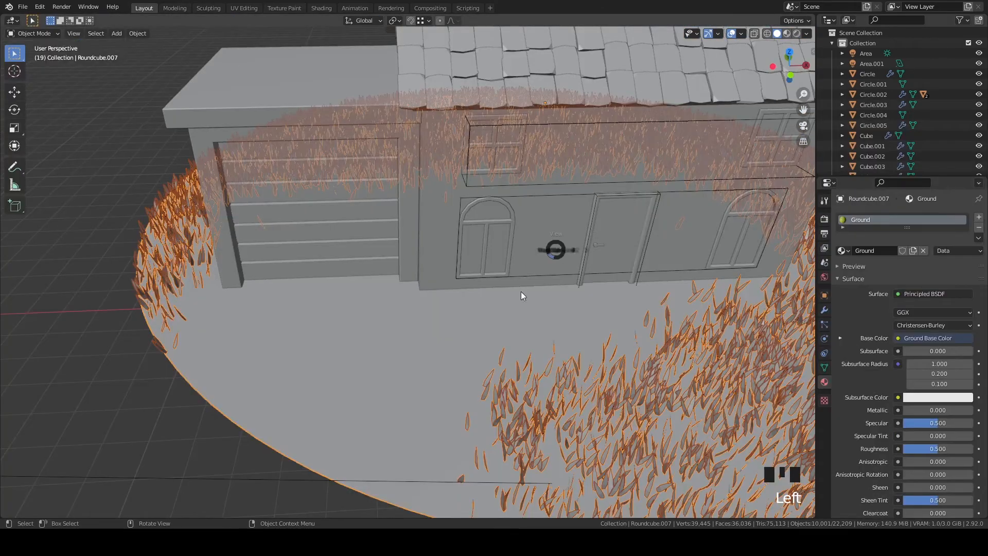
{"action": "key", "text": "grave"}
{"action": "key", "text": "z"}
{"action": "left_click", "coordinate": [282, 220]}
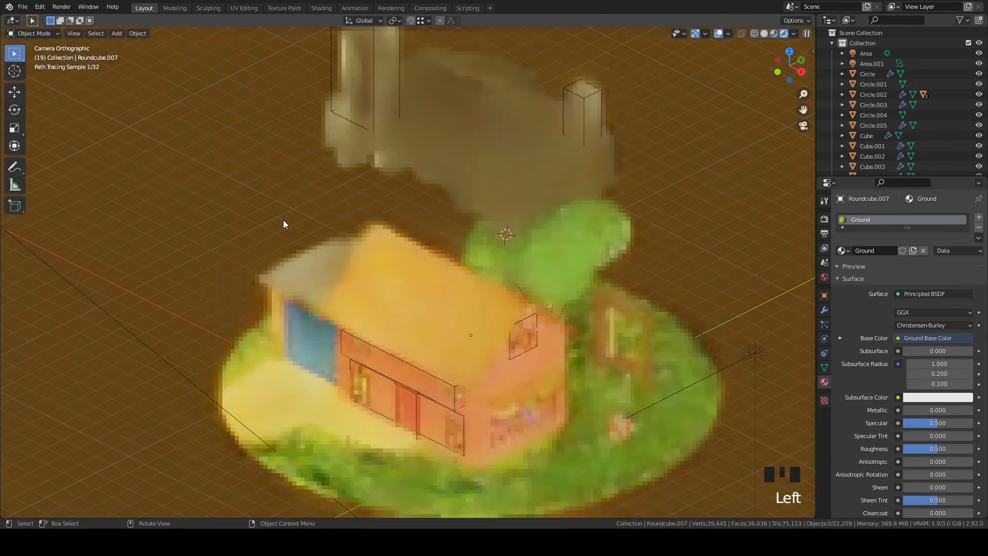